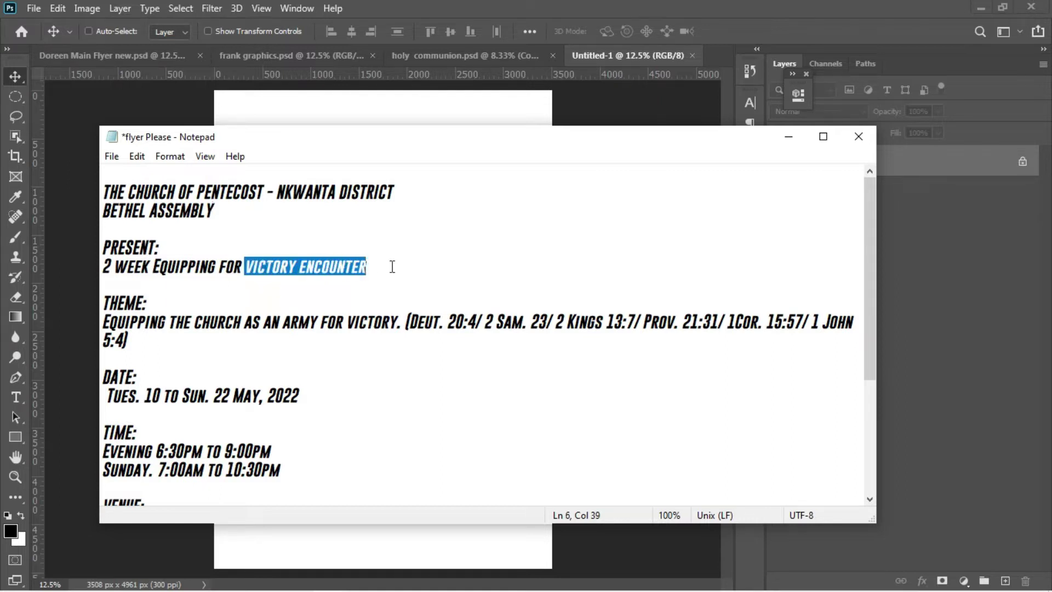
Step: Paste the VICTORY ENCOUNTER title onto the blank flyer as a black text layer
left_click(450, 116)
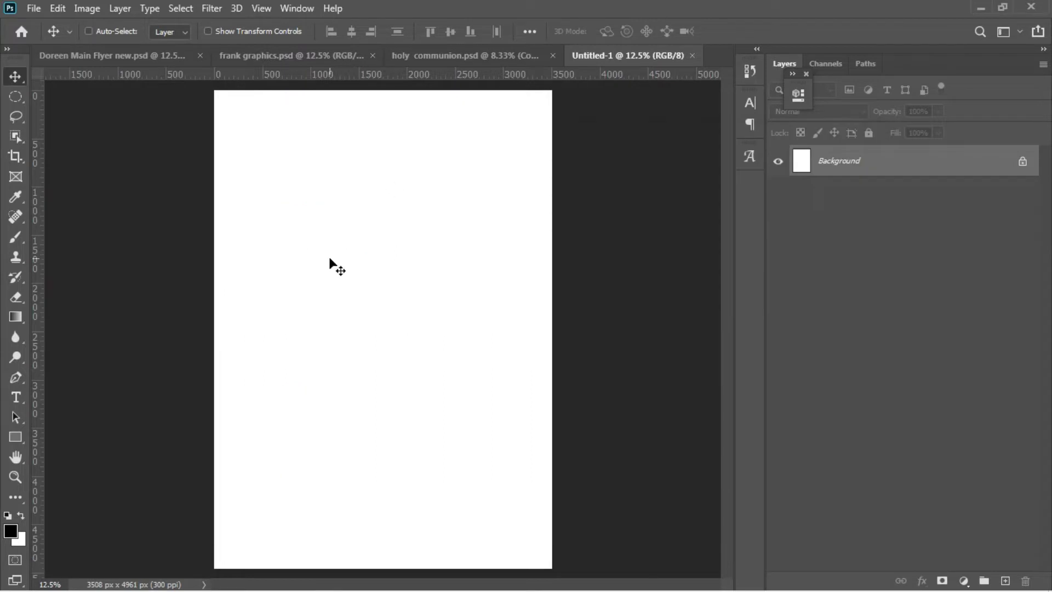
key("t")
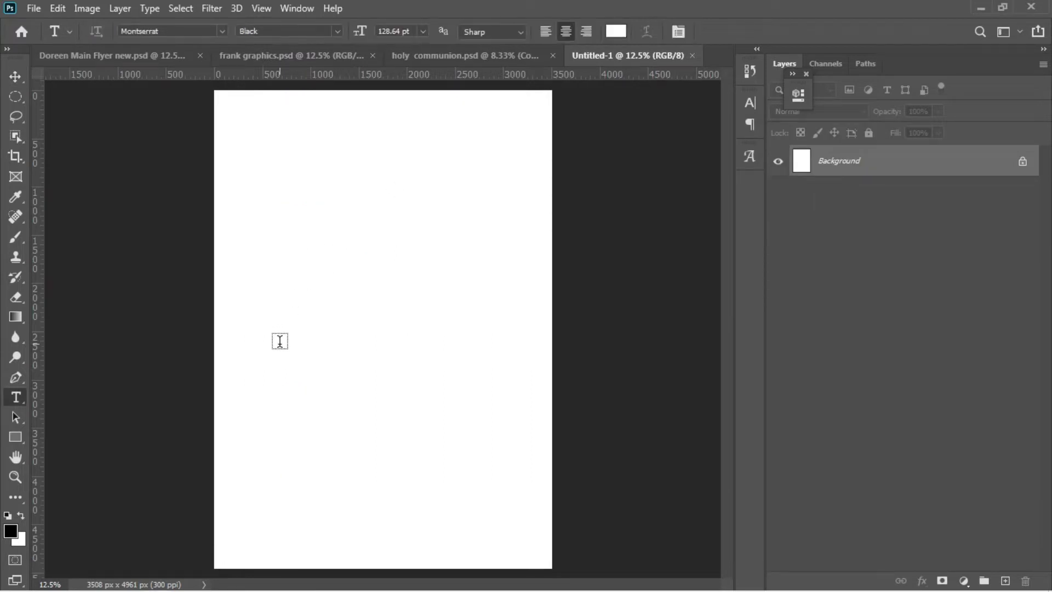
left_click(280, 340)
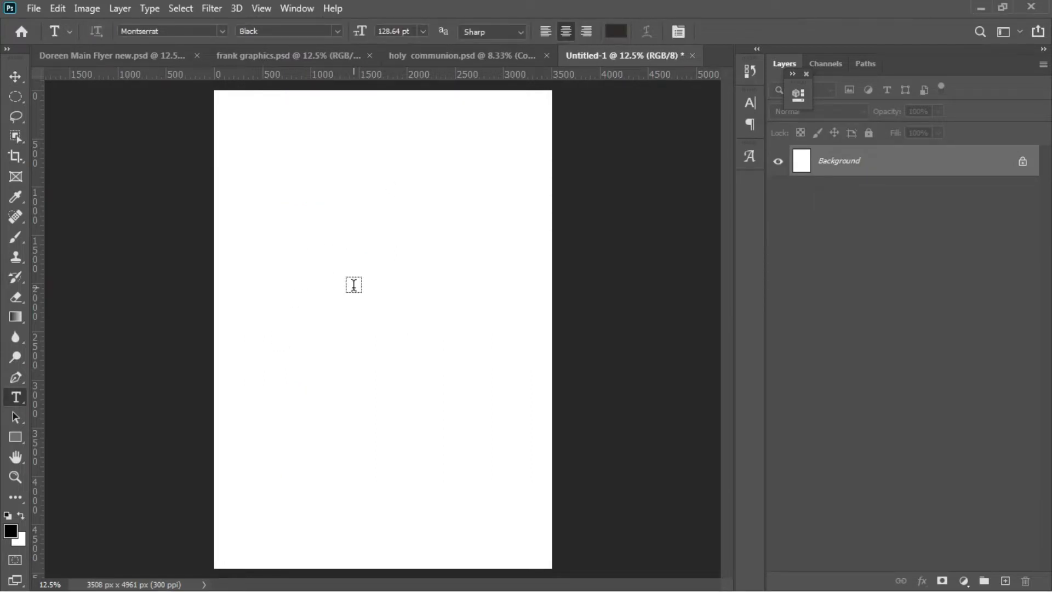
left_click(325, 294)
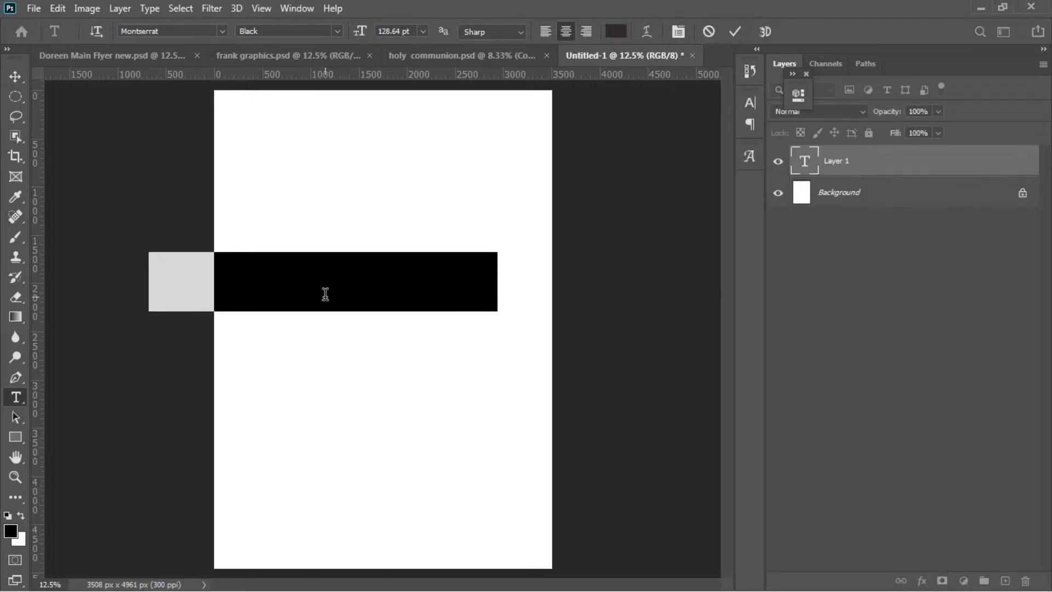
key("ctrl+v")
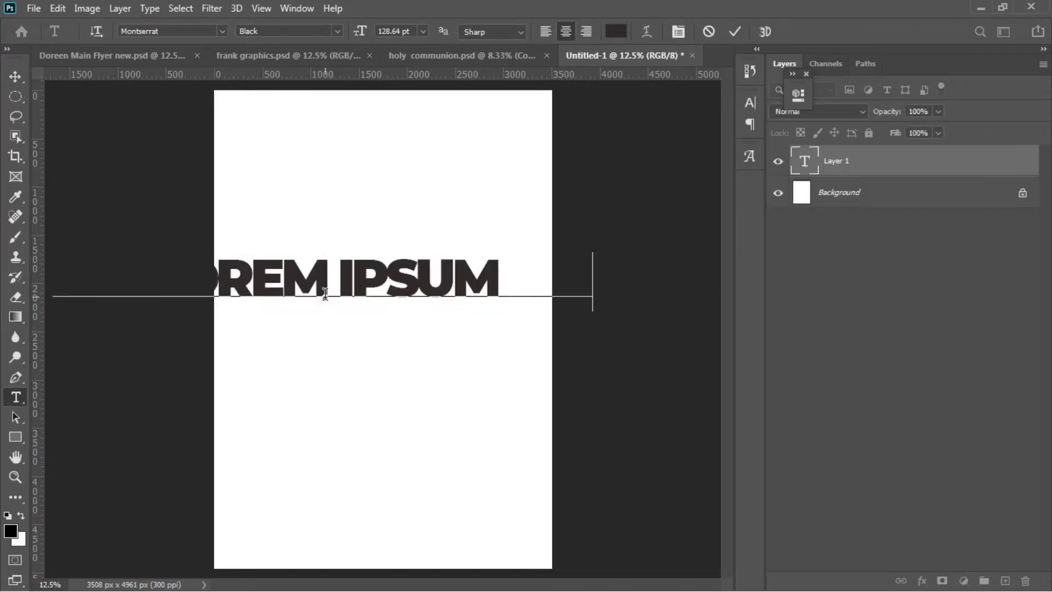
Step: Break the title onto two lines after VICTORY and select all its text
left_click(284, 278)
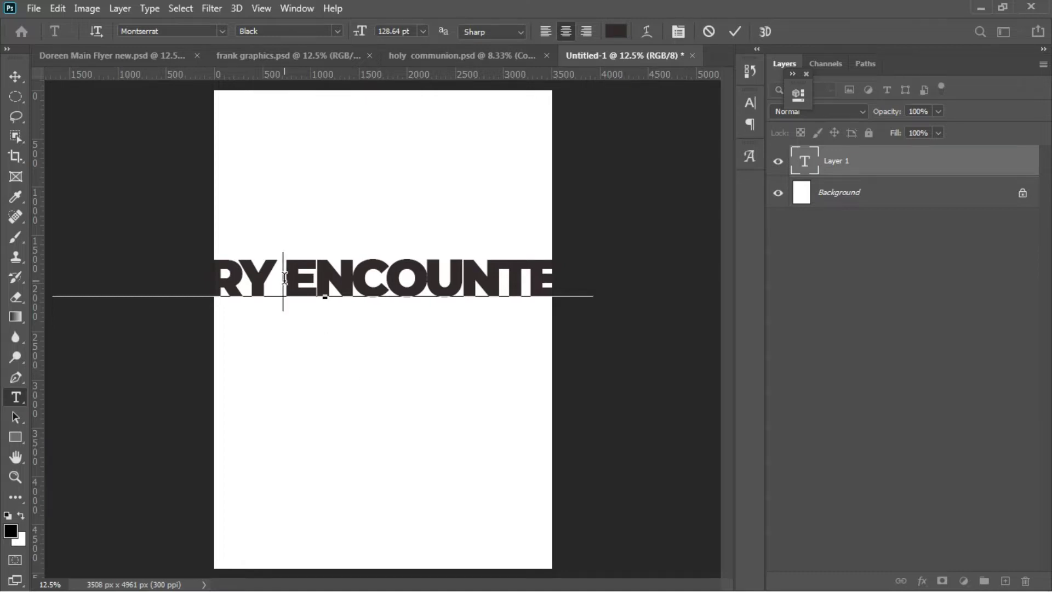
key("ctrl+a")
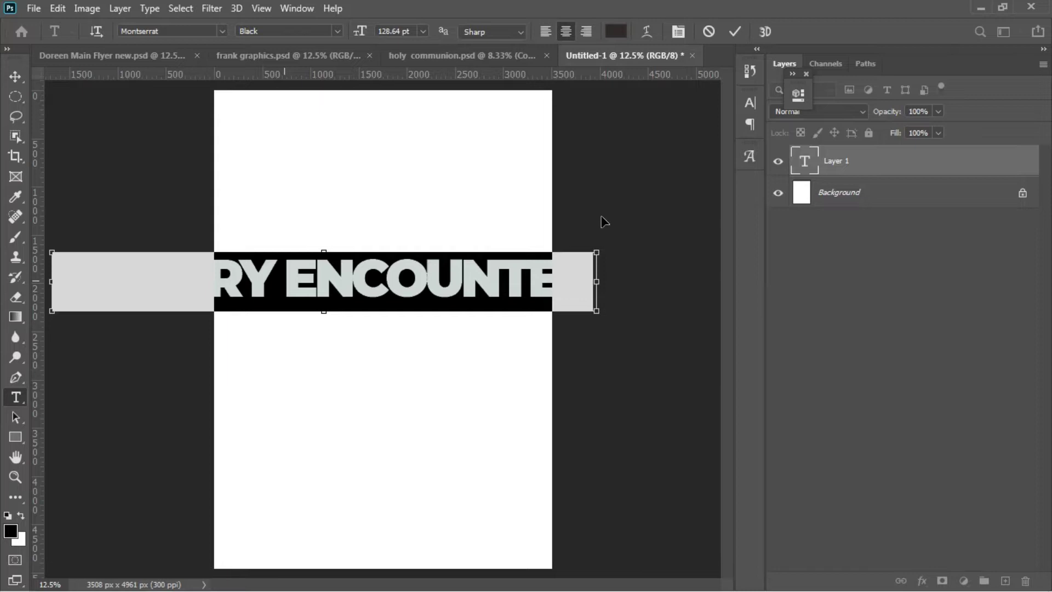
left_click(286, 278)
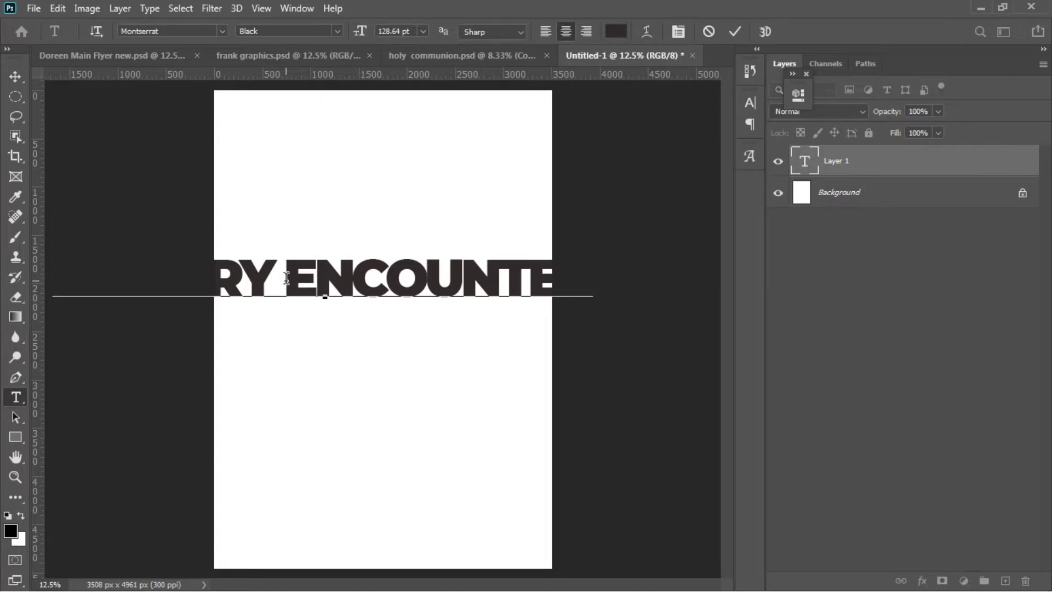
key("Return")
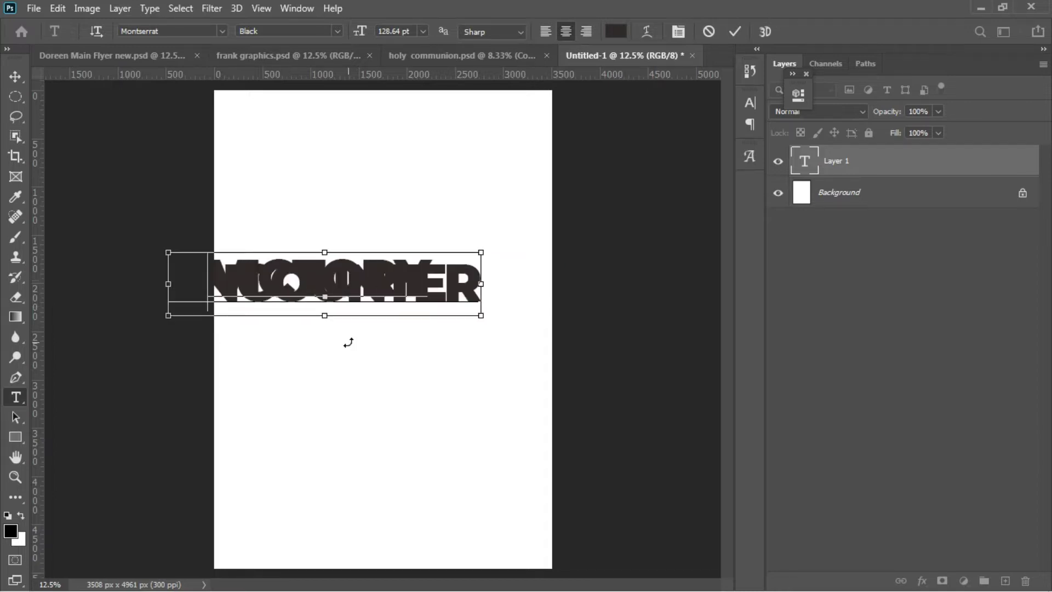
key("ctrl+a")
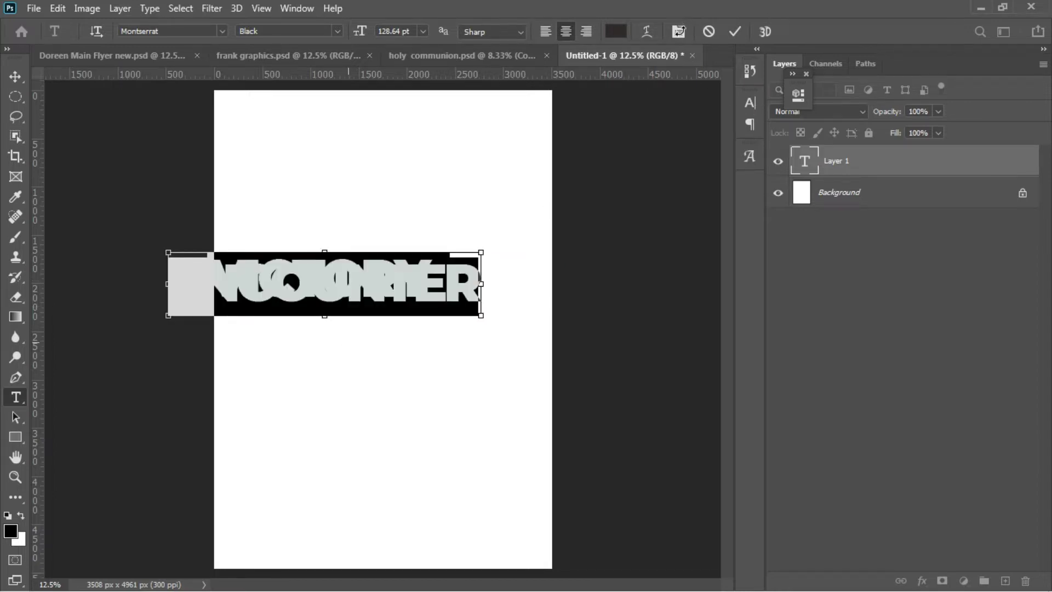
left_click(680, 32)
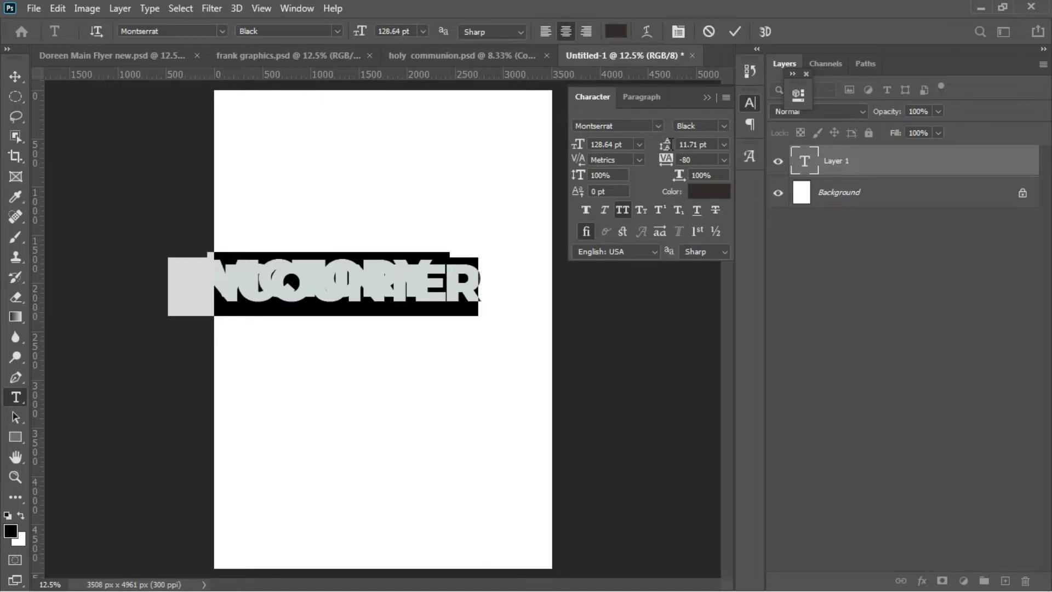
Step: Widen the title leading to 203.71 pt and delete the ENCOUNTER line
left_click_drag(688, 145, 814, 154)
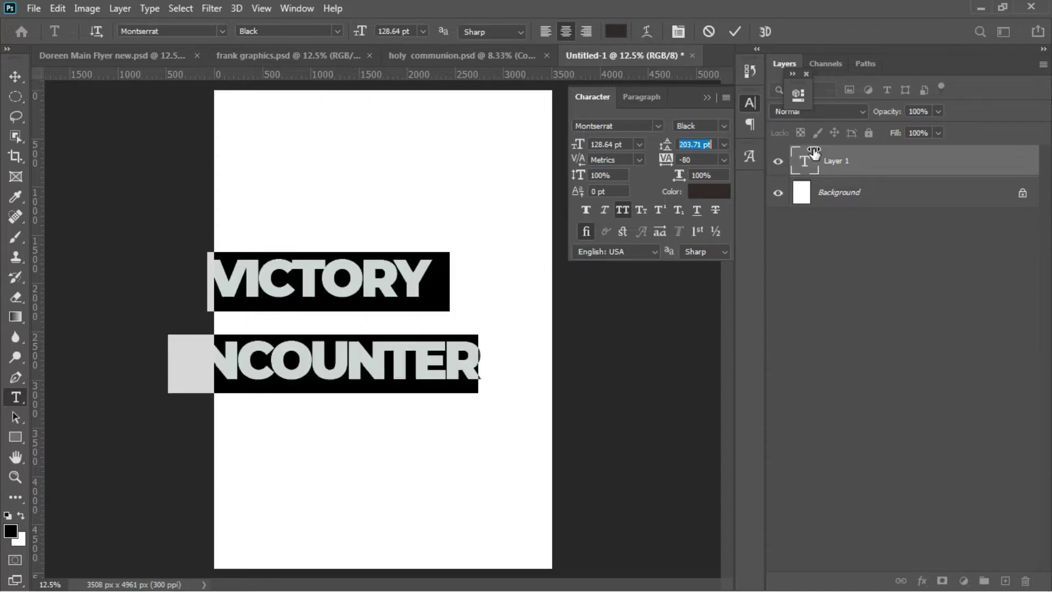
left_click(480, 362)
left_click_drag(480, 359, 126, 371)
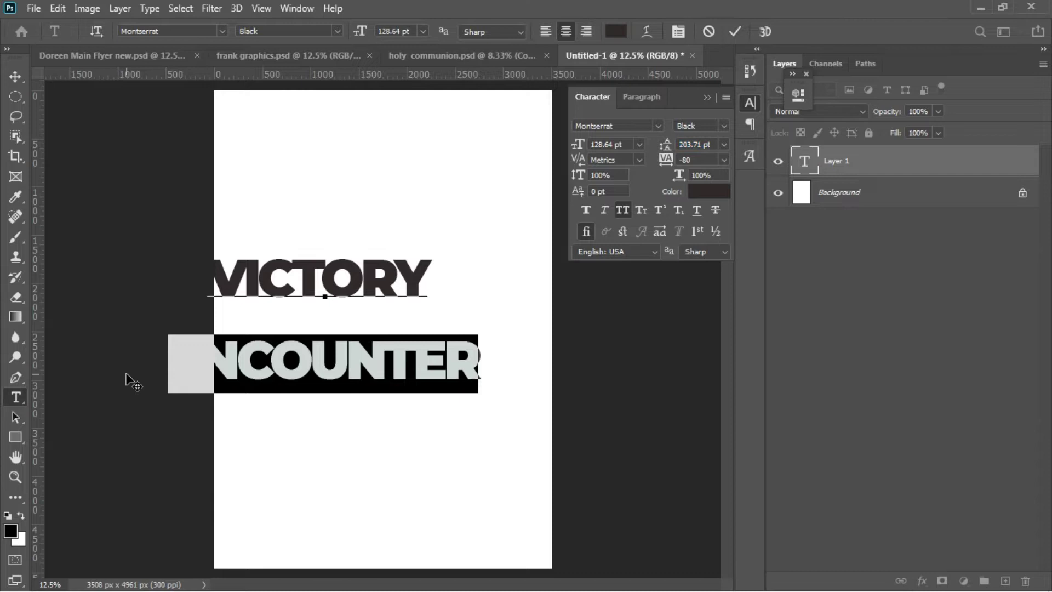
key("BackSpace")
Step: Select all of the remaining VICTORY text
key("Up")
key("shift+End")
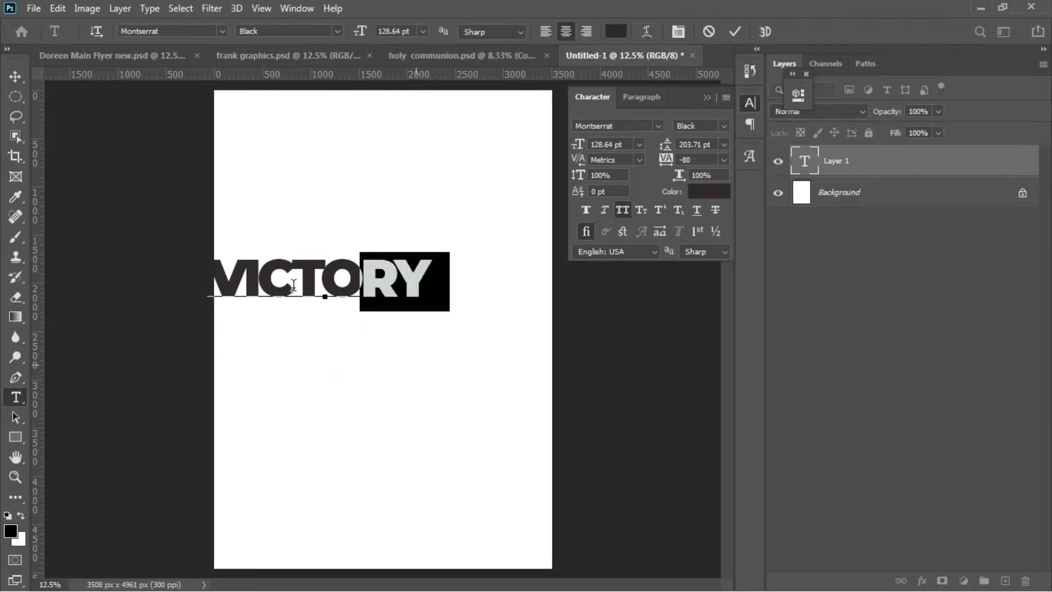
left_click(293, 285)
key("ctrl+a")
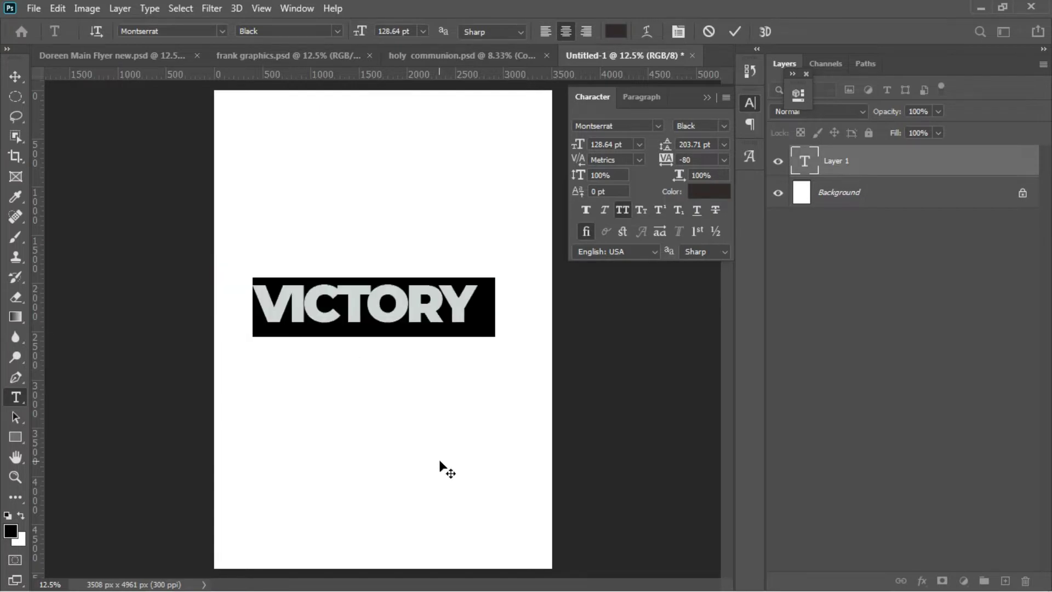
Step: Change the title font to Letter Magic Regular and turn off All Caps for lowercase victory
left_click(641, 124)
key("BackSpace")
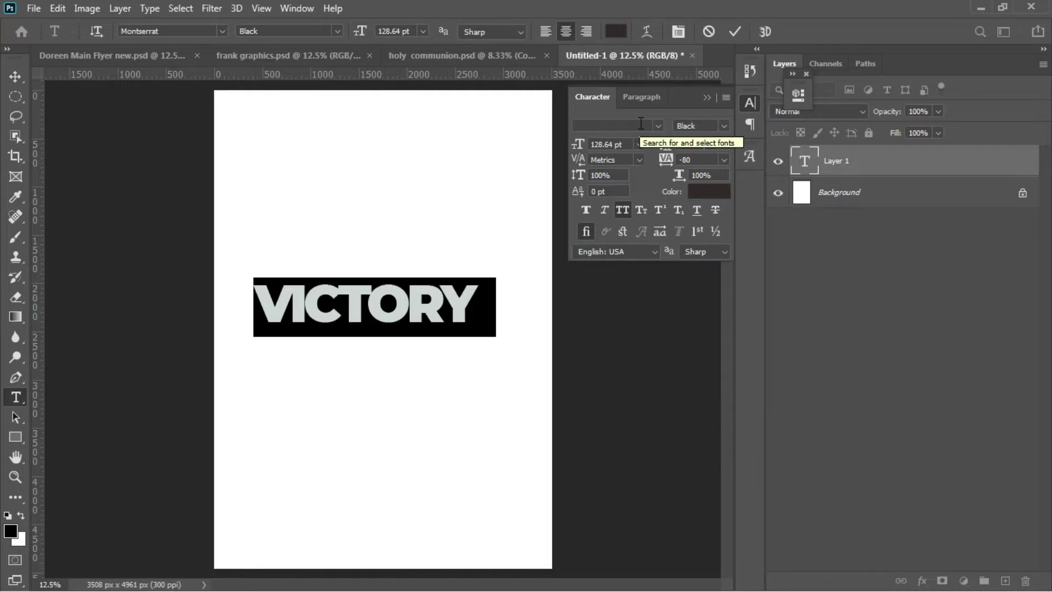
type("letter")
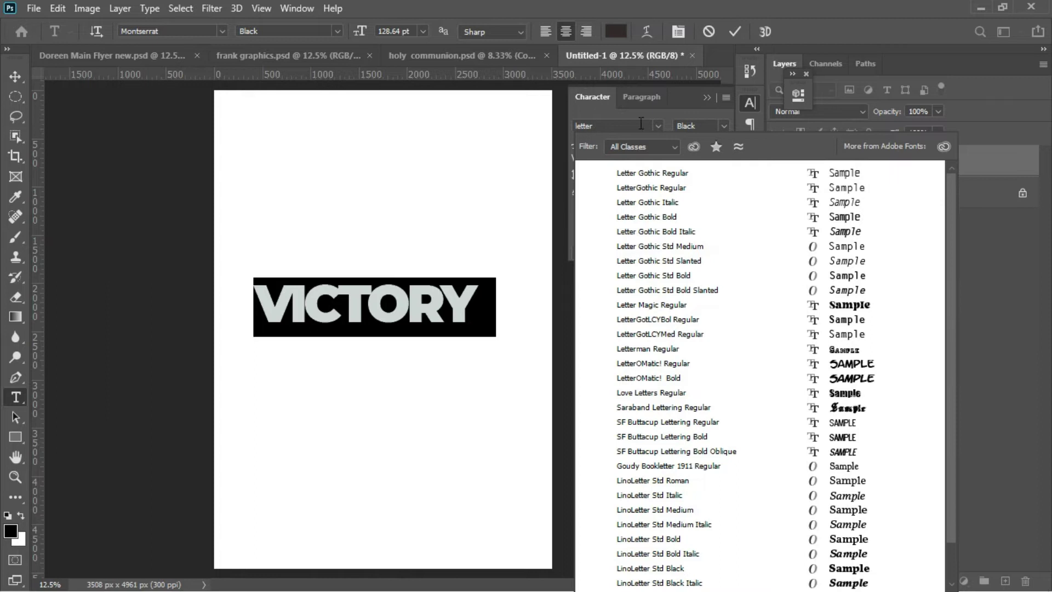
type(" magic")
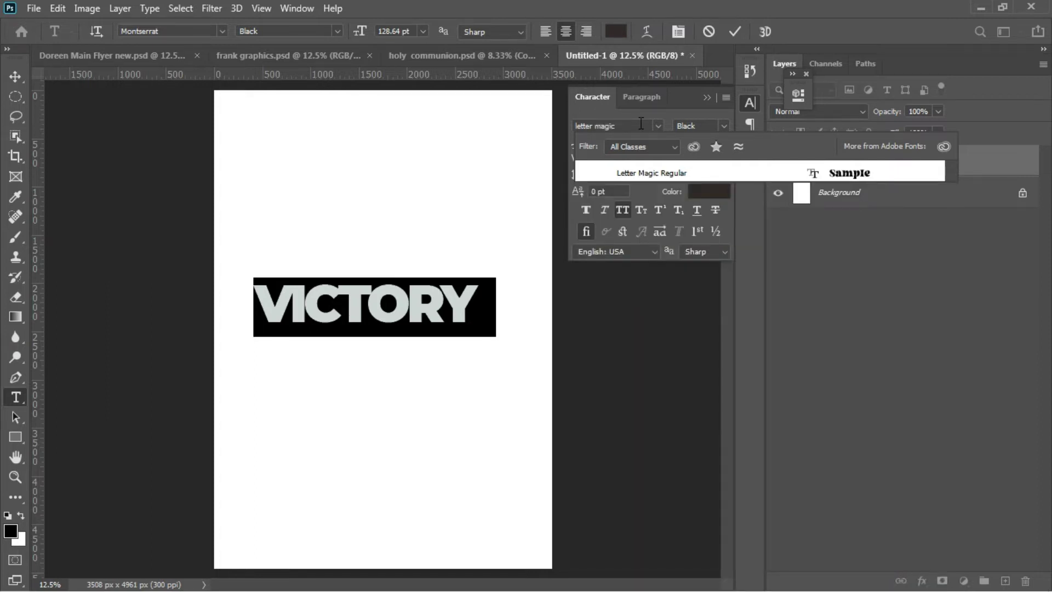
left_click(700, 170)
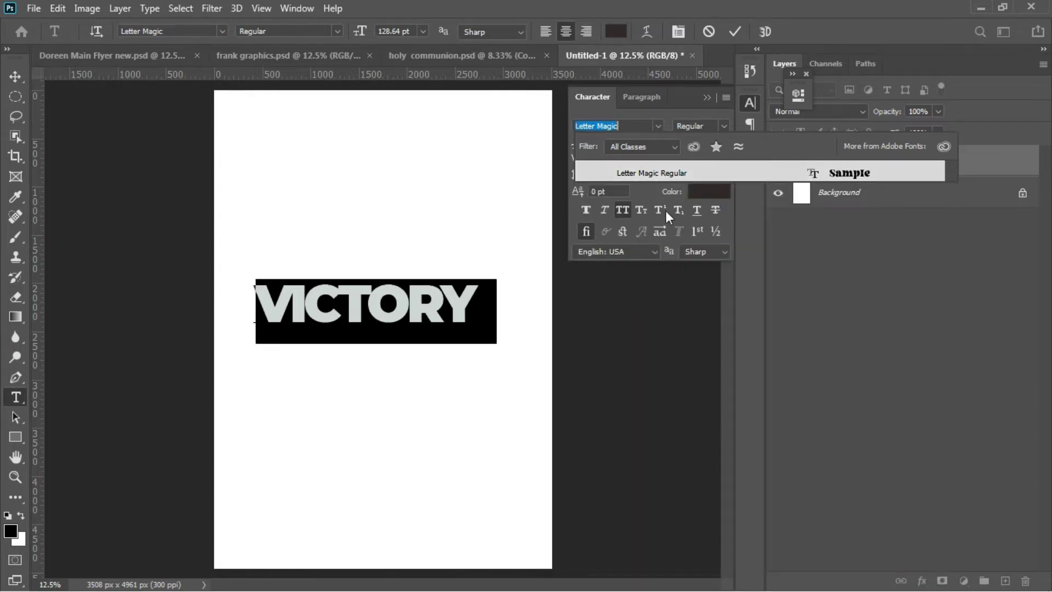
key("Escape")
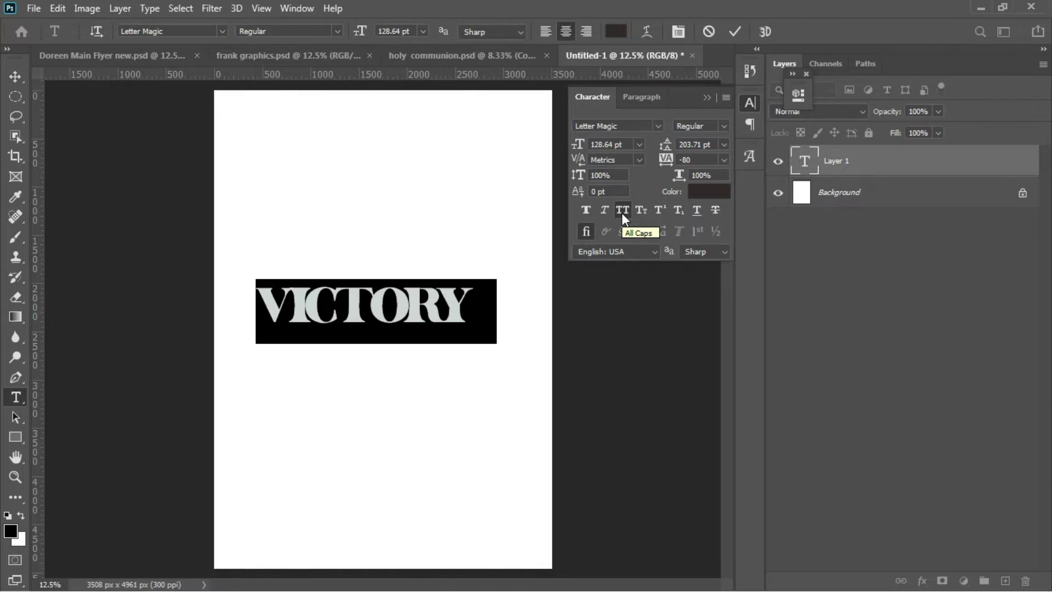
left_click(622, 213)
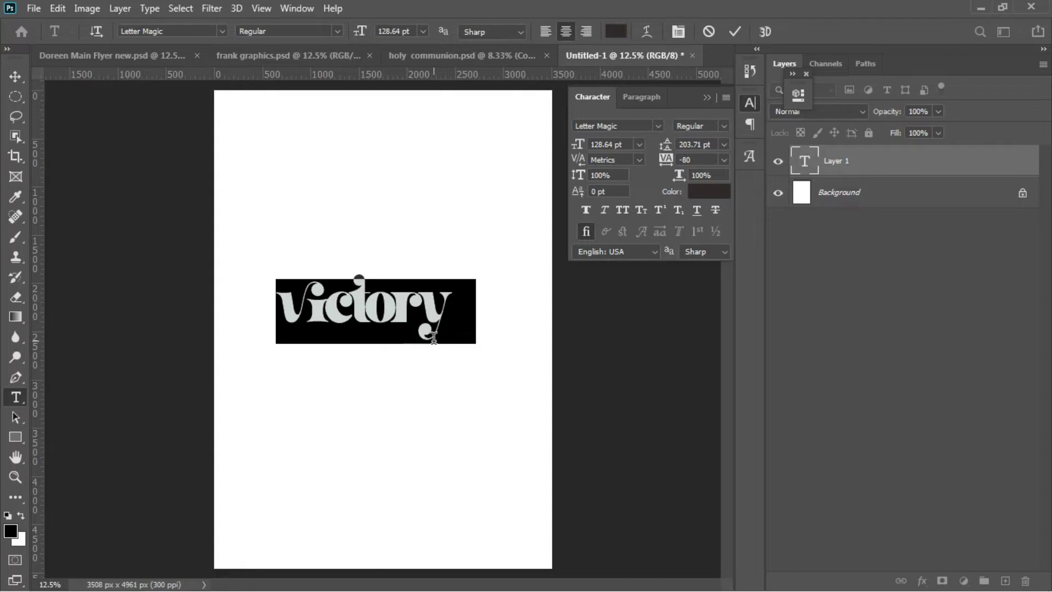
left_click(19, 77)
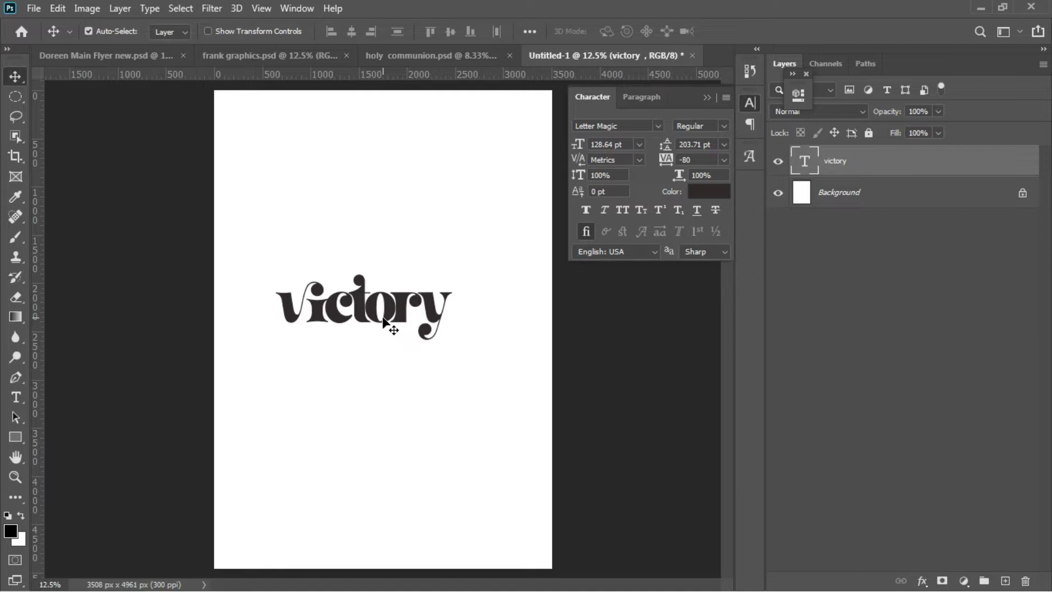
Step: Enlarge victory slightly to 146.55 pt and centre it horizontally on the page
key("ctrl+t")
left_click_drag(462, 425, 490, 446)
key("Return")
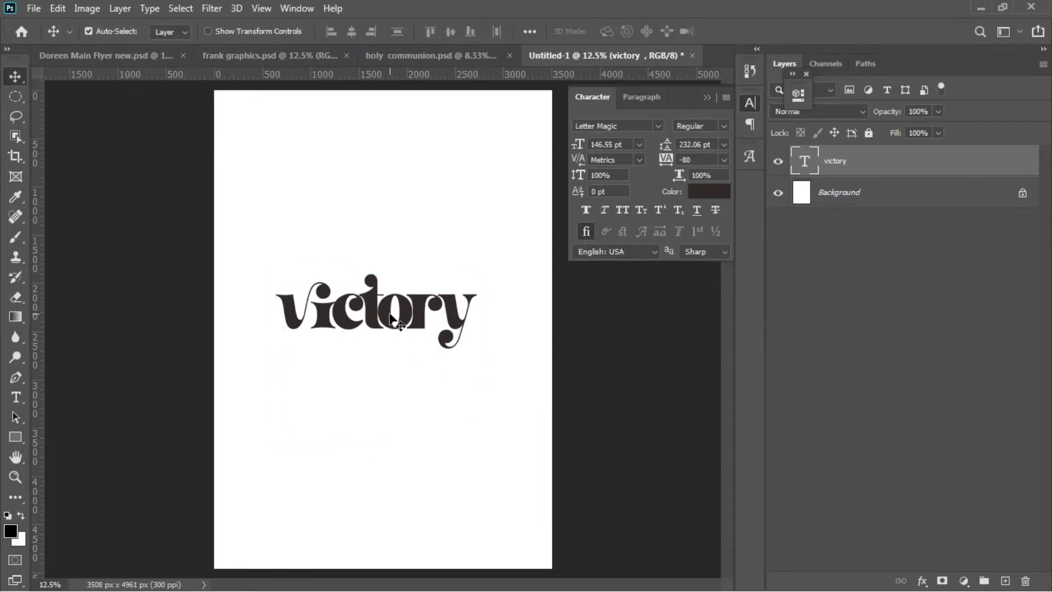
key("ctrl+a")
left_click(354, 31)
key("ctrl+d")
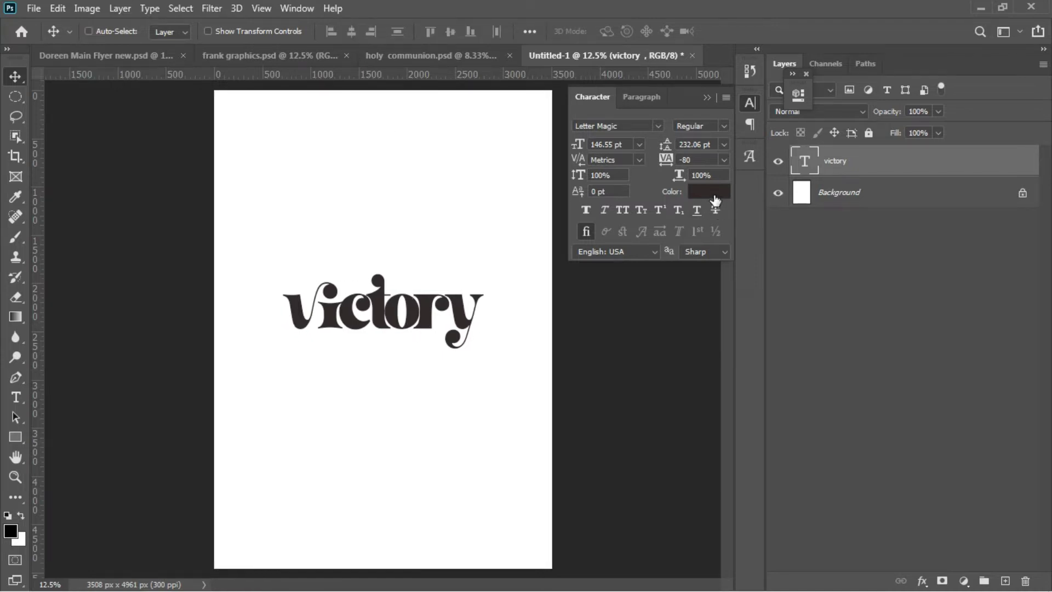
Step: Recolour the victory text to navy hex 1e2946 and commit the change
double_click(809, 162)
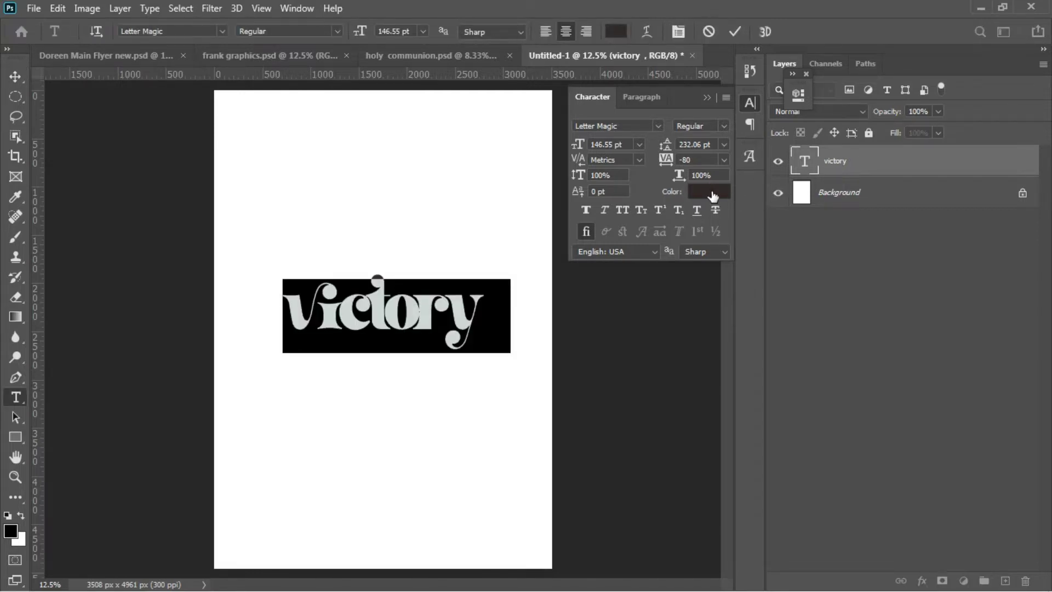
left_click(713, 192)
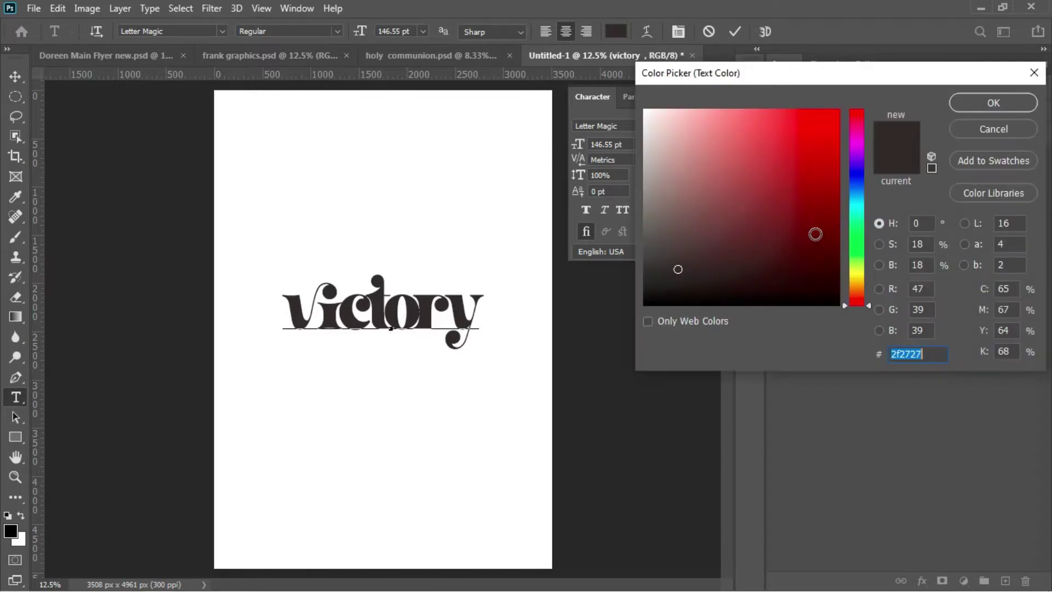
key("BackSpace")
type("1e2")
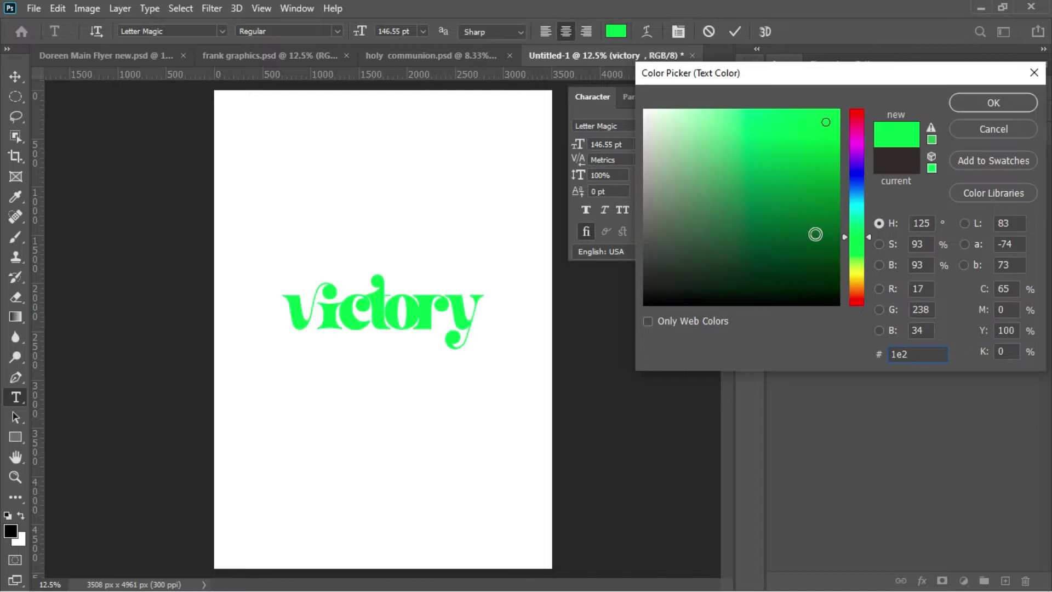
type("9")
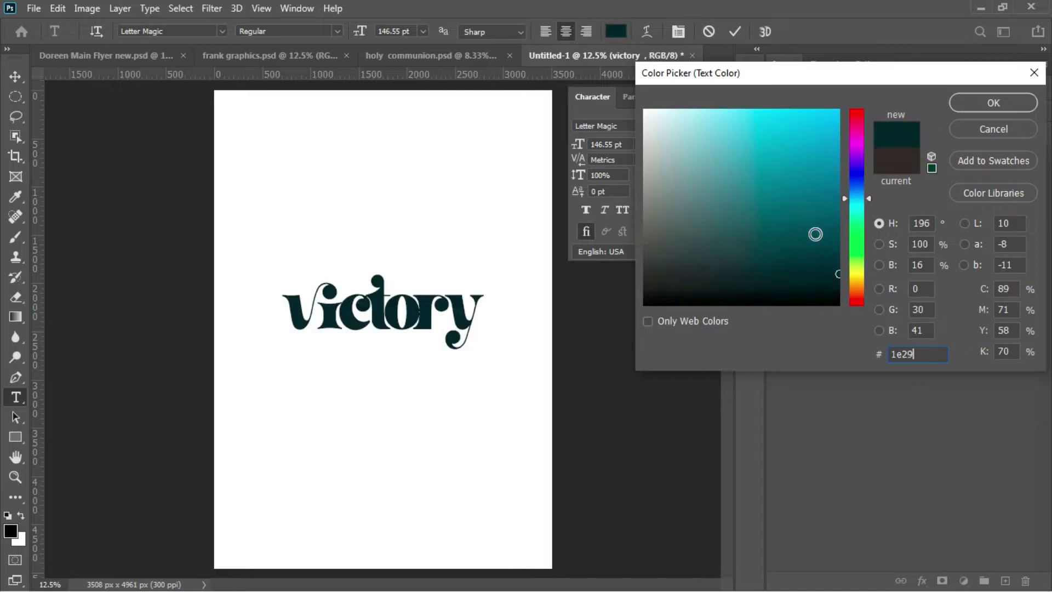
type("46")
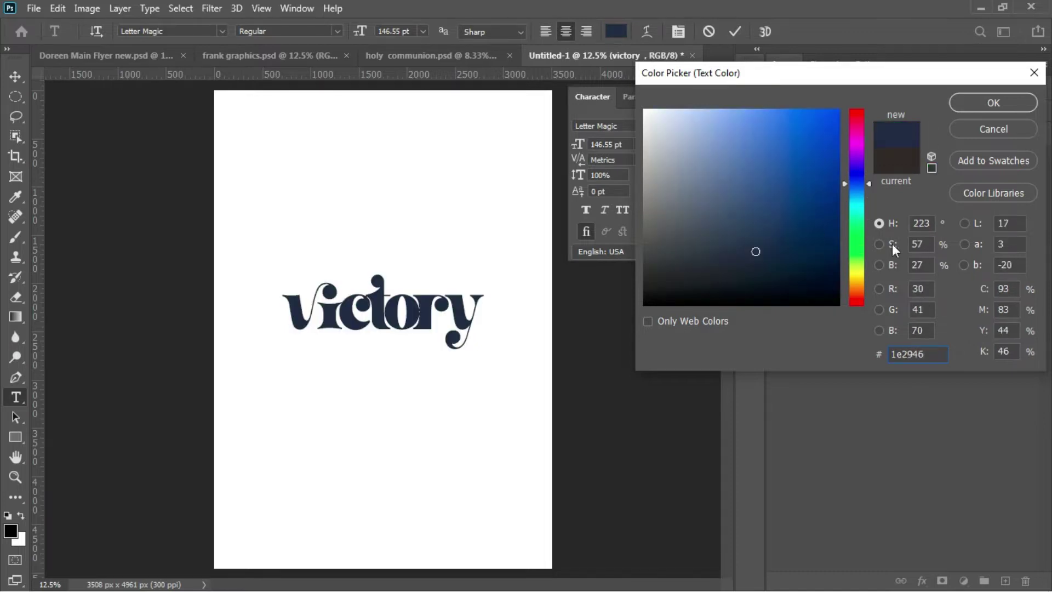
left_click(964, 107)
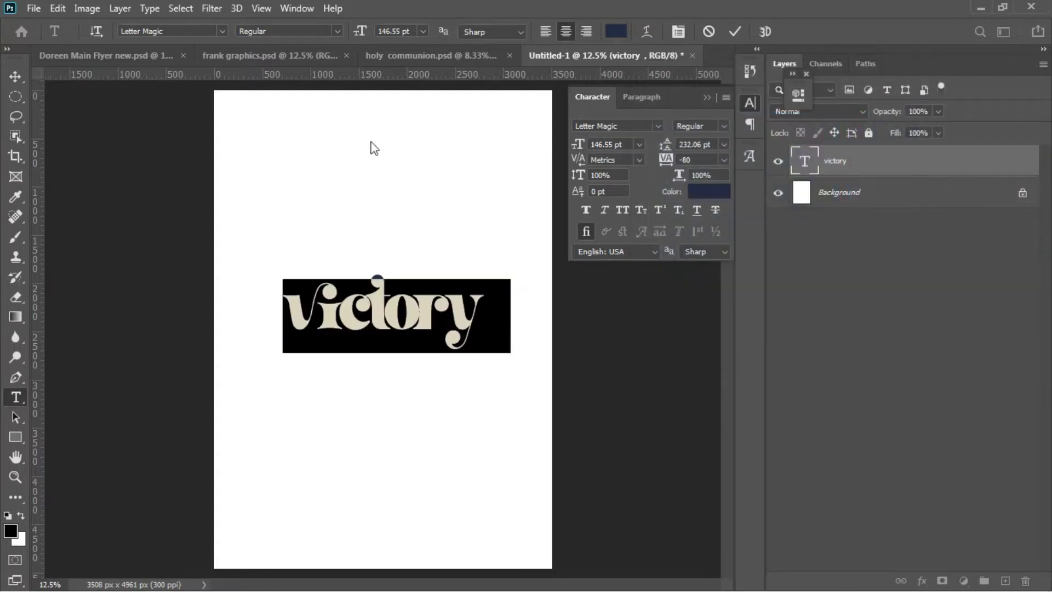
left_click(15, 77)
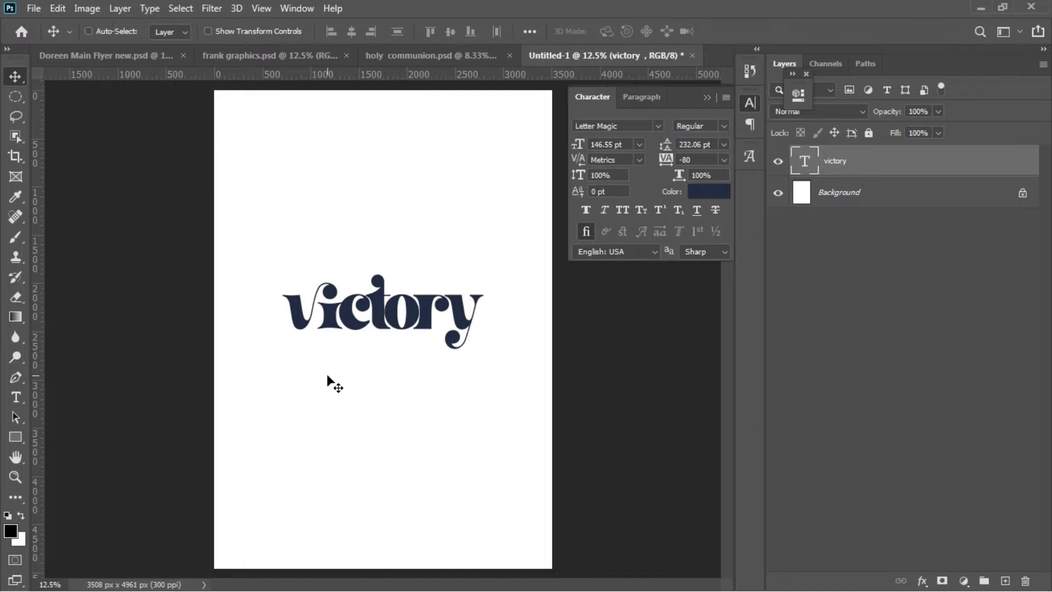
Step: Add two vertical guides on the page and select the victory text layer
left_click_drag(41, 413, 276, 416)
left_click_drag(43, 416, 484, 401)
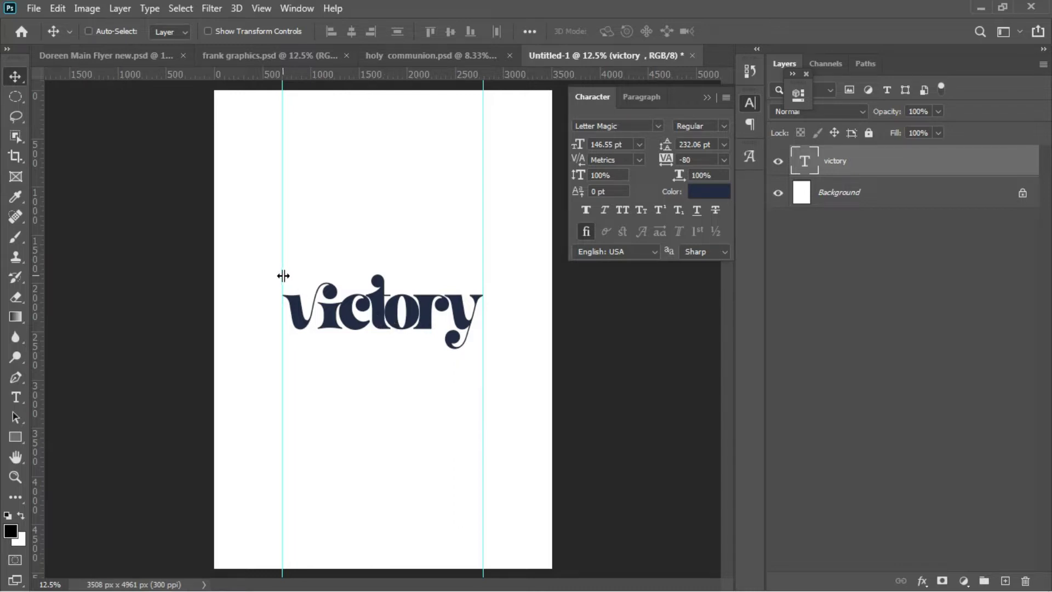
right_click(340, 303)
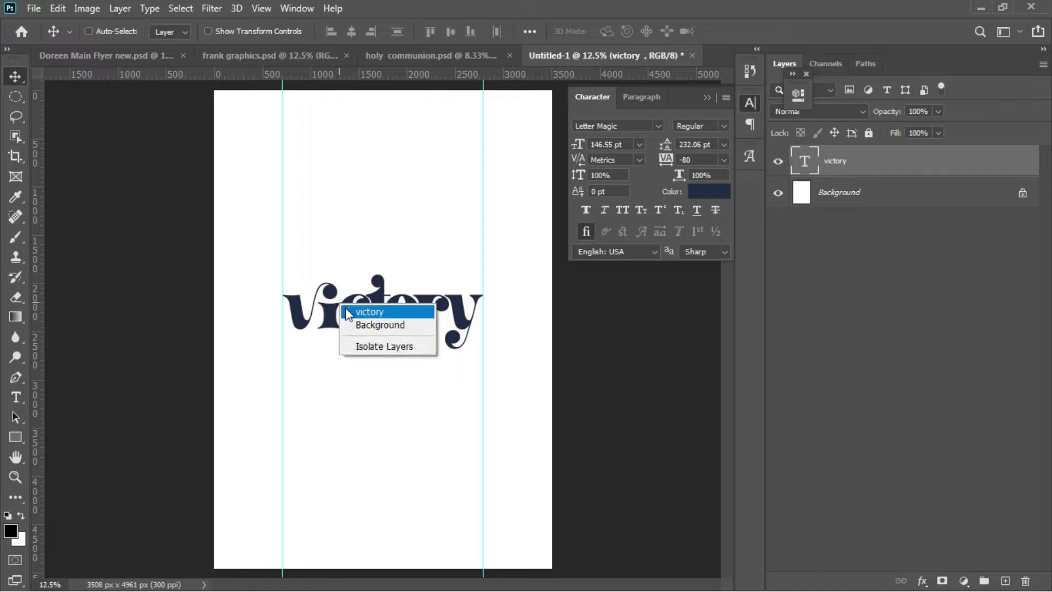
left_click(368, 312)
Step: Scale victory up to 161.94 pt and re-centre it horizontally on the page
key("ctrl+t")
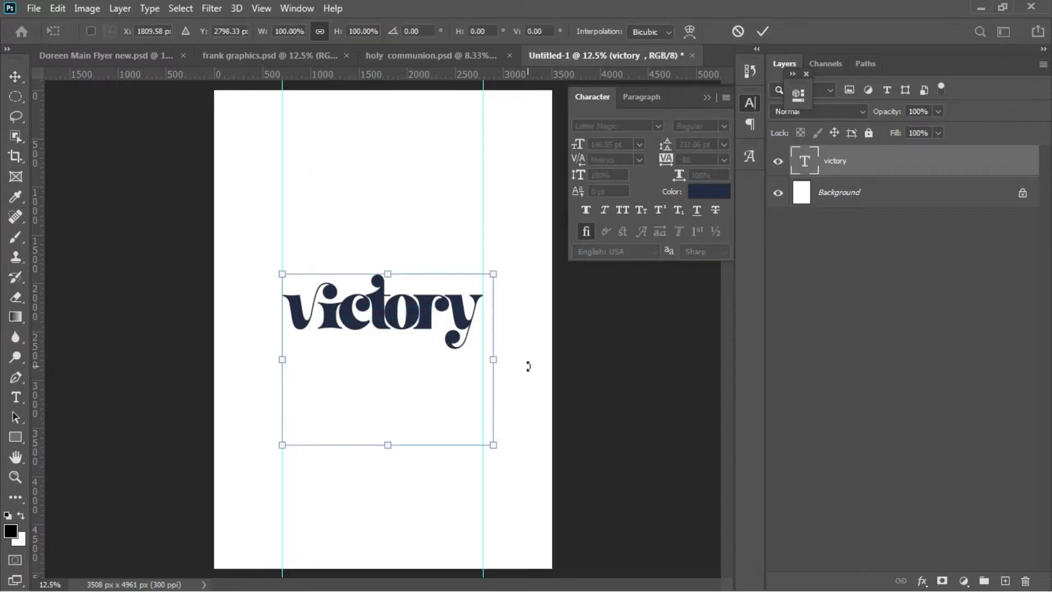
left_click_drag(493, 444, 515, 463)
key("Return")
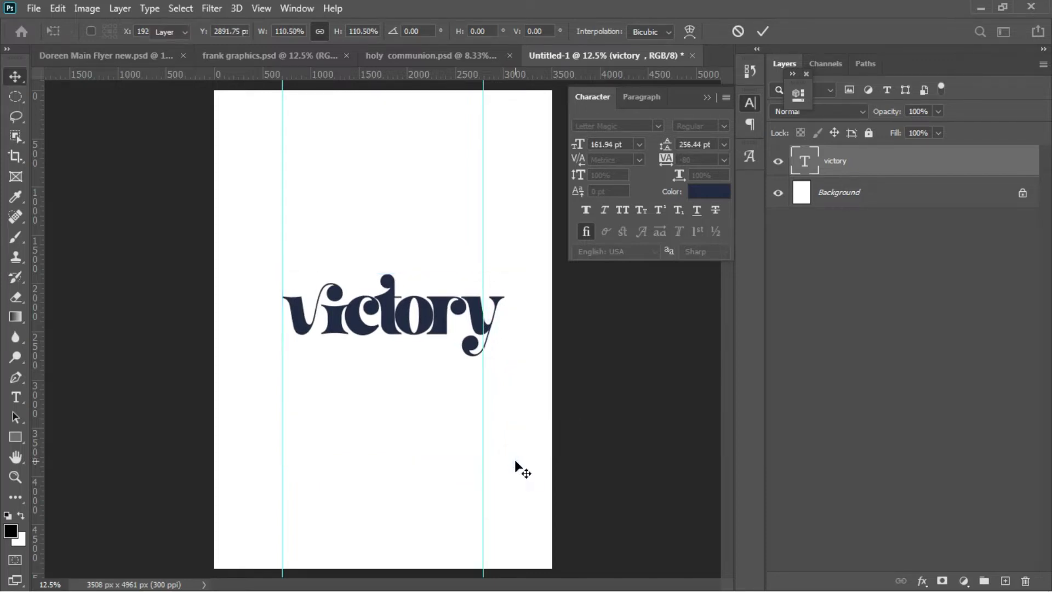
key("ctrl+a")
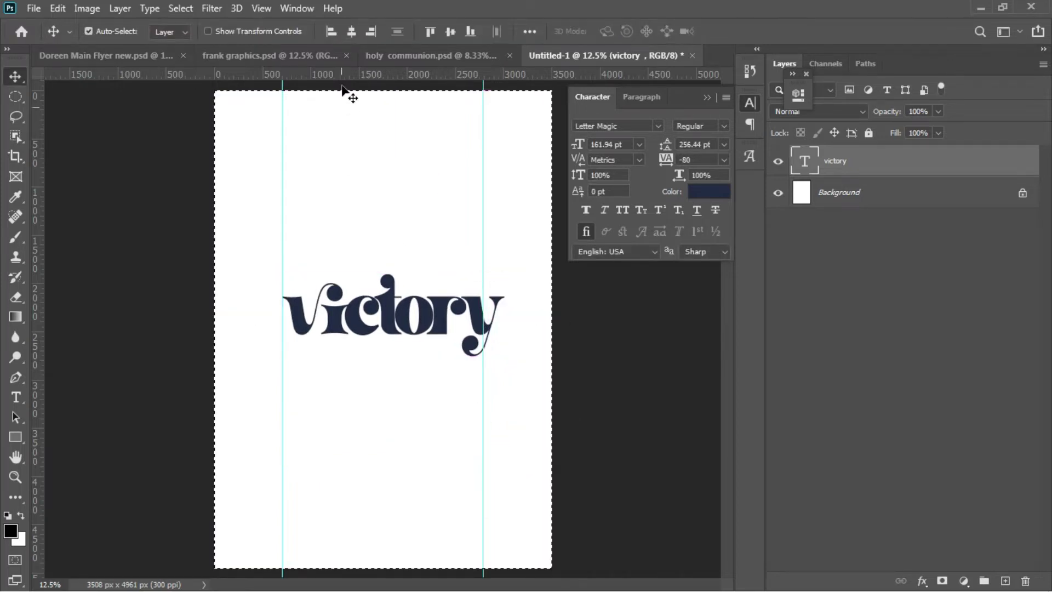
left_click(347, 34)
key("ctrl+d")
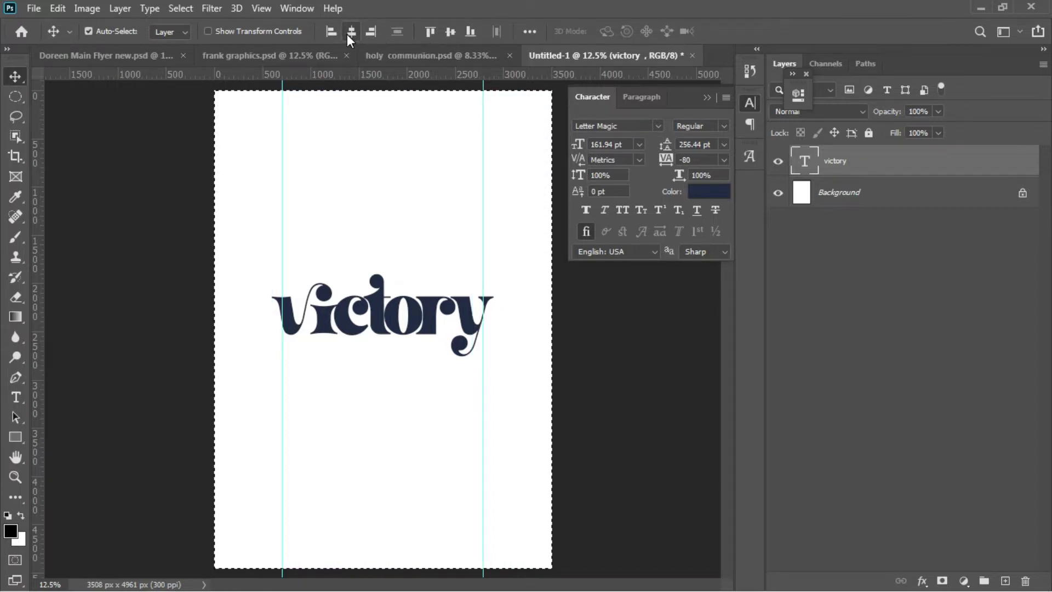
Step: Move the two guides to victory's left and right edges
left_click_drag(484, 233, 494, 237)
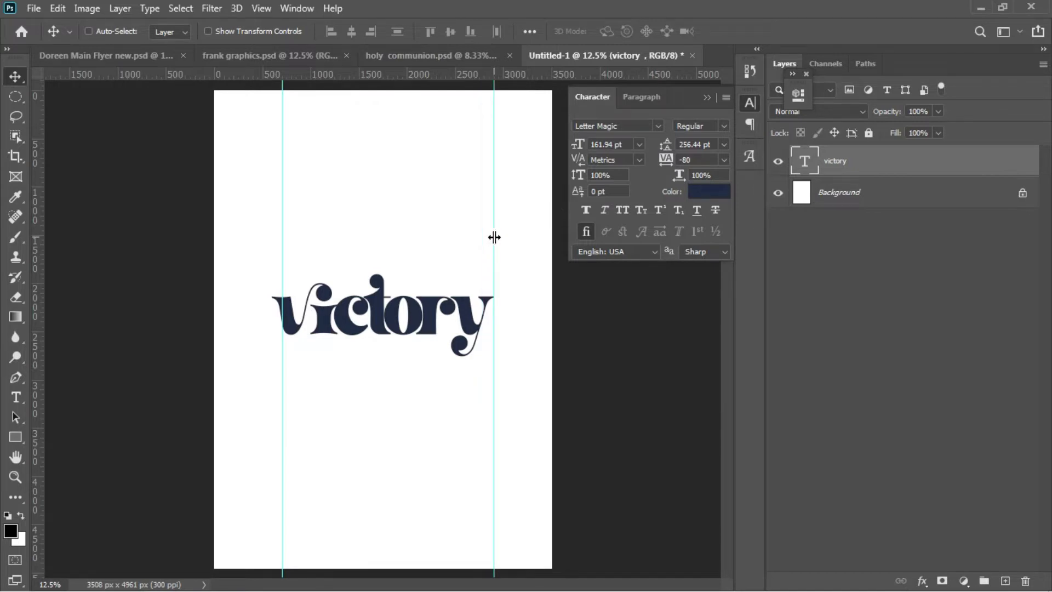
left_click_drag(282, 257, 272, 258)
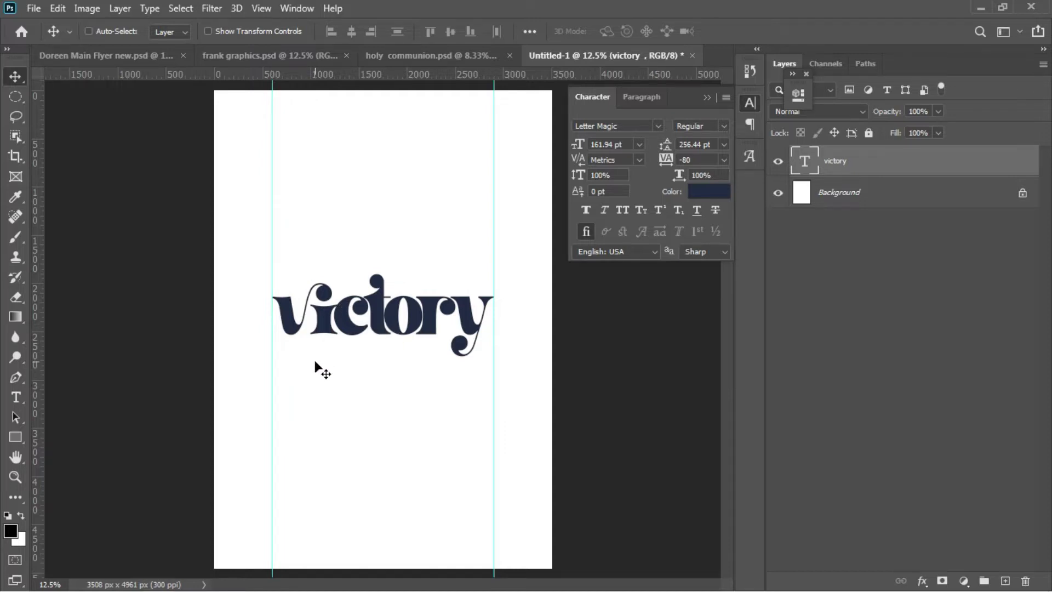
key("t")
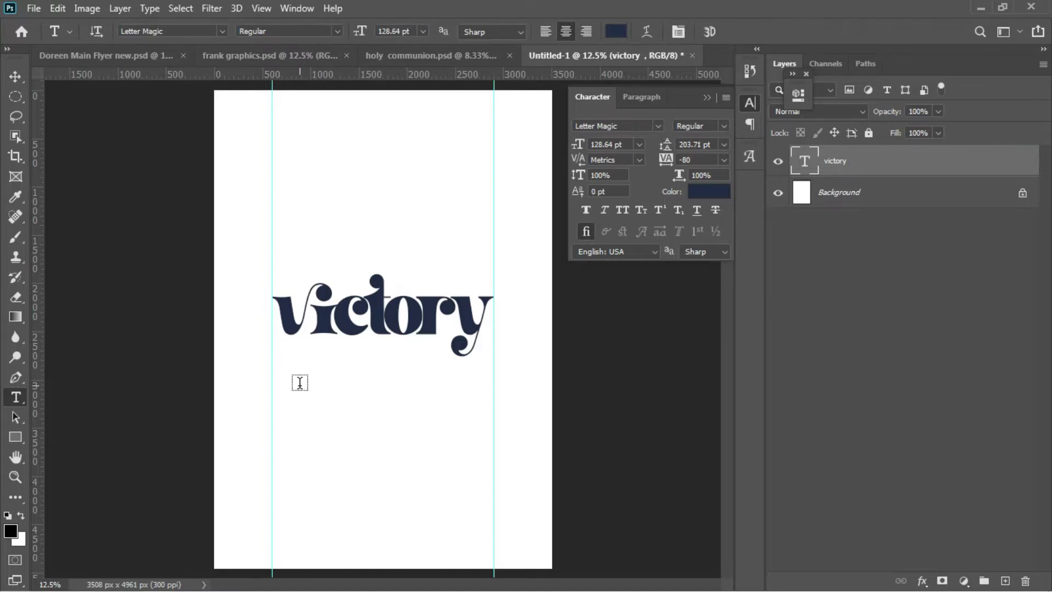
Step: Create a new ENCOUNTER text layer below victory
left_click(300, 382)
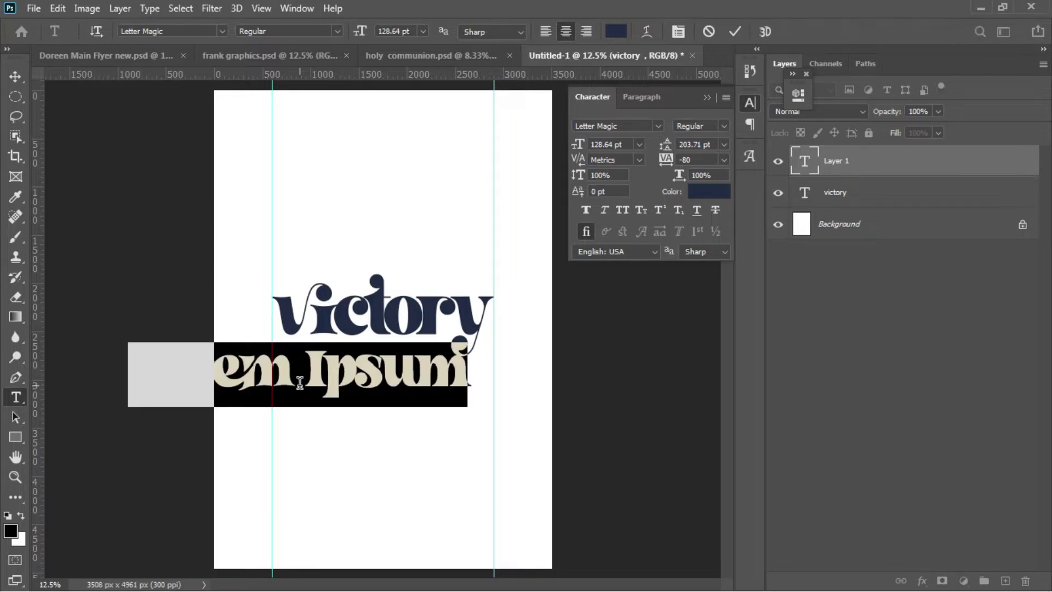
key("BackSpace")
type("COUNTER")
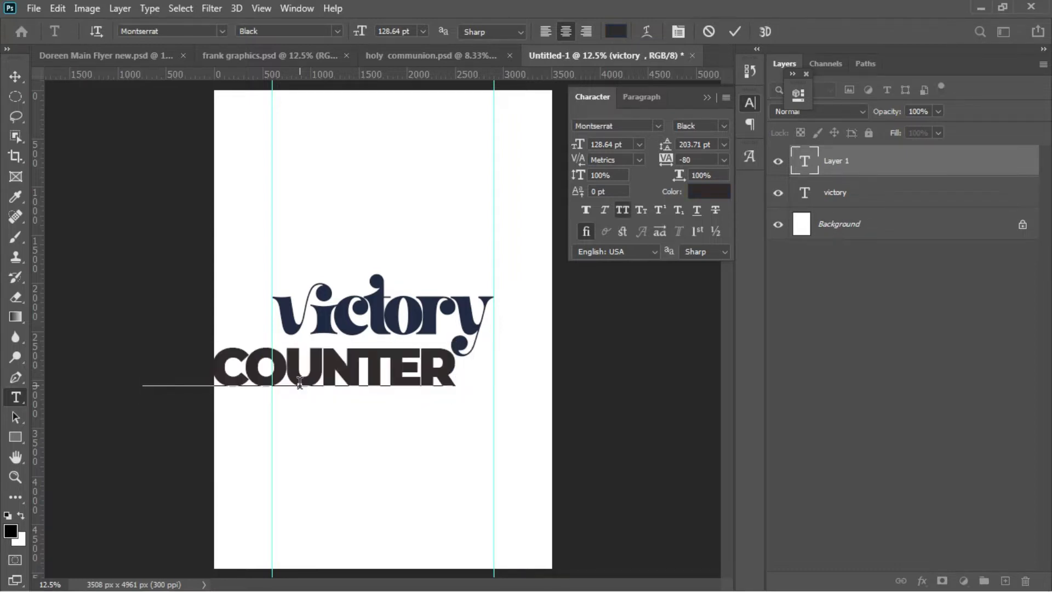
key("ctrl+a")
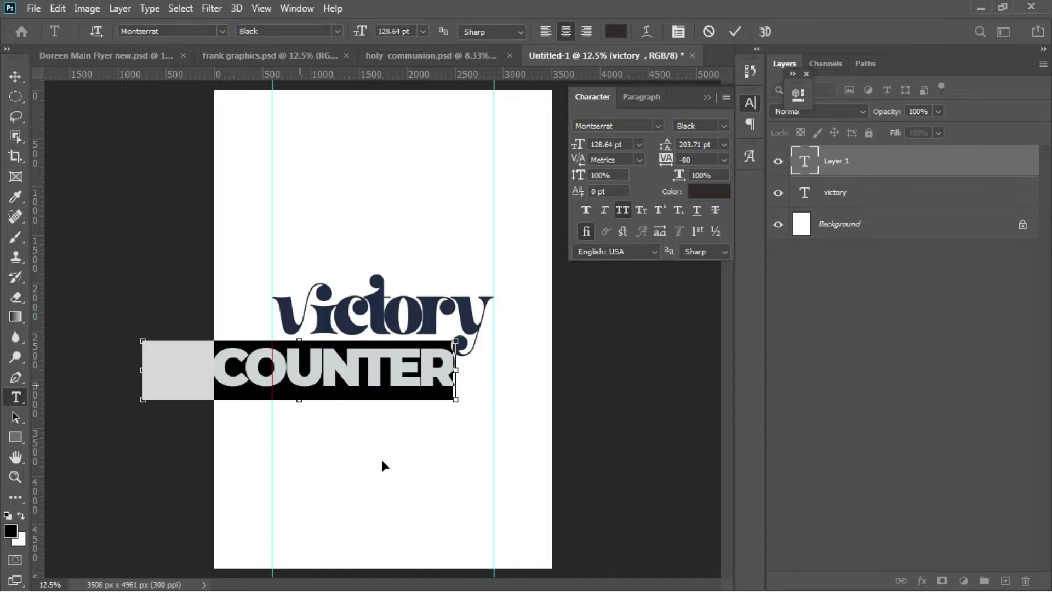
key("Home")
type("EN")
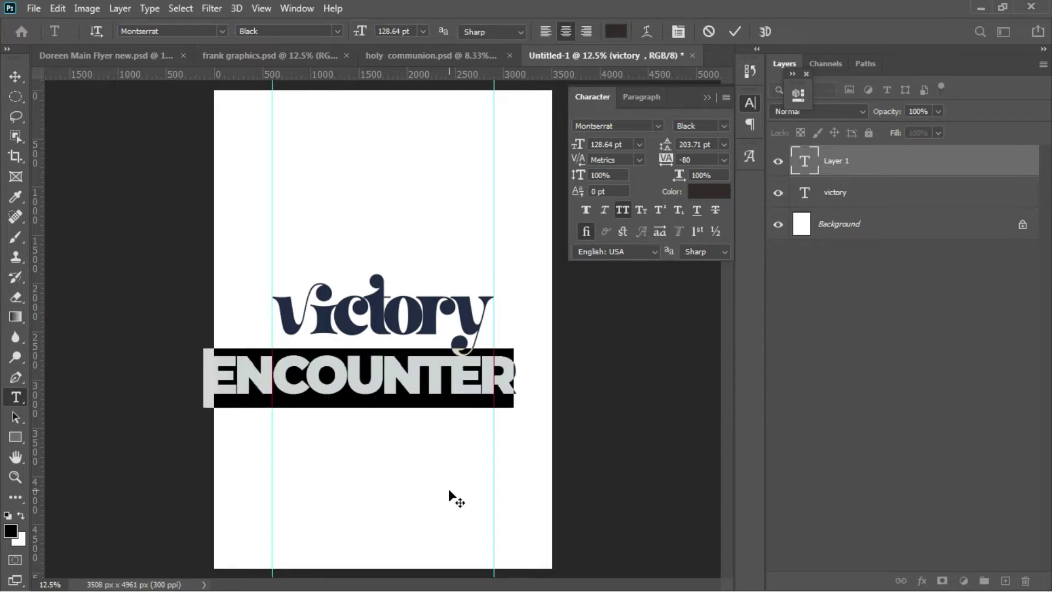
Step: Set ENCOUNTER to Akira Expanded Super Bold and reduce it to 66.64 pt
left_click(633, 125)
type("akira")
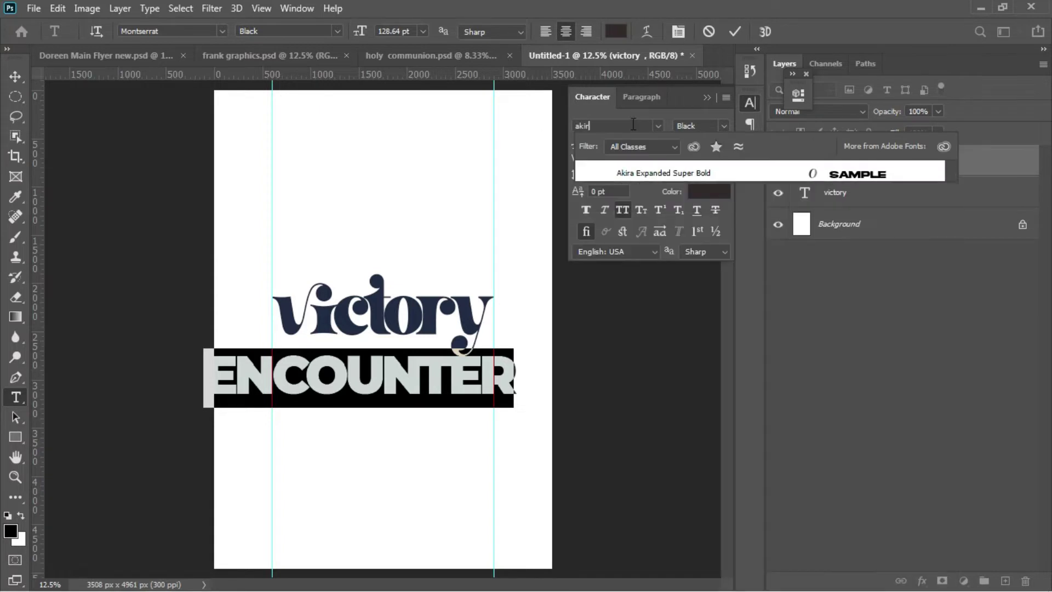
left_click(810, 177)
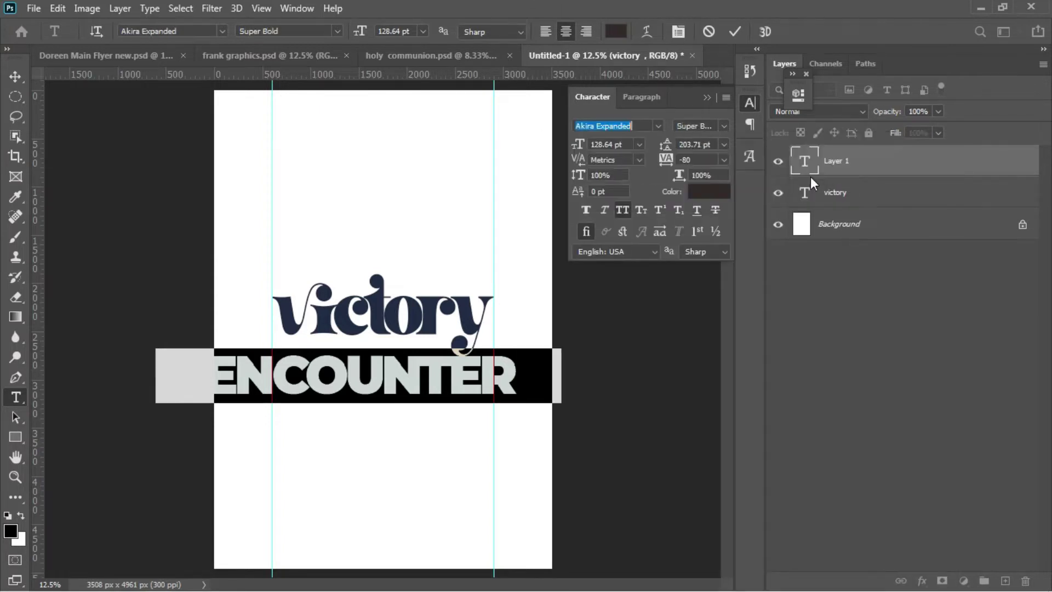
left_click_drag(577, 144, 539, 151)
key("shift+Down")
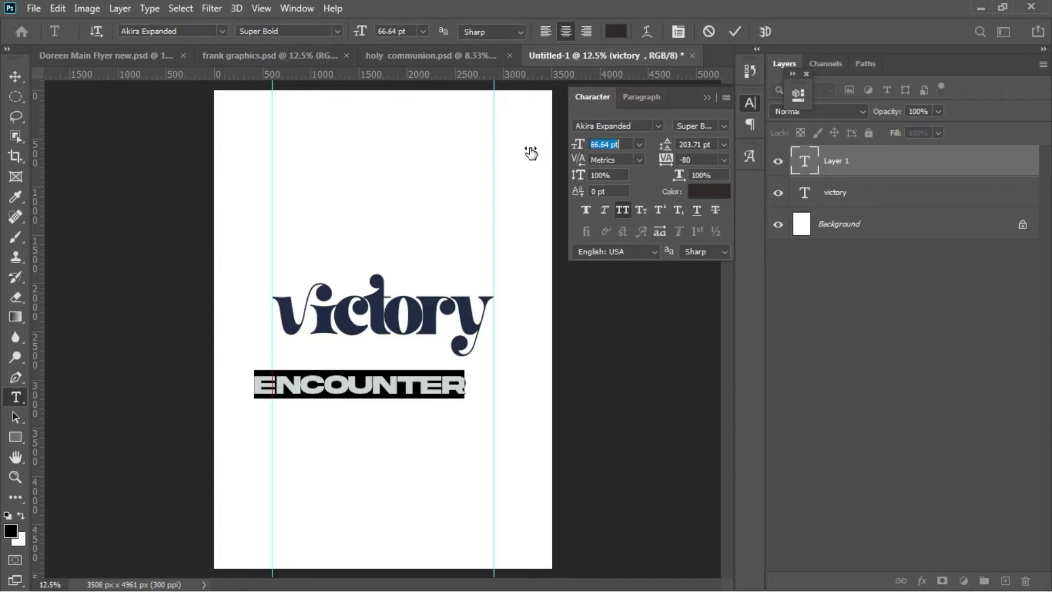
Step: Move ENCOUNTER under victory and scale it to 54.87 pt to fit between the guides
left_click(19, 75)
left_click_drag(402, 403, 399, 361)
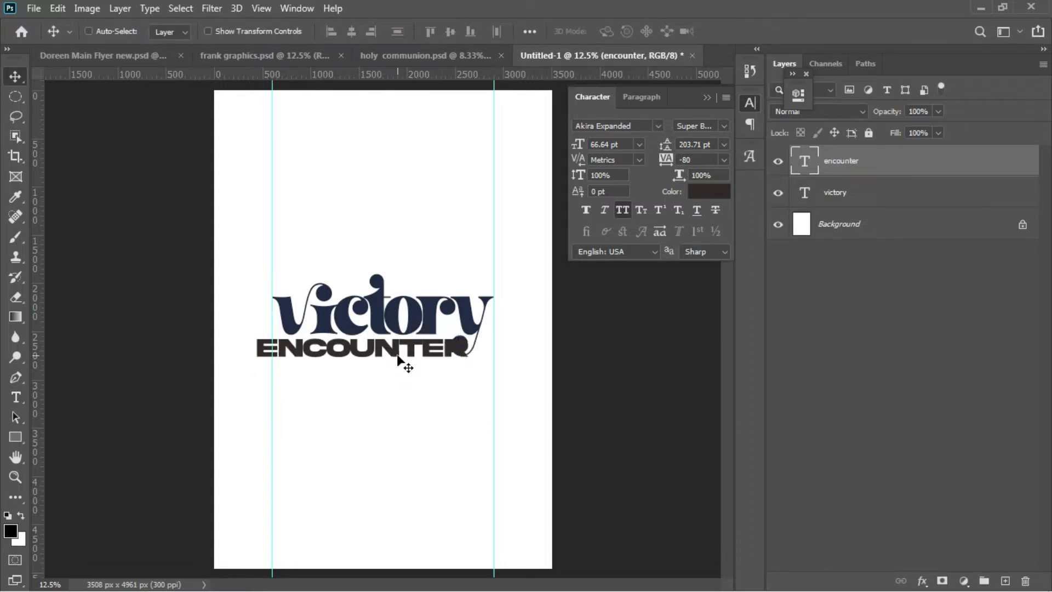
key("ctrl+t")
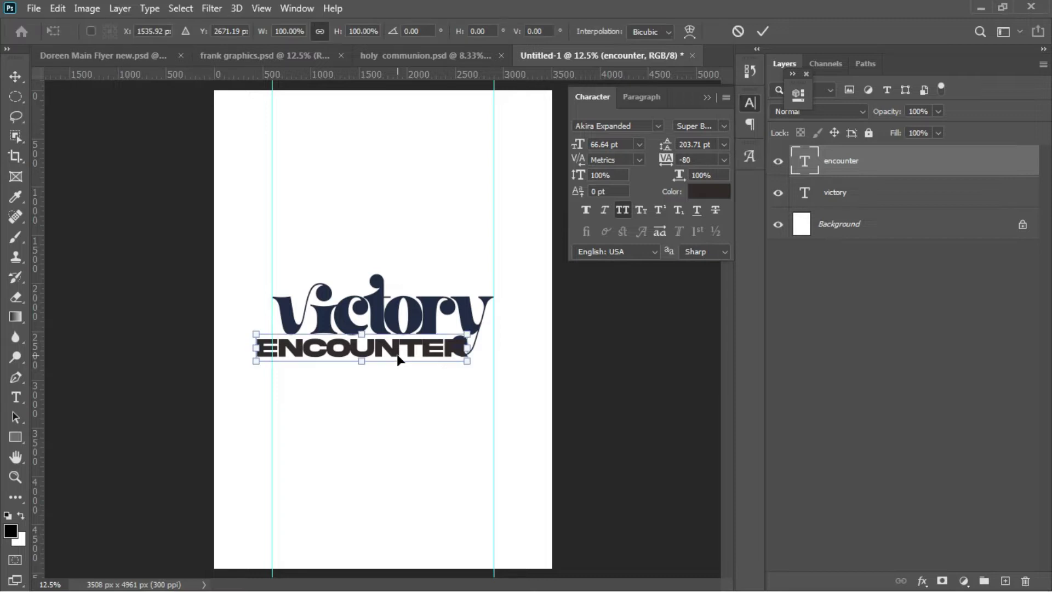
left_click_drag(467, 362, 451, 357)
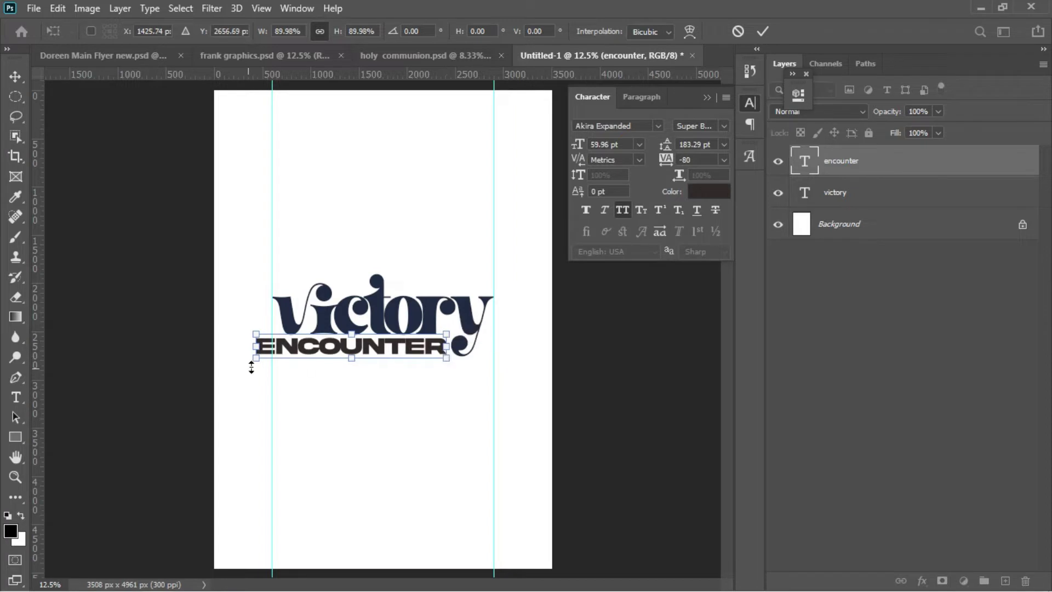
left_click_drag(257, 358, 272, 358)
key("Return")
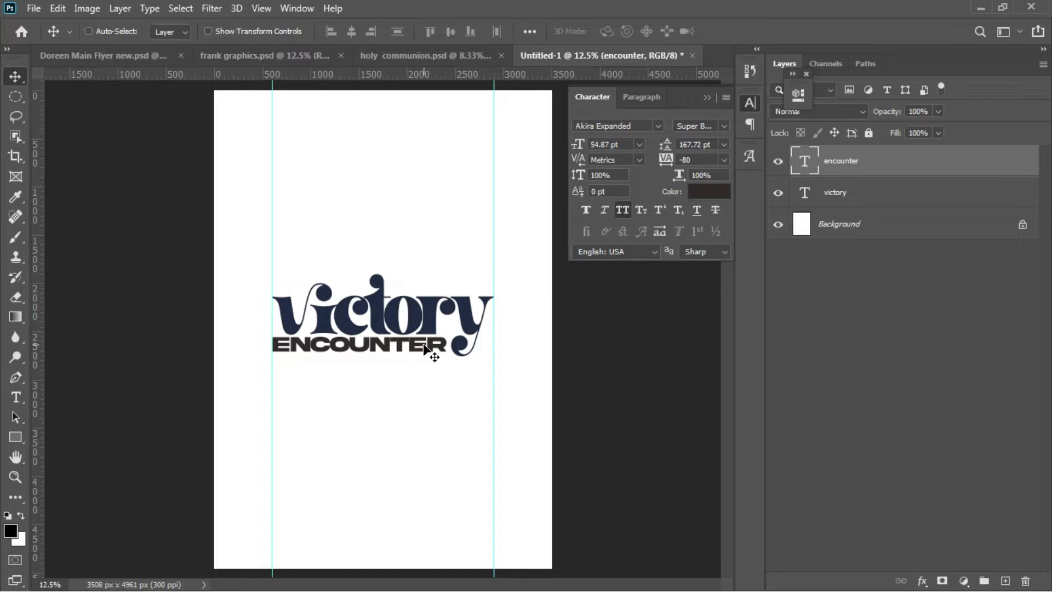
Step: Apply a red preset Gradient Overlay to ENCOUNTER, reversed at 179° and 67% scale
right_click(881, 169)
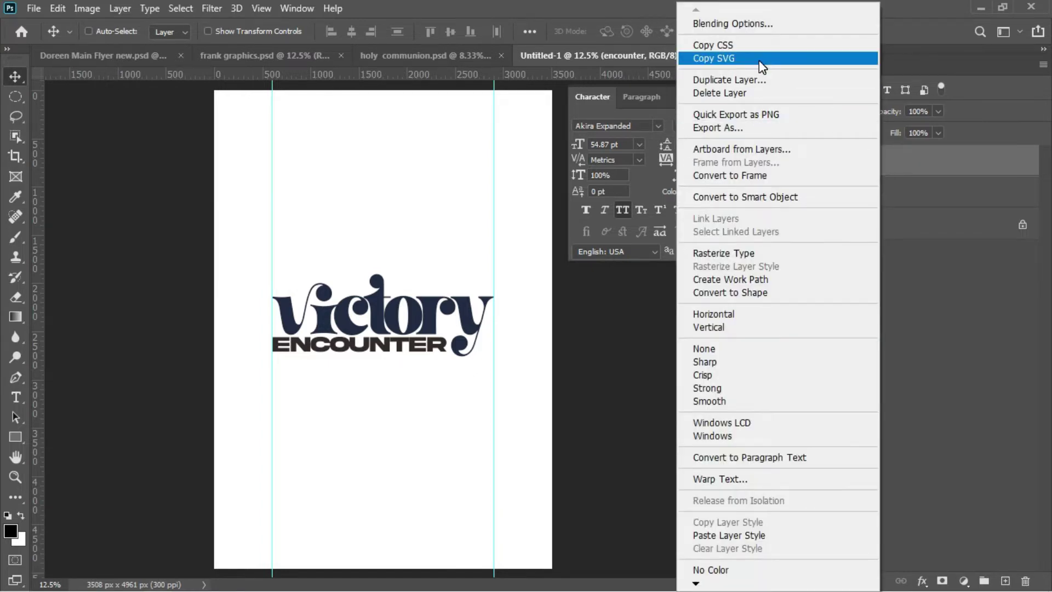
left_click(725, 26)
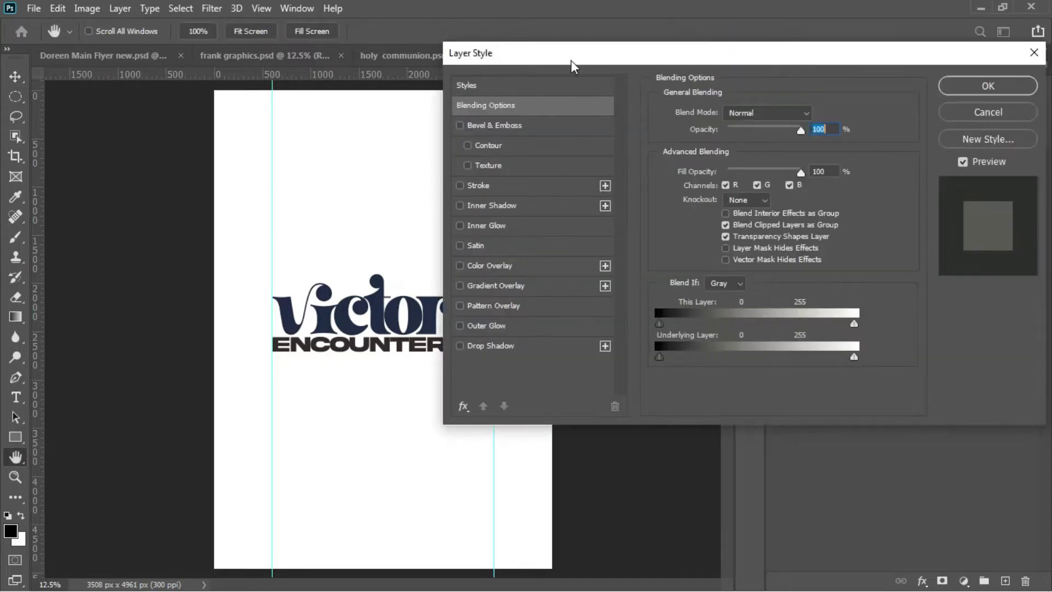
left_click_drag(575, 58, 653, 31)
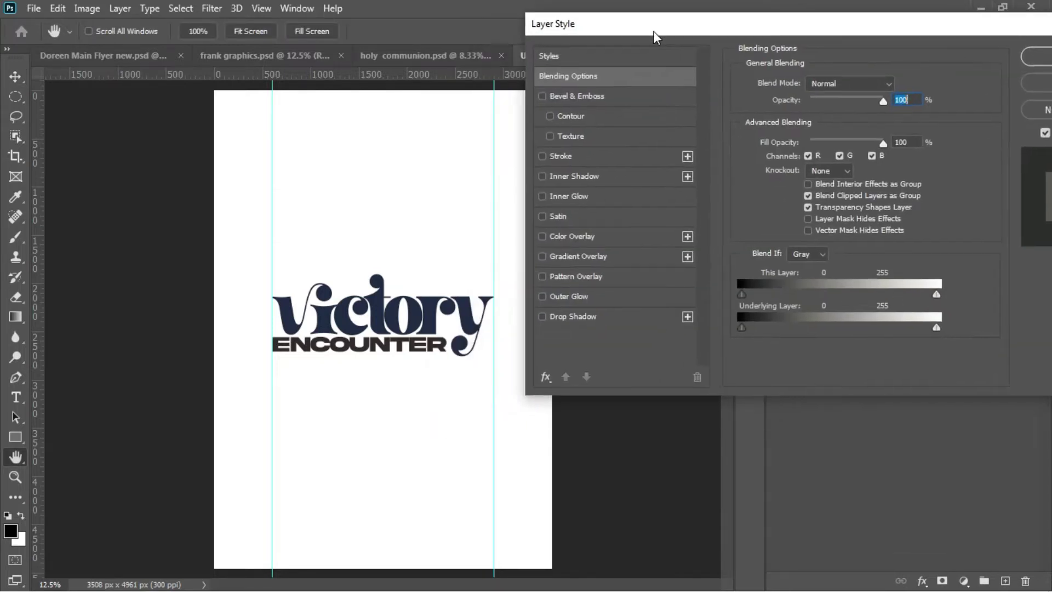
left_click(583, 258)
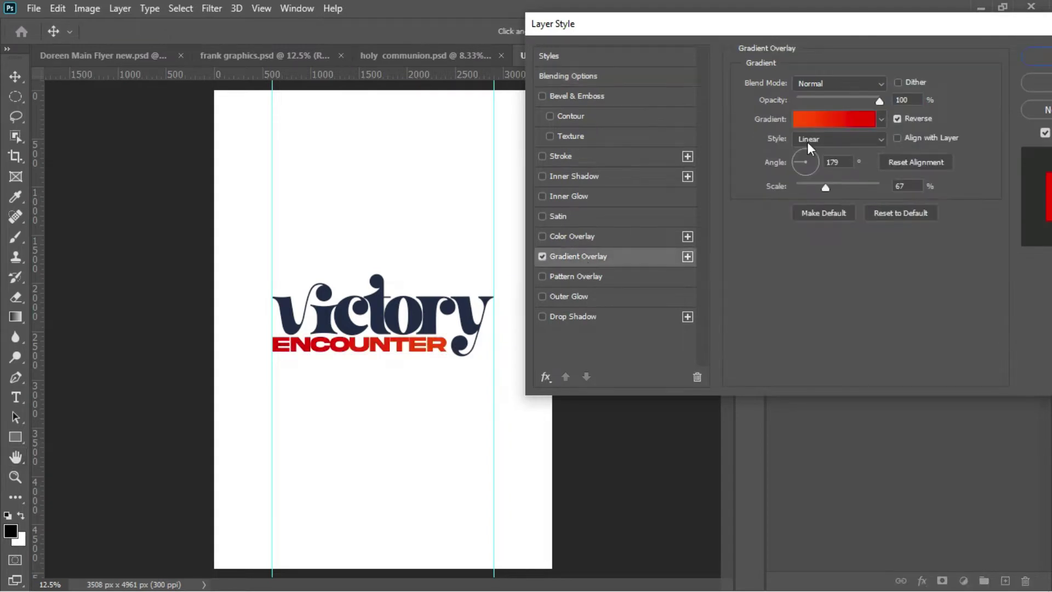
left_click(866, 117)
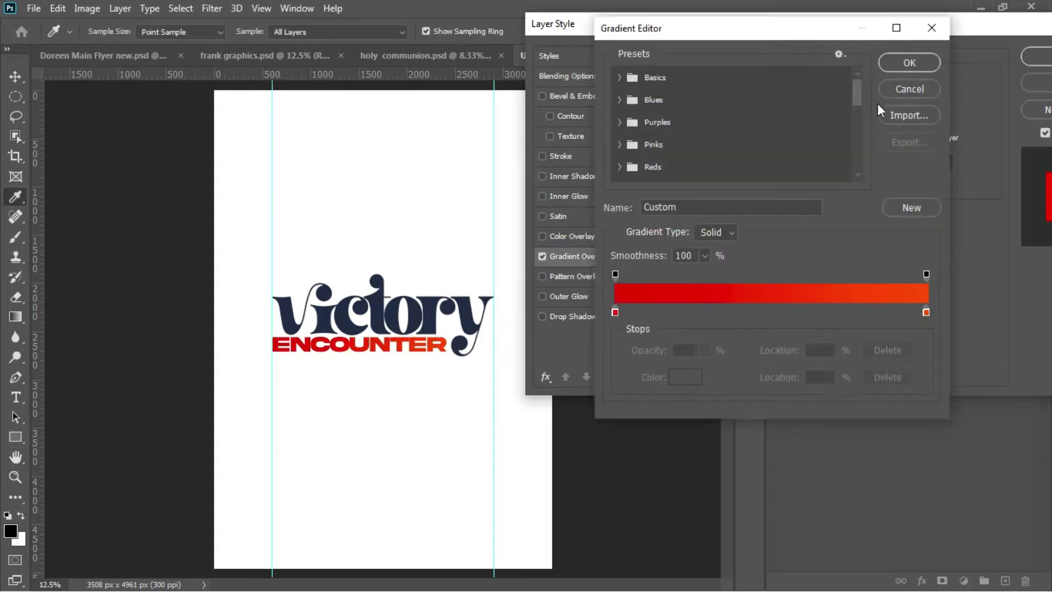
left_click_drag(854, 94, 856, 162)
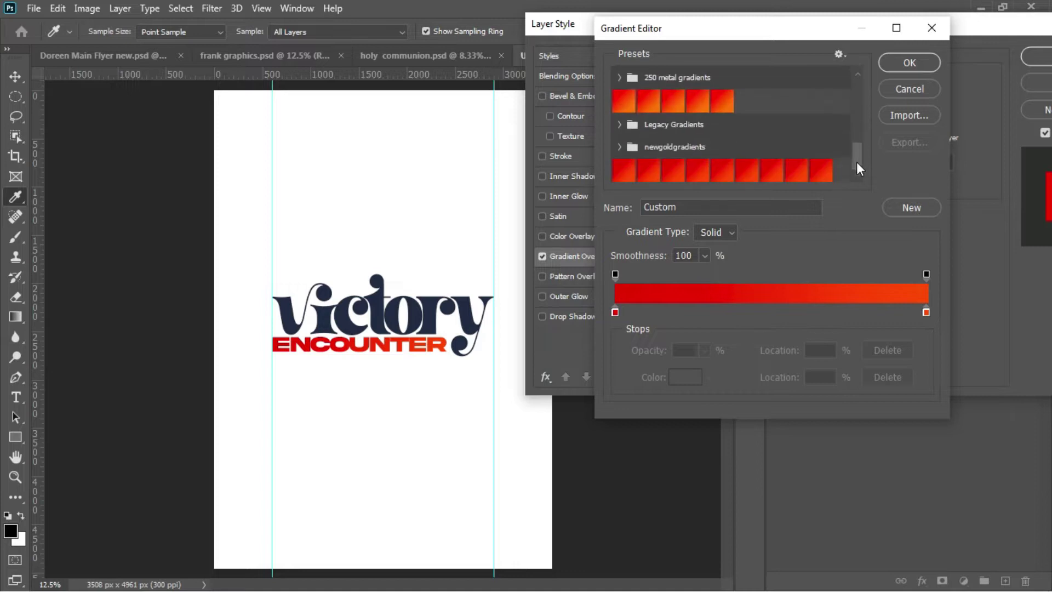
left_click(796, 172)
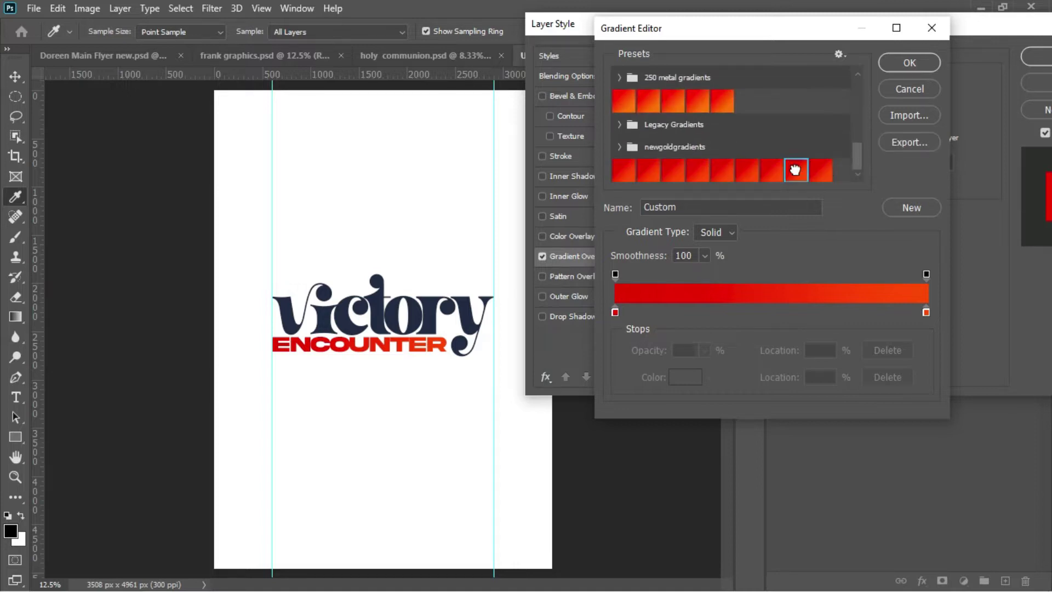
left_click(916, 64)
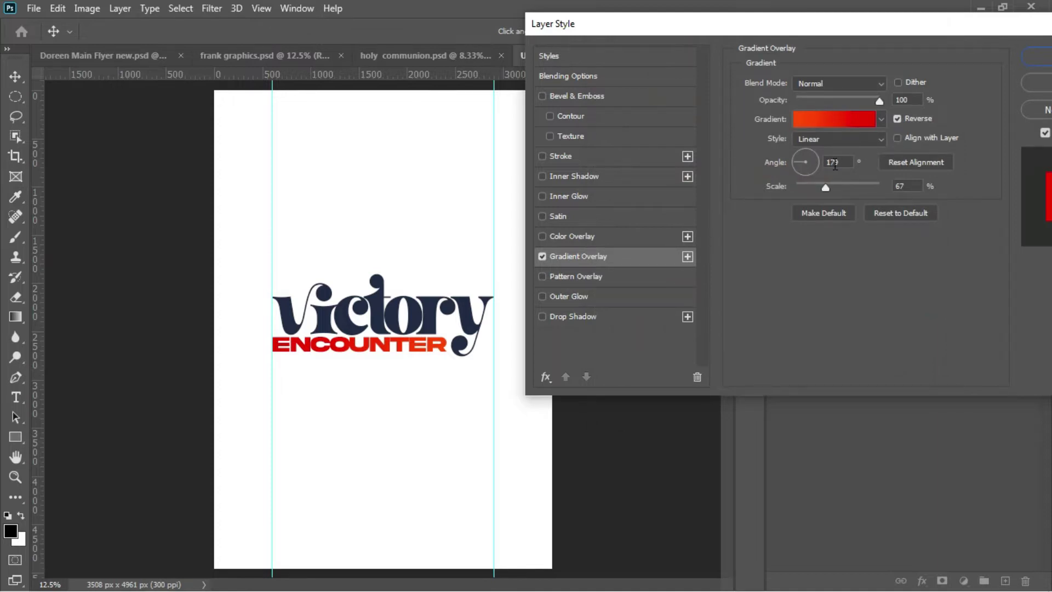
double_click(828, 162)
left_click(1037, 56)
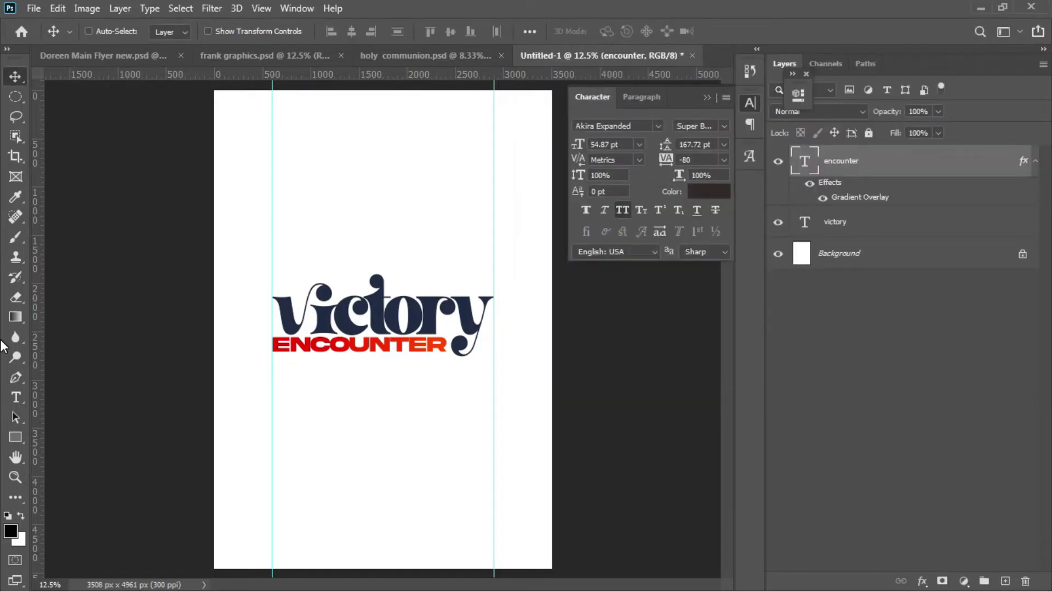
Step: Draw a bar between the guides below ENCOUNTER with navy fill and no stroke
left_click(16, 437)
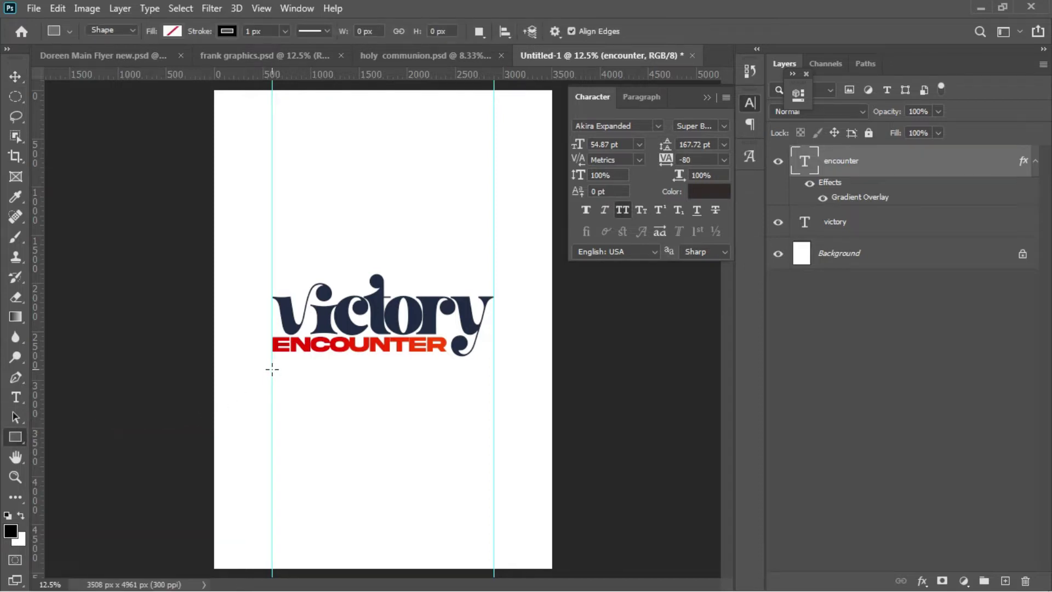
left_click_drag(271, 370, 495, 410)
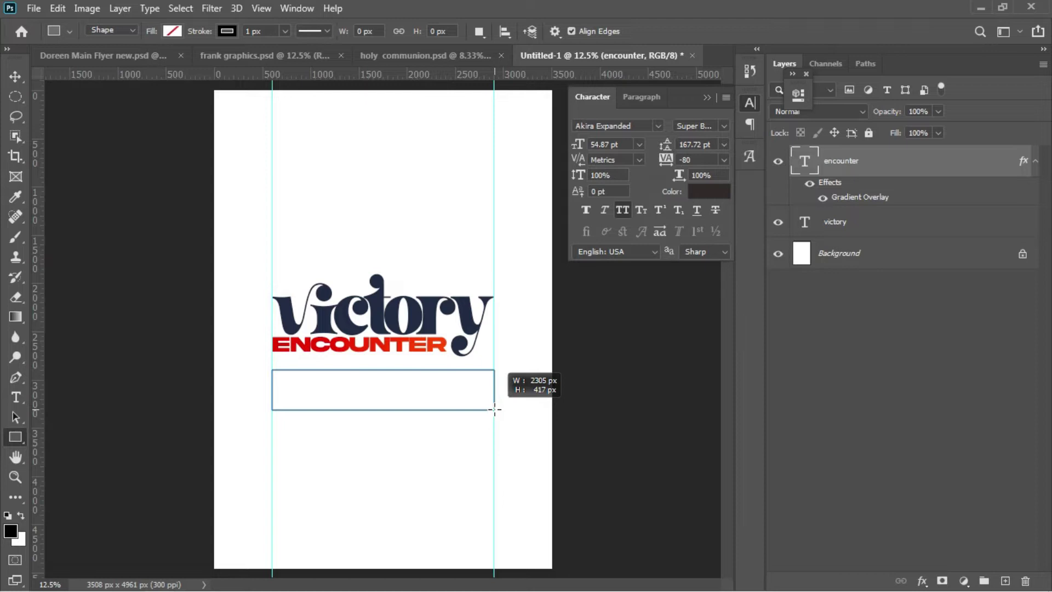
left_click_drag(493, 408, 493, 415)
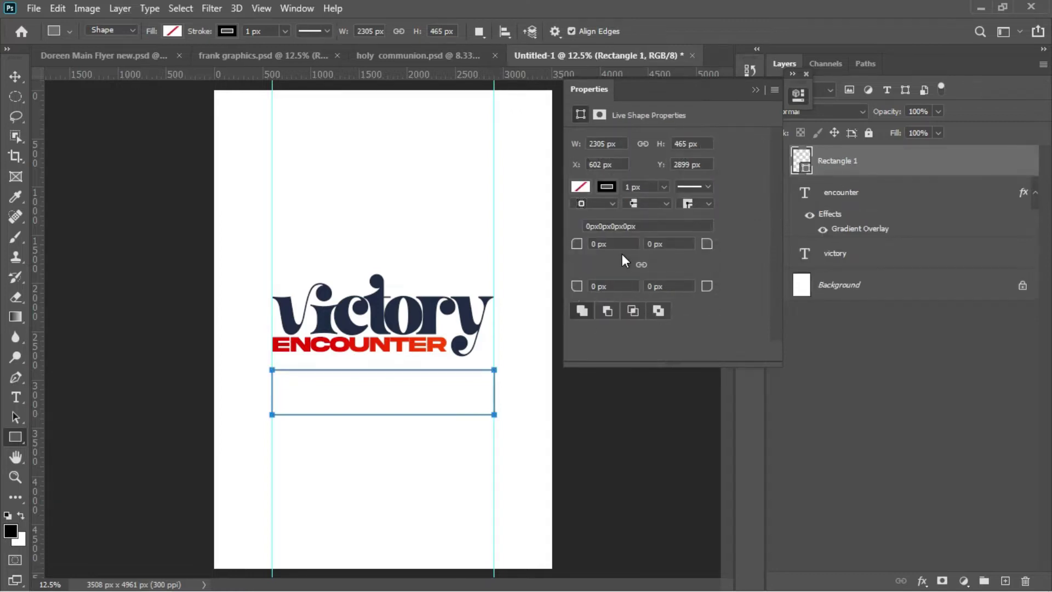
left_click(608, 188)
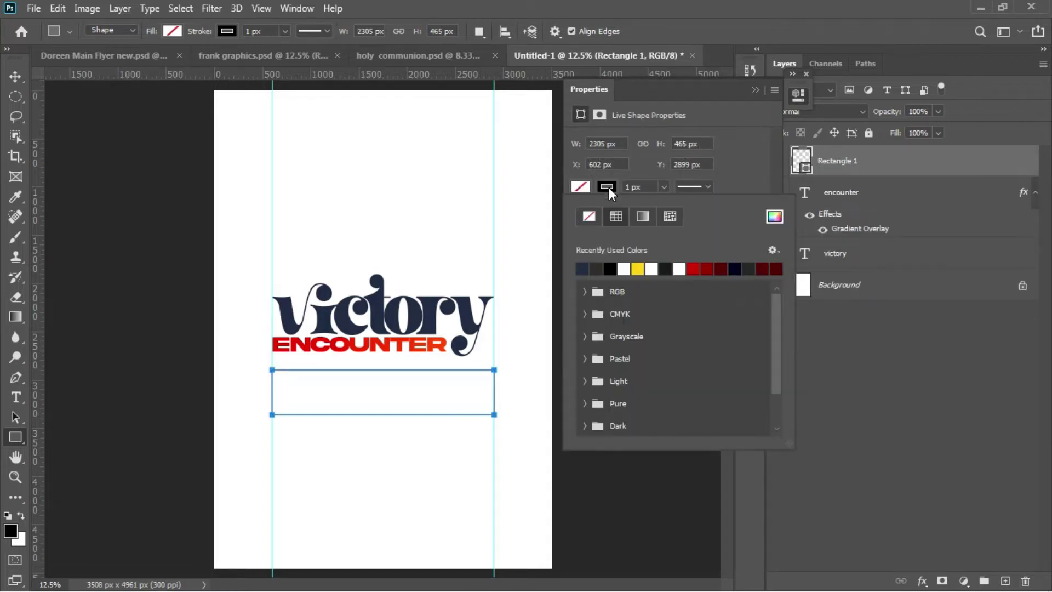
left_click(587, 217)
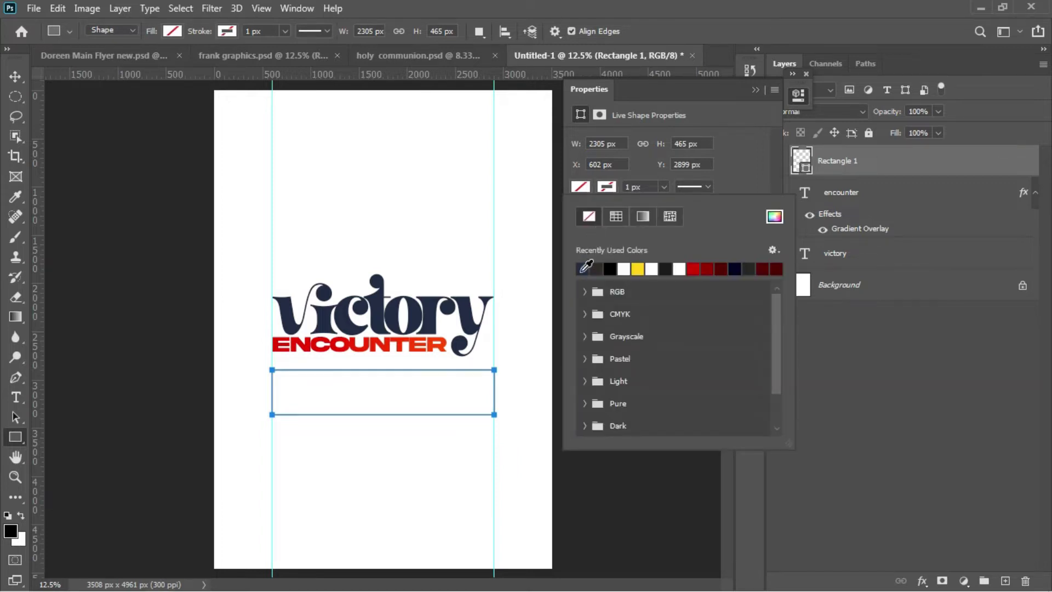
left_click(582, 268)
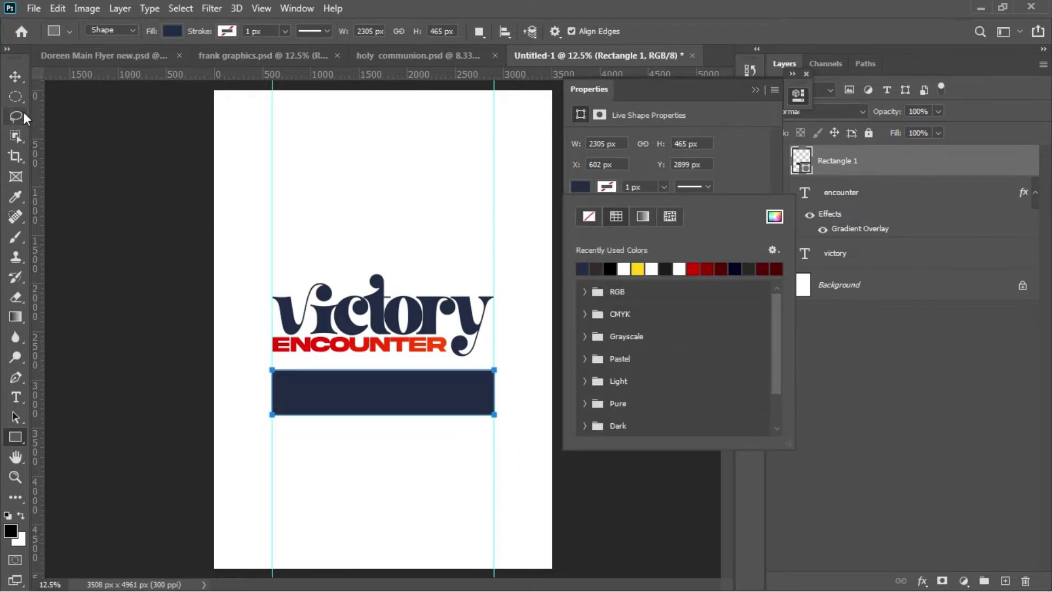
Step: Nudge the navy bar up so it sits just beneath ENCOUNTER
left_click(15, 77)
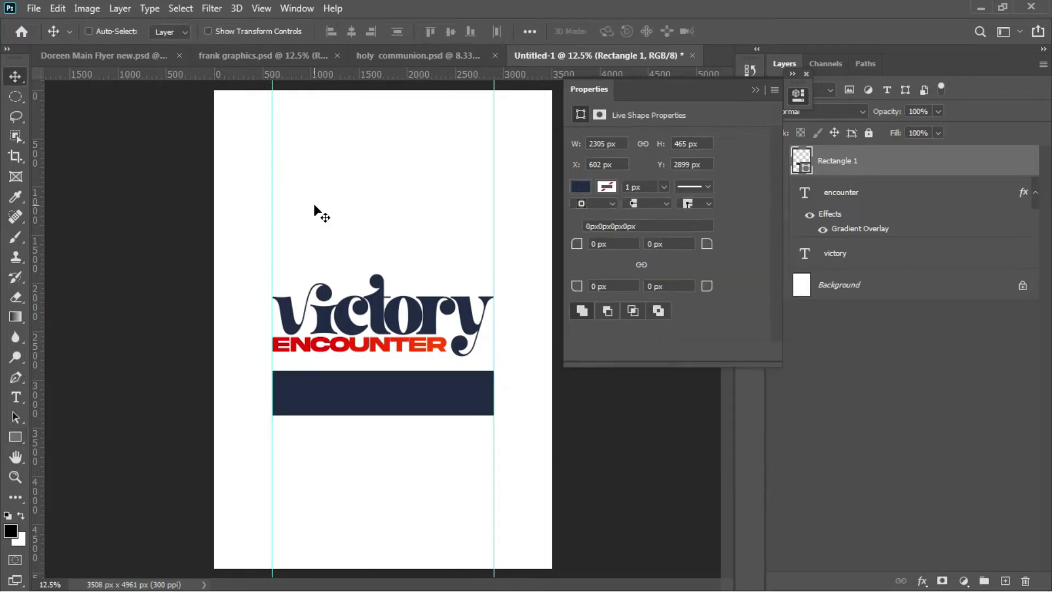
key("Up")
key("Up")
key("Up")
key("Up")
key("Up")
key("Up")
key("Up")
key("Up")
key("Up")
key("Up")
key("Up")
key("Up")
key("Up")
key("Up")
key("Up")
key("Up")
key("Up")
key("Up")
key("Up")
key("Up")
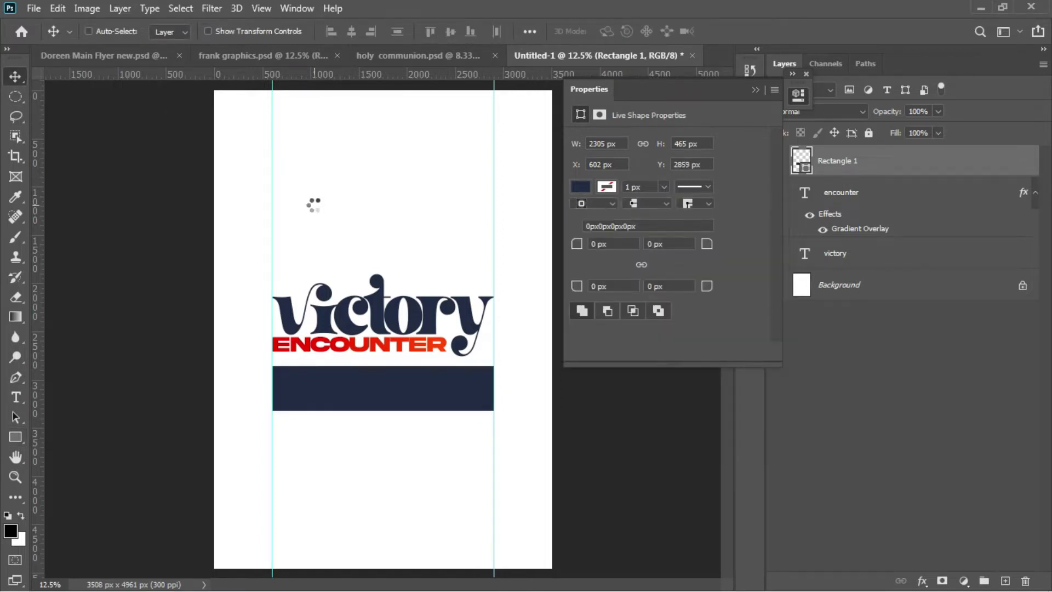
key("Up")
key("Up")
key("Up")
key("Up")
key("Up")
key("Up")
key("Up")
key("Up")
key("Up")
key("Up")
key("Up")
key("Up")
key("Up")
key("Up")
key("Up")
key("Up")
key("Up")
key("Up")
key("Up")
key("Up")
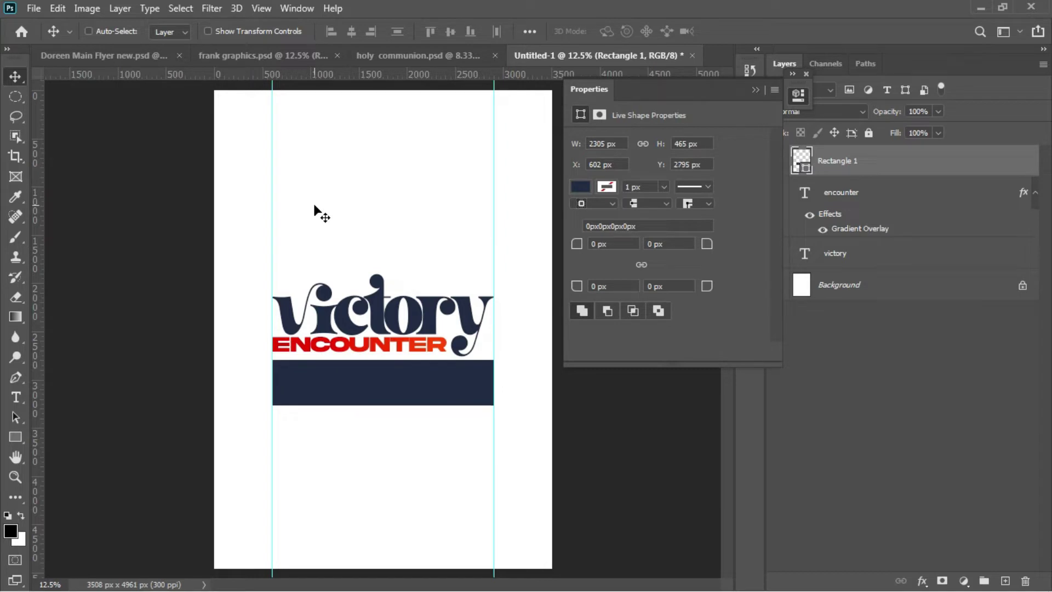
key("Up")
key("Up")
key("Up")
key("Up")
key("Up")
key("Up")
key("Up")
key("Up")
key("Up")
key("Up")
key("Up")
key("Up")
key("Up")
key("Up")
key("Up")
key("Up")
key("Up")
key("Up")
key("Up")
key("Up")
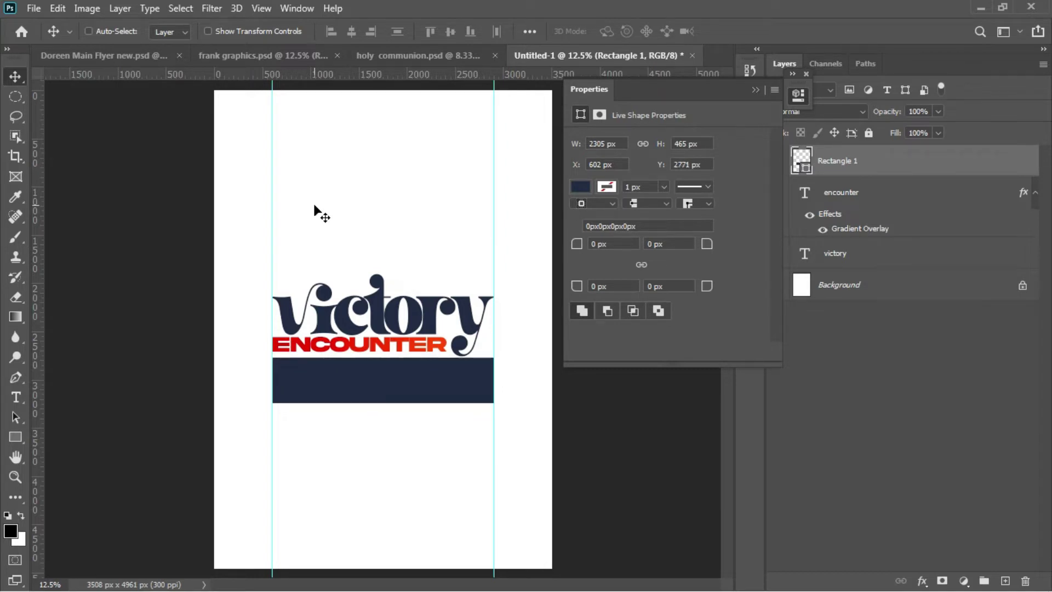
key("Down")
key("Down")
key("Down")
key("Down")
key("Down")
key("Down")
key("Down")
key("Down")
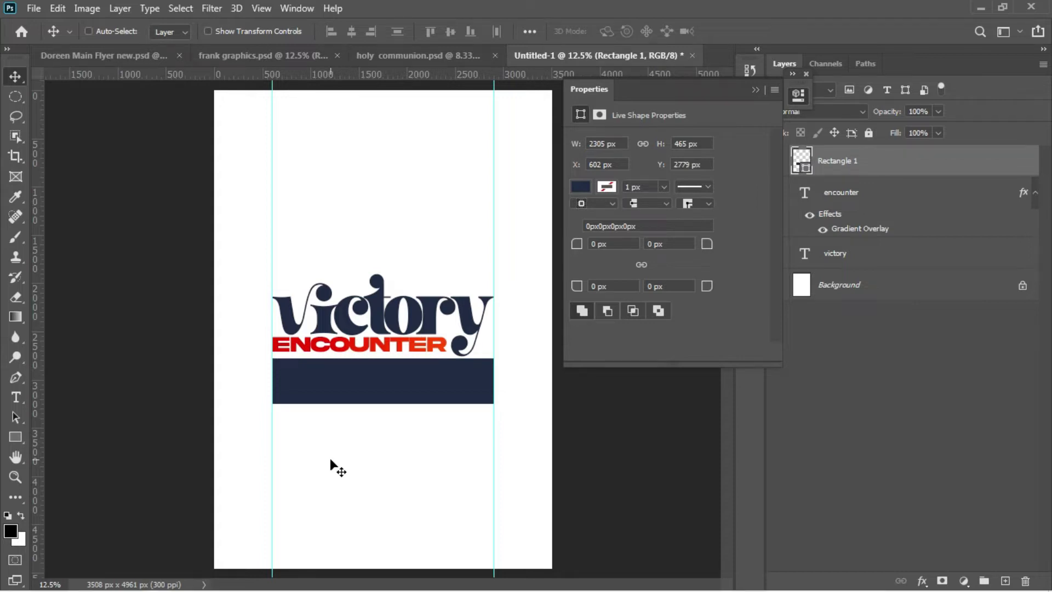
key("t")
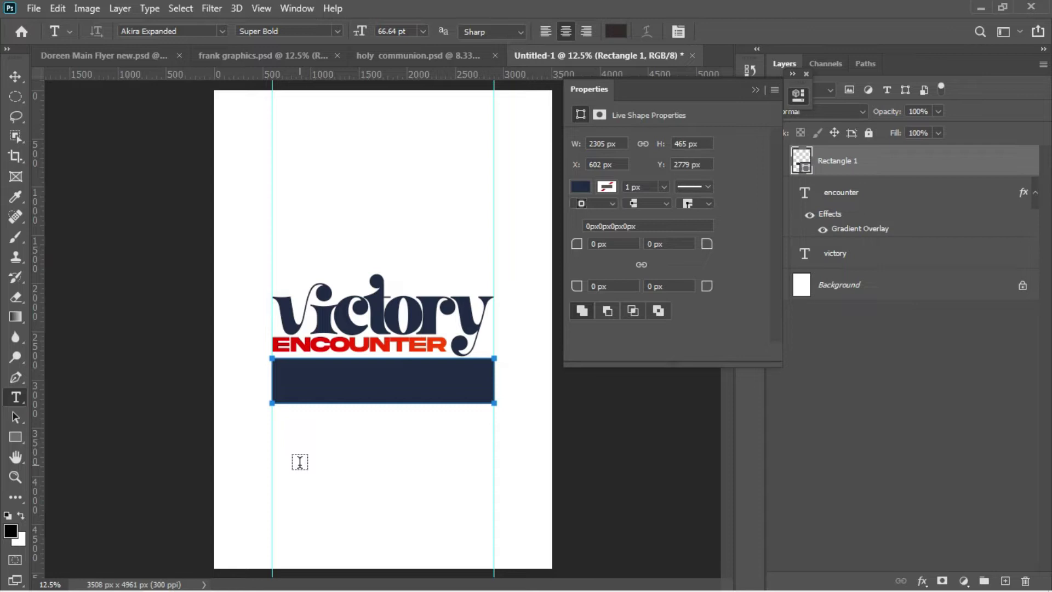
mouse_move(277, 590)
mouse_move(324, 585)
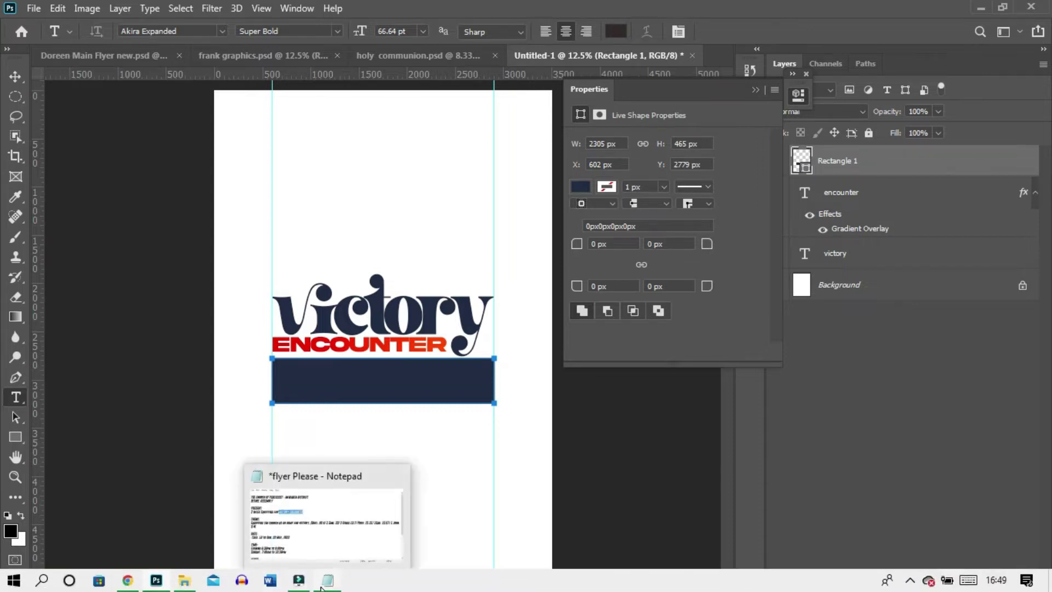
left_click(314, 523)
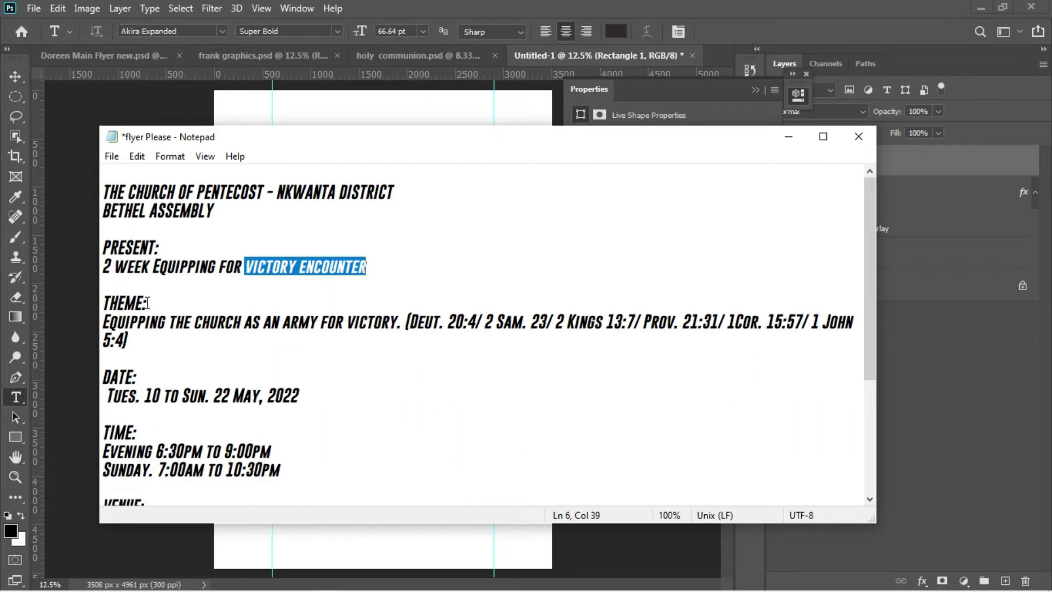
left_click_drag(148, 302, 101, 301)
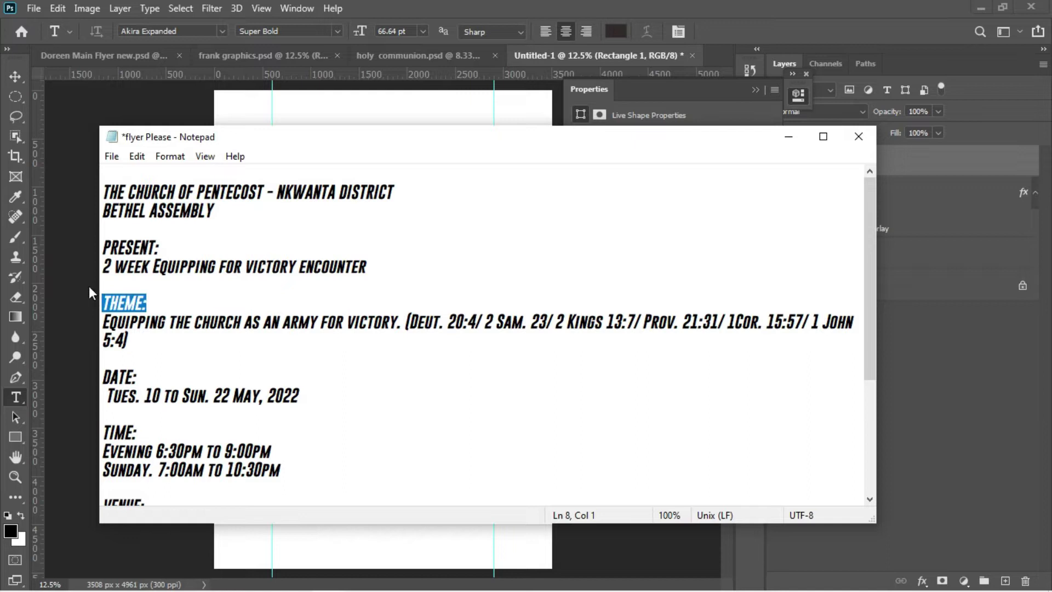
left_click(89, 286)
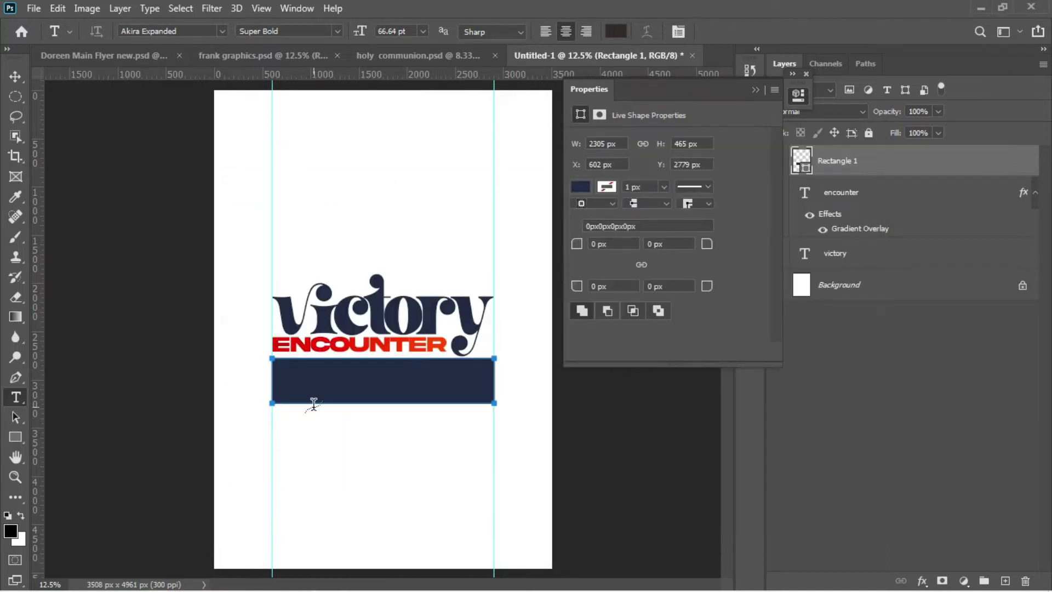
key("v")
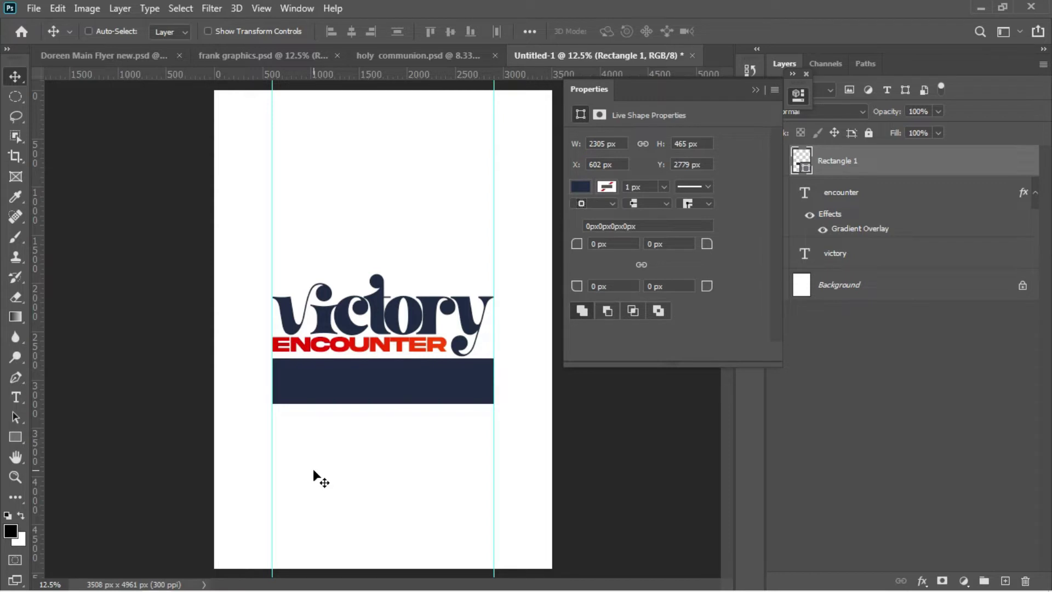
Step: Draw a small box filled with the ENCOUNTER red (#d2250d) sampled by eyedropper
left_click(16, 436)
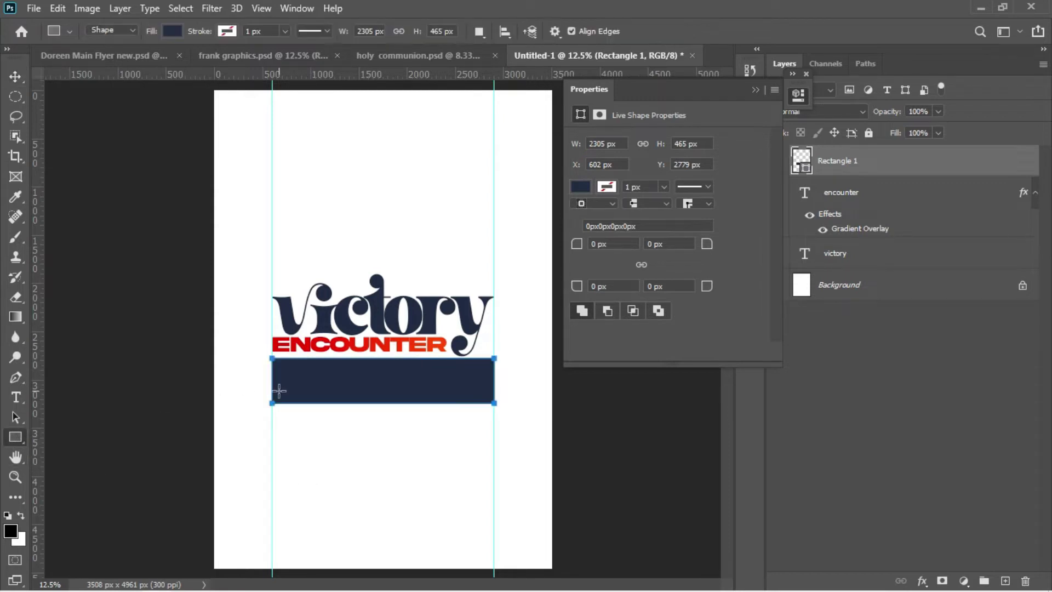
left_click_drag(280, 432, 332, 456)
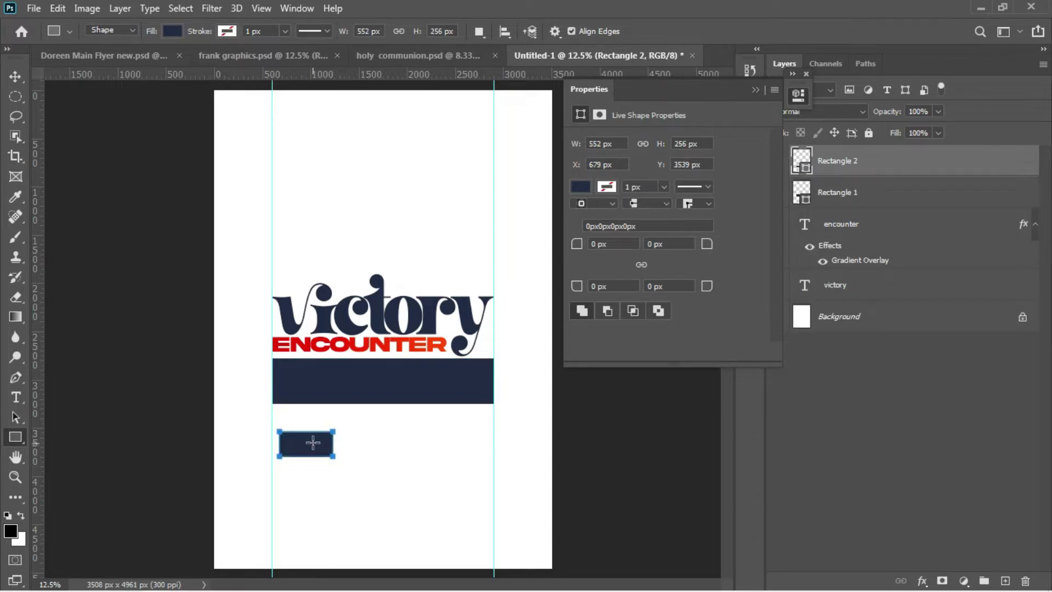
left_click(582, 186)
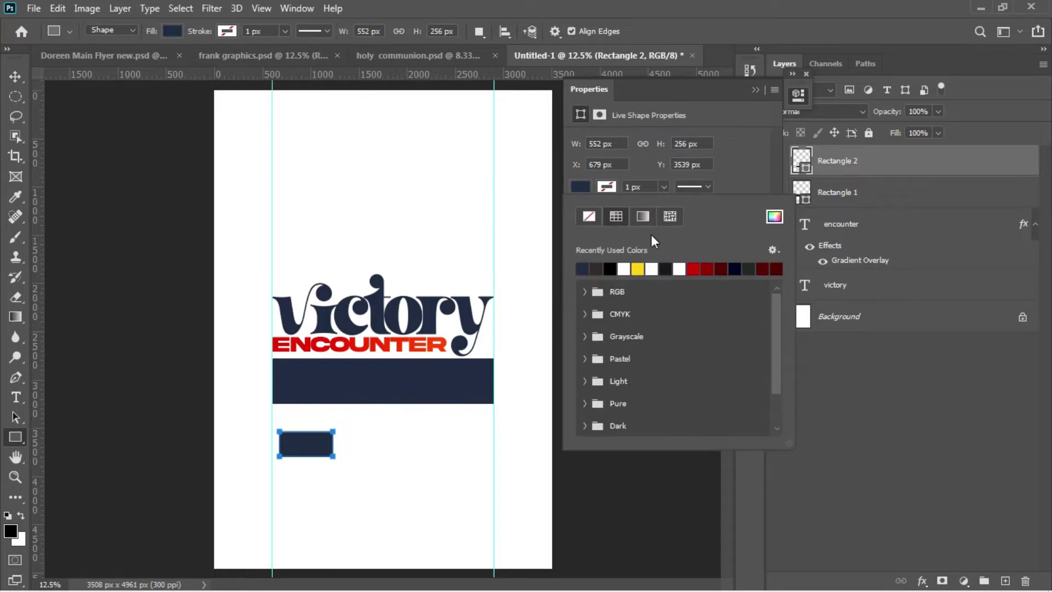
left_click(774, 217)
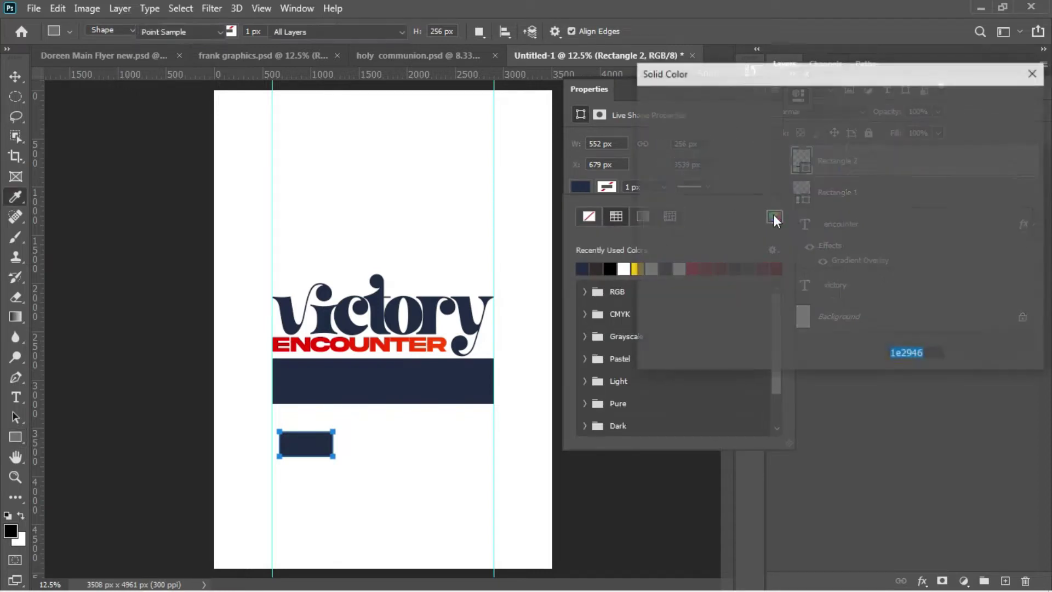
left_click(311, 343)
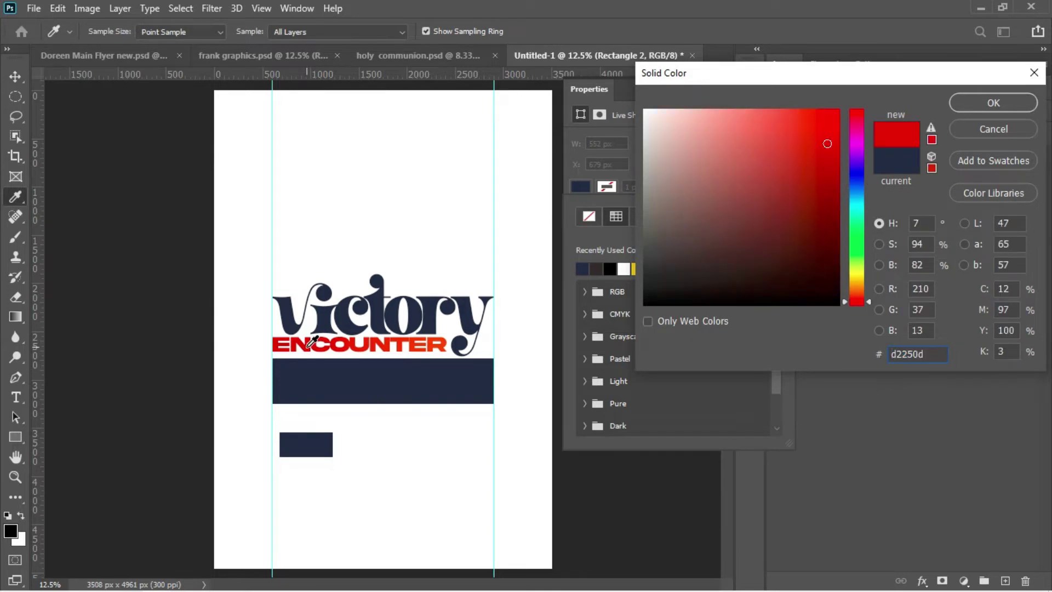
key("Return")
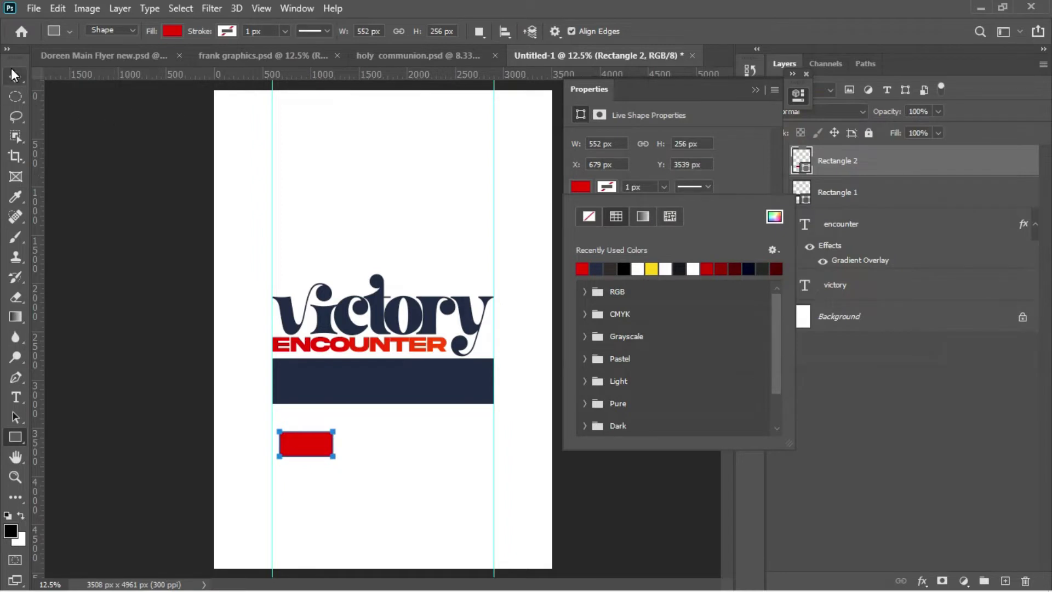
Step: Move the red box onto the left end of the navy bar
left_click(15, 76)
left_click_drag(318, 445, 316, 383)
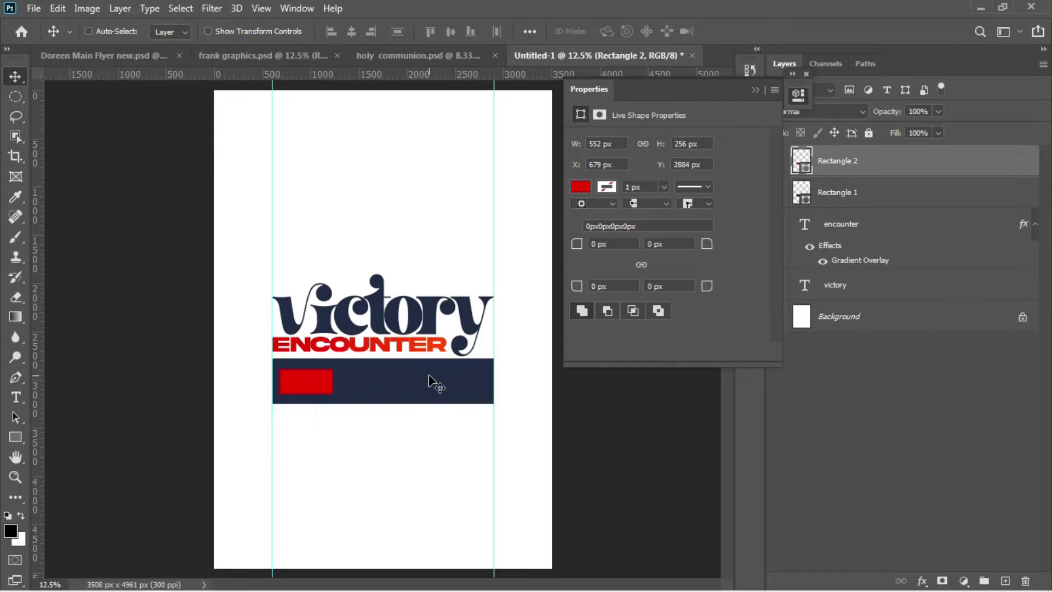
left_click(290, 493)
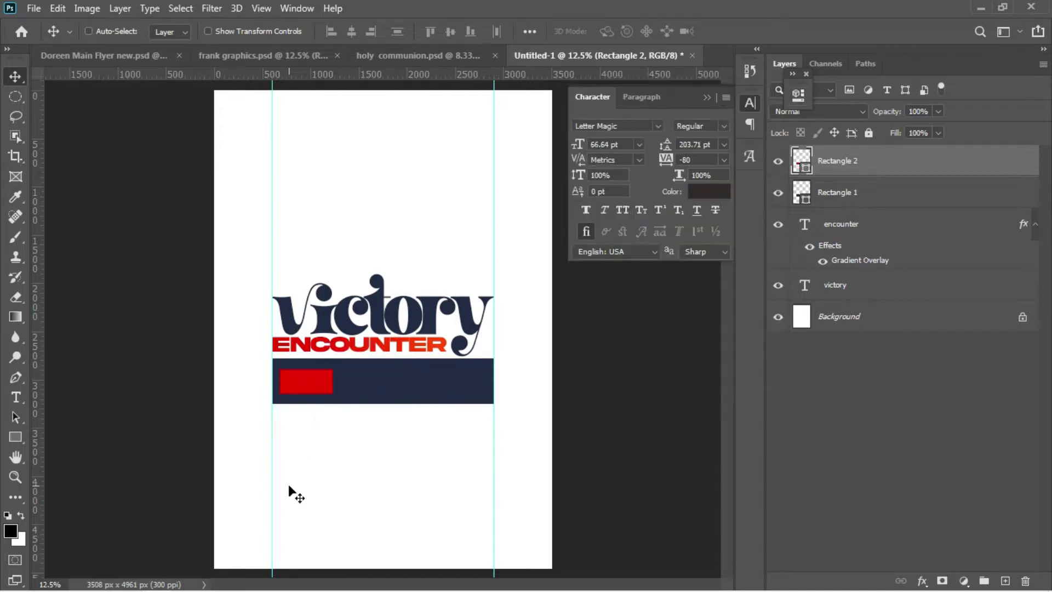
Step: Type a new theme word below the bar and colour it white
key("t")
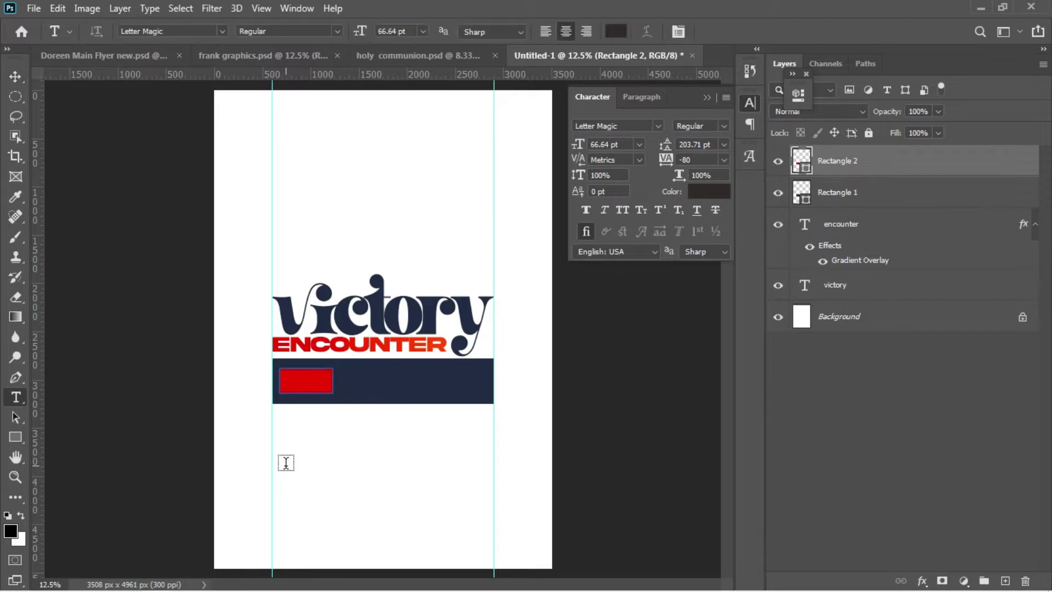
left_click(285, 463)
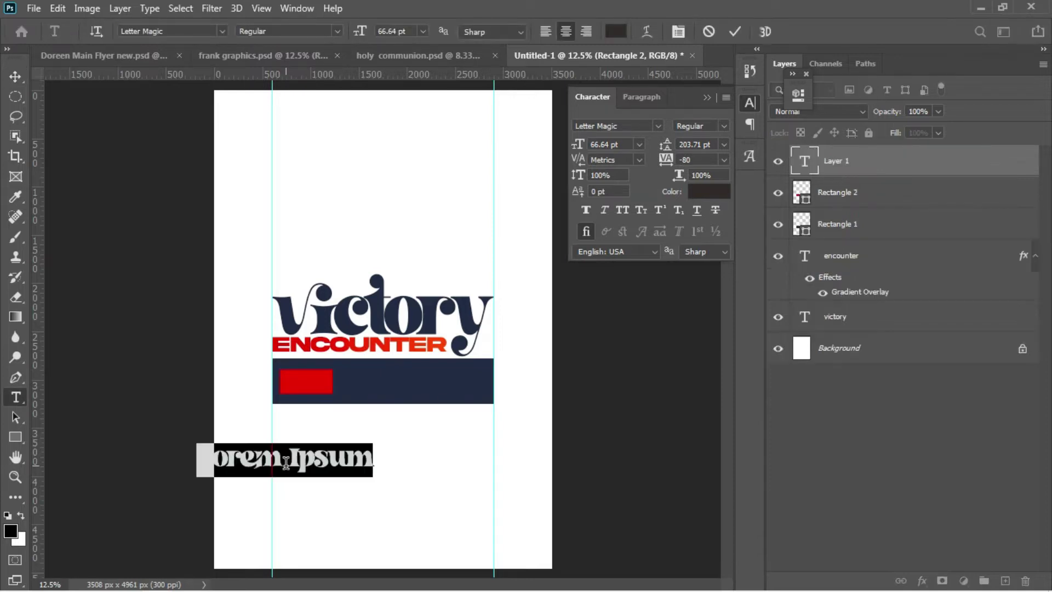
left_click(285, 464)
key("ctrl+a")
type("ingme")
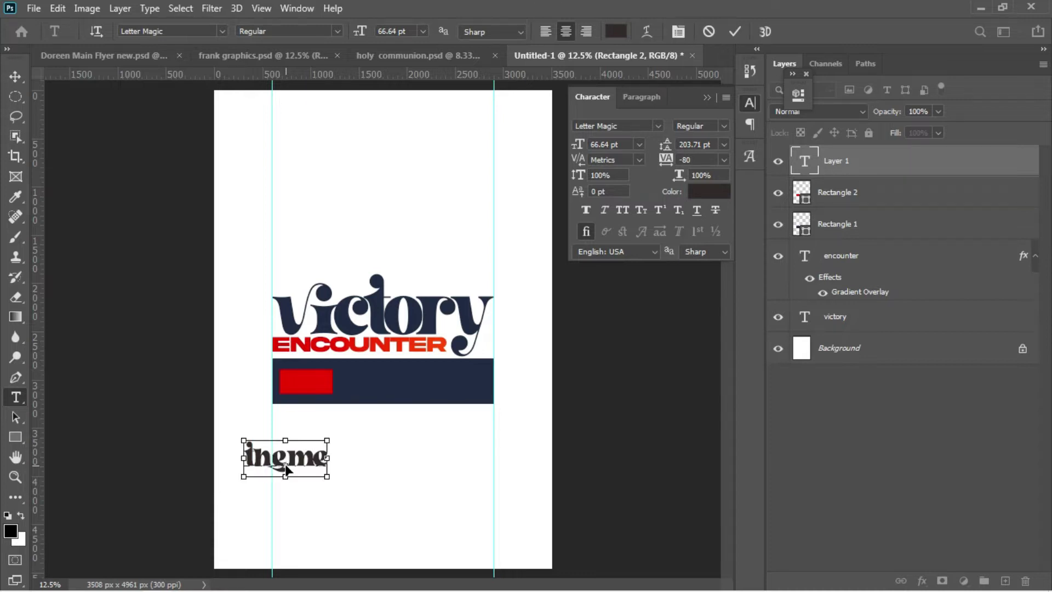
key("ctrl+a")
left_click_drag(326, 493, 395, 482)
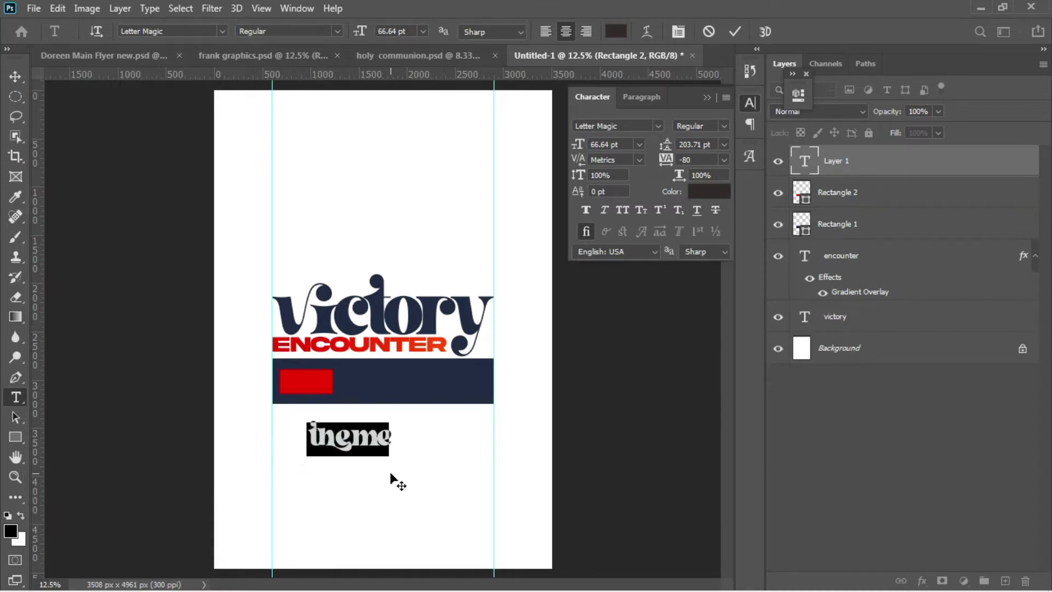
left_click(715, 198)
left_click(518, 363)
key("Return")
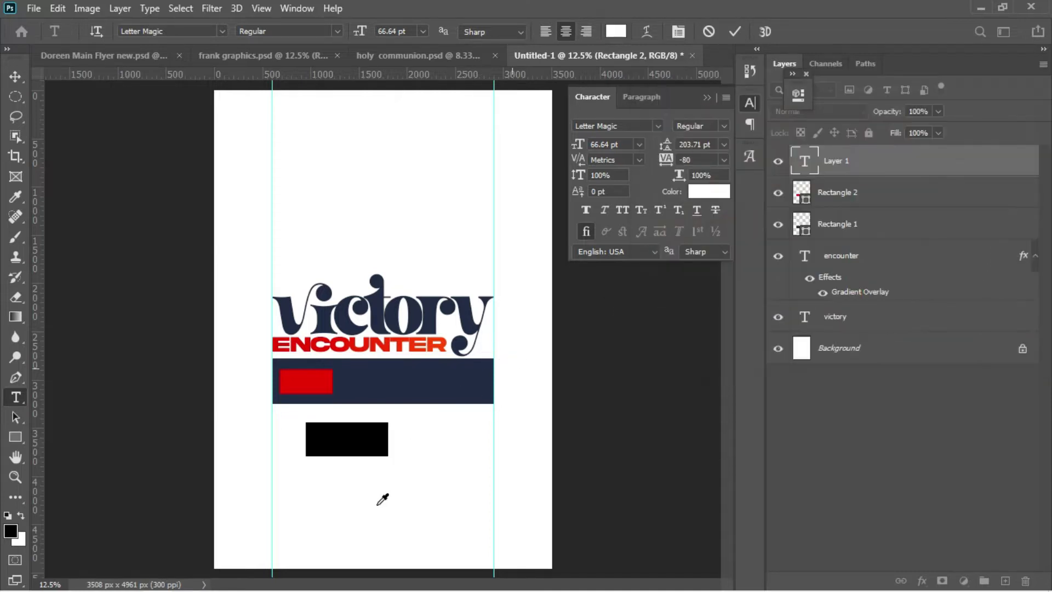
Step: Move the white theme text into the red box and shrink it to 35.54 pt
left_click(15, 76)
left_click_drag(343, 460, 314, 406)
key("ctrl+t")
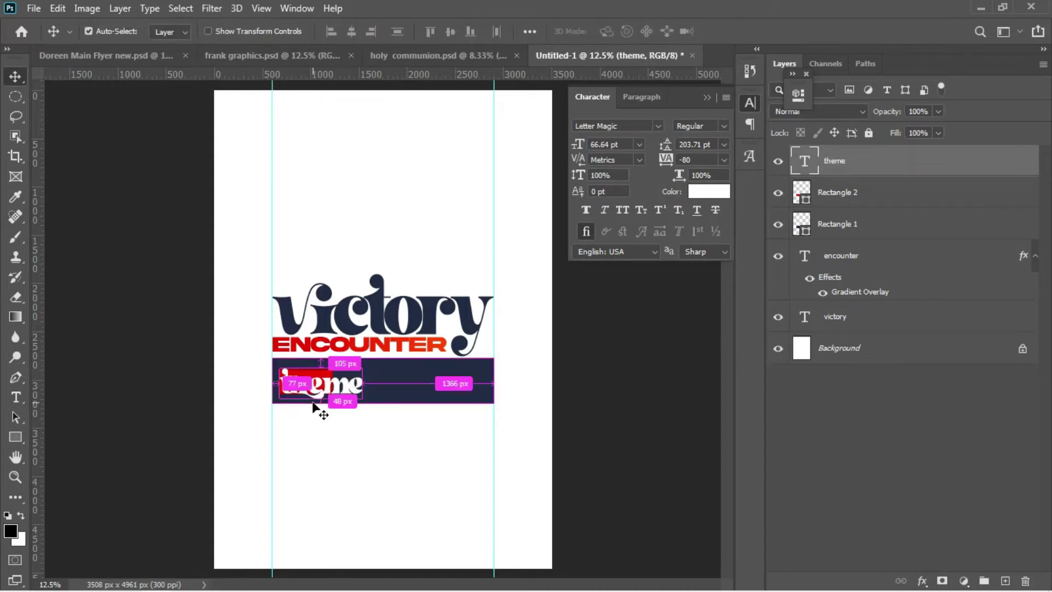
left_click_drag(363, 396, 324, 394)
key("Return")
key("shift+Up")
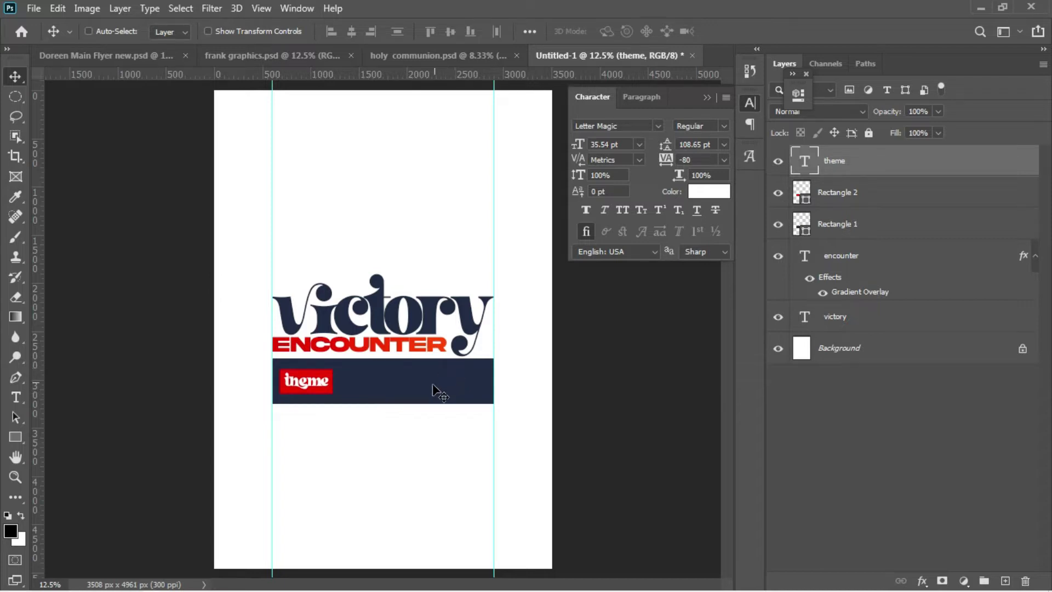
Step: Bring the Notepad flyer notes back to the front
mouse_move(271, 588)
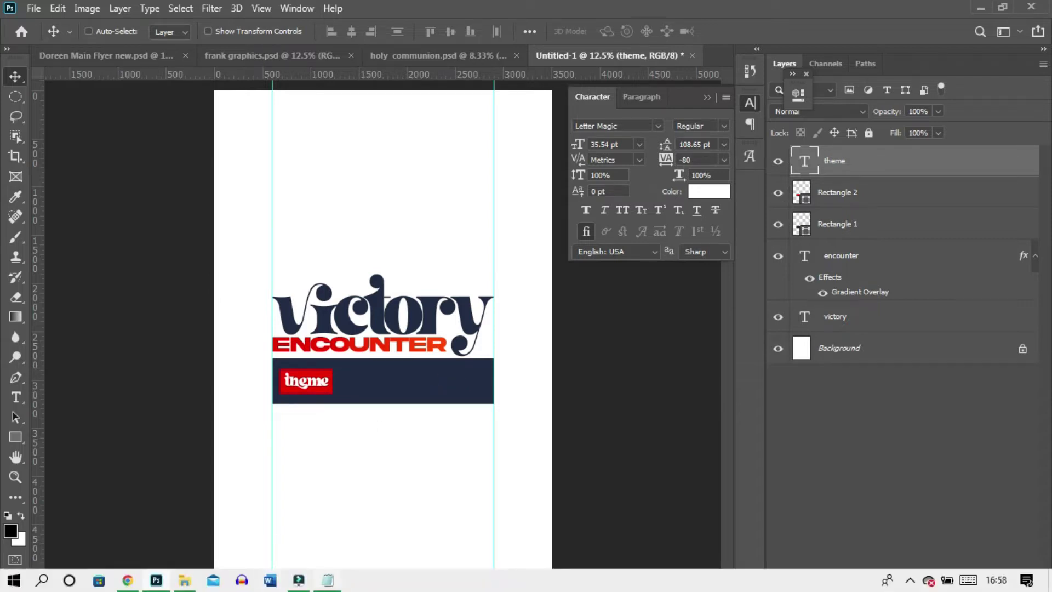
mouse_move(327, 581)
left_click(313, 533)
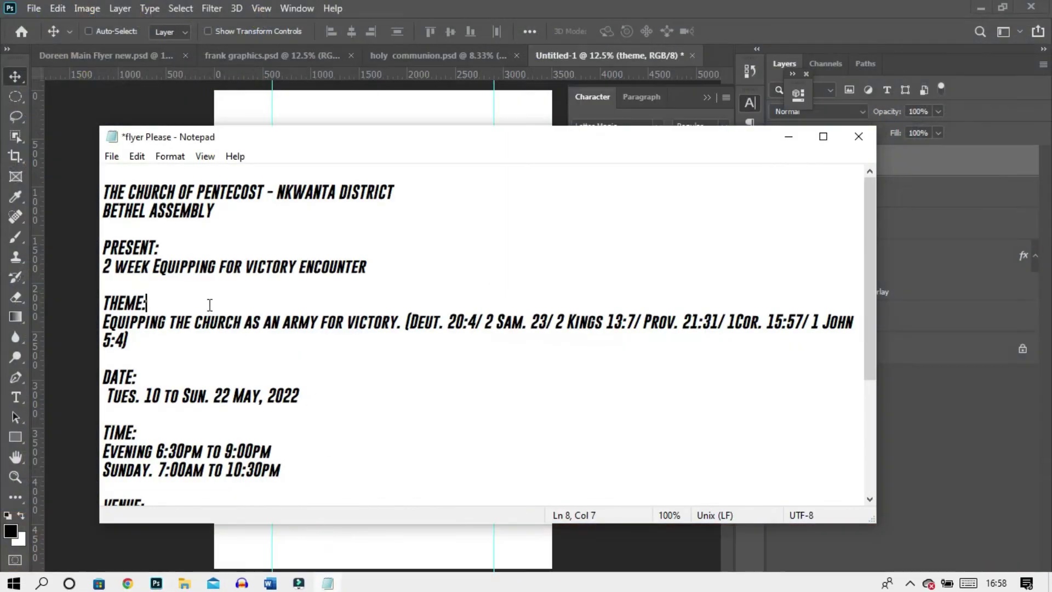
Step: Paste 'Equipping the church as an' from the notes as a white all-caps text line on the navy band
left_click_drag(103, 323, 281, 325)
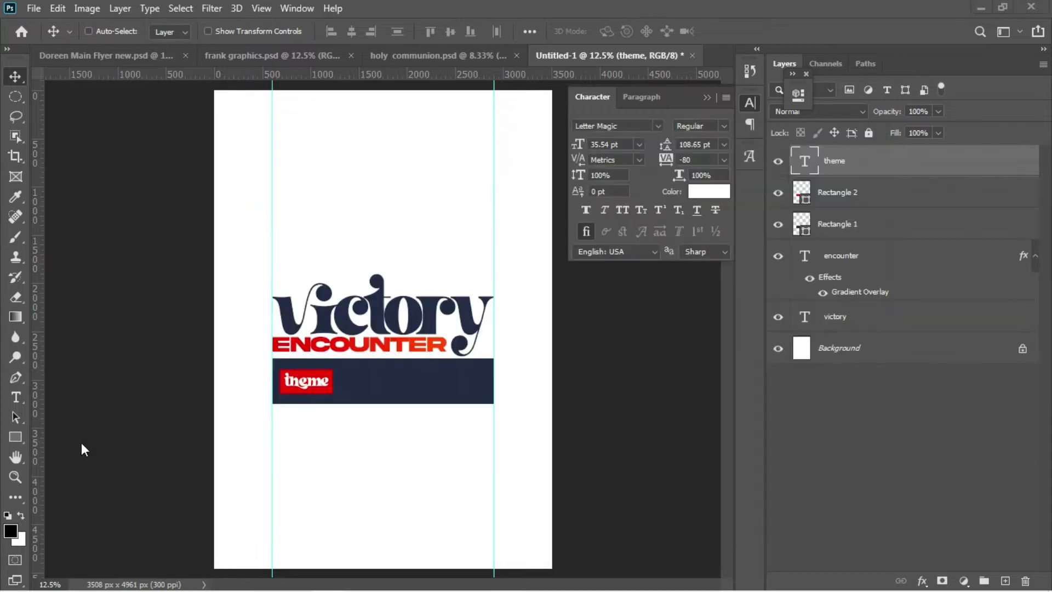
left_click(82, 443)
key("t")
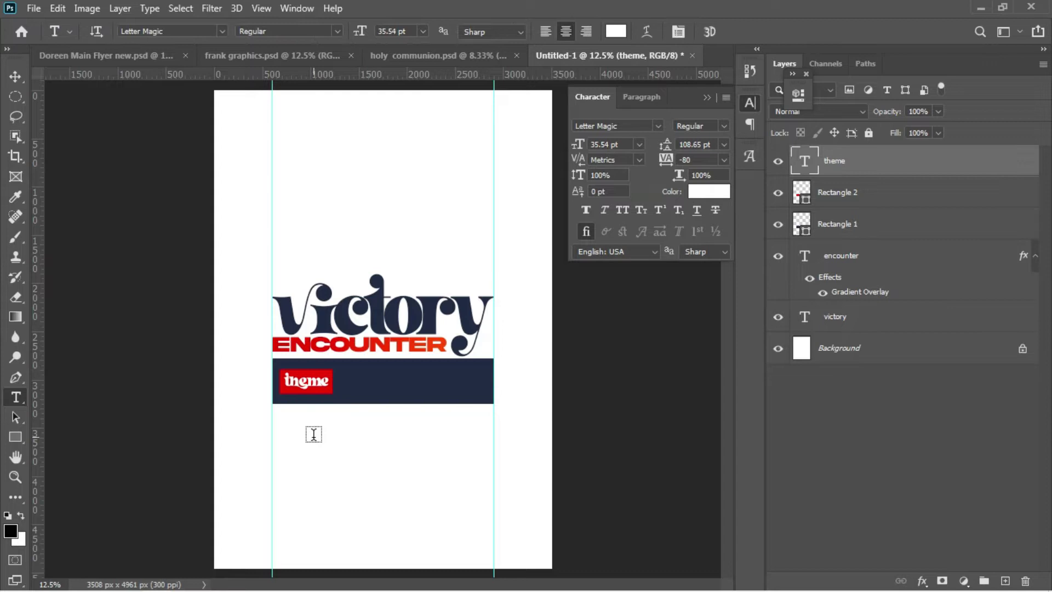
left_click(314, 434)
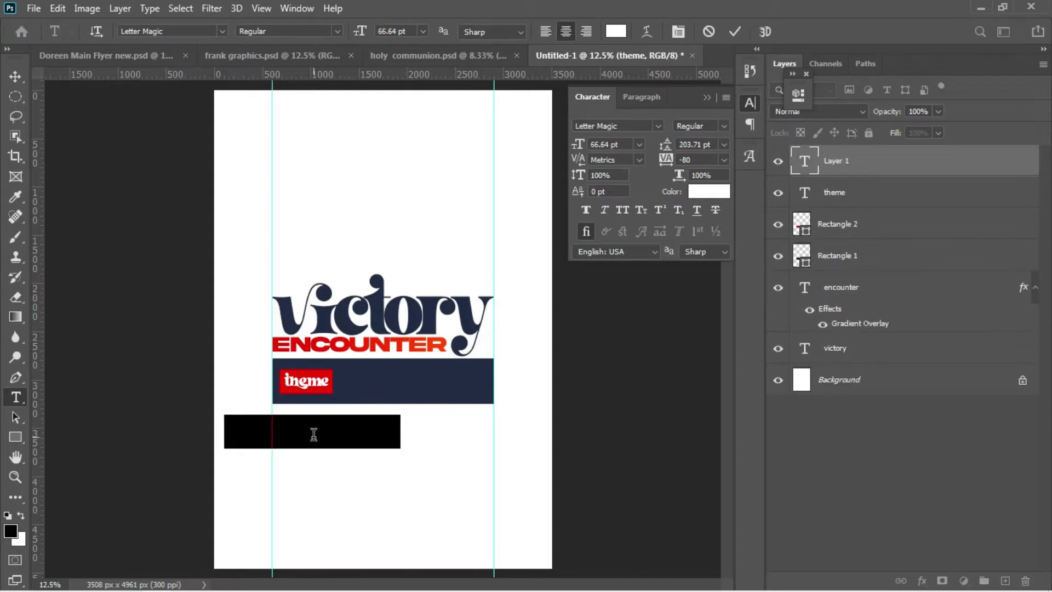
key("BackSpace")
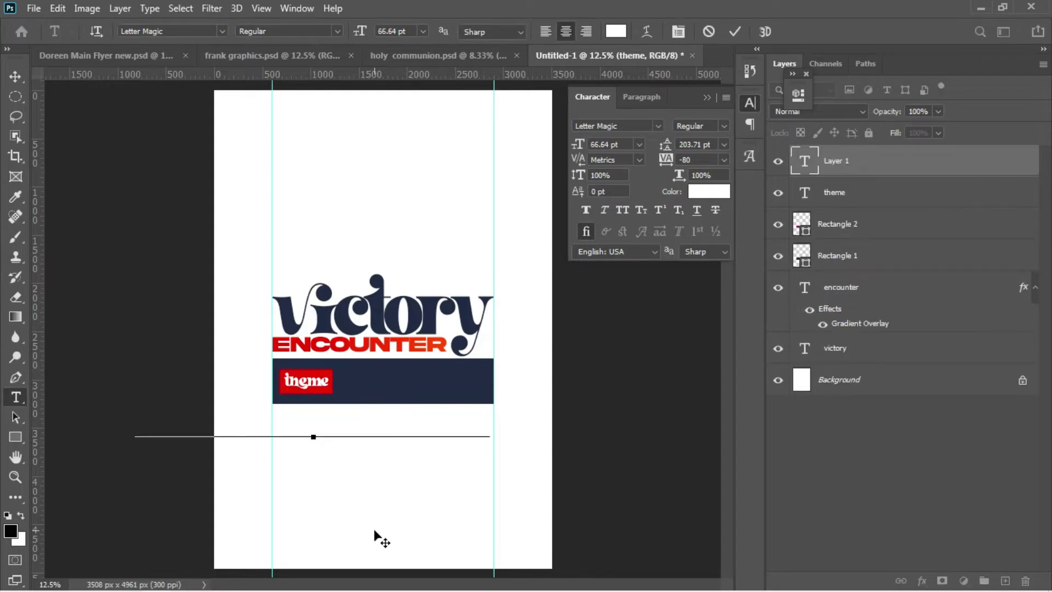
key("ctrl+v")
key("ctrl+a")
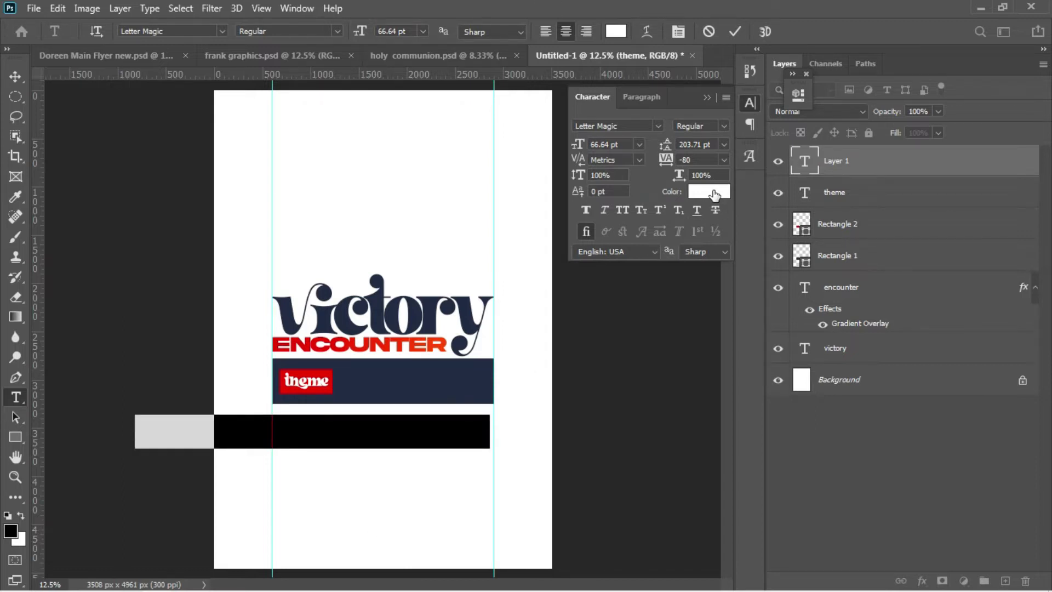
left_click_drag(399, 530, 471, 477)
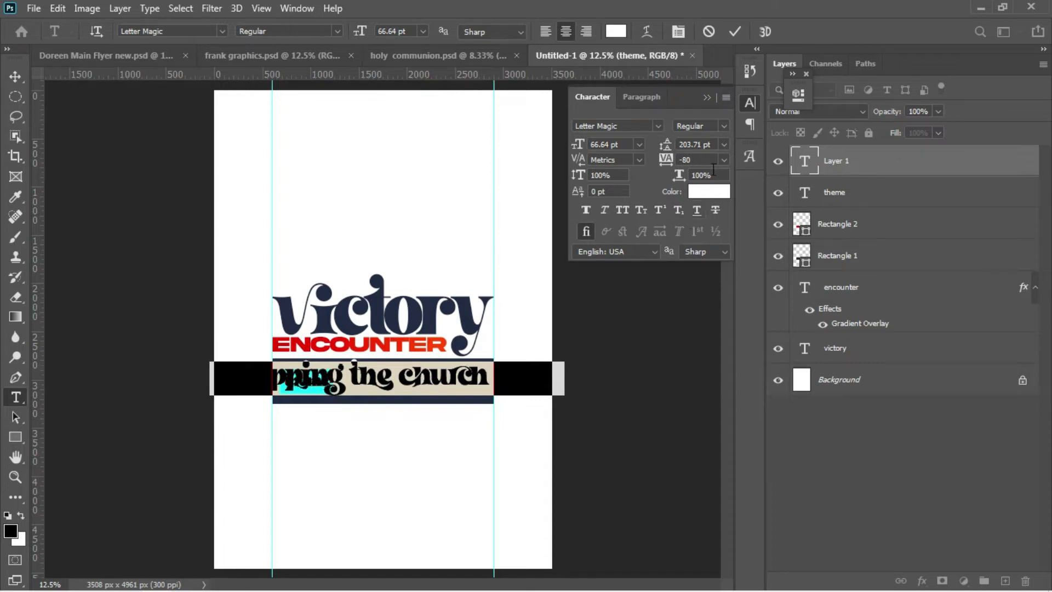
left_click(623, 209)
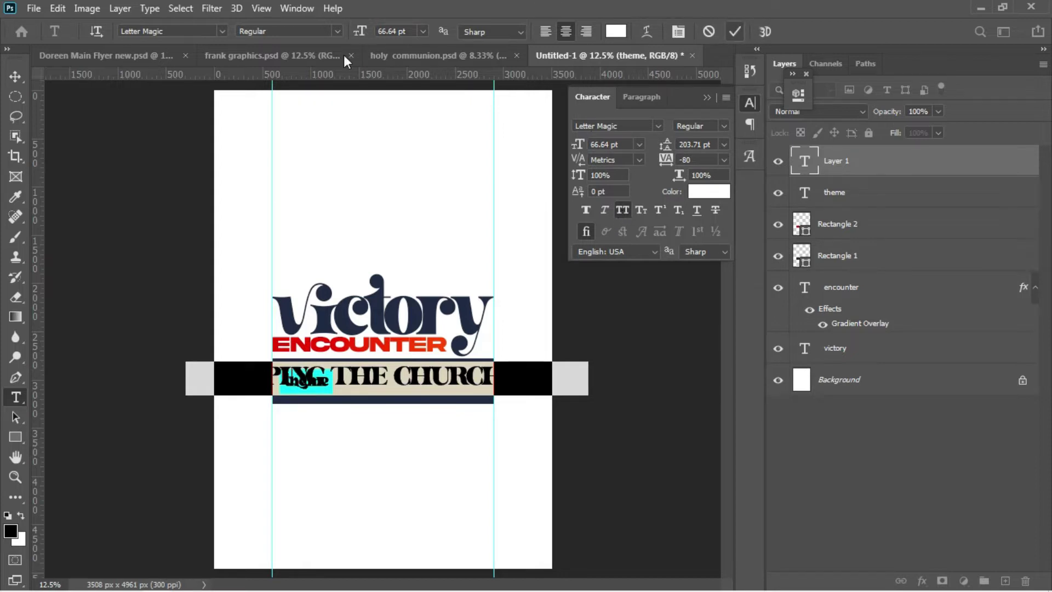
left_click(734, 31)
left_click(15, 77)
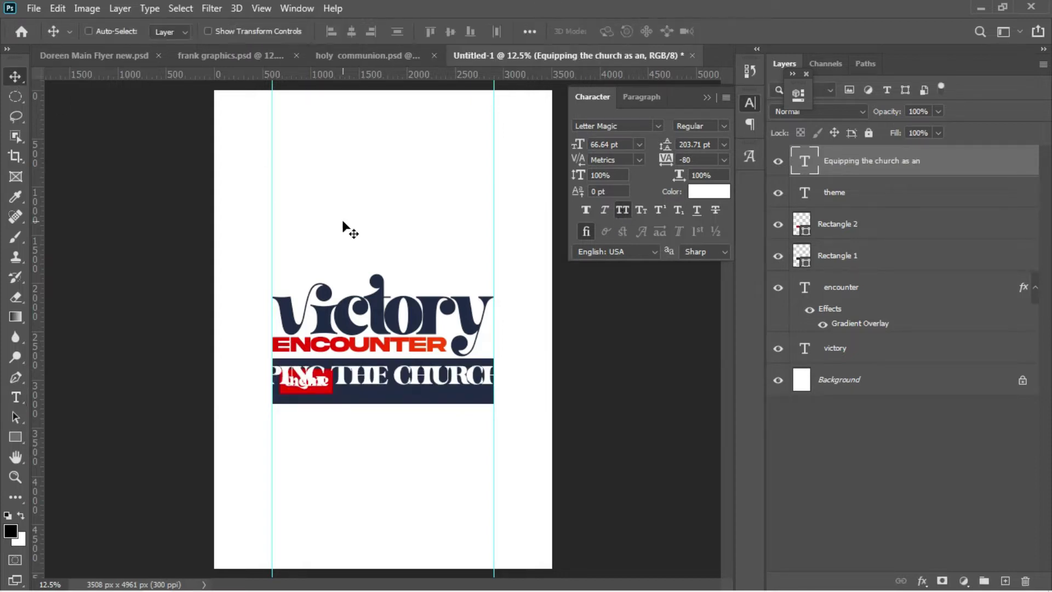
Step: Scale the EQUIPPING THE CHURCH AS AN line down to 24.71 pt and nudge it beside the red theme box
key("ctrl+t")
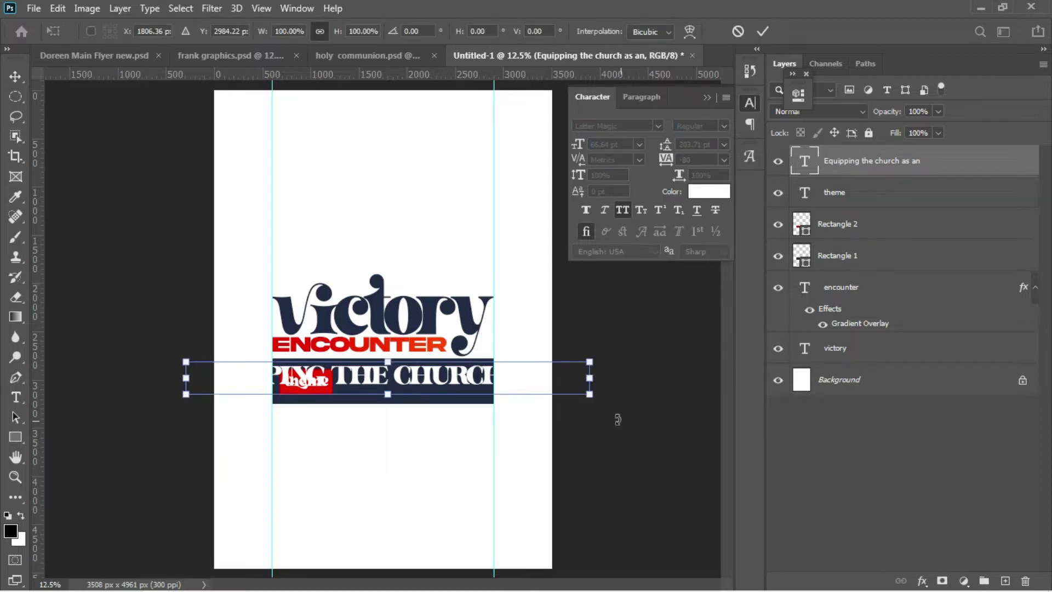
left_click_drag(590, 395, 485, 396)
key("Return")
key("ctrl+t")
key("Return")
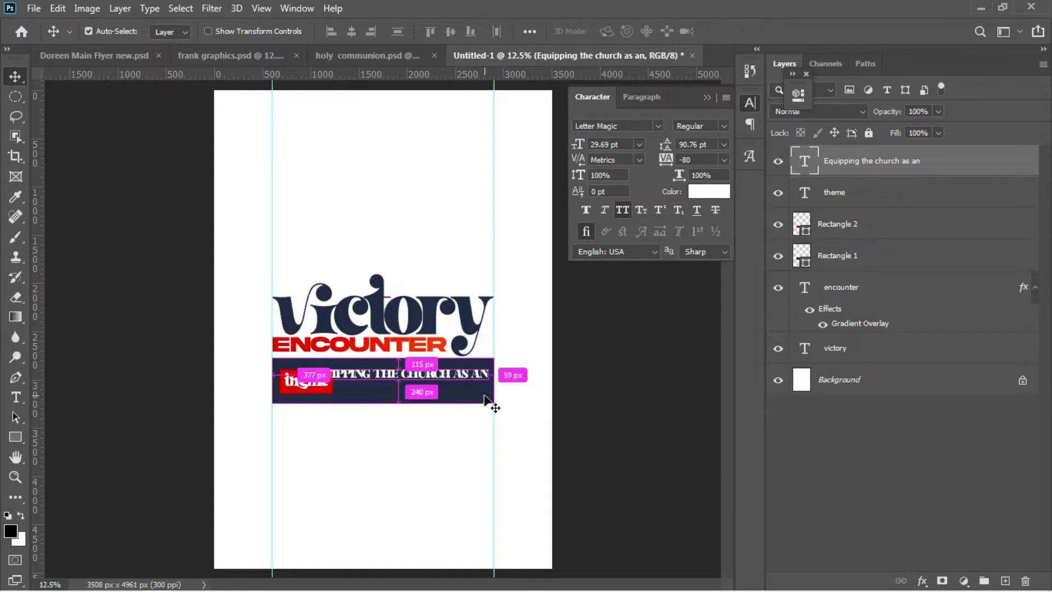
key("ctrl+t")
left_click_drag(305, 380, 338, 378)
key("Return")
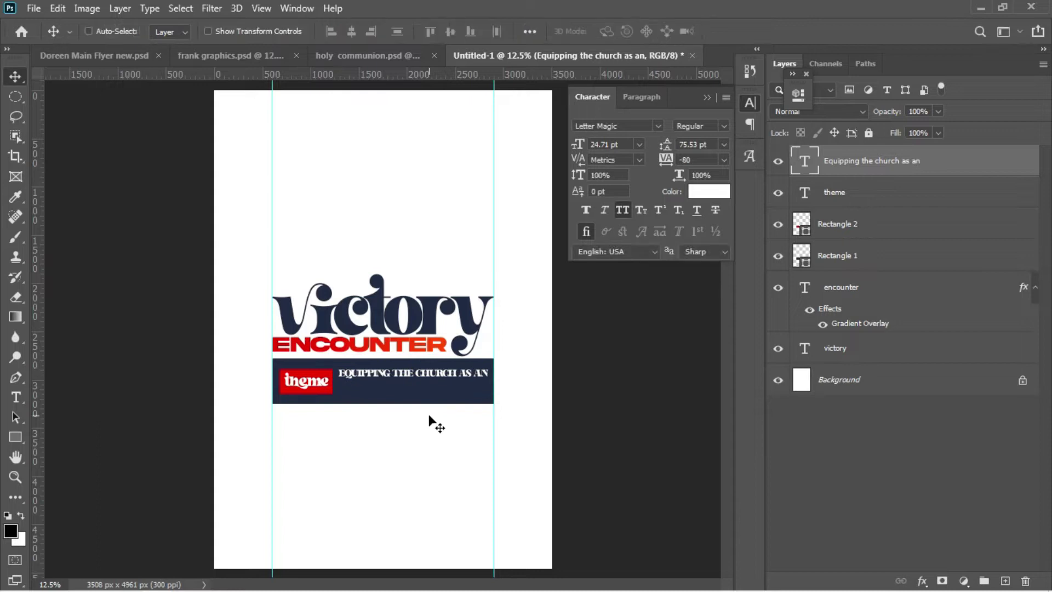
key("shift+Left")
key("shift+Left")
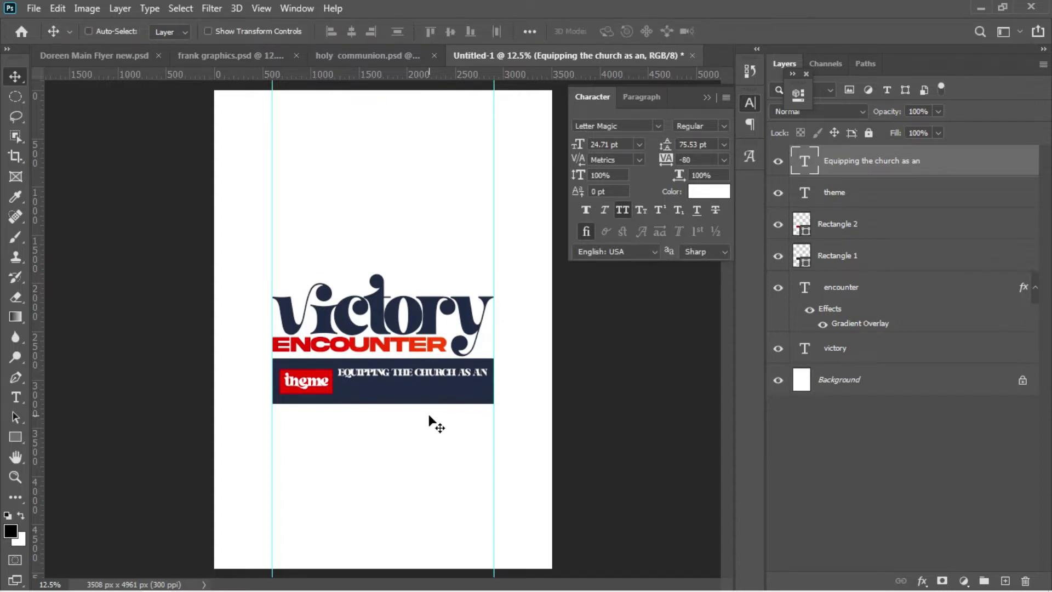
key("shift+Left")
key("shift+Down")
key("shift+Down")
key("shift+Down")
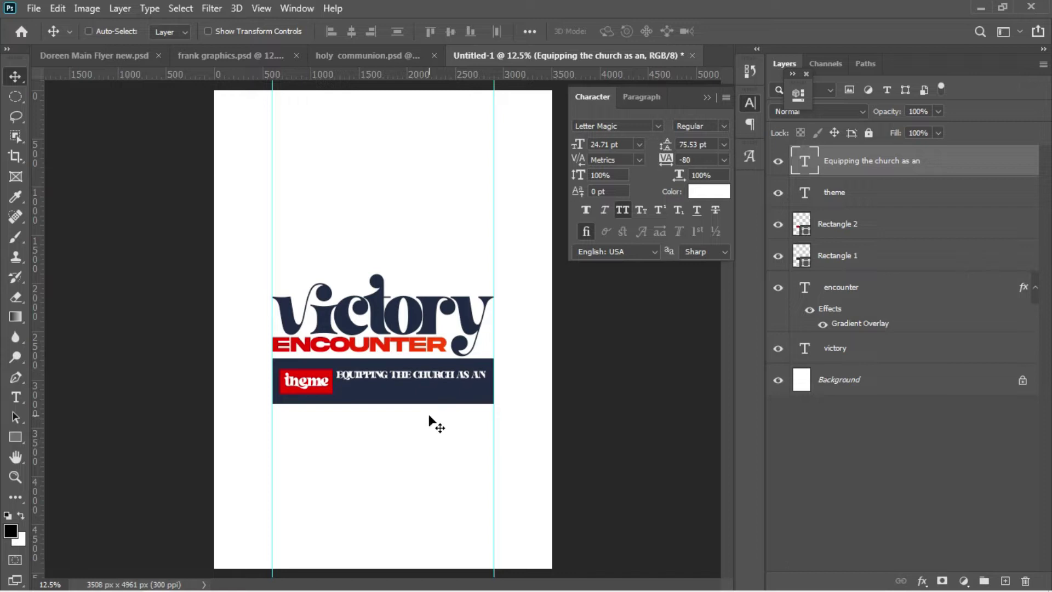
Step: Copy the words ARMY FOR VICTORY from the Notepad flyer notes
mouse_move(324, 591)
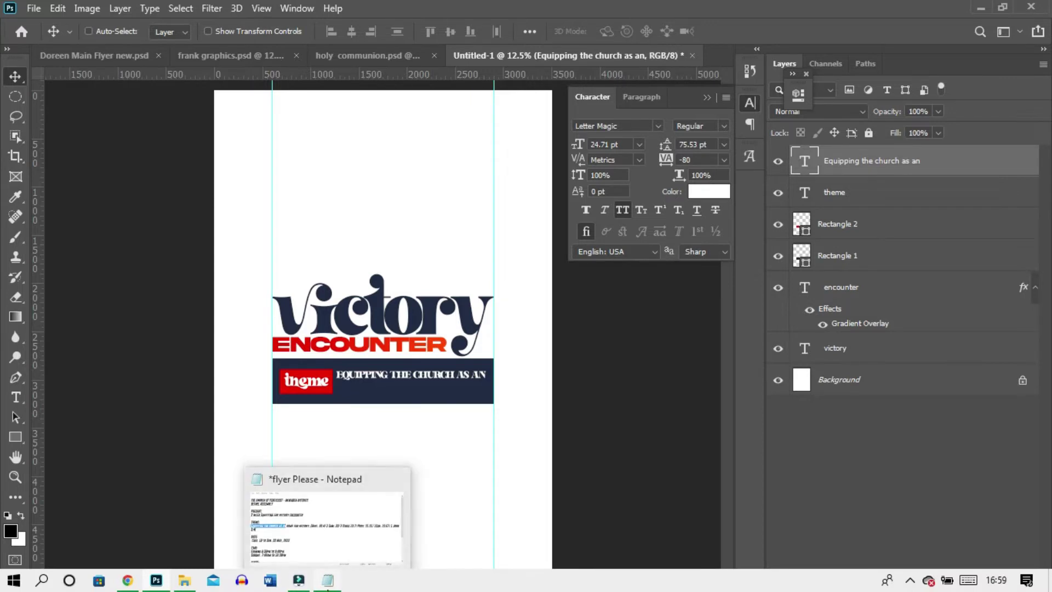
left_click(307, 522)
left_click_drag(282, 322, 397, 323)
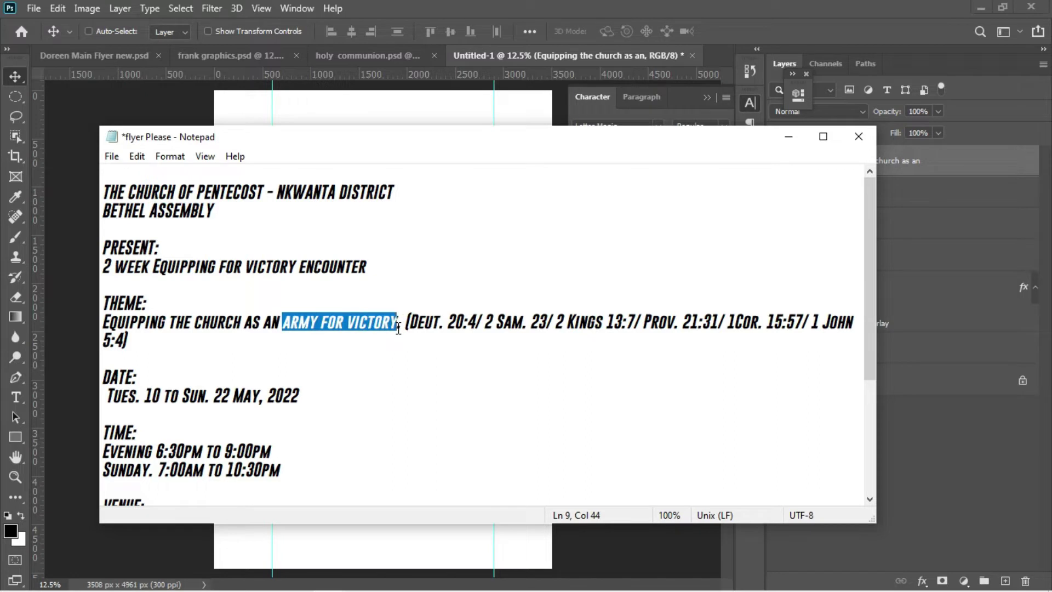
left_click(71, 316)
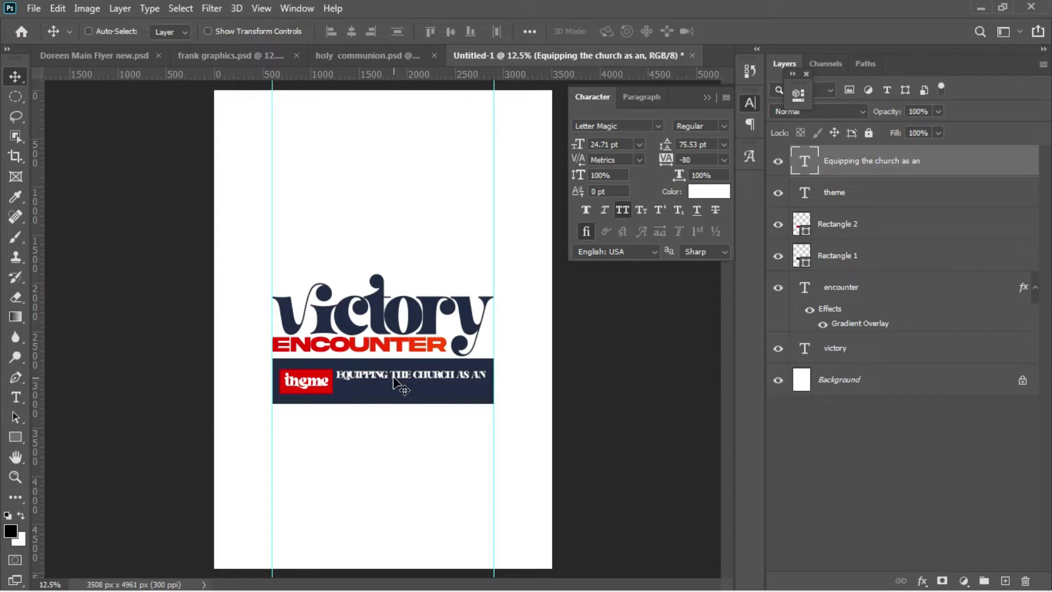
Step: Duplicate the theme line, shift the copy down, and retype it as 'army for victory'
key("ctrl+j")
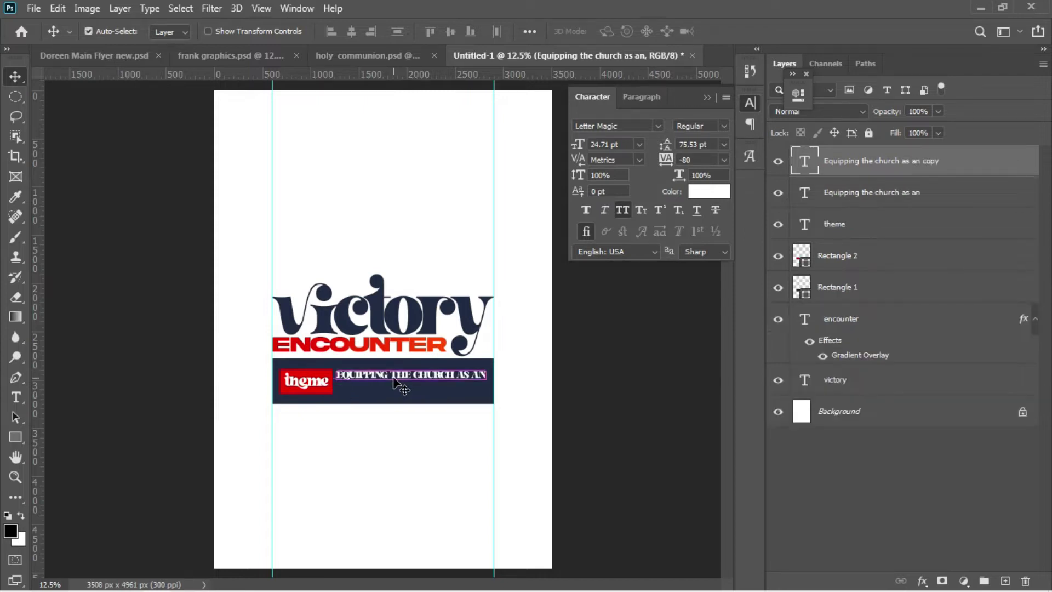
key("shift+Down")
key("shift+Down")
key("shift+Down")
key("shift+Down")
key("shift+Down")
key("shift+Down")
key("shift+Down")
key("shift+Down")
key("shift+Down")
key("shift+Down")
key("shift+Down")
key("shift+Down")
key("shift+Down")
key("shift+Down")
key("shift+Down")
key("shift+Down")
key("shift+Down")
key("shift+Down")
key("shift+Down")
key("shift+Down")
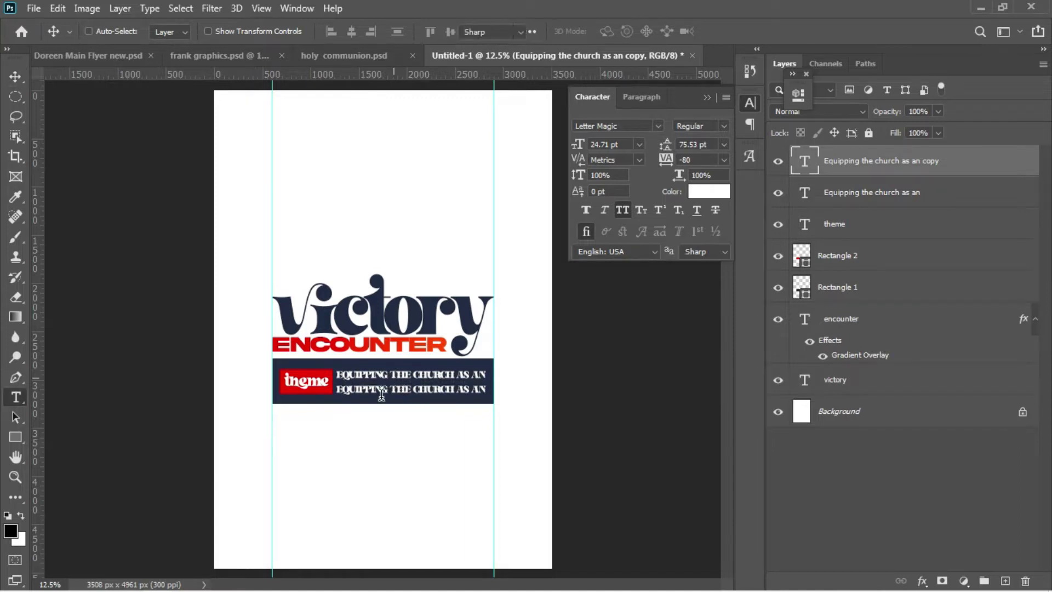
key("t")
left_click(381, 390)
key("ctrl+a")
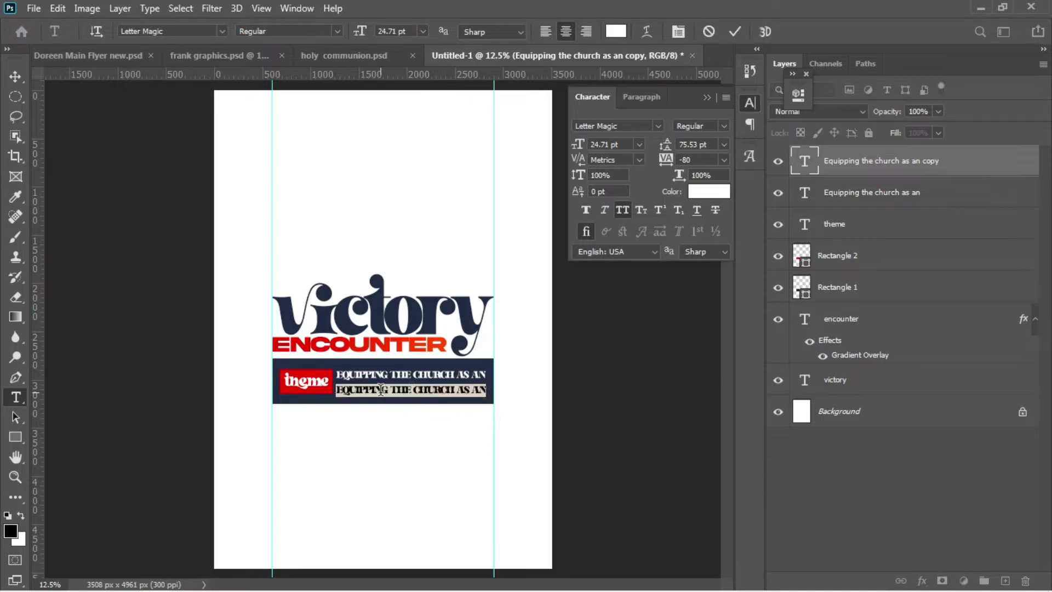
type("army for victory")
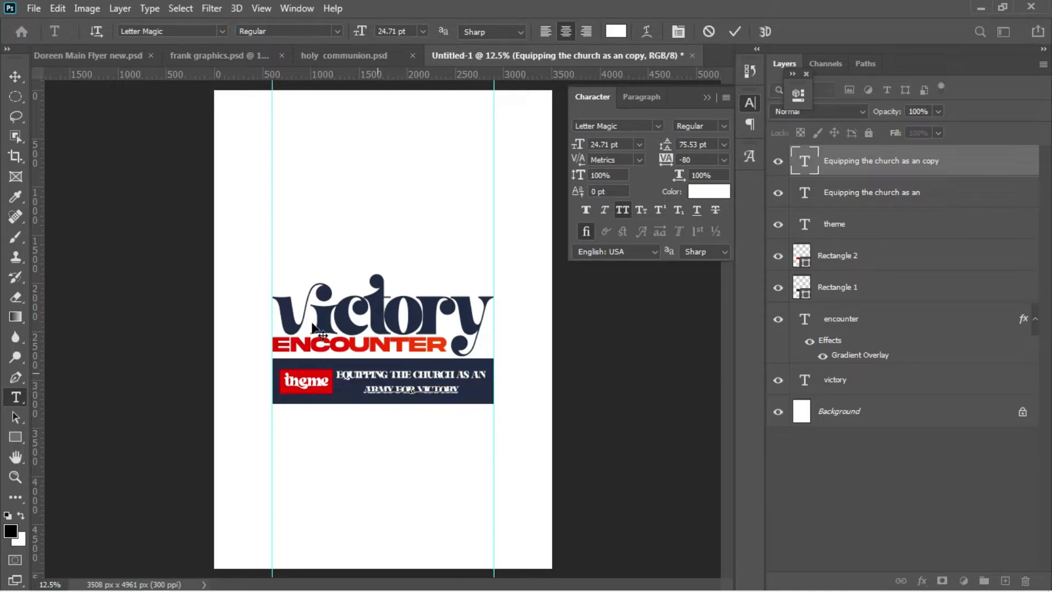
left_click(22, 81)
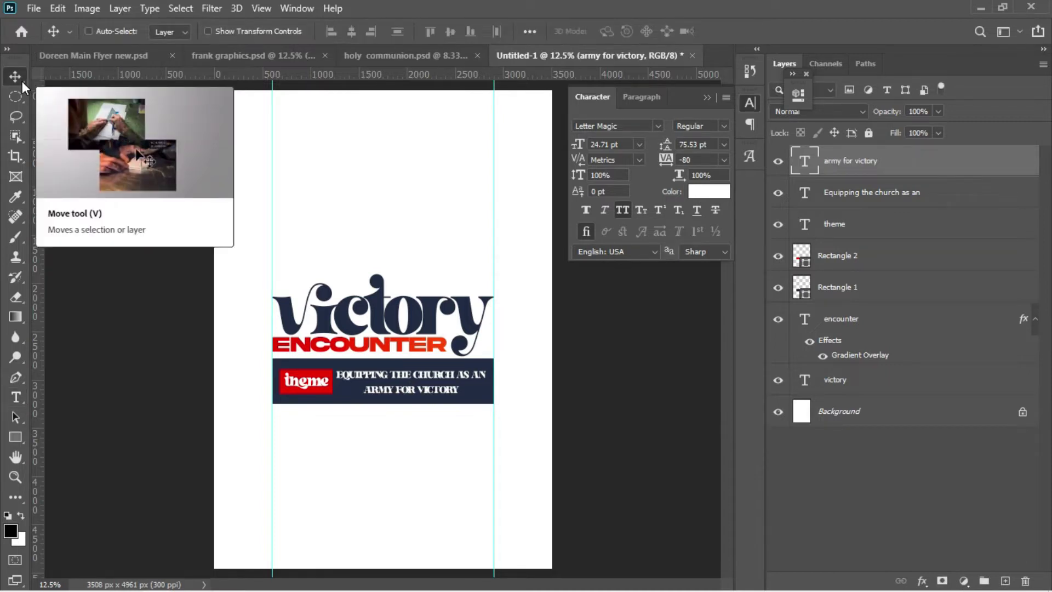
Step: Enlarge the ARMY FOR VICTORY line to about 126%, 31.04 pt
key("ctrl")
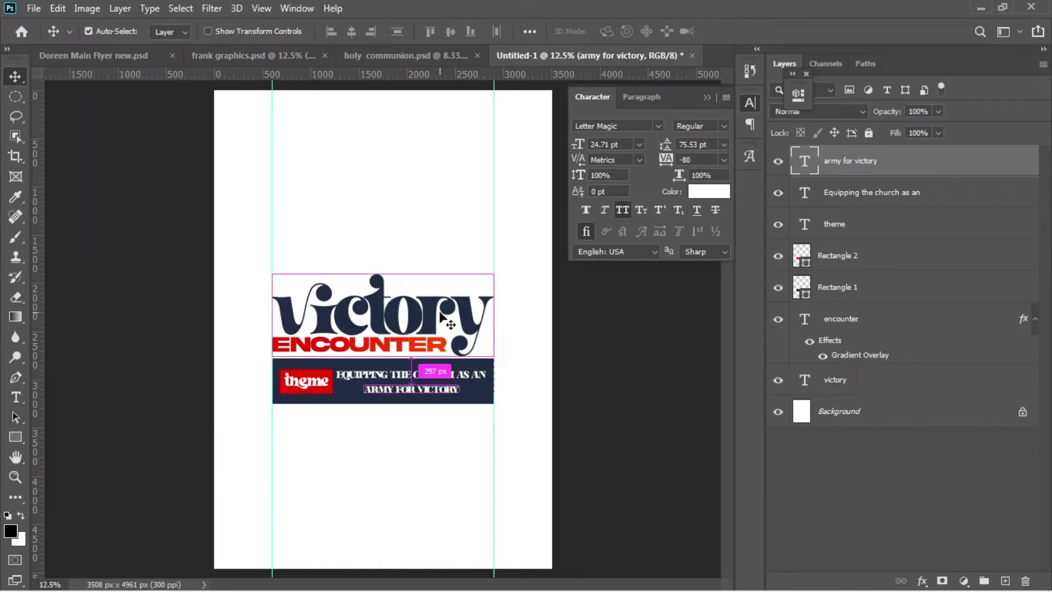
key("ctrl+t")
left_click_drag(464, 399, 418, 400)
key("Return")
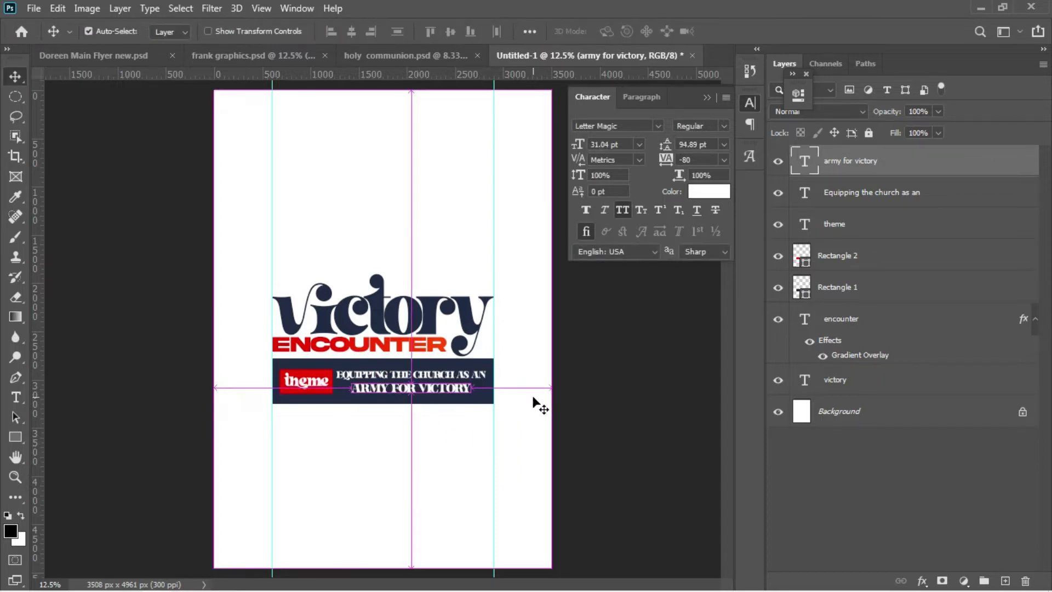
Step: Centre ARMY FOR VICTORY horizontally on the page, then nudge it snugly under the first line
key("ctrl+a")
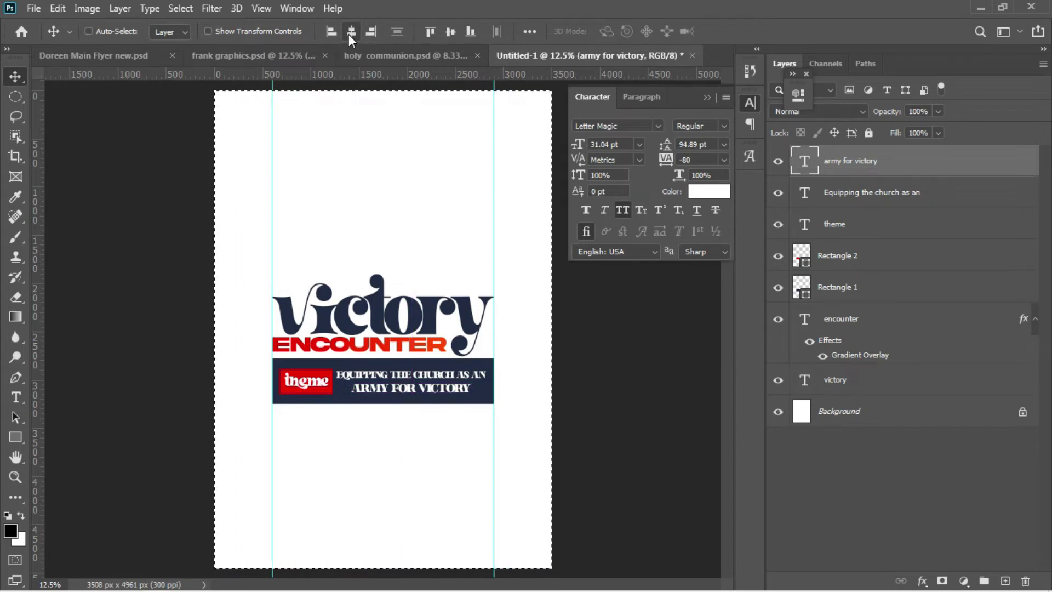
left_click(351, 31)
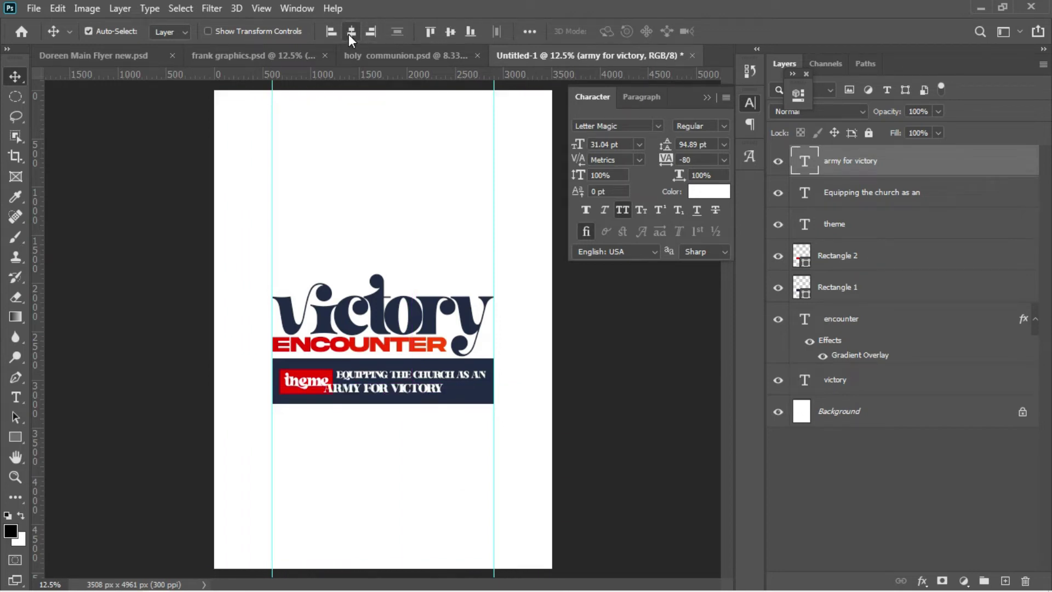
key("ctrl+d")
key("shift+Right")
key("shift+Right")
key("shift+Right")
key("shift+Right")
key("shift+Right")
key("shift+Right")
key("shift+Right")
key("shift+Right")
key("shift+Right")
key("shift+Right")
key("shift+Right")
key("shift+Right")
key("shift+Right")
key("shift+Right")
key("shift+Right")
key("shift+Right")
key("shift+Right")
key("shift+Right")
key("shift+Right")
key("shift+Right")
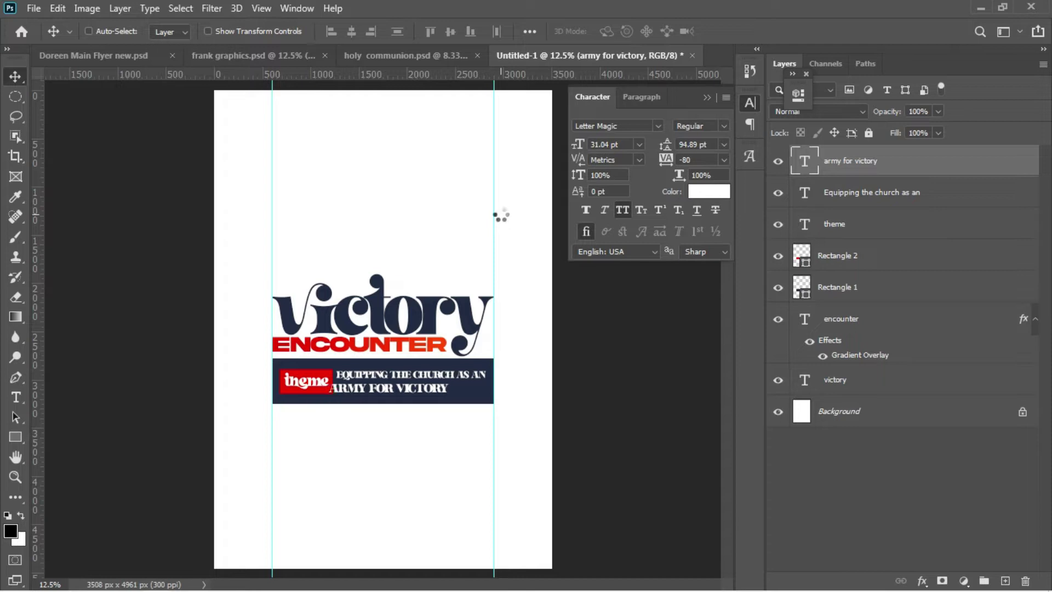
key("shift+Right")
key("shift+Right")
key("shift+Right")
key("shift+Right")
key("shift+Right")
key("shift+Right")
key("shift+Right")
key("shift+Right")
key("shift+Right")
key("shift+Right")
key("shift+Right")
key("shift+Right")
key("shift+Right")
key("shift+Right")
key("shift+Right")
key("shift+Up")
key("shift+Up")
key("shift+Up")
key("shift+Up")
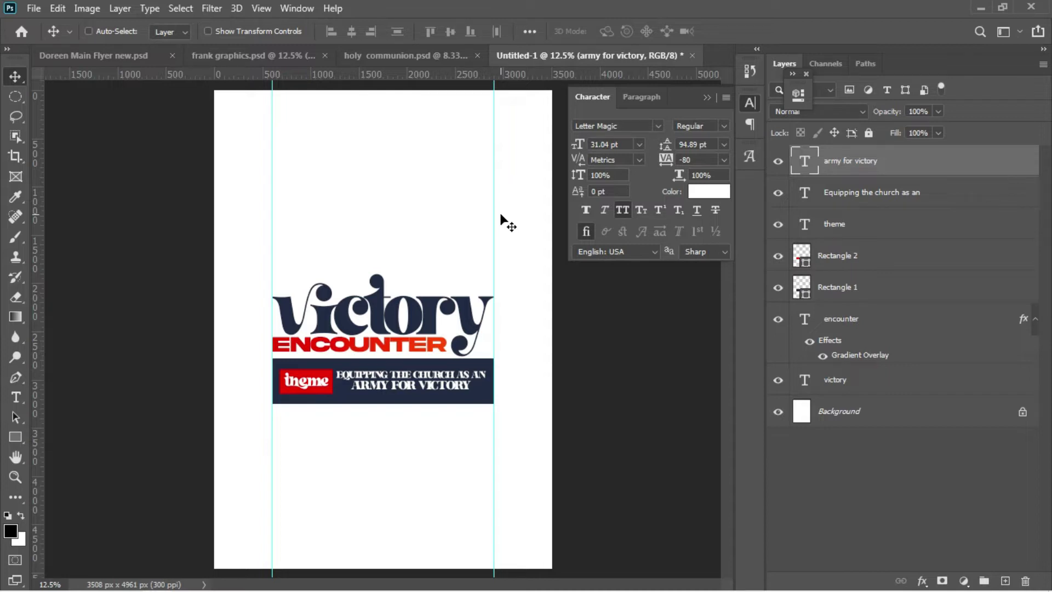
key("t")
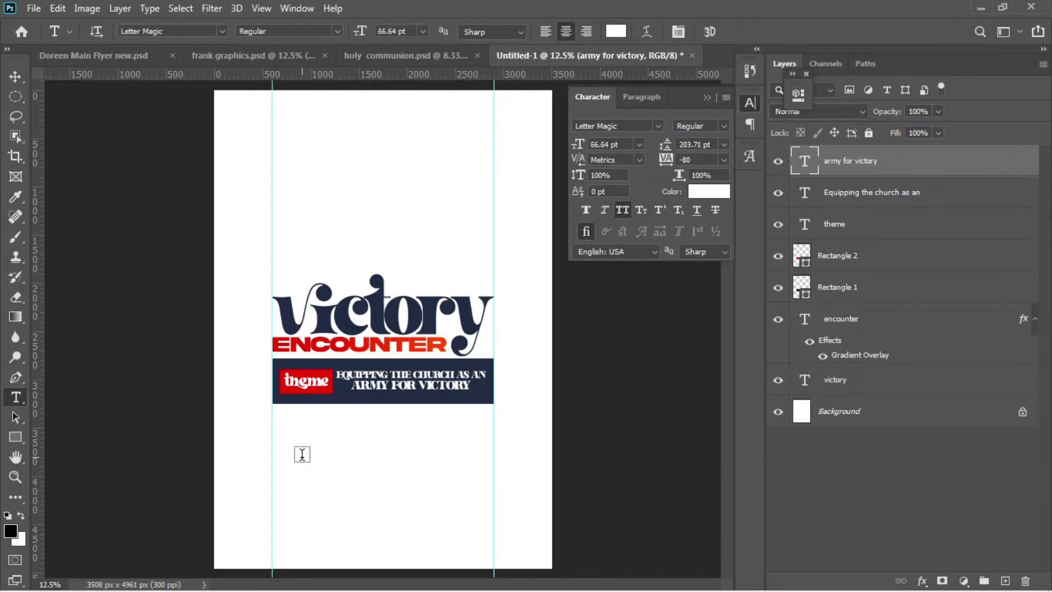
Step: Start a new scripture-reference text line below the band and colour it the title's navy
left_click(302, 454)
left_click_drag(316, 503, 422, 493)
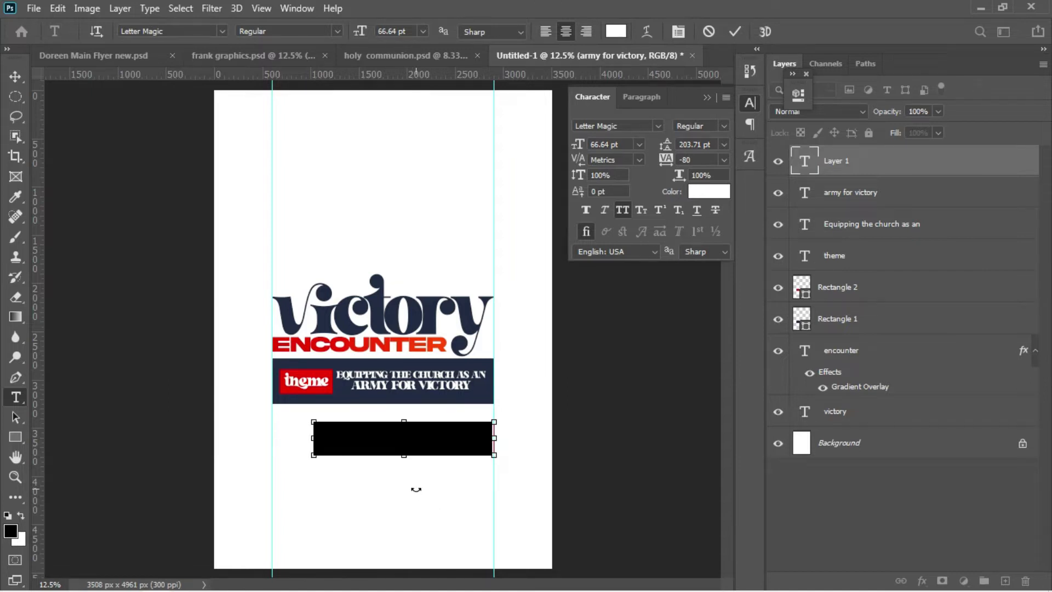
key("BackSpace")
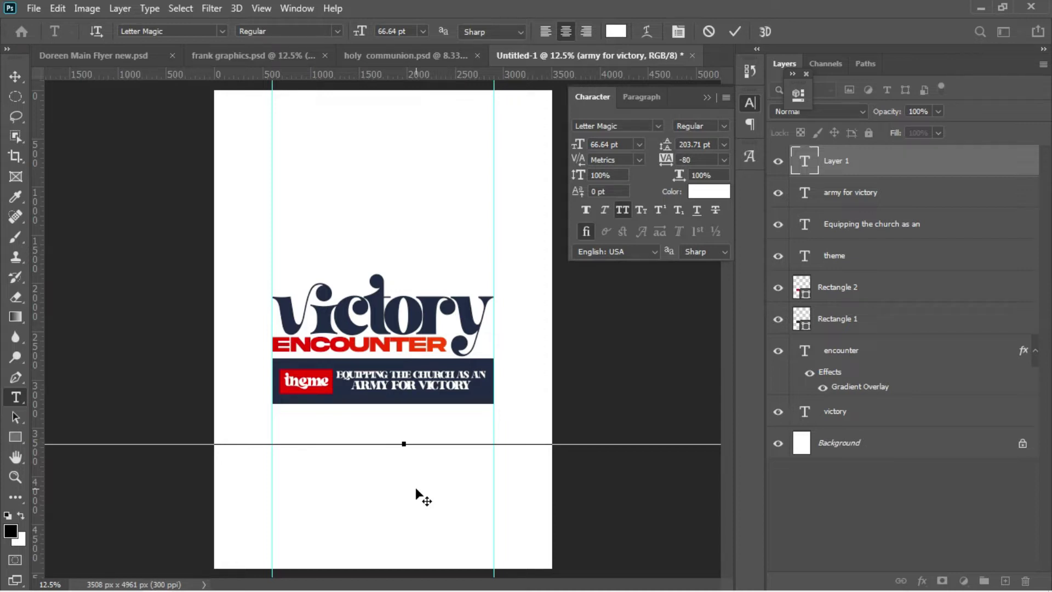
key("ctrl+a")
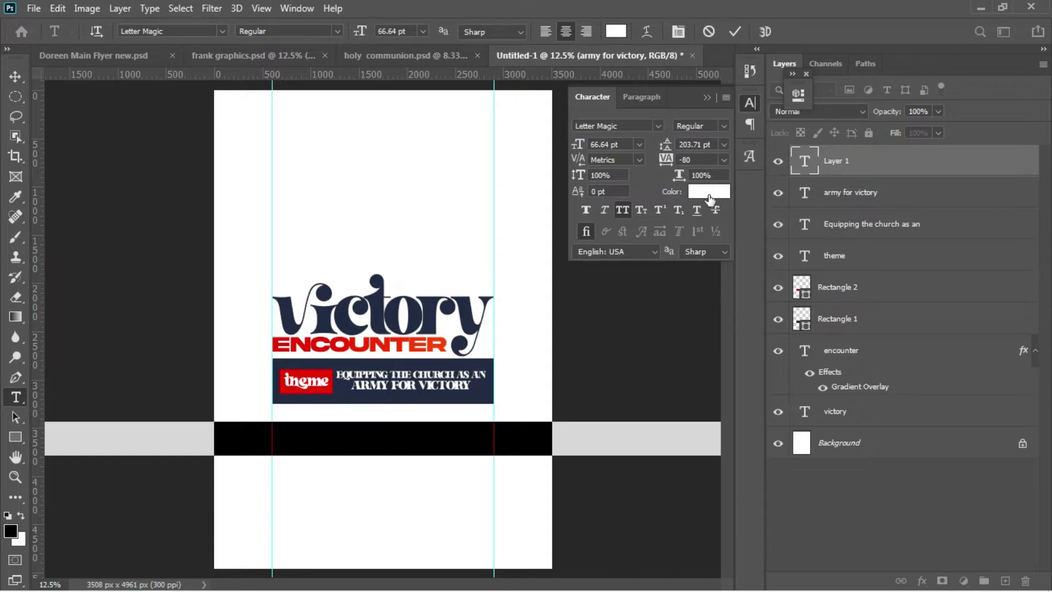
left_click(709, 191)
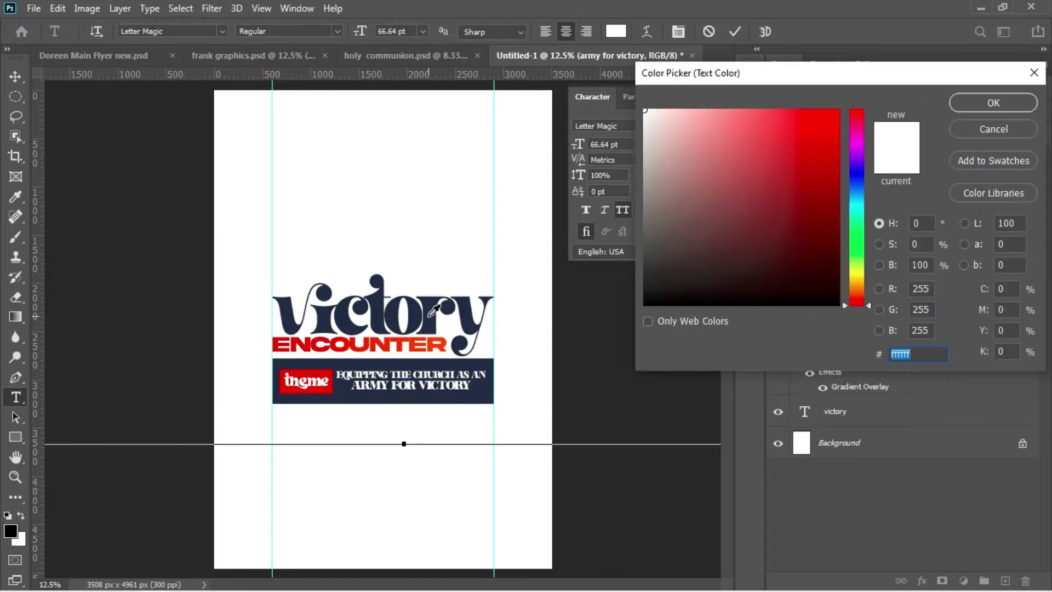
left_click(431, 313)
left_click(973, 108)
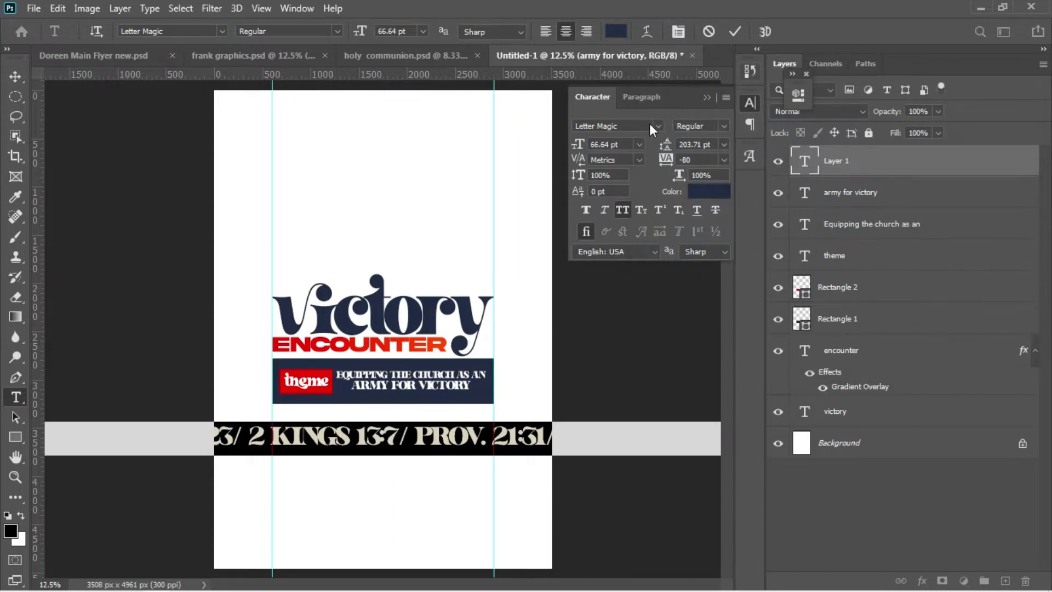
Step: Set the reference text in Abril Fatface at about 23.64 pt
left_click(651, 125)
key("BackSpace")
type("abril")
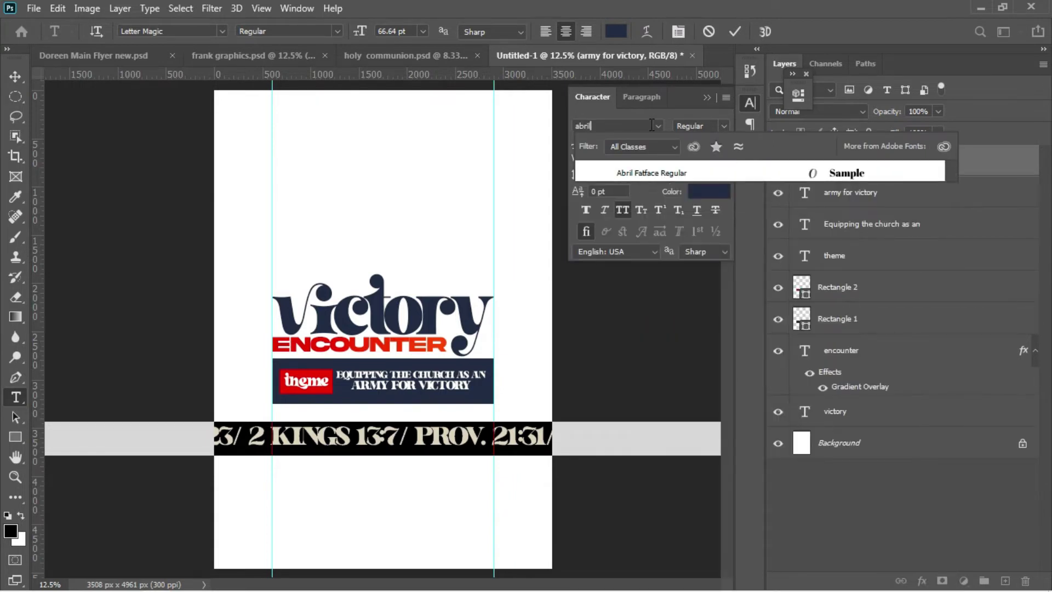
left_click(693, 176)
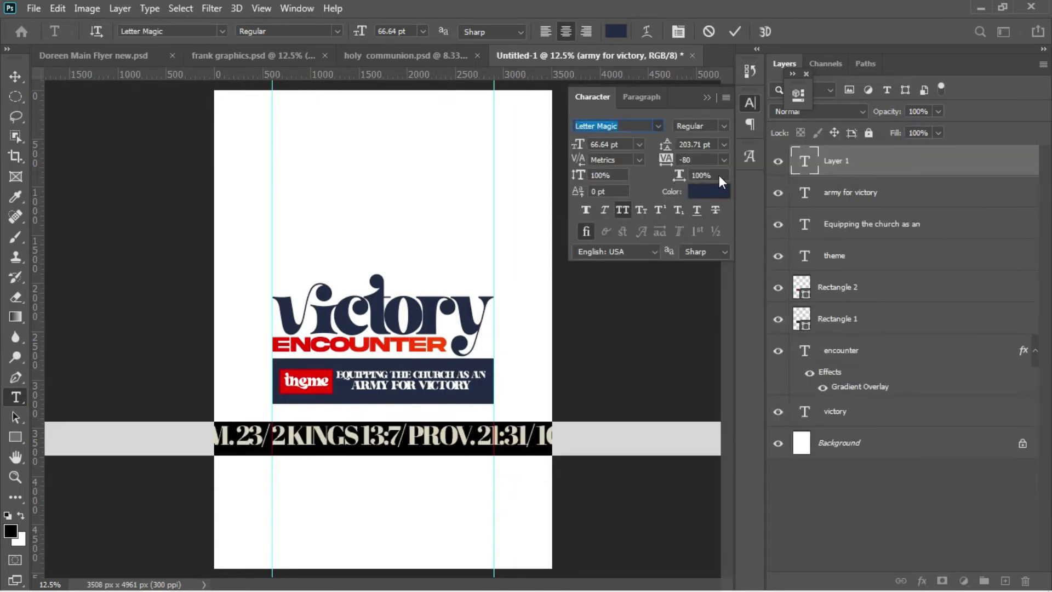
left_click_drag(578, 144, 548, 145)
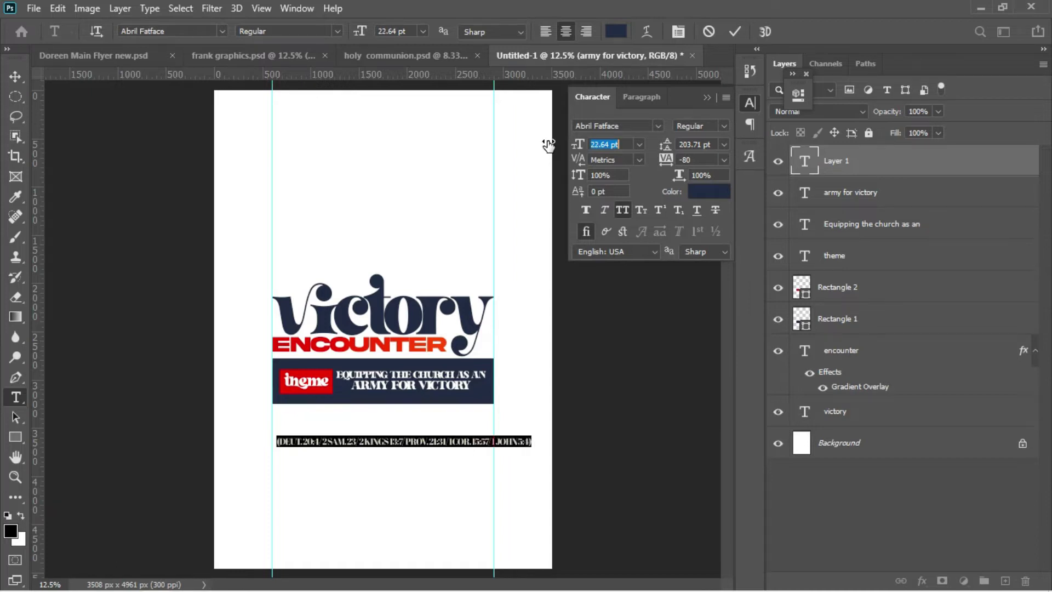
left_click_drag(548, 145, 549, 142)
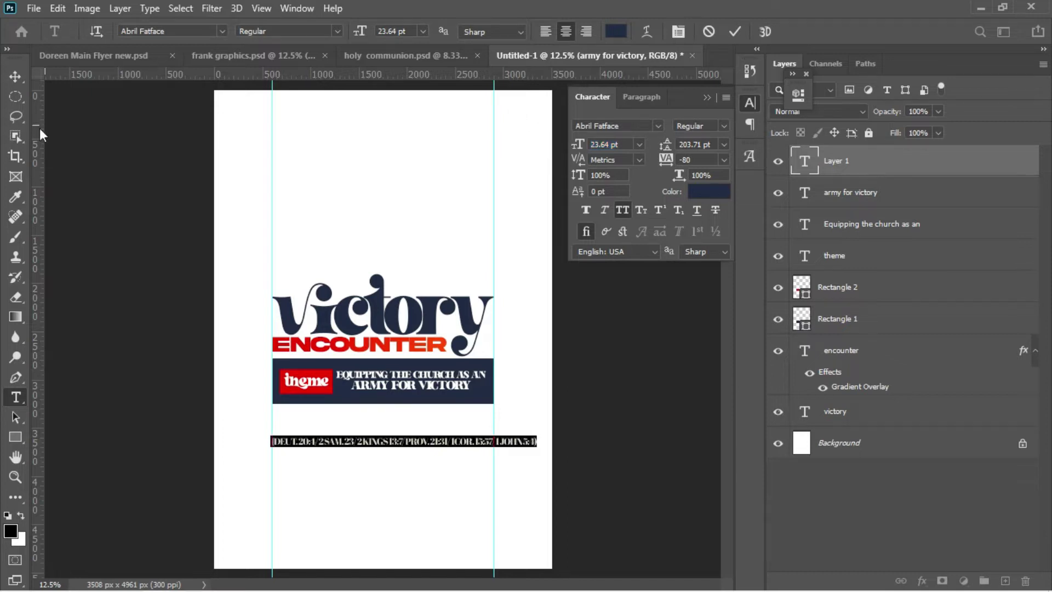
left_click(19, 78)
Step: Move the reference line just under the theme bar and scale it to 19.81 pt between the guides
left_click_drag(400, 460, 399, 423)
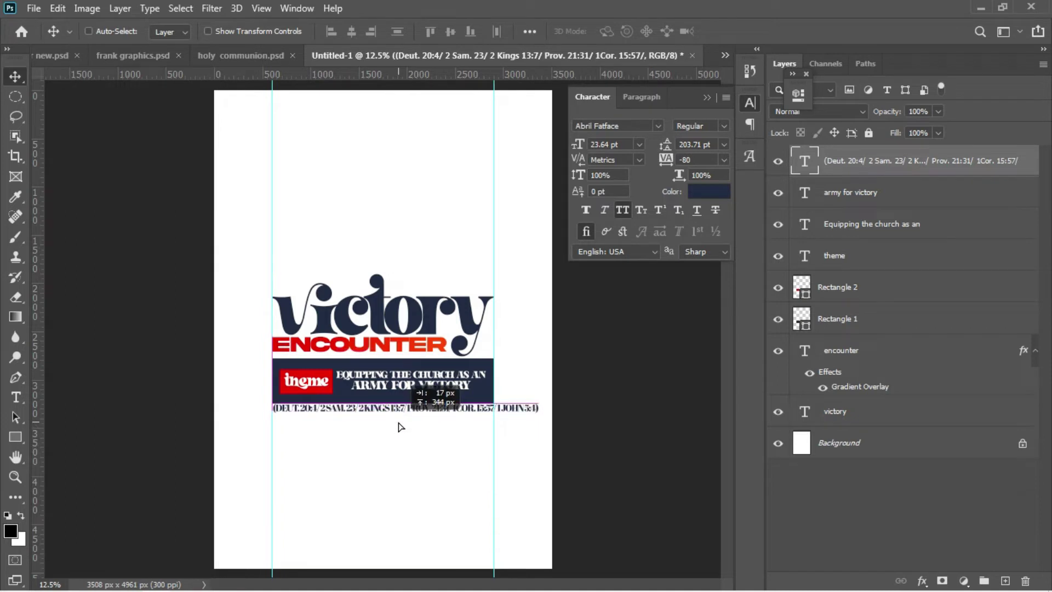
left_click_drag(401, 427, 400, 427)
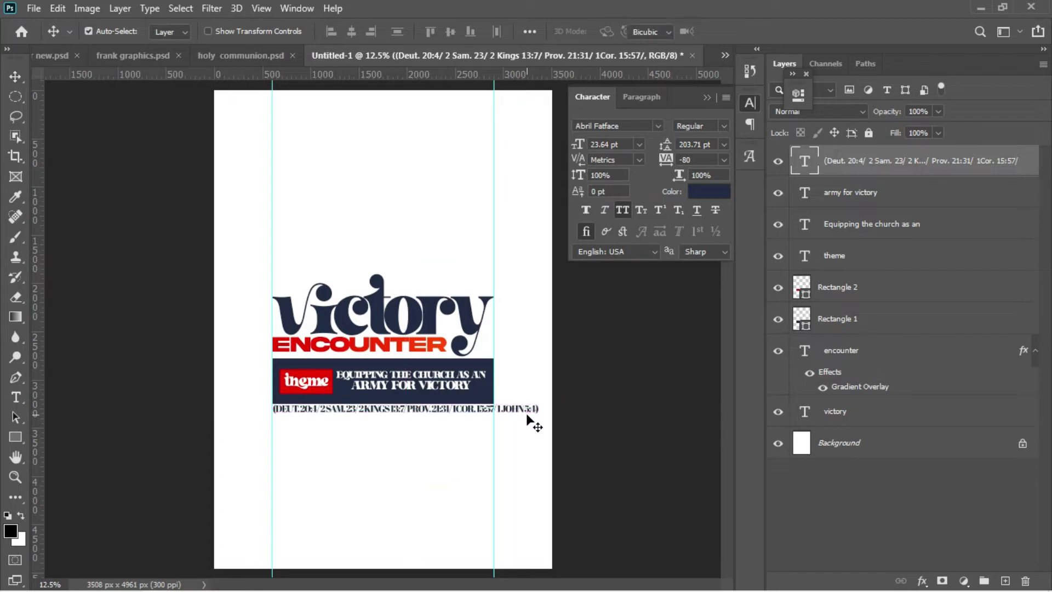
key("ctrl+t")
left_click_drag(539, 413, 491, 415)
key("Return")
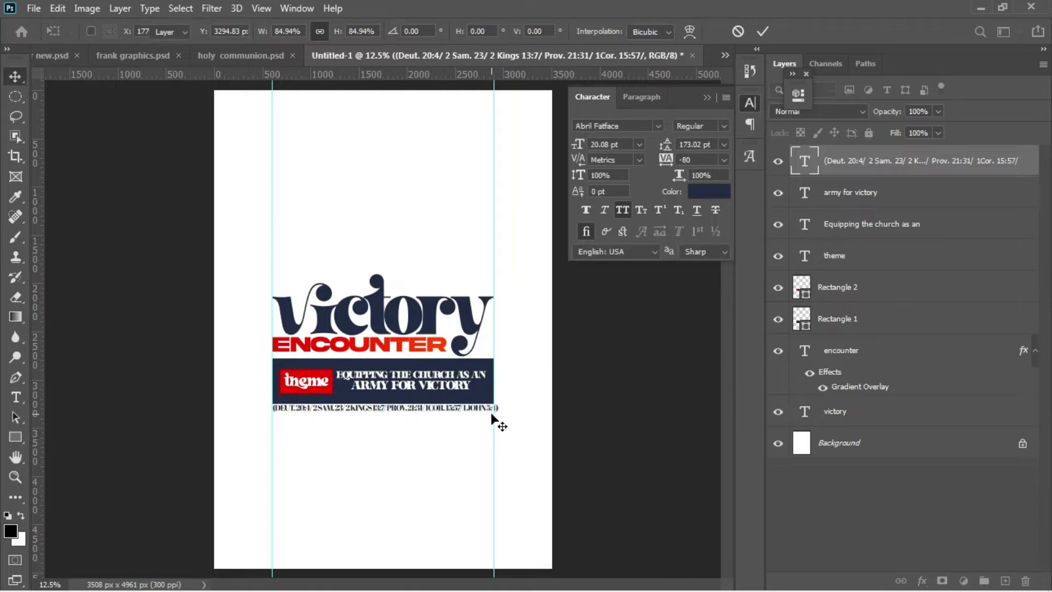
key("ctrl+t")
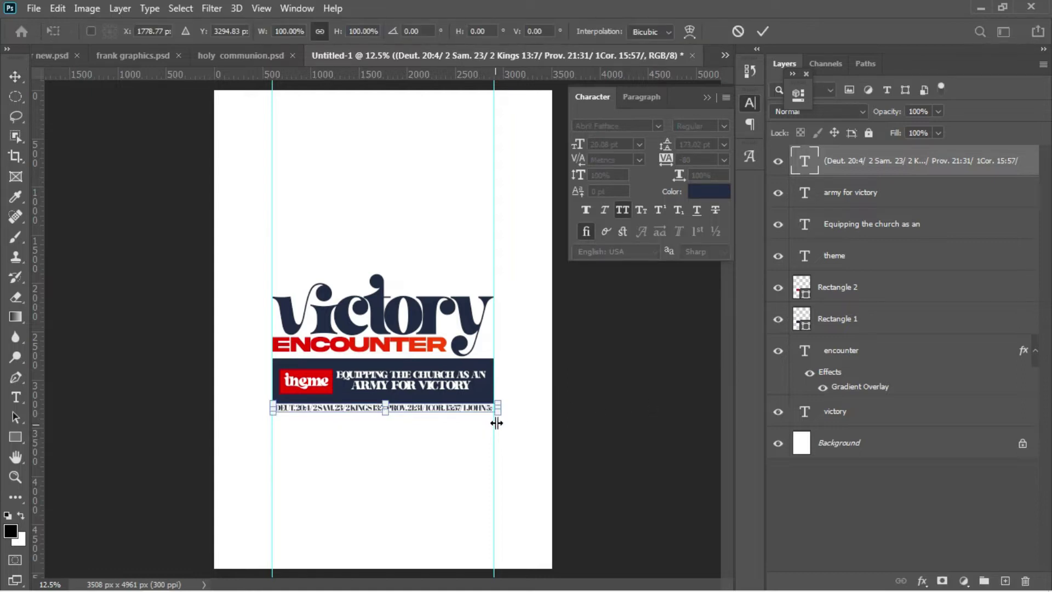
left_click_drag(494, 414, 496, 412)
key("Return")
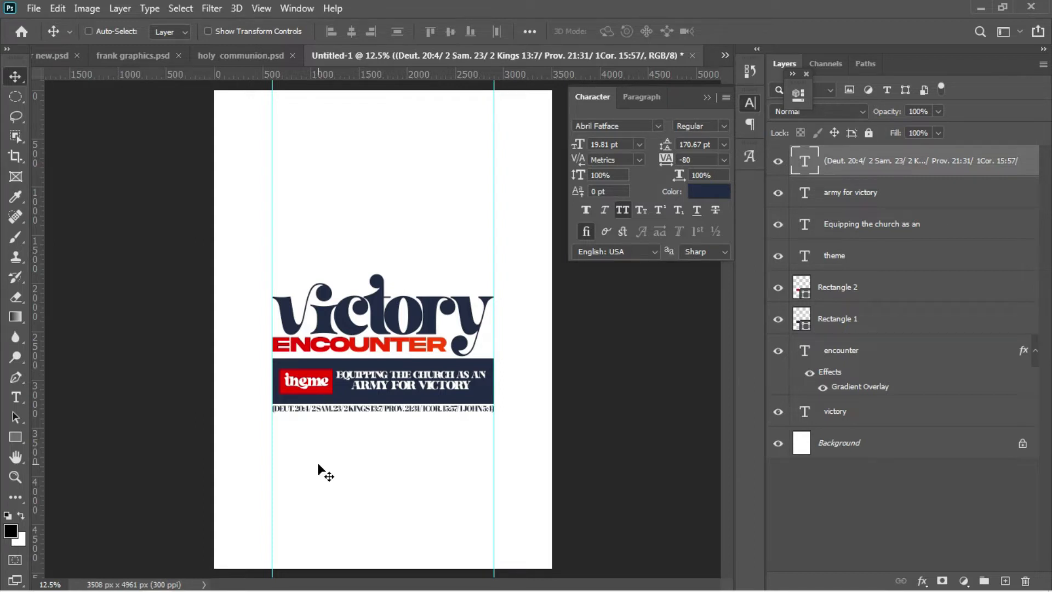
Step: Copy the 'DATE: 10th - 22 May, 2022' line from the Notepad notes and return to the flyer
key("t")
mouse_move(327, 589)
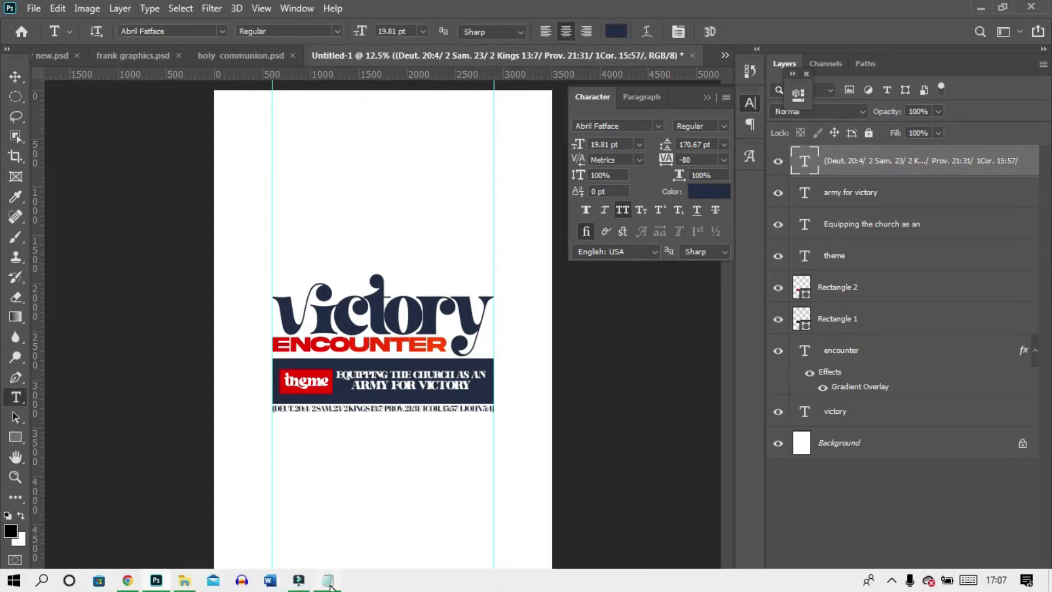
mouse_move(326, 541)
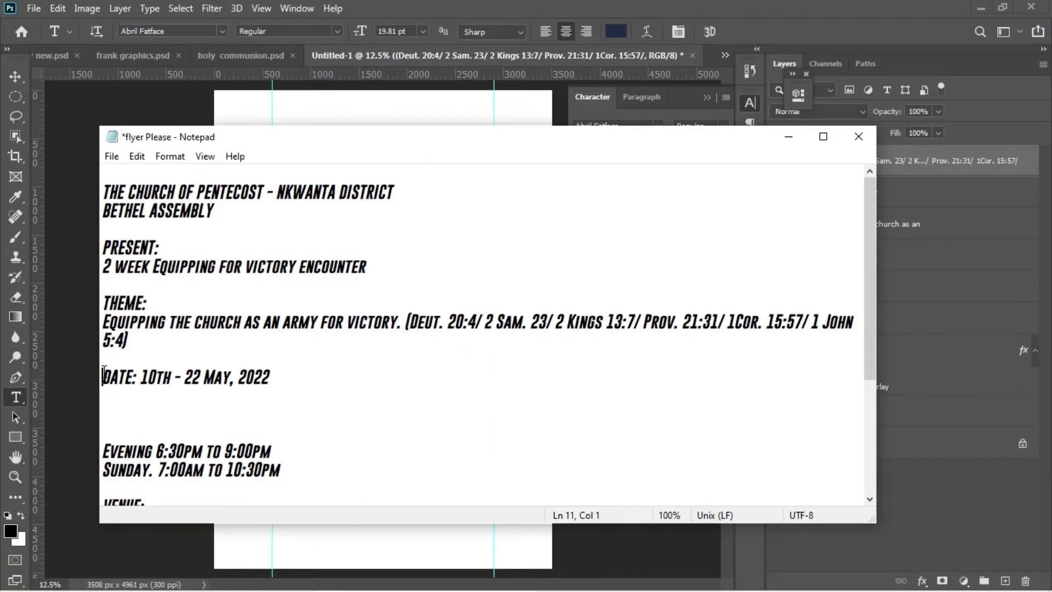
left_click_drag(103, 375, 297, 381)
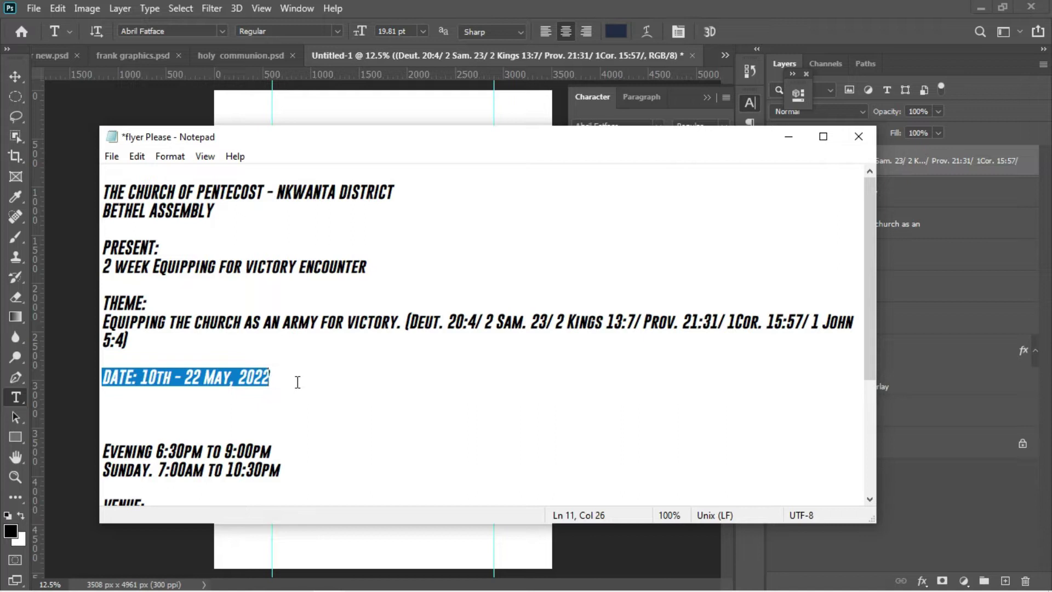
left_click(52, 362)
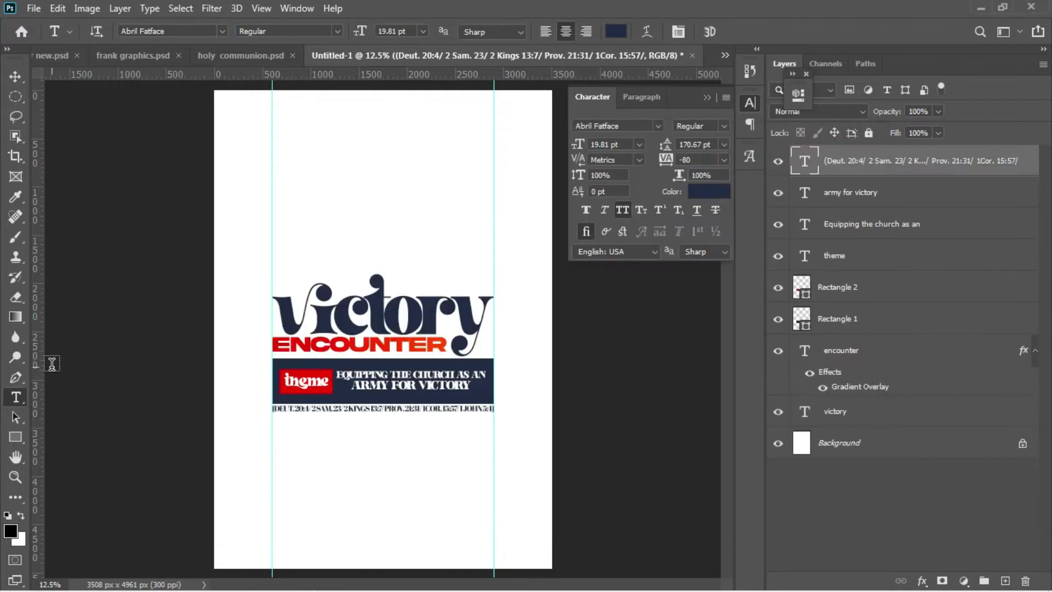
Step: Paste the date line as new text and enlarge it to about 52.64 pt
left_click(291, 446)
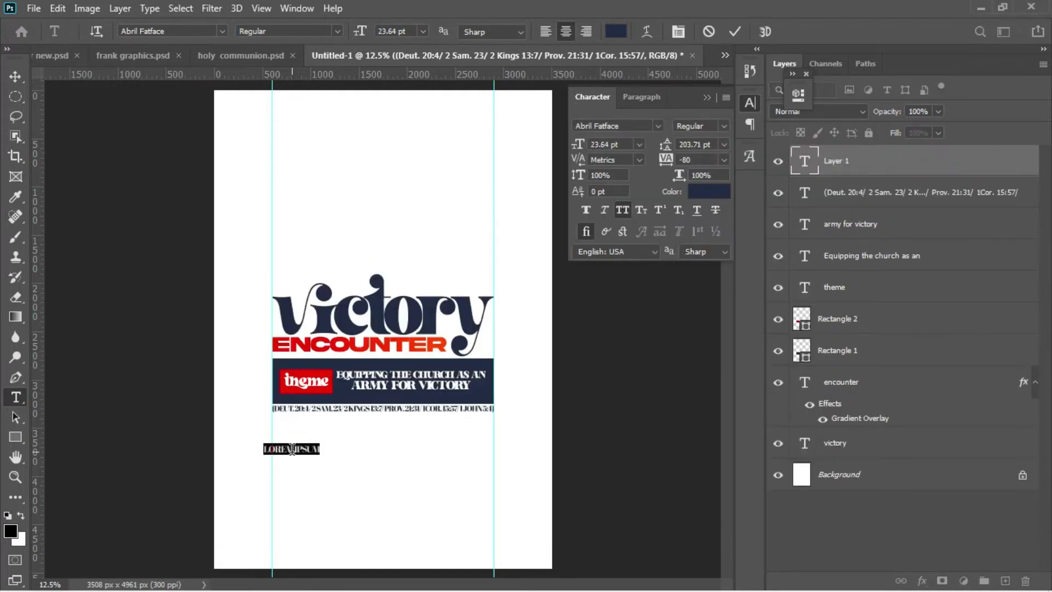
type("DATE: 10TH - 22 MAY, 2023")
left_click_drag(342, 495, 406, 501)
key("ctrl+a")
left_click_drag(586, 140, 608, 148)
key("Down")
key("Down")
key("Down")
key("Down")
key("Down")
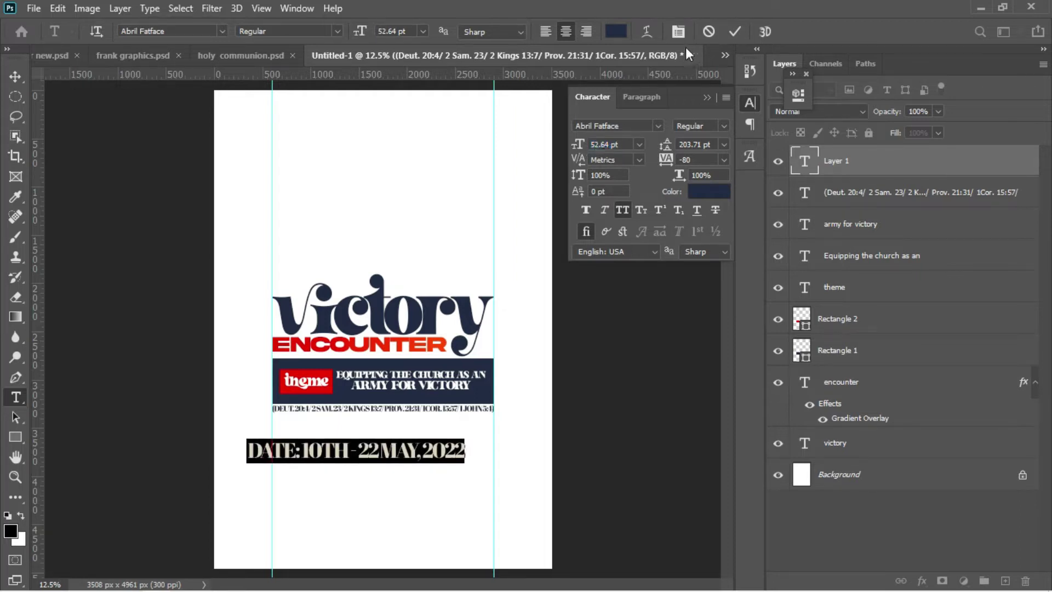
left_click(733, 31)
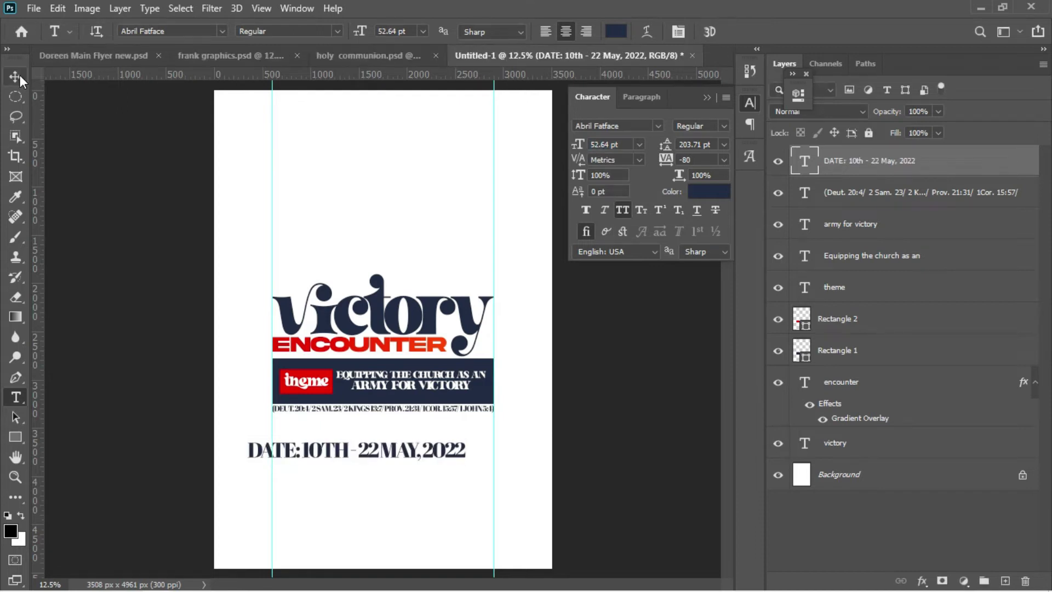
Step: Move the date line under the references and scale it to 53.43 pt spanning the guides
left_click(15, 77)
left_click_drag(325, 454, 349, 427)
key("shift+Up")
key("shift+Up")
key("shift+Up")
key("shift+Up")
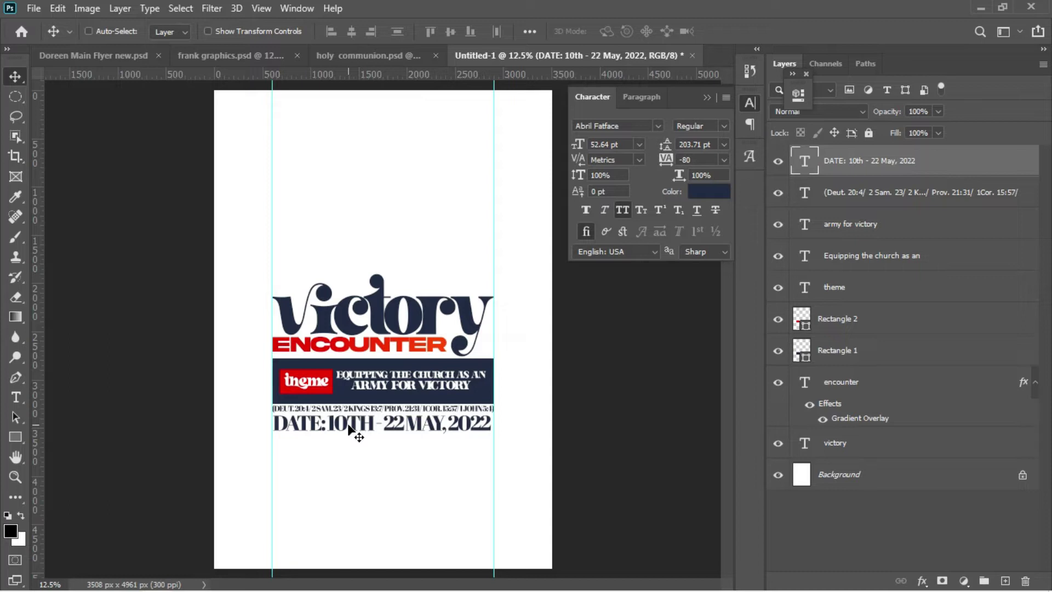
key("ctrl+t")
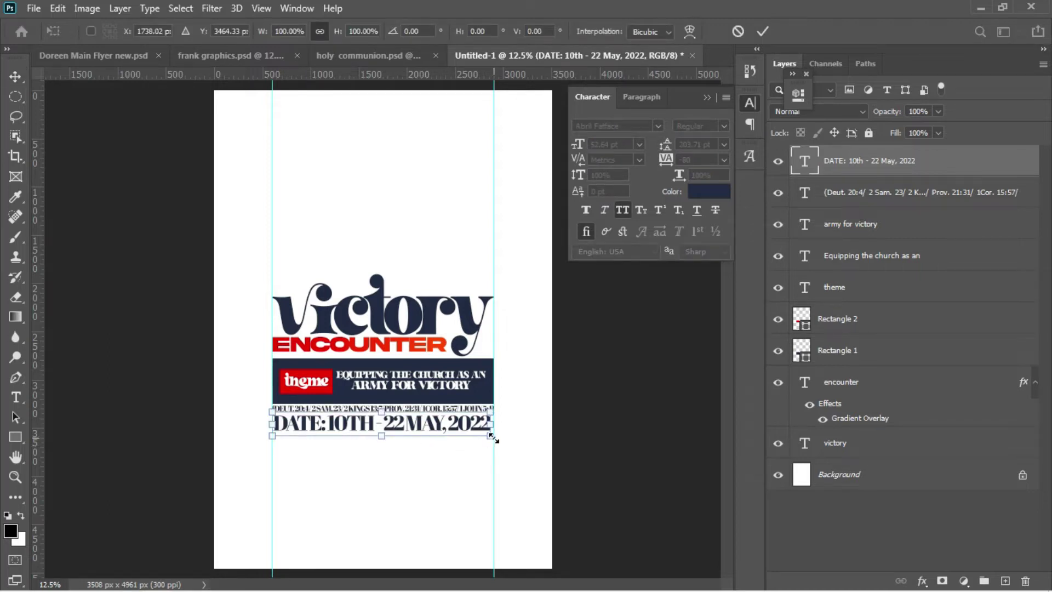
left_click_drag(493, 439, 494, 439)
key("Return")
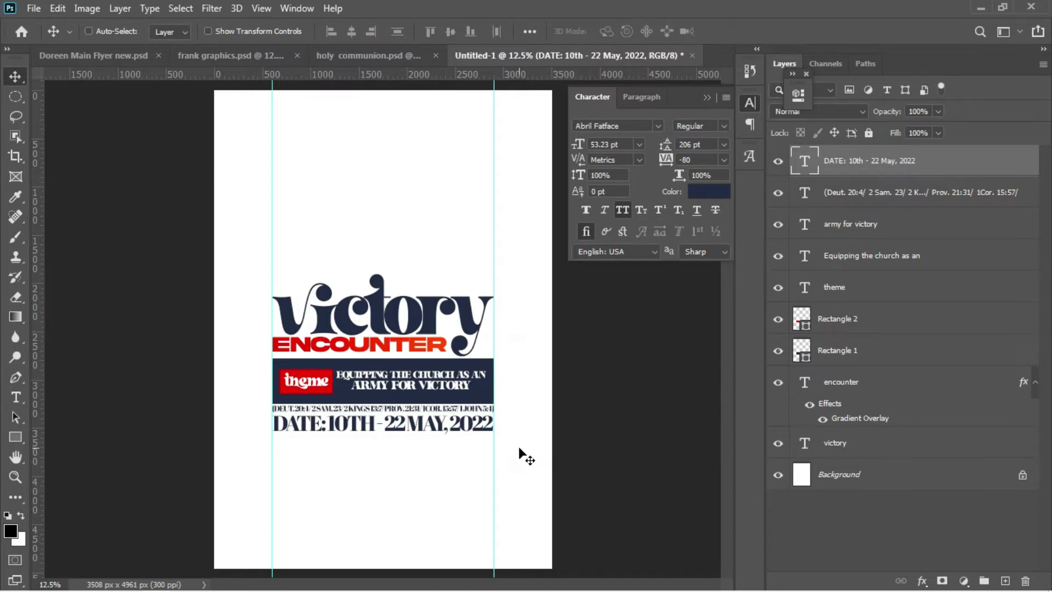
key("ctrl+t")
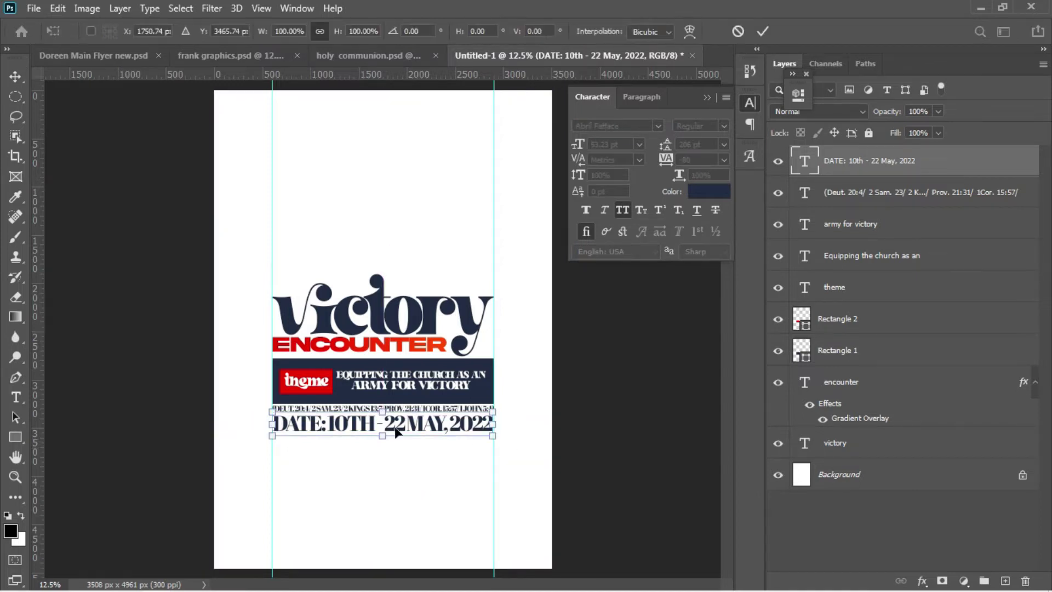
left_click_drag(273, 438, 273, 440)
key("Return")
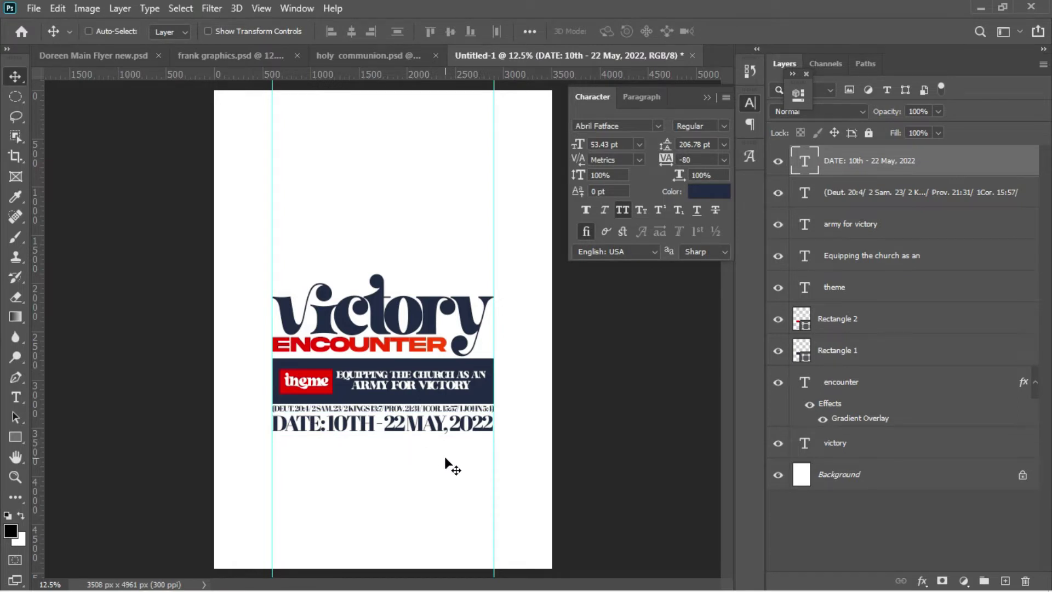
Step: Draw a wide rectangle between the guides just below the date line
left_click(16, 437)
left_click_drag(272, 448, 491, 490)
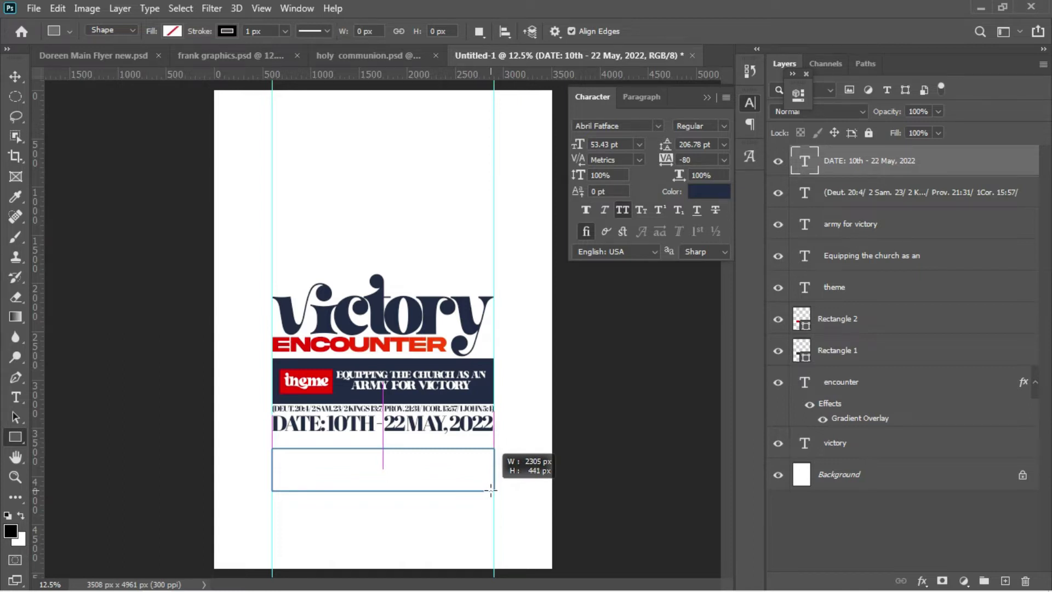
left_click_drag(491, 489, 491, 495)
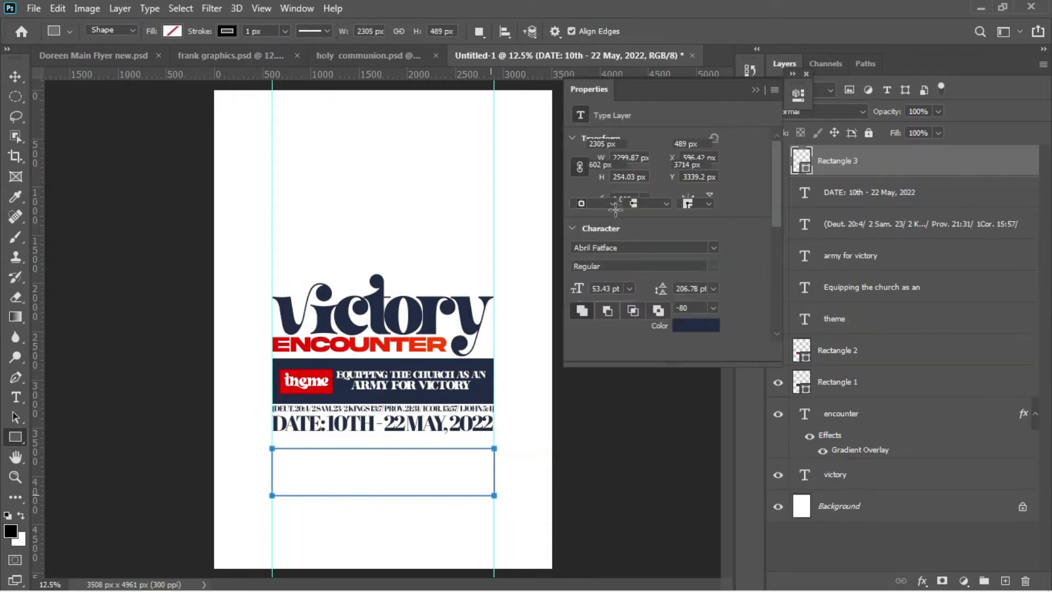
Step: Remove the bar's outline, fill it with the ENCOUNTER red #de3d0c, and nudge it up
left_click(606, 186)
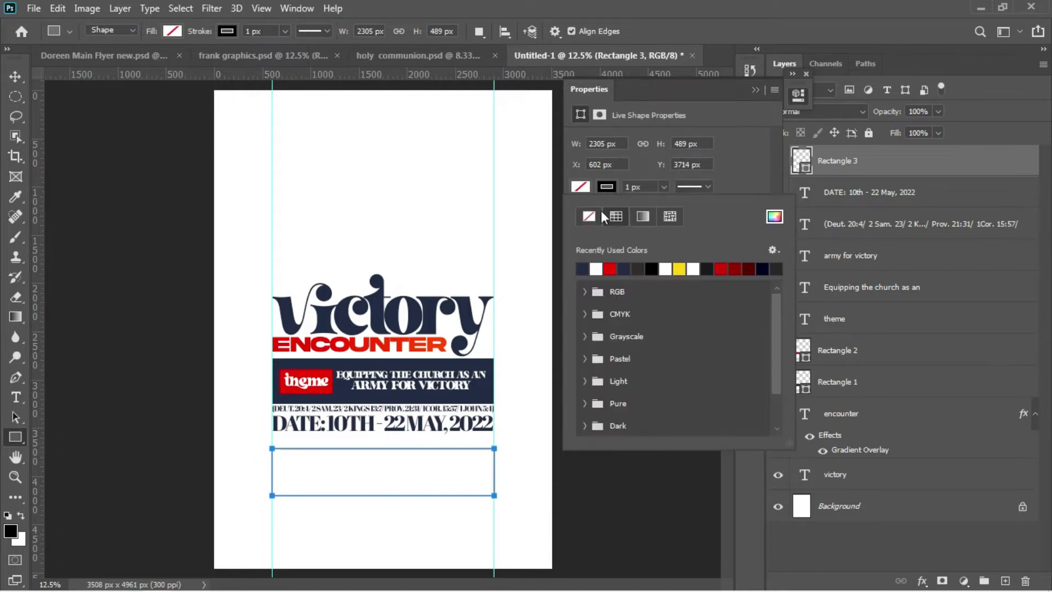
left_click(589, 216)
left_click(584, 188)
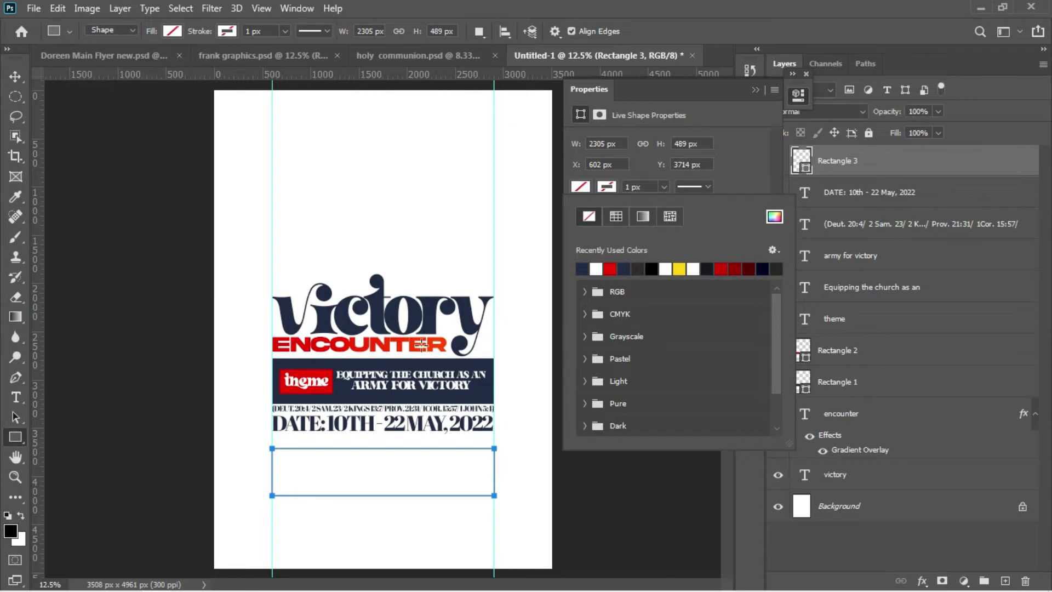
left_click(774, 216)
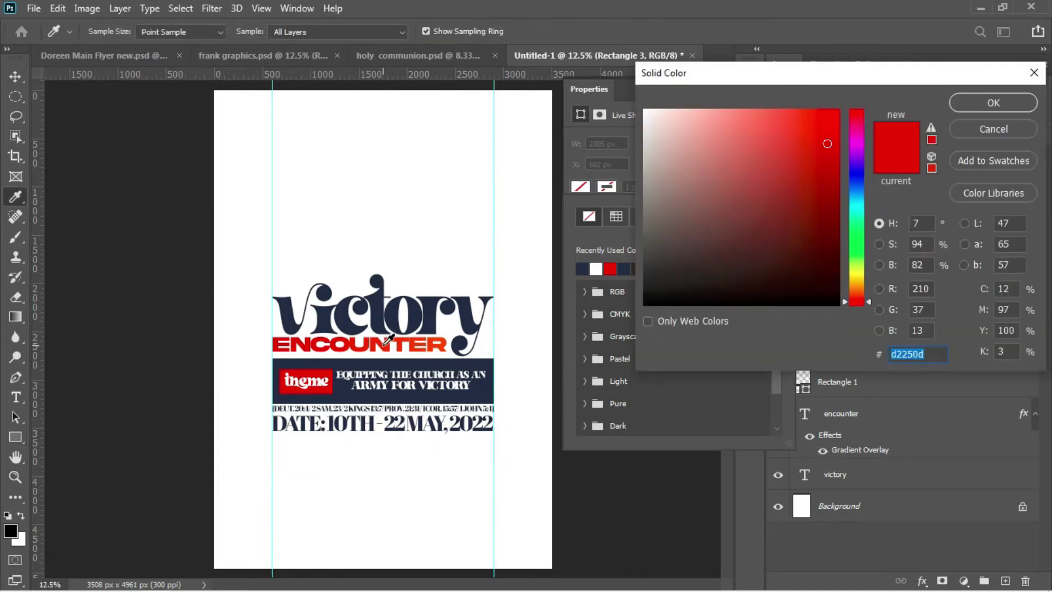
left_click(391, 342)
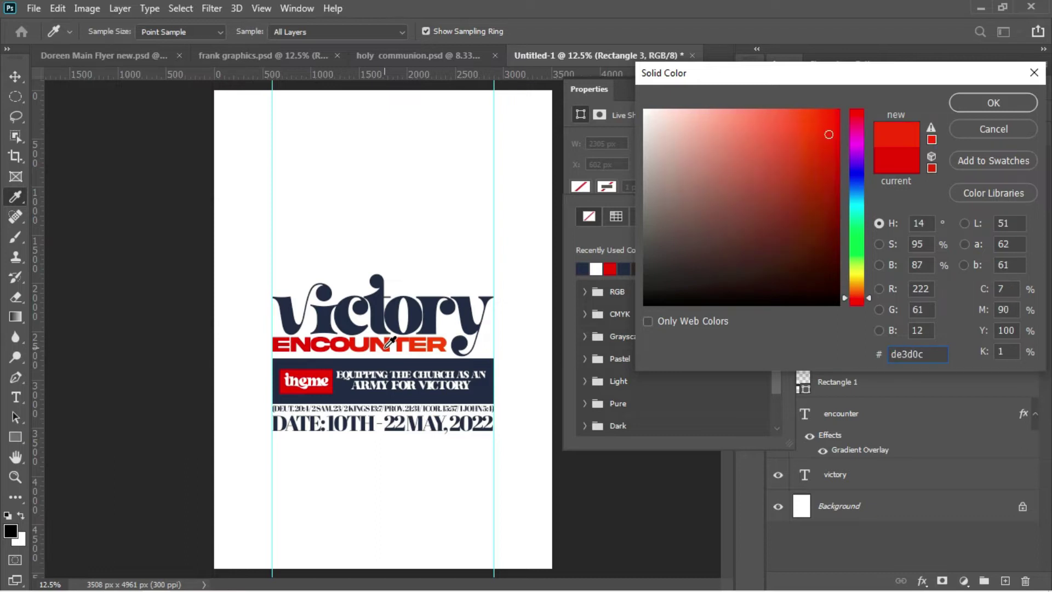
left_click(961, 102)
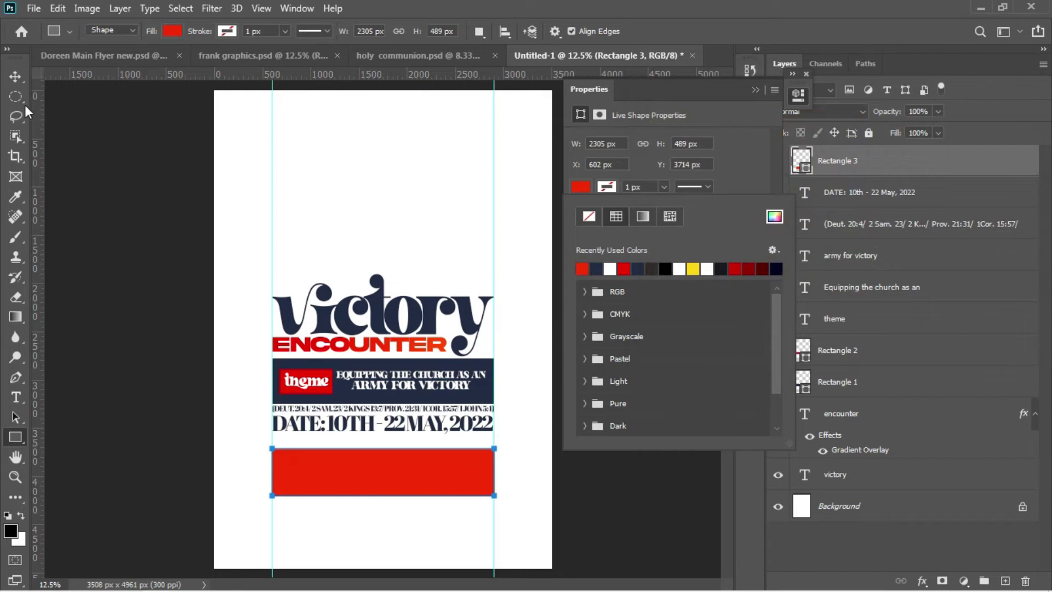
left_click(15, 76)
key("Up")
key("Up")
key("Up")
key("Up")
key("Up")
key("Up")
key("Up")
key("Up")
key("Up")
key("Up")
key("Up")
key("Up")
key("Up")
key("Up")
key("Up")
key("Up")
key("Up")
key("Up")
key("Up")
key("Up")
key("Up")
key("Up")
key("Up")
key("Up")
key("Up")
key("Up")
key("Up")
key("Up")
key("Up")
key("Up")
key("Up")
key("Up")
key("Up")
key("Up")
key("Up")
key("Up")
key("Up")
key("Up")
key("Up")
key("Up")
key("Up")
key("Up")
key("Up")
key("Up")
key("Up")
key("Up")
key("Up")
key("Up")
key("Up")
key("Up")
key("Up")
key("Up")
key("Up")
key("Up")
key("Up")
key("Up")
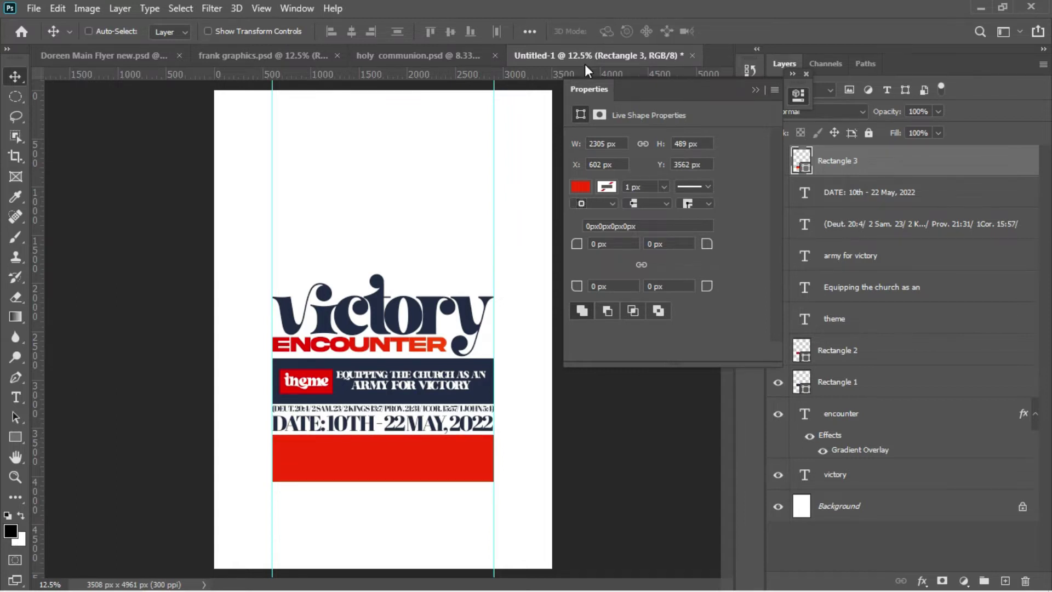
Step: Copy the Evening 6:30pm to 9:00pm and Sunday 7:00am to 10:30pm lines from Notepad
mouse_move(310, 589)
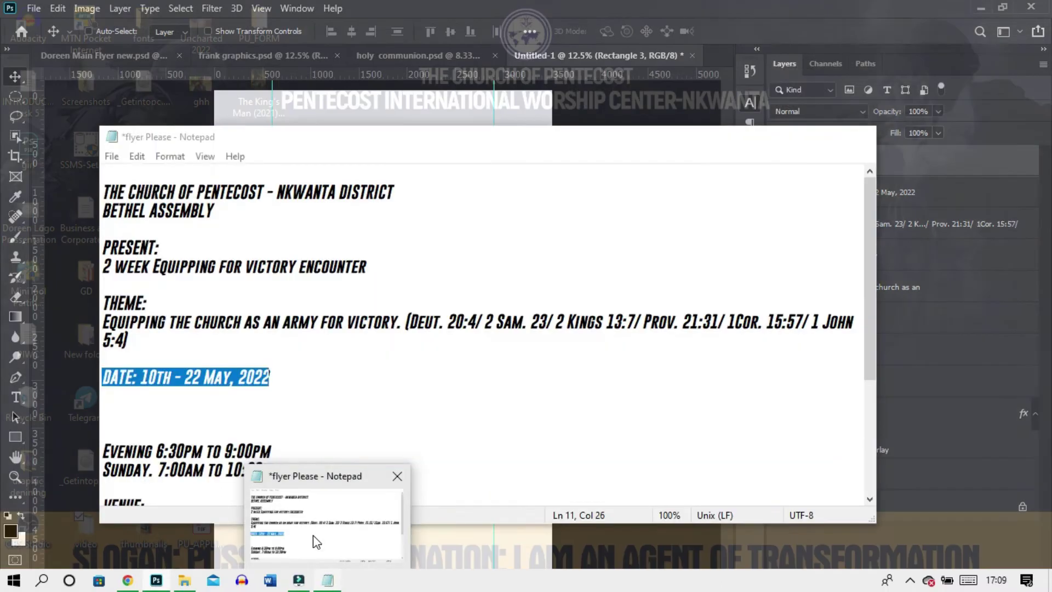
left_click(314, 541)
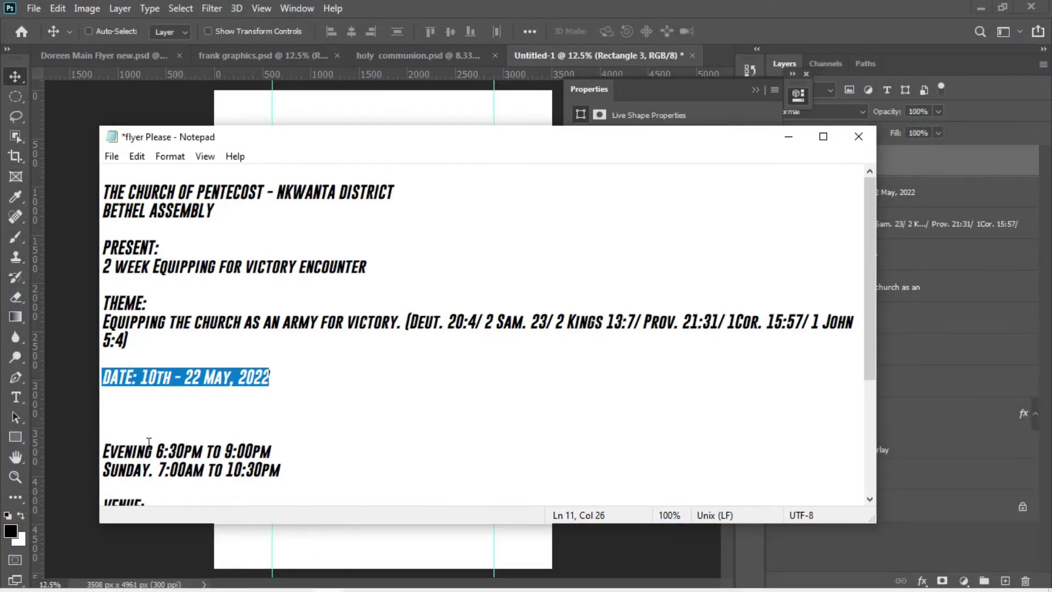
left_click_drag(107, 442, 276, 468)
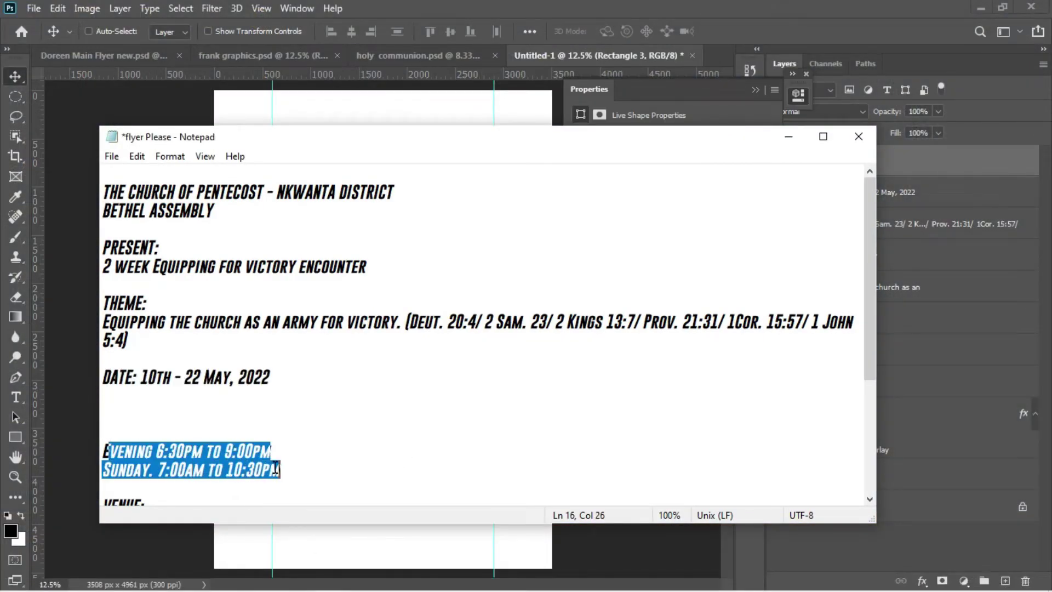
left_click_drag(103, 451, 302, 483)
left_click(77, 454)
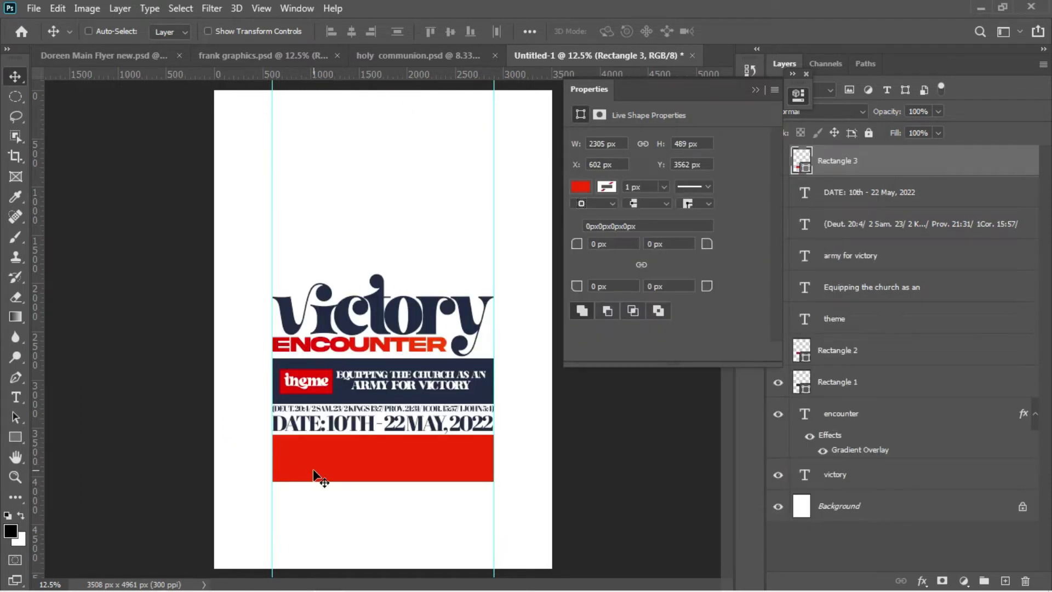
Step: Paste the service times as new text and delete the Sunday line, keeping only Evening
key("t")
left_click(294, 521)
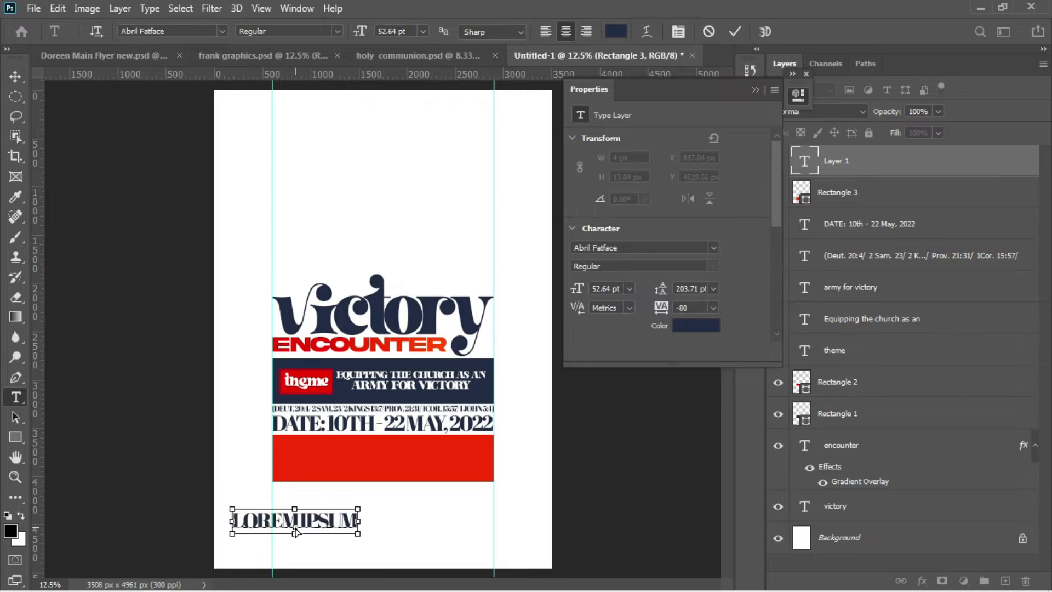
type("EVENING 6:30PM TO 9:00PM")
left_click_drag(442, 548, 530, 471)
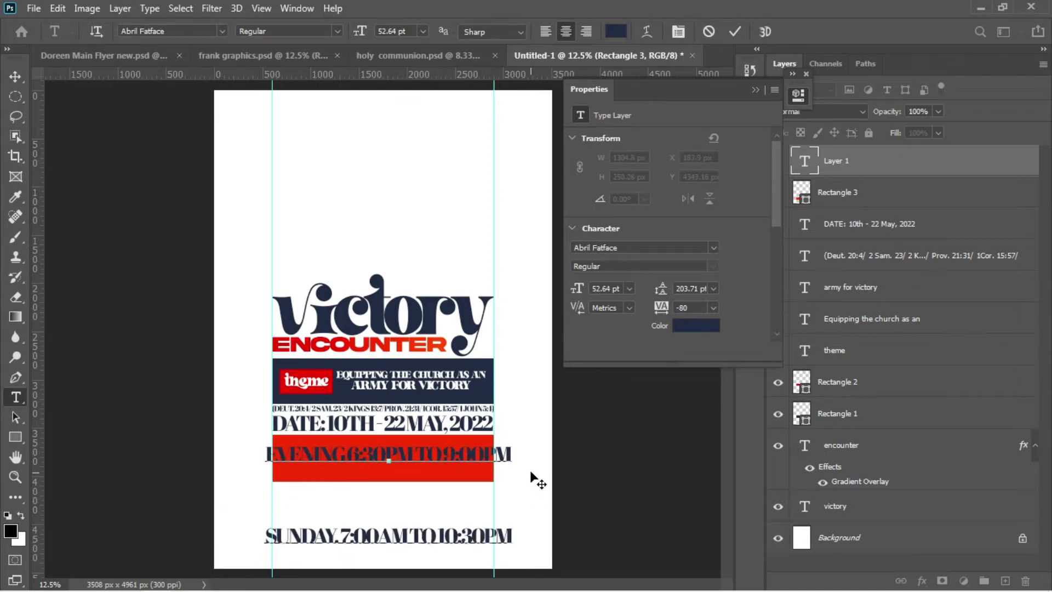
left_click_drag(511, 535, 244, 551)
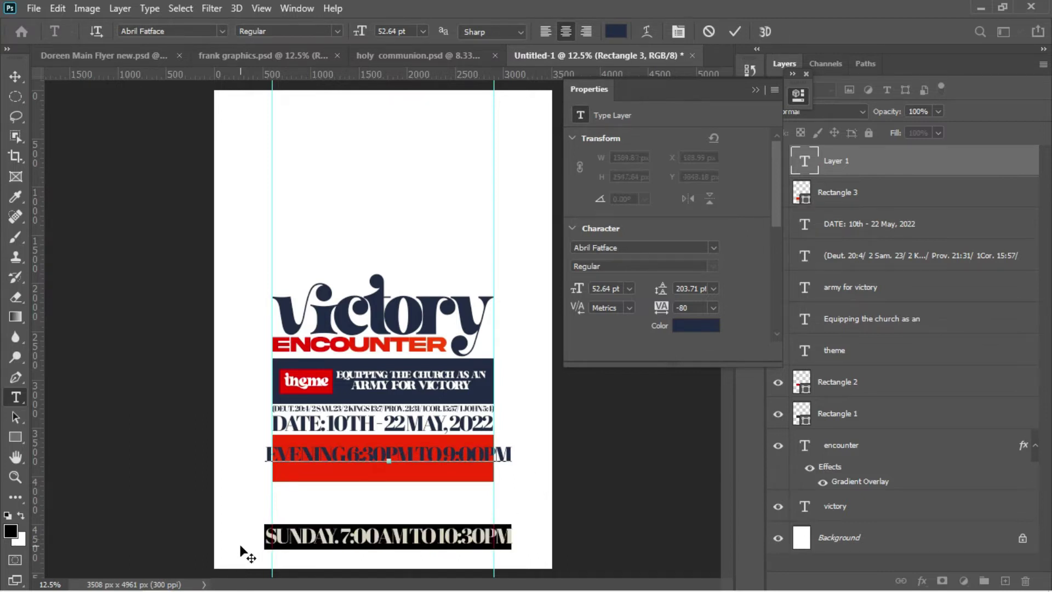
key("ctrl")
key("BackSpace")
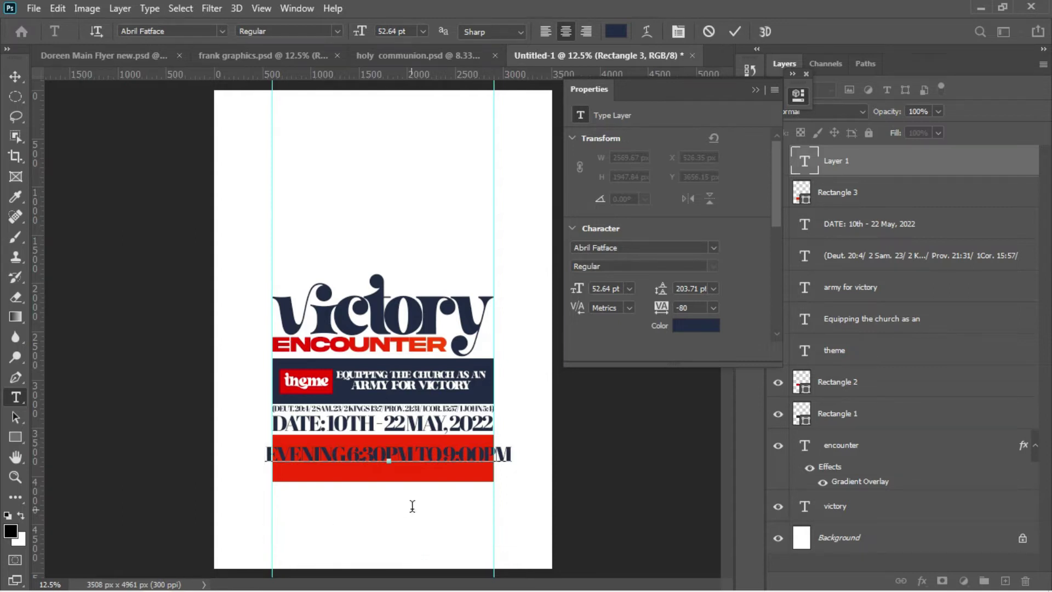
left_click(15, 76)
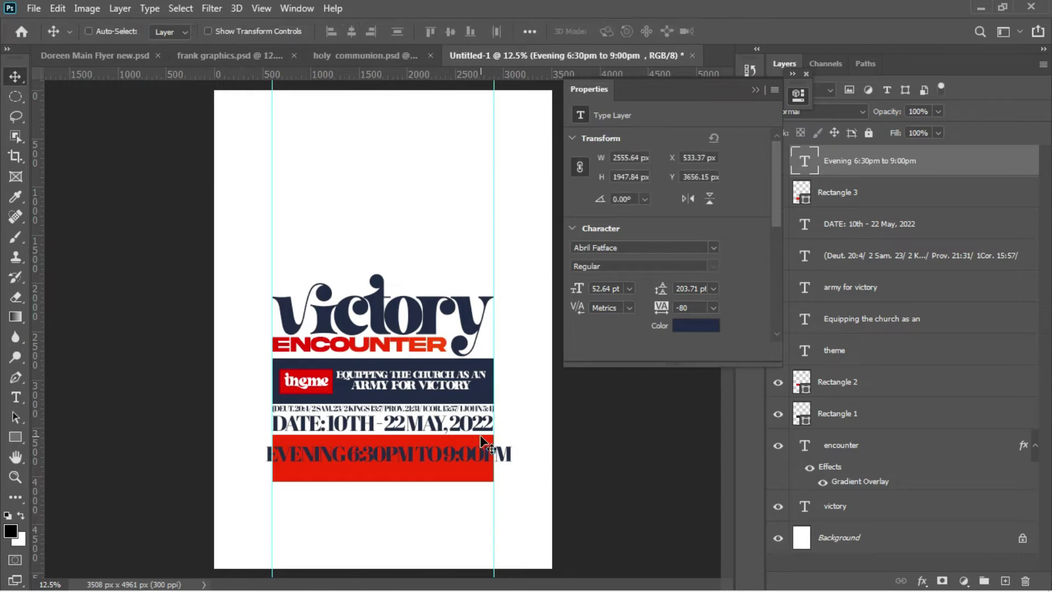
Step: Scale the Evening text down and move it inside the red bar
key("ctrl+t")
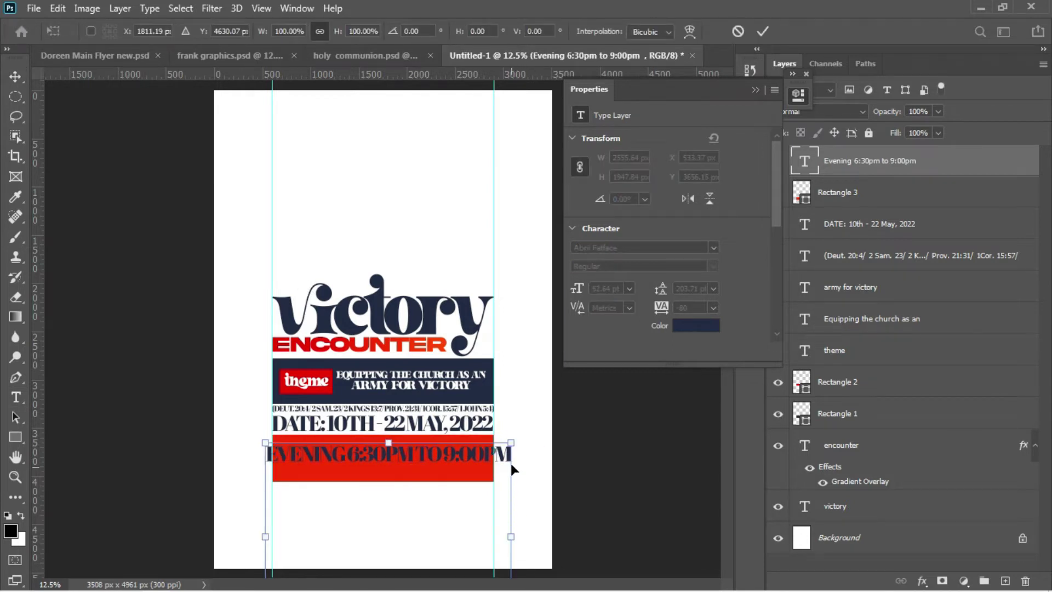
left_click_drag(510, 442, 474, 444)
left_click_drag(265, 460, 283, 462)
key("Return")
left_click_drag(375, 482, 375, 455)
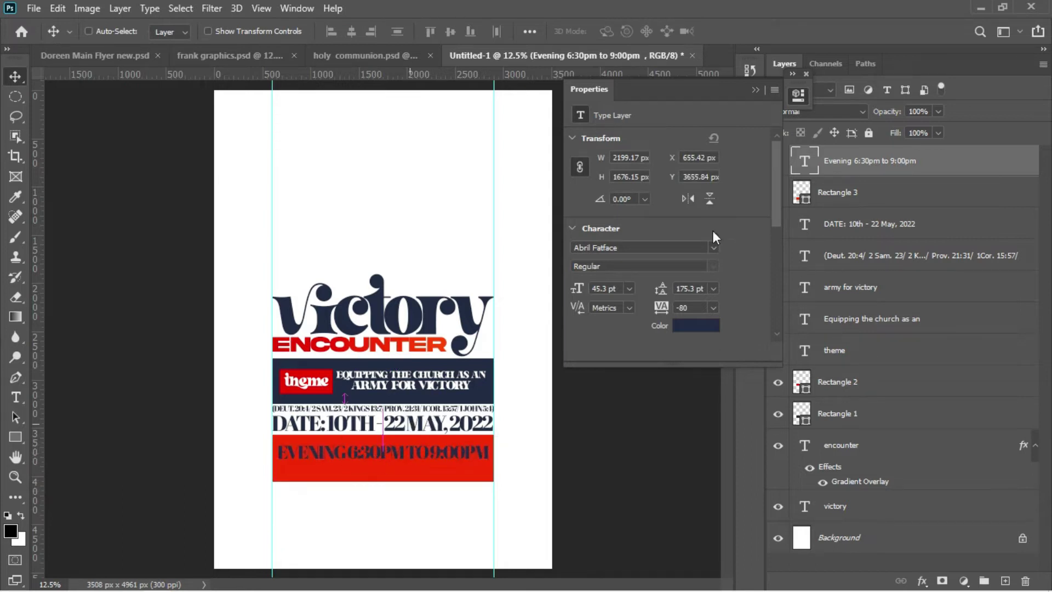
Step: Colour the Evening text white, nudge it up, and duplicate the text layer
double_click(804, 163)
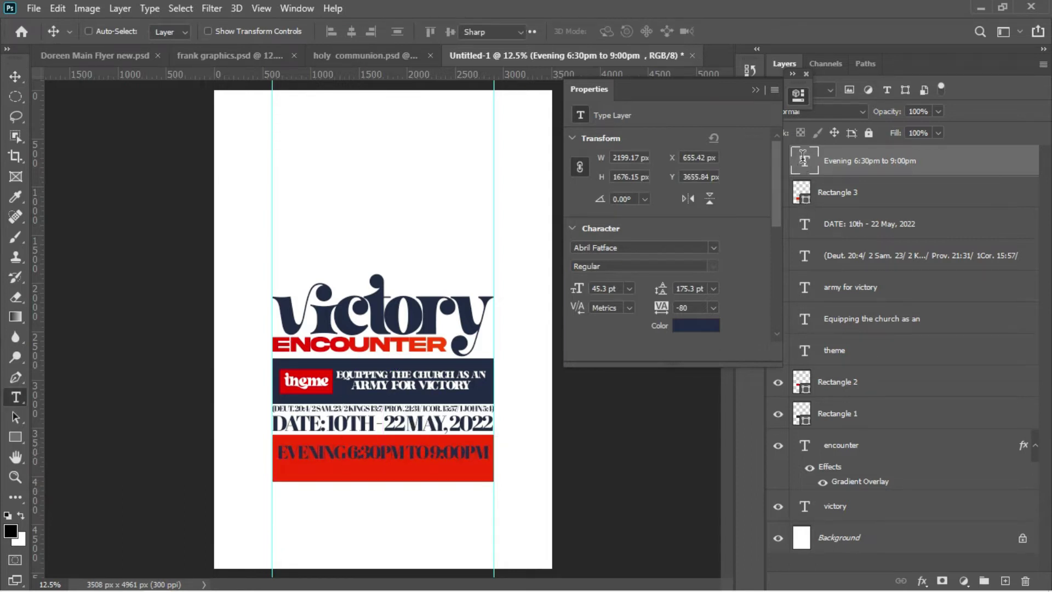
left_click(693, 325)
left_click(529, 221)
key("Return")
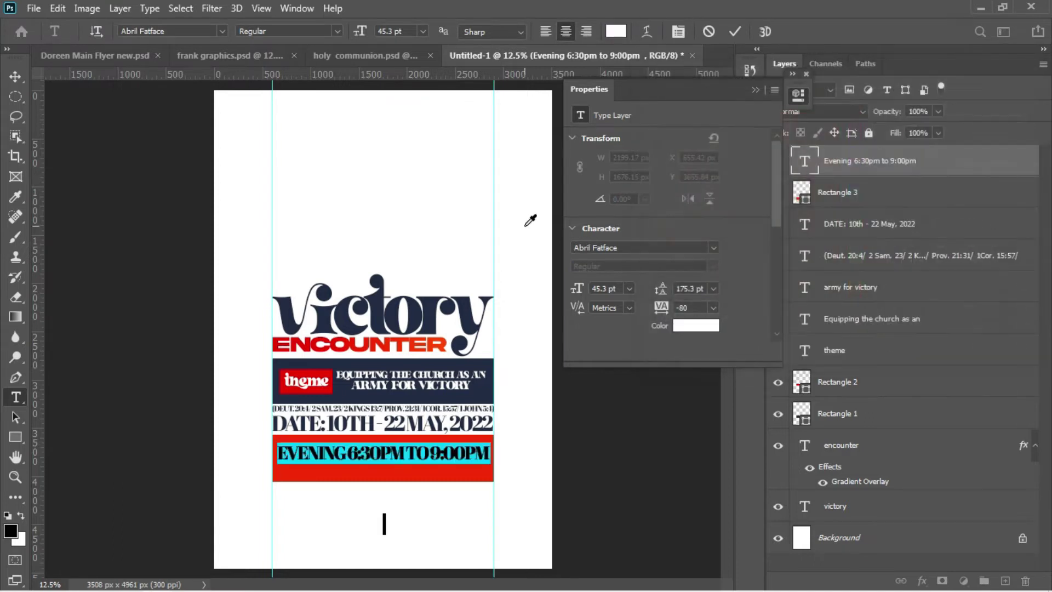
left_click(15, 80)
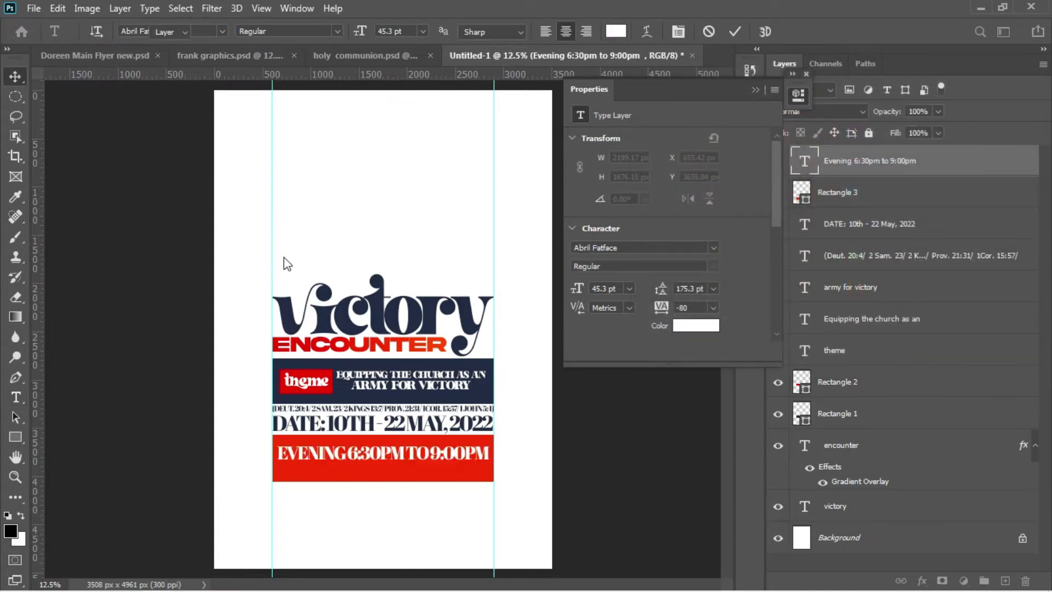
key("Up")
key("Up")
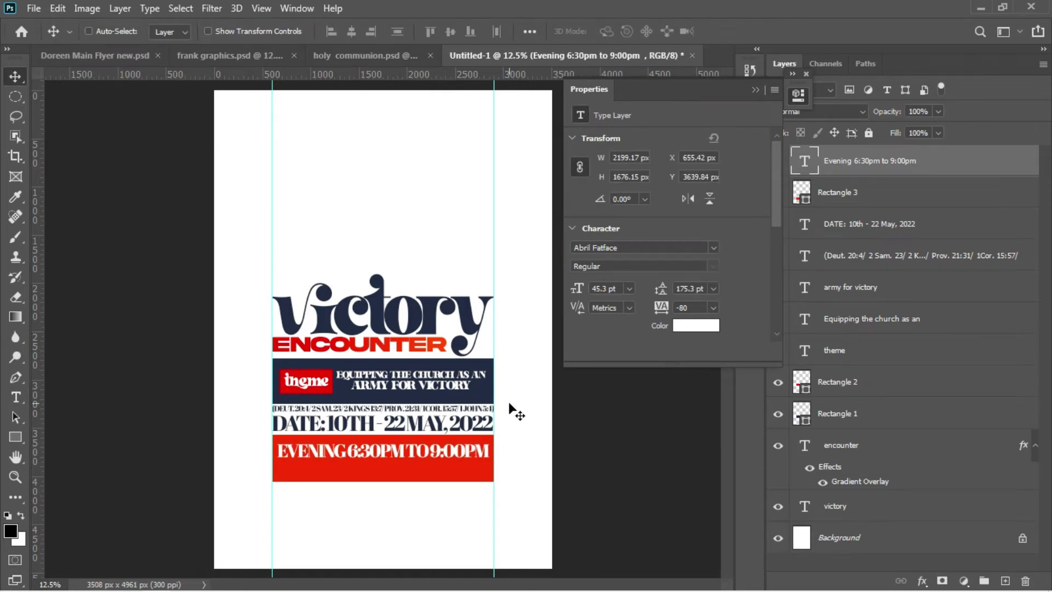
key("ctrl+j")
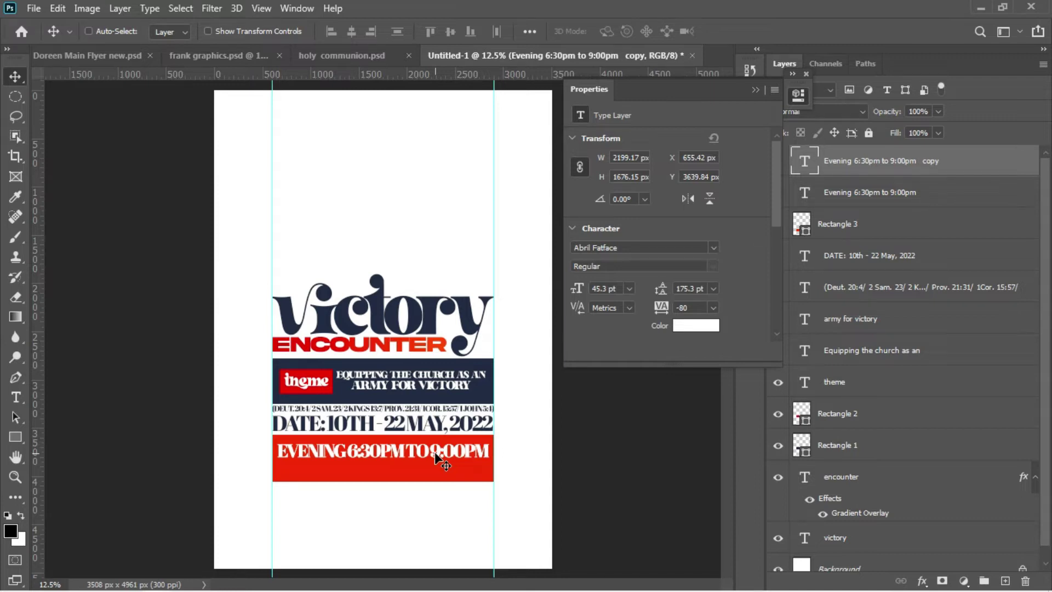
Step: Move the duplicated Evening line down to sit just below the original in the red bar
left_click_drag(436, 459, 437, 465)
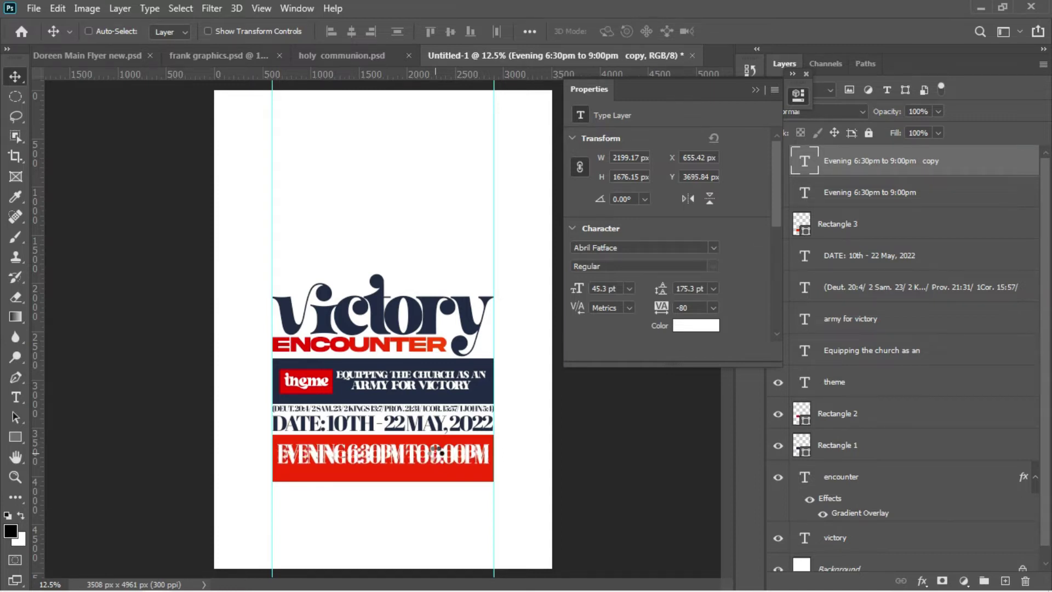
key("shift+Down")
key("shift+Down")
key("shift+Down")
key("shift+Down")
key("shift+Down")
key("shift+Down")
key("shift+Down")
key("shift+Down")
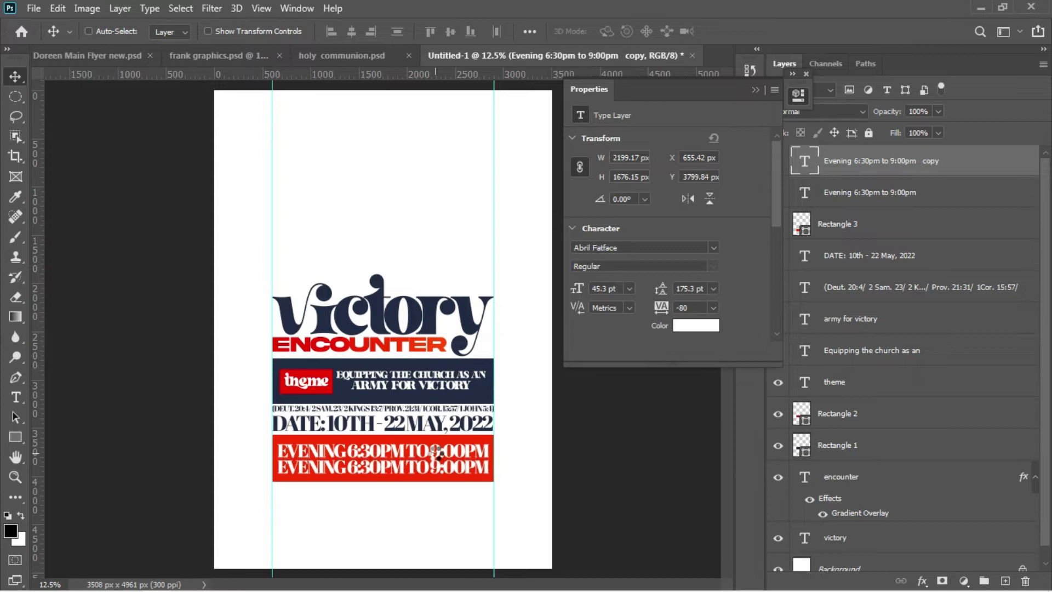
Step: Replace the copied line's text with the pasted SUNDAY 7:00AM TO 10:30PM line
key("t")
left_click(425, 466)
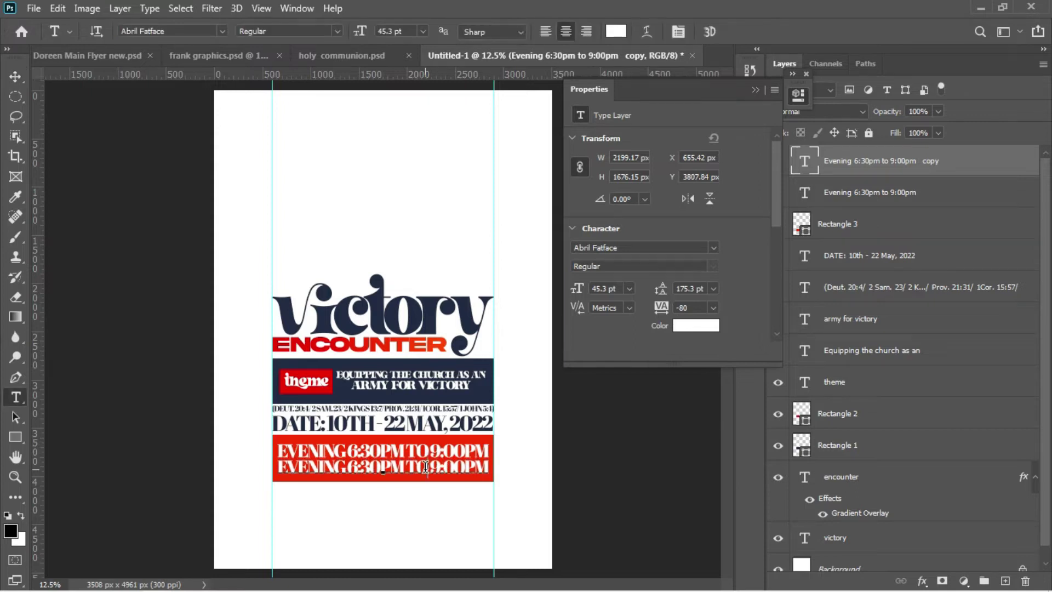
key("ctrl+a")
key("ctrl")
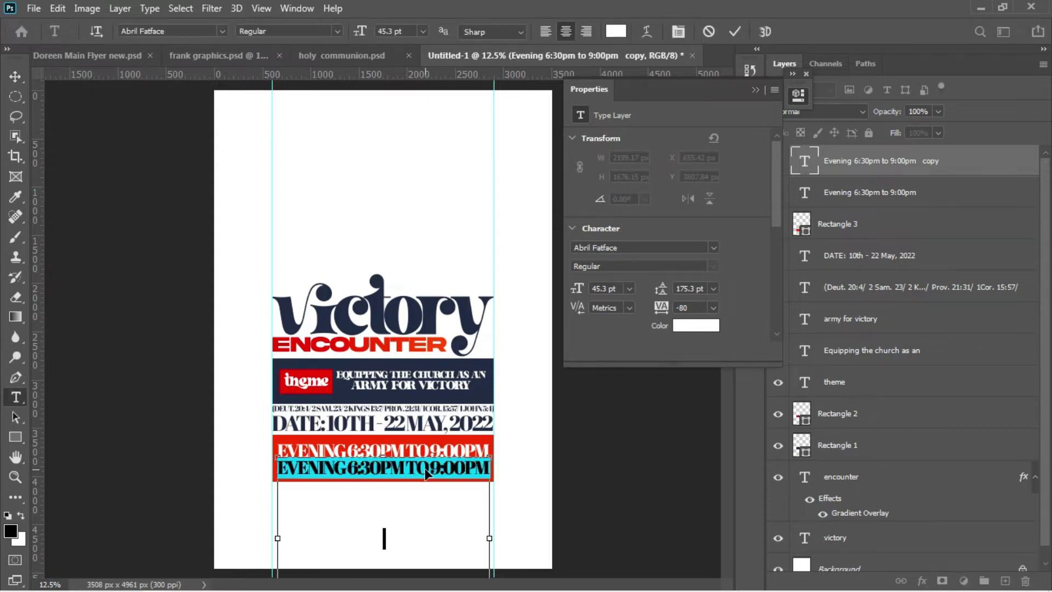
type("SUNDAY 7:00 AM TO 10:30PM")
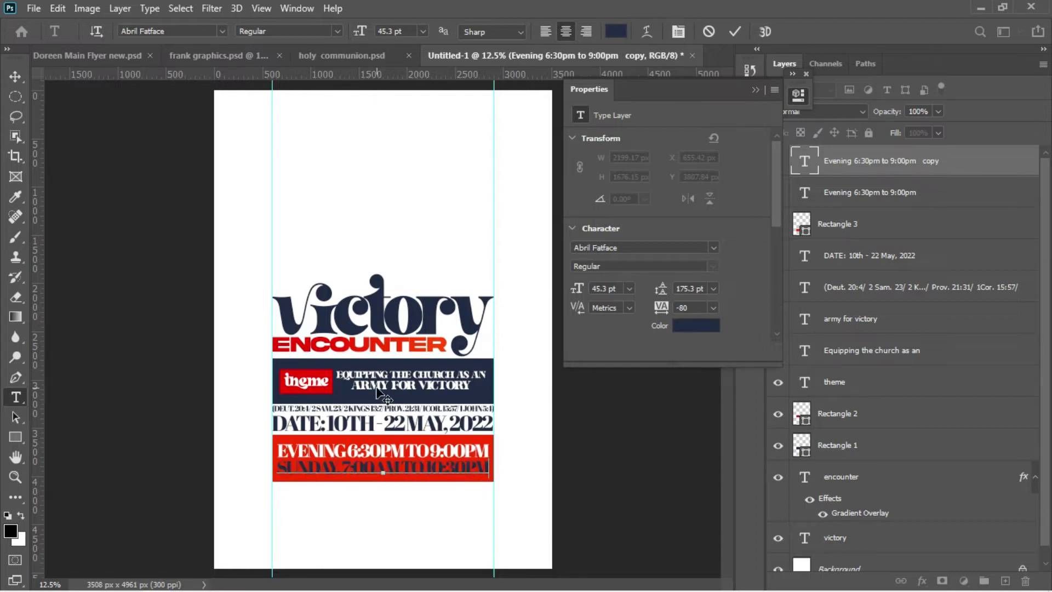
Step: Set the Sunday line's text colour to white (ffffff)
key("ctrl+a")
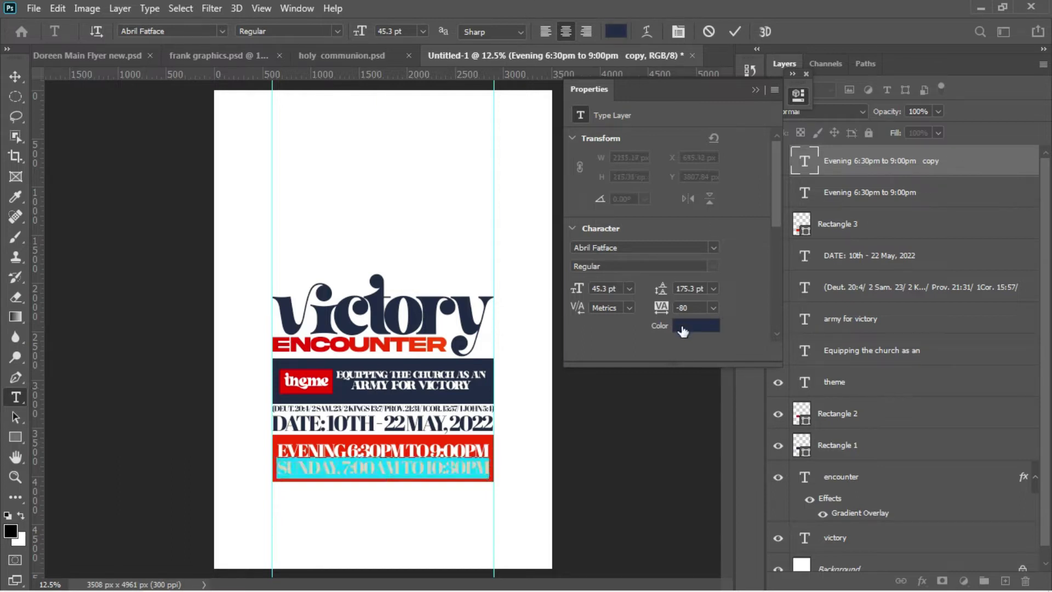
left_click(683, 327)
type("ffffff")
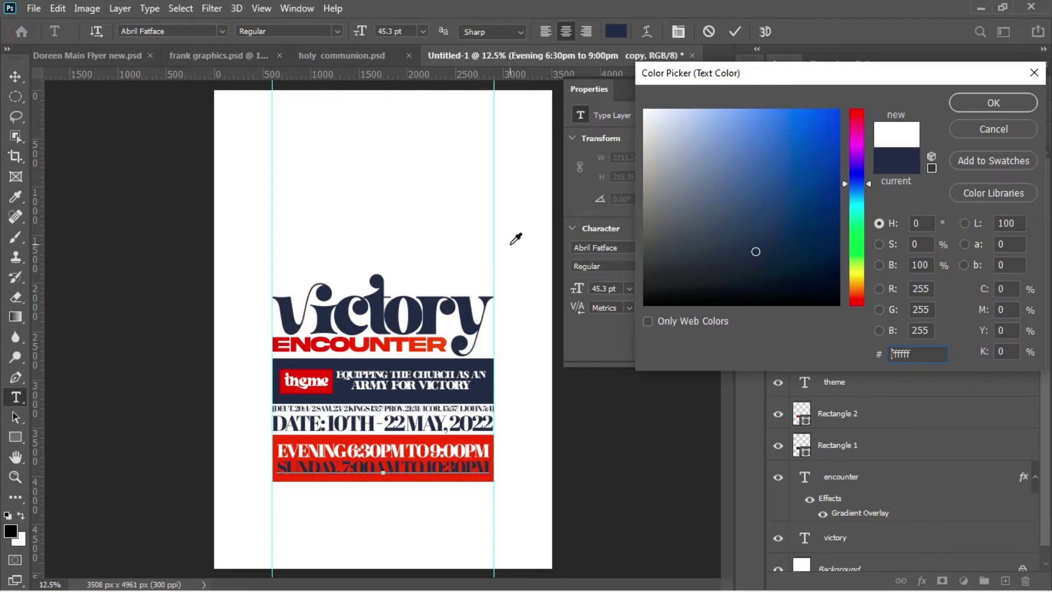
left_click(999, 100)
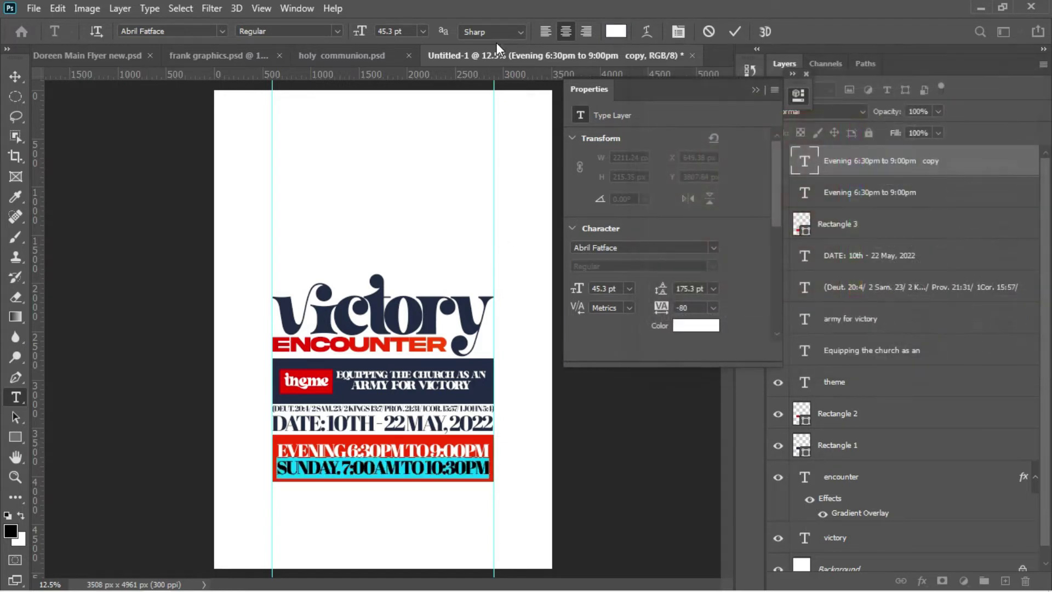
left_click(14, 78)
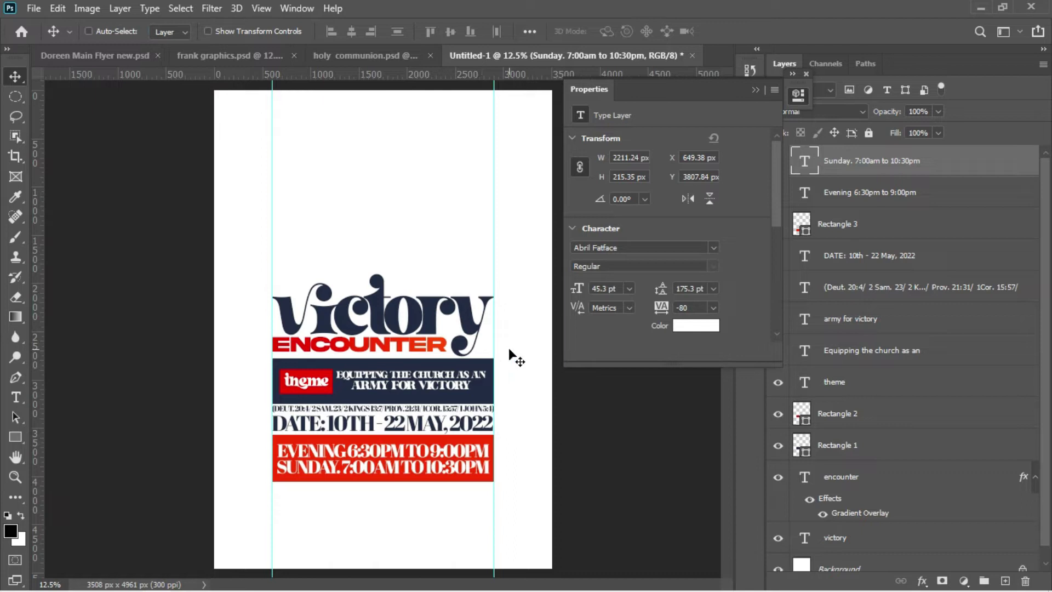
Step: Bring the Notepad notes forward and cut 'Bethel auditorium' from its line
mouse_move(263, 589)
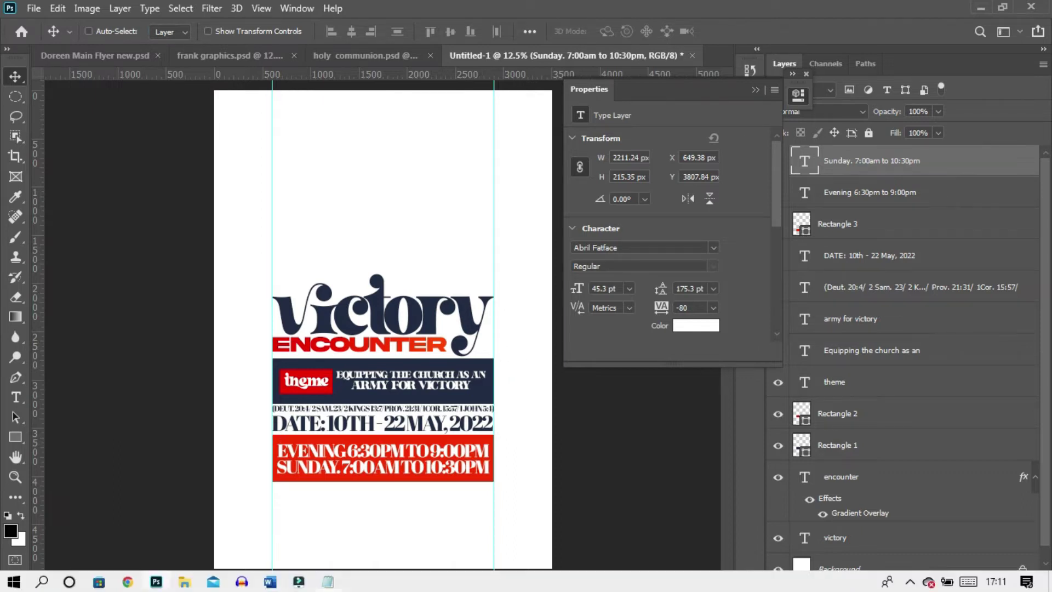
mouse_move(323, 581)
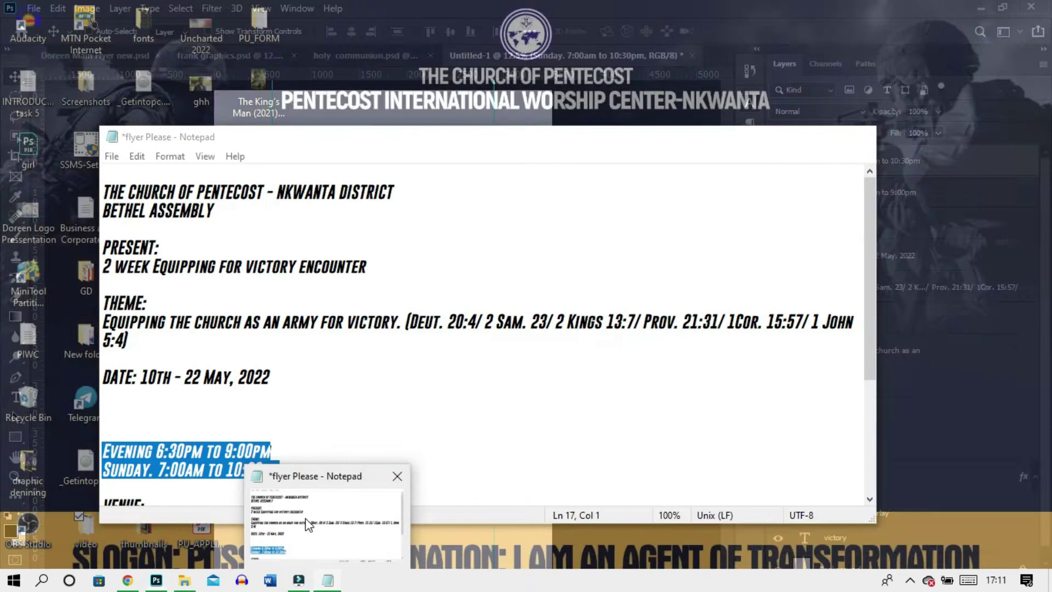
left_click(305, 544)
scroll(256, 384, "down", 2)
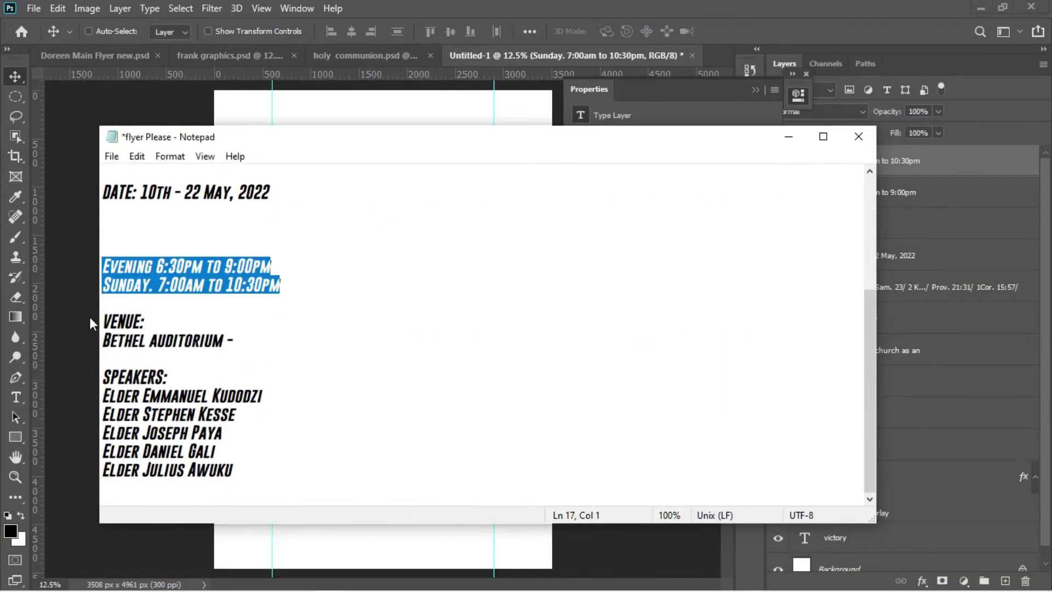
left_click_drag(104, 340, 229, 342)
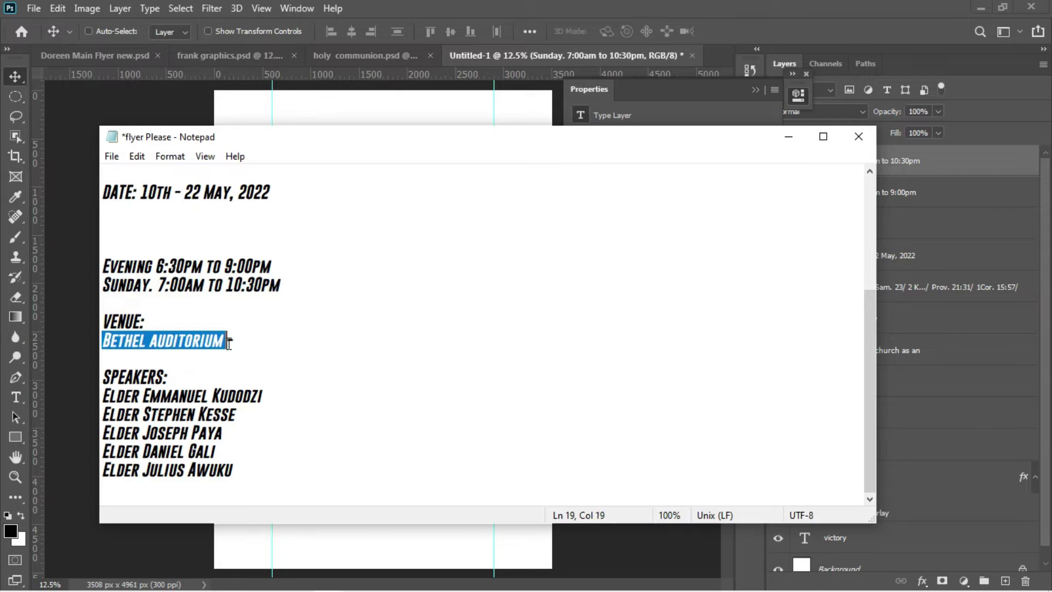
left_click(204, 342)
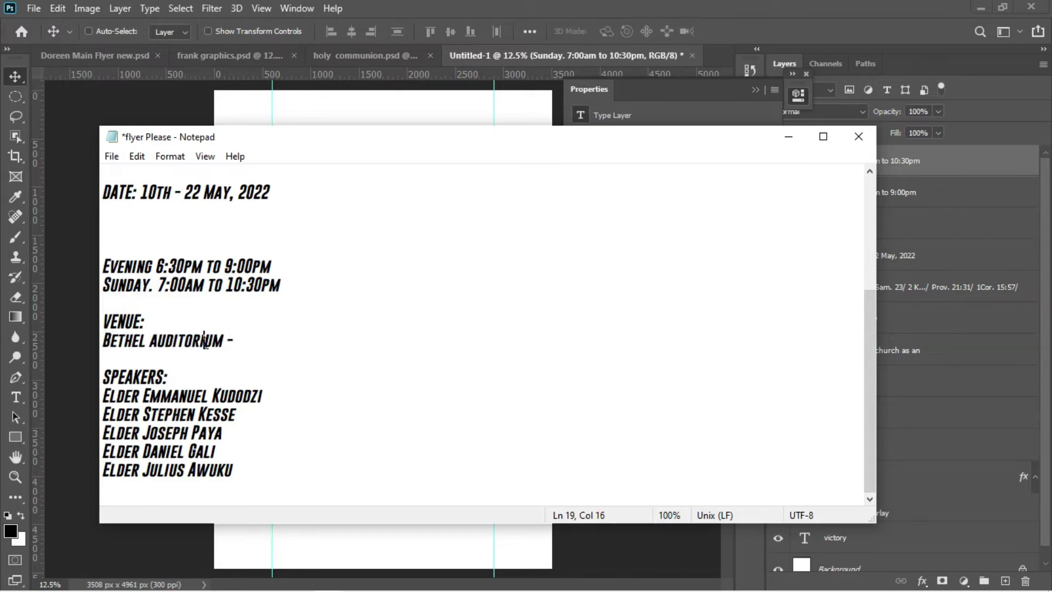
left_click_drag(103, 340, 218, 350)
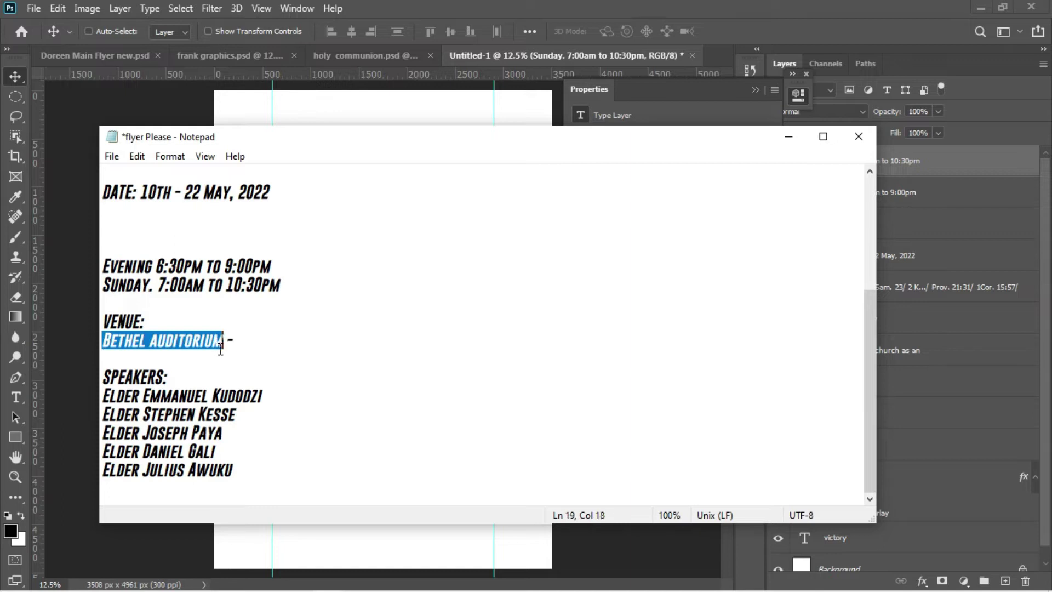
key("ctrl+x")
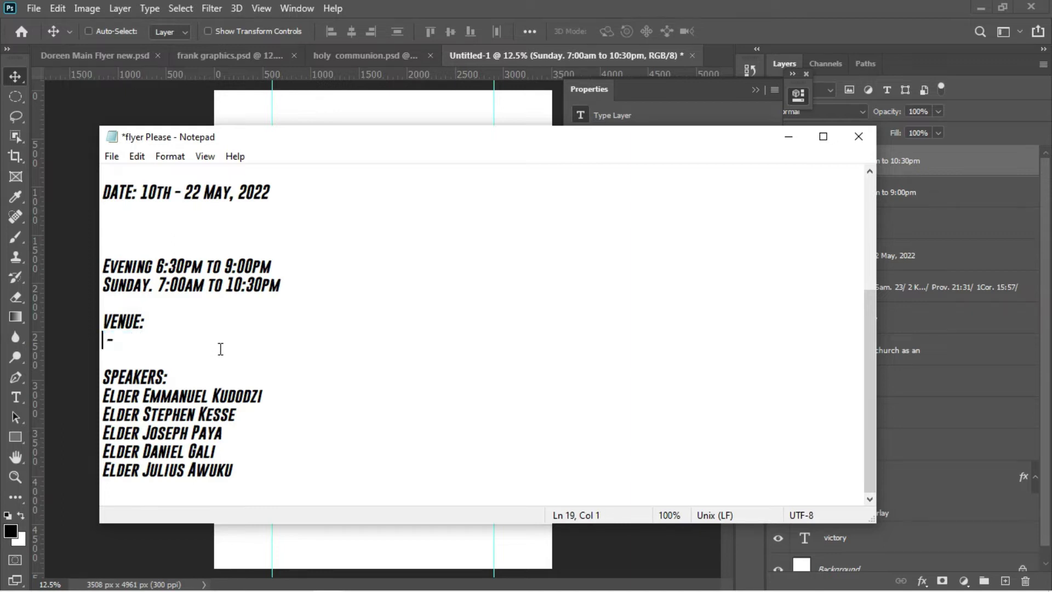
Step: Delete the leftover dash and paste 'Bethel auditorium' after 'VENUE: ', selecting the full line
key("End")
key("BackSpace")
key("BackSpace")
left_click(146, 324)
key("ctrl+v")
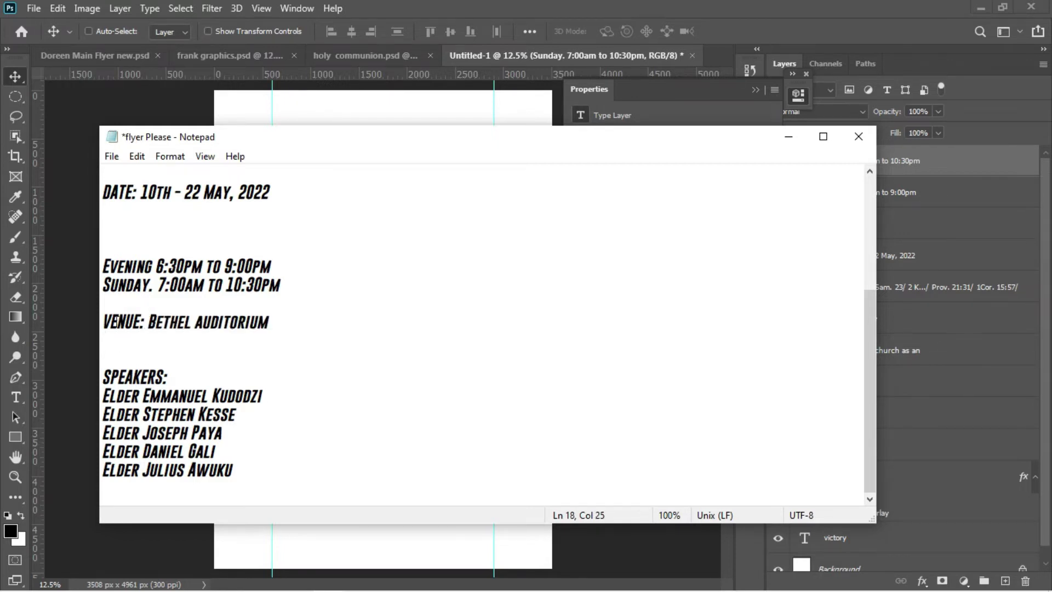
left_click_drag(103, 317, 274, 329)
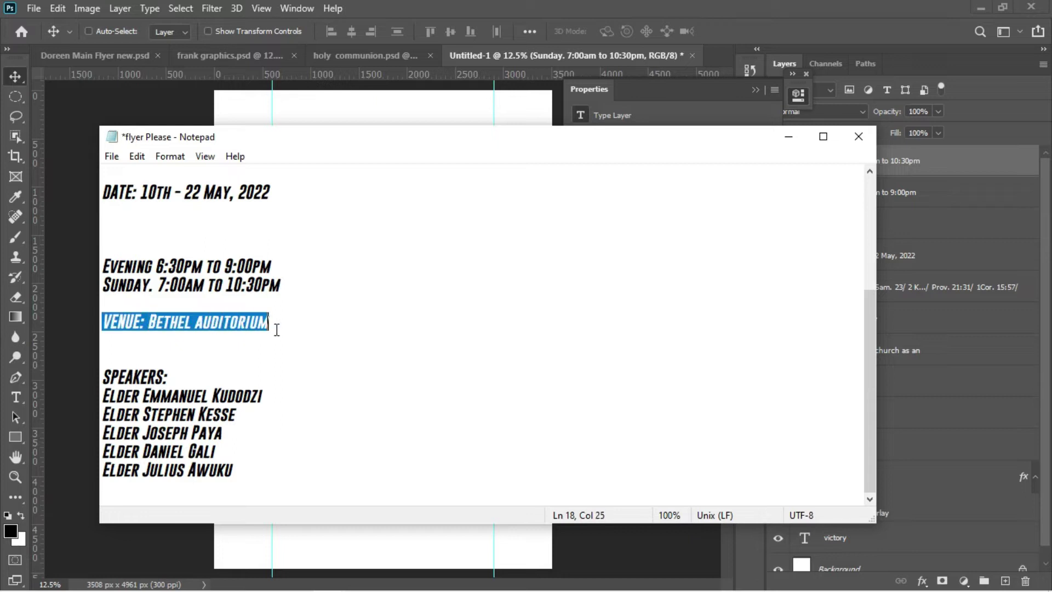
left_click(62, 340)
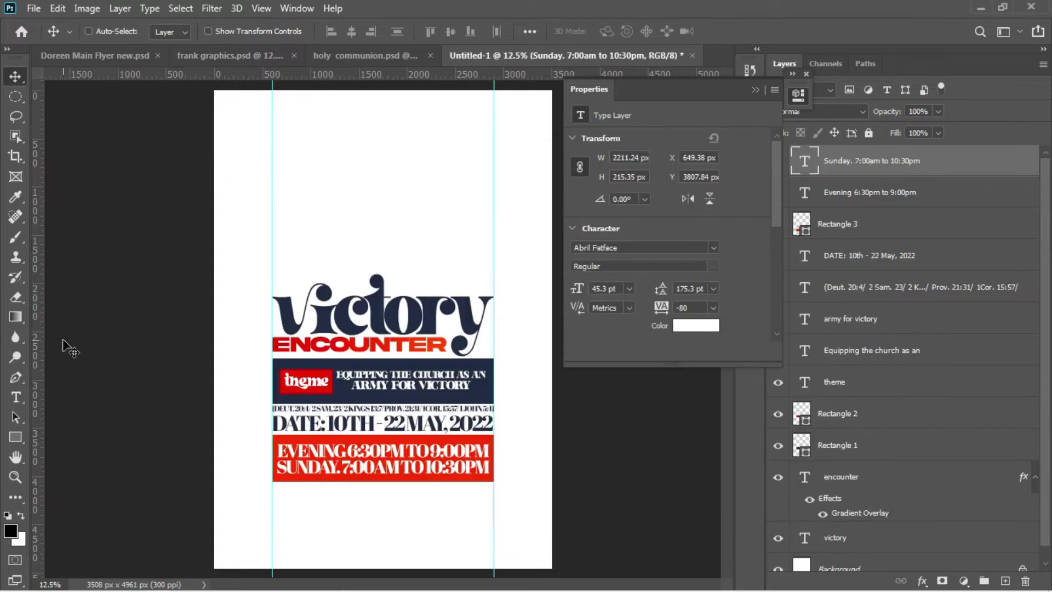
Step: Paste the venue line as new text below the times bar, coloured navy #1e2946
key("t")
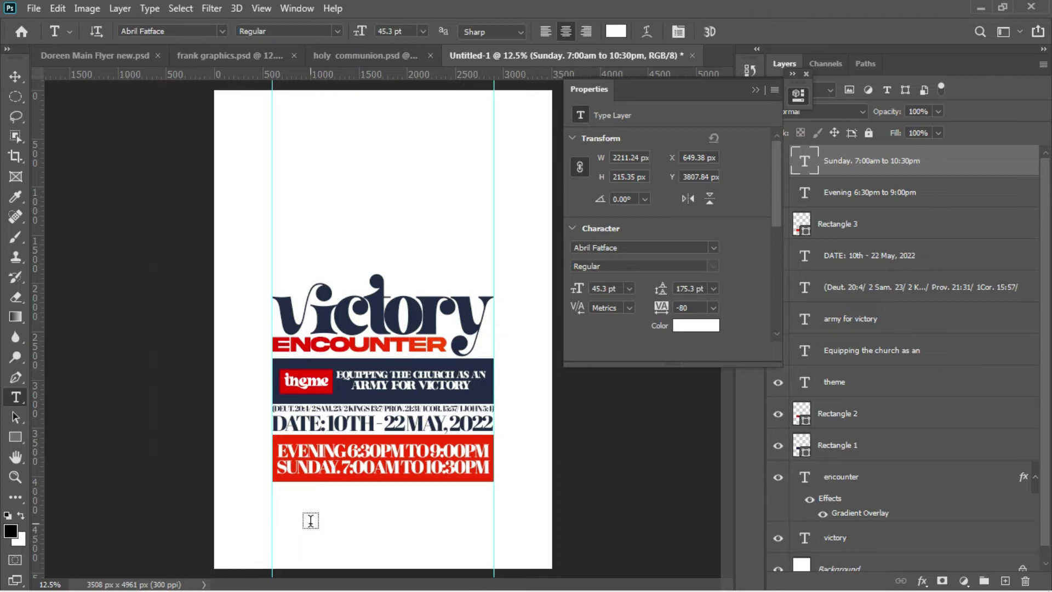
left_click(310, 521)
key("ctrl+v")
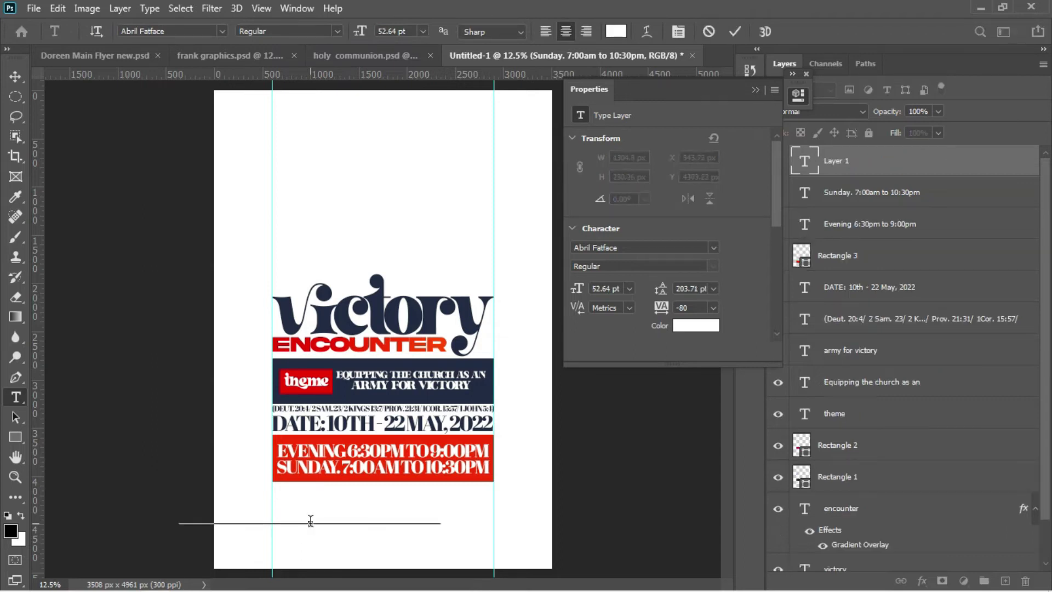
left_click_drag(411, 557, 476, 542)
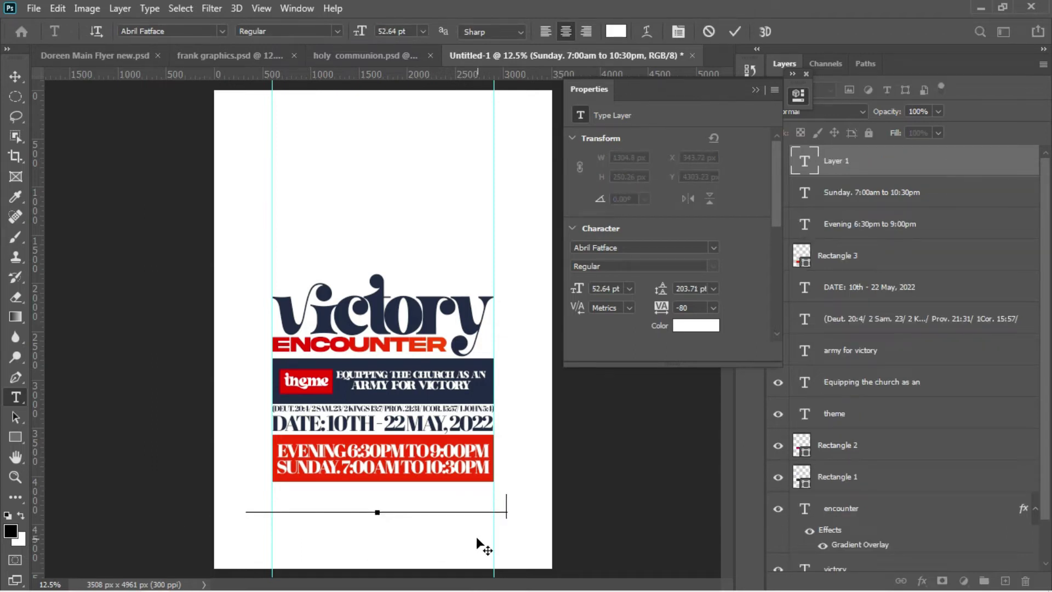
key("ctrl+a")
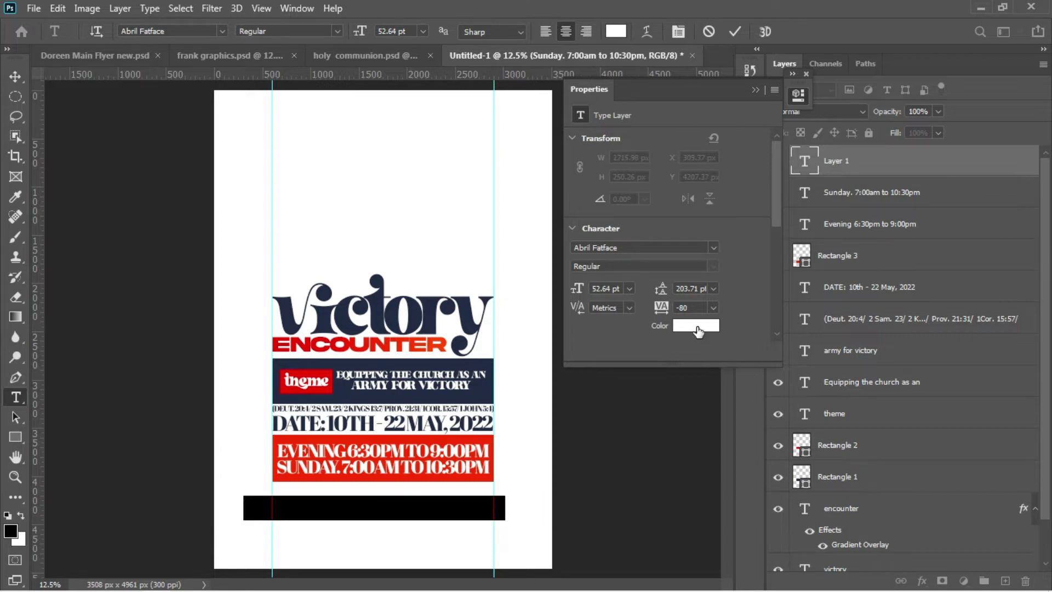
left_click(698, 327)
left_click(480, 384)
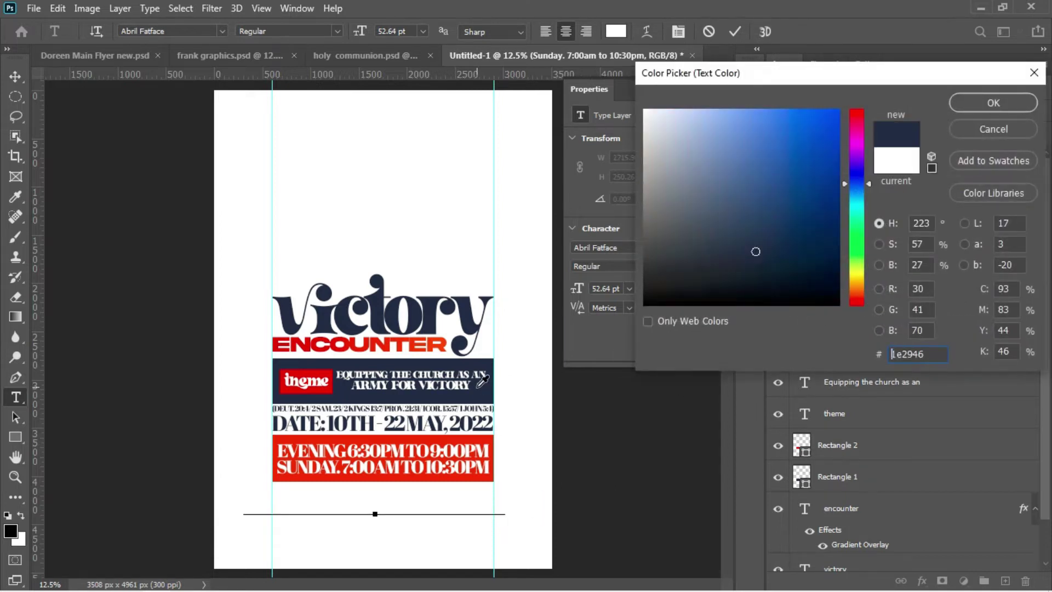
left_click(982, 101)
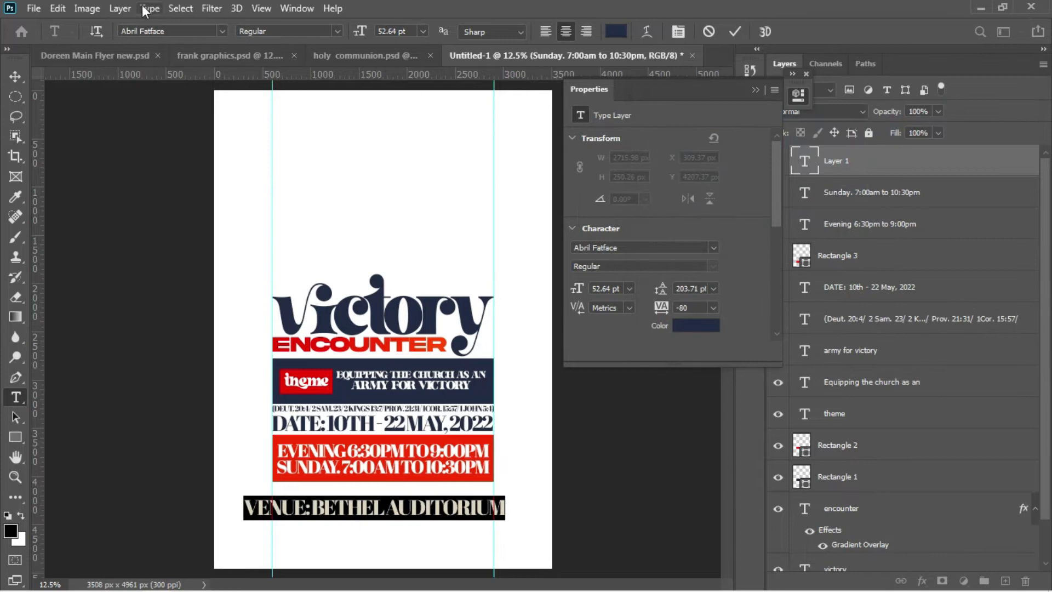
left_click(15, 76)
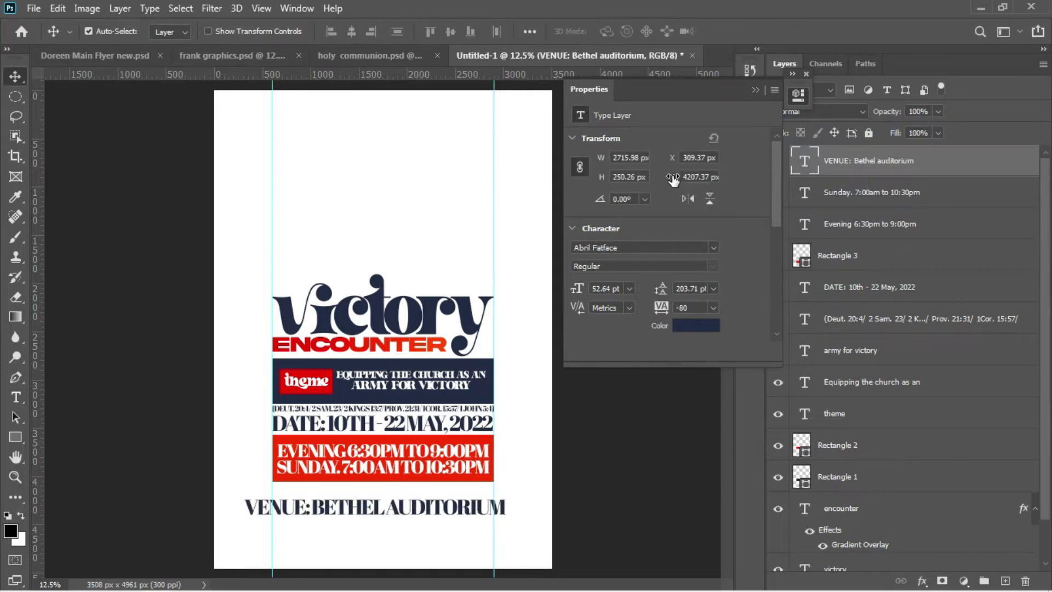
Step: Scale the venue text down to fit the column and nudge it beneath the red bar
key("ctrl+t")
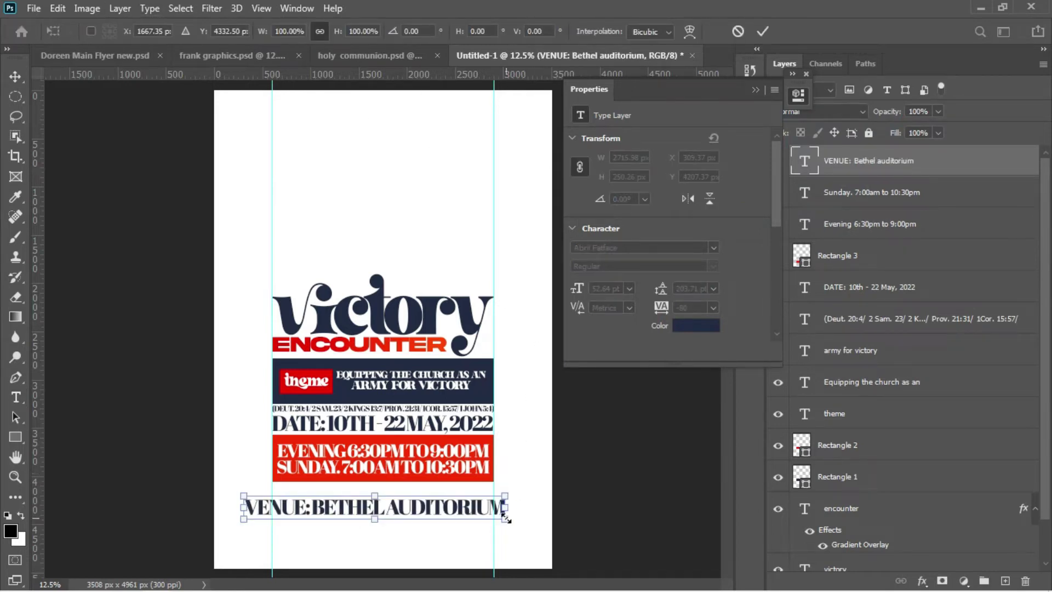
left_click_drag(502, 515, 495, 516)
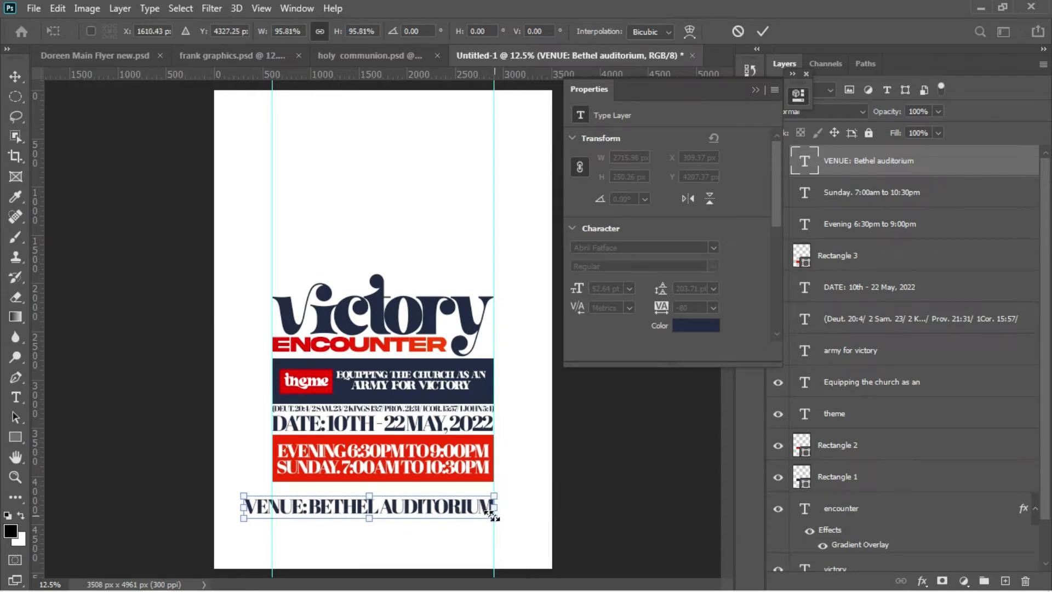
left_click_drag(244, 518, 273, 516)
key("Return")
key("Up")
key("Up")
key("Up")
key("Up")
key("Up")
key("Up")
key("Up")
key("Up")
key("Up")
key("Up")
key("Up")
key("Up")
key("Up")
key("Up")
key("Up")
key("Up")
key("Up")
key("Up")
key("Up")
key("Up")
key("Up")
key("Up")
key("Up")
key("Up")
key("Up")
key("Up")
key("Up")
key("Up")
key("Up")
key("Up")
key("Up")
key("Up")
key("Up")
key("Up")
key("Up")
key("Up")
key("Up")
key("Up")
key("Up")
key("Up")
key("Down")
key("Down")
key("Down")
key("Down")
key("Down")
key("Down")
key("Down")
key("Down")
key("Down")
key("Down")
key("Down")
key("Down")
key("Down")
key("Down")
key("Down")
key("Down")
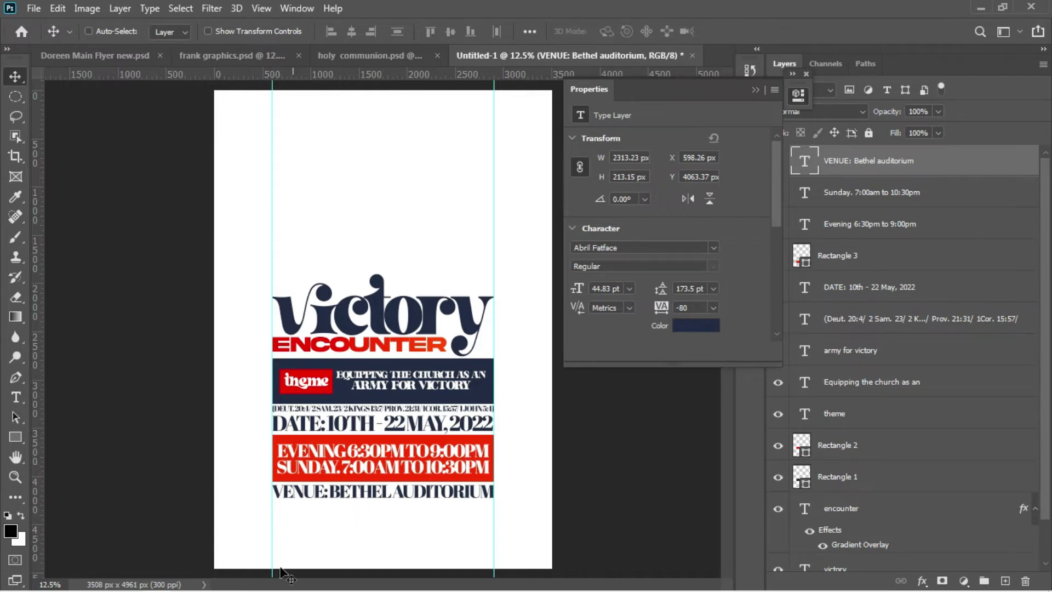
Step: Select the SPEAKERS: heading and elders' names in the Notepad flyer notes
mouse_move(287, 587)
mouse_move(327, 582)
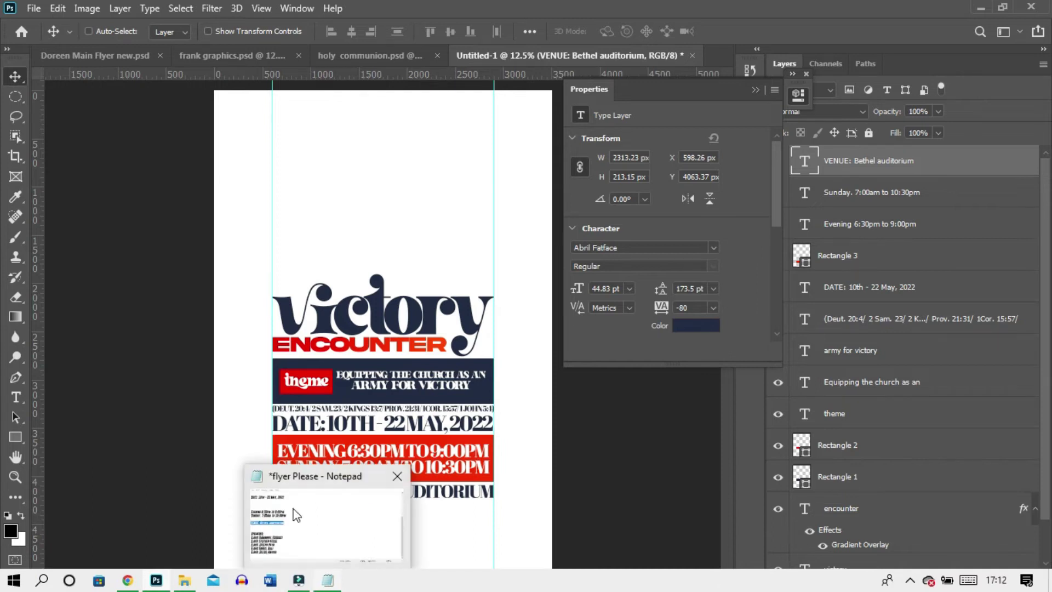
left_click(292, 508)
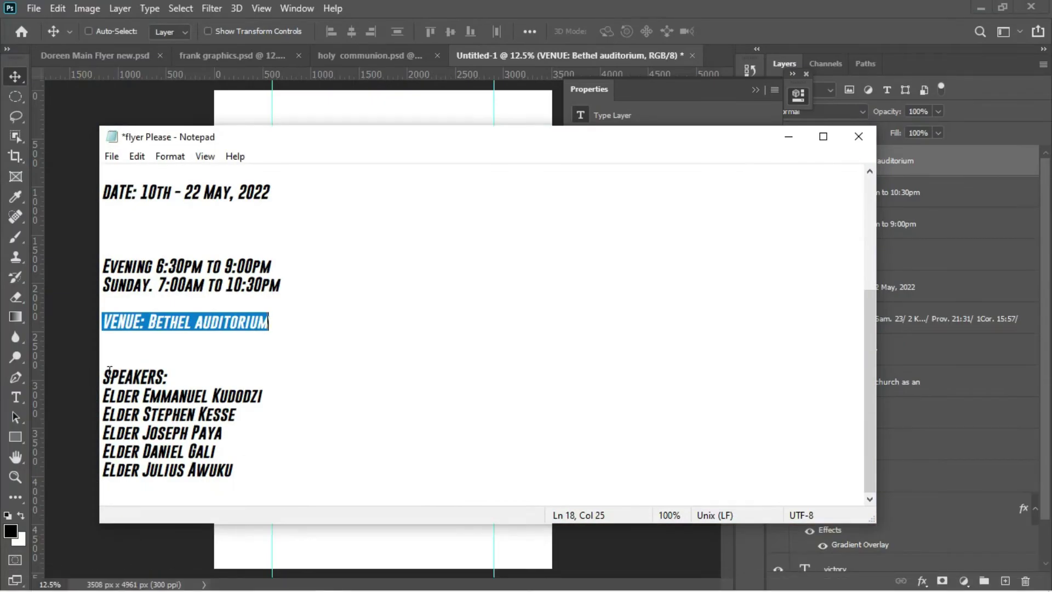
left_click_drag(103, 370, 262, 502)
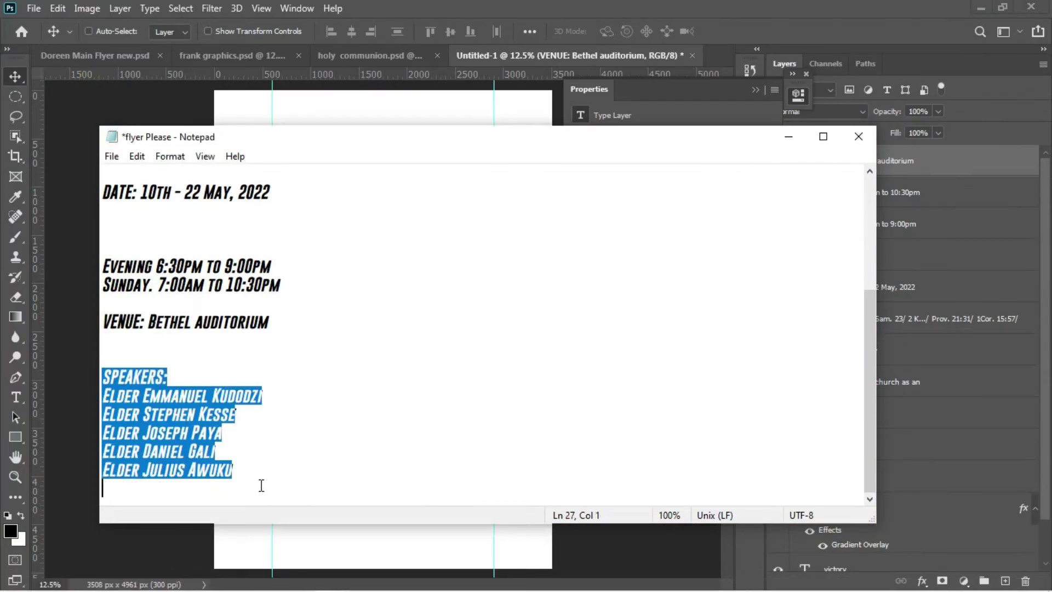
left_click(51, 414)
Step: Paste the speakers list as a new text layer below the venue line
key("t")
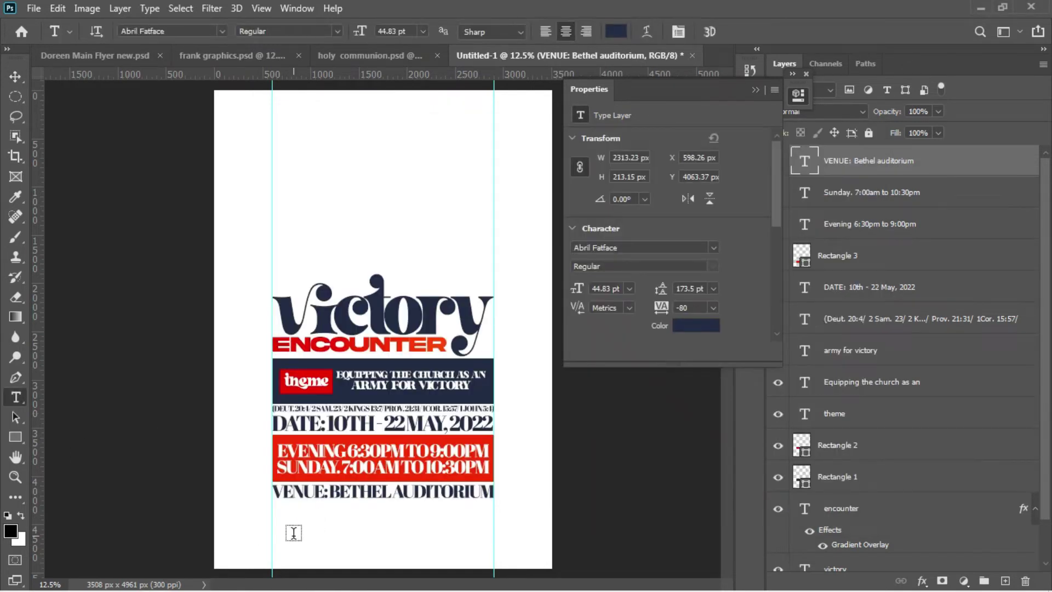
left_click(292, 525)
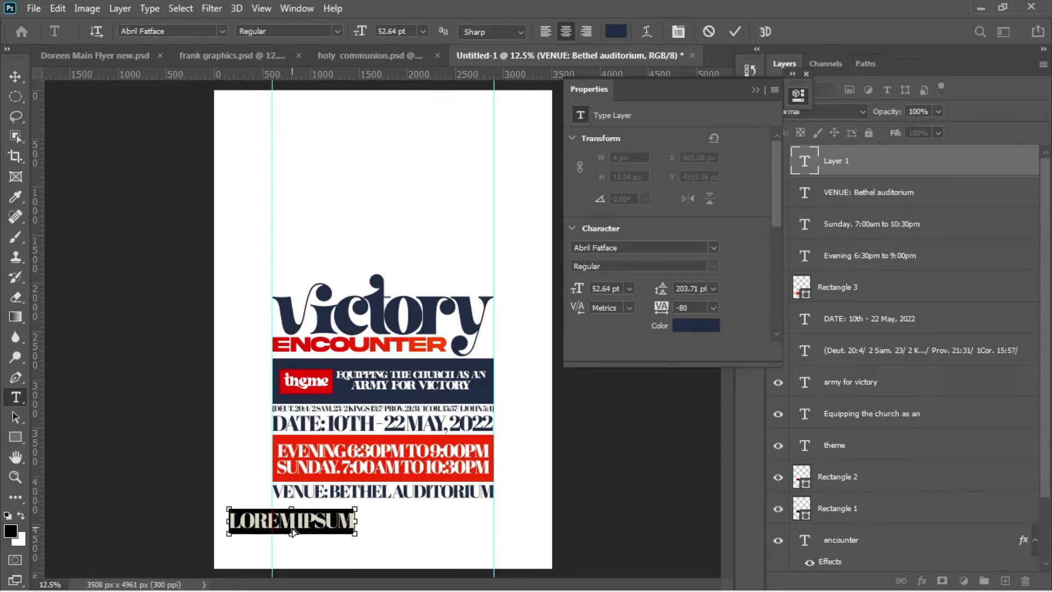
type("SPEAKERS:")
key("ctrl+a")
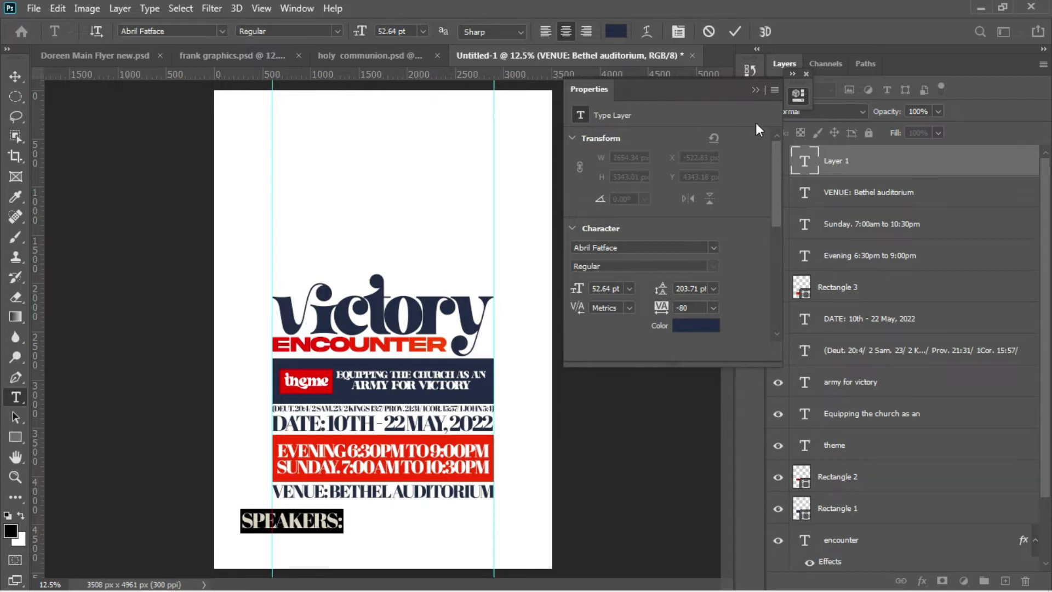
Step: Change the speakers text font to Poppins in a bold weight
left_click(756, 89)
left_click(637, 125)
type("p")
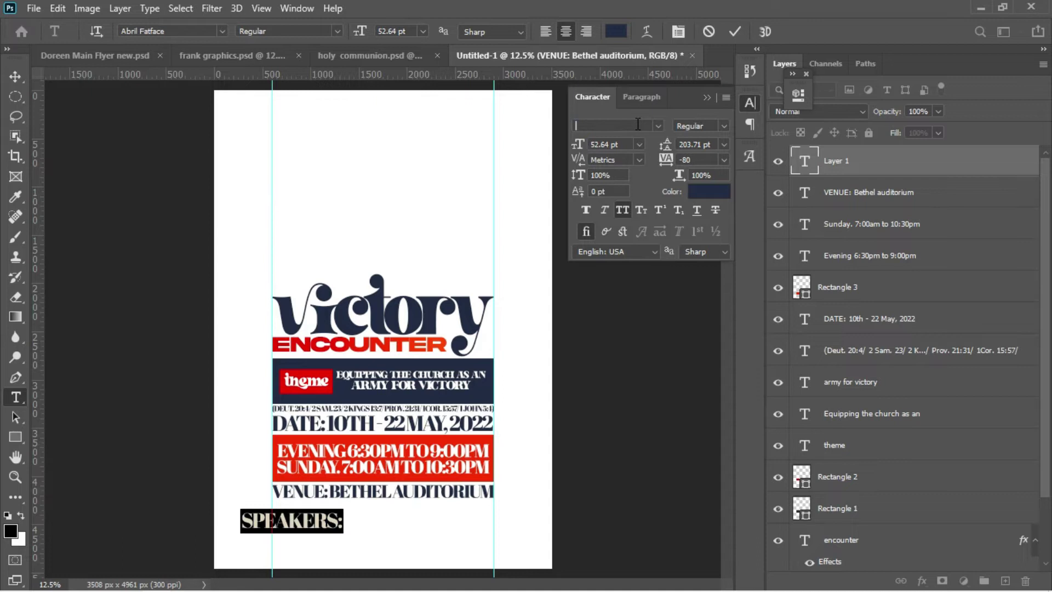
type("oppin")
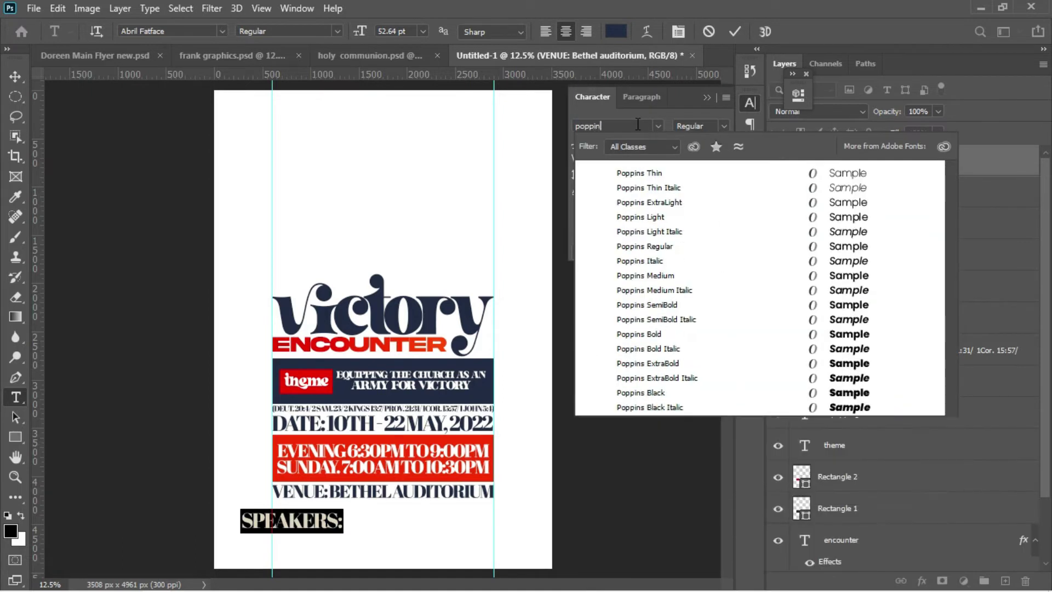
type("s")
key("Return")
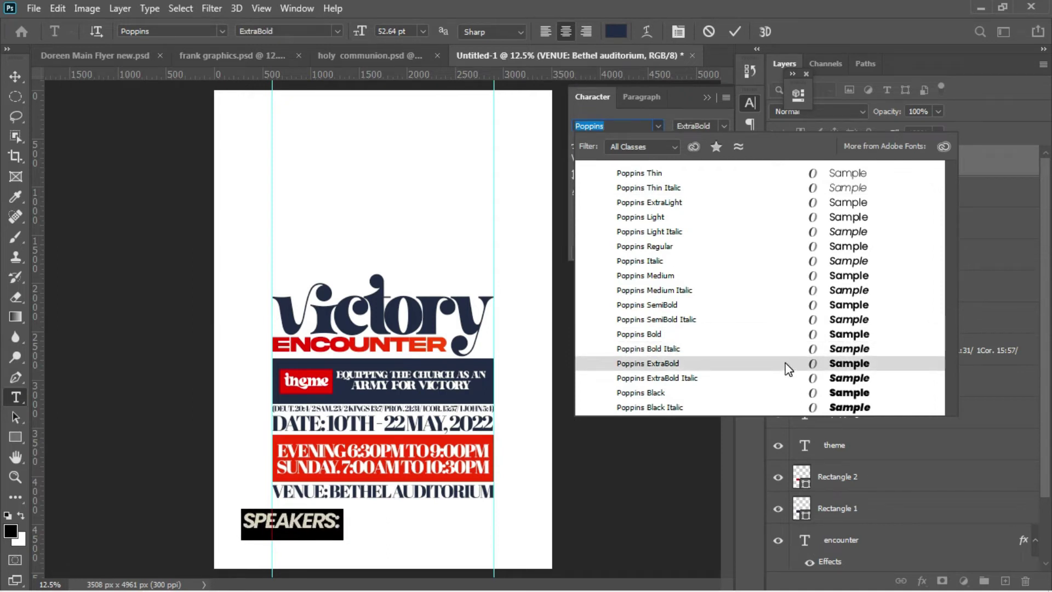
left_click(770, 336)
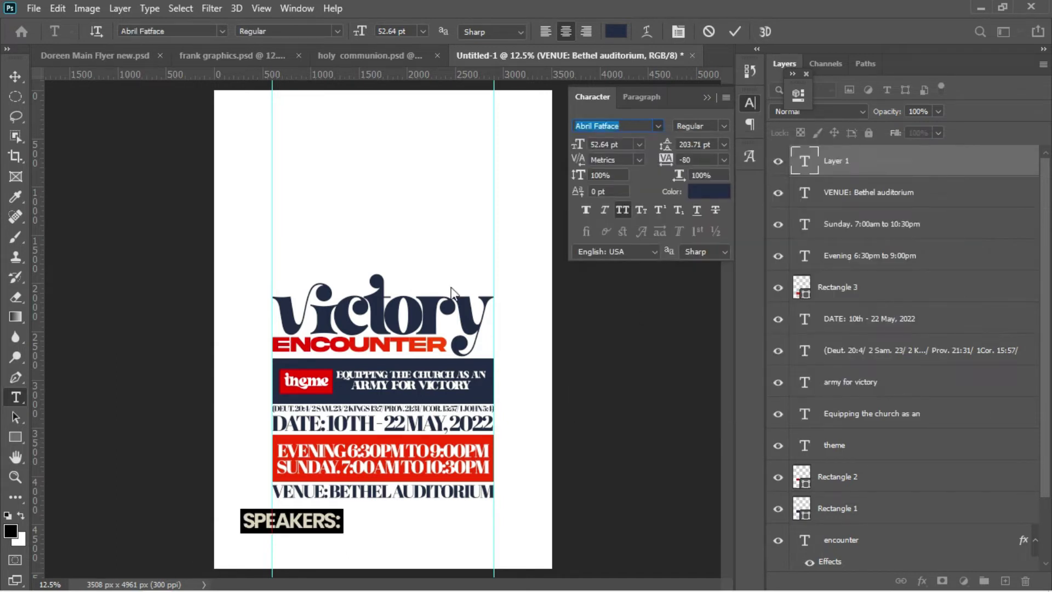
Step: Tighten the speakers list's leading and scale it down to fit beneath the venue line
left_click_drag(667, 147, 540, 134)
left_click(13, 79)
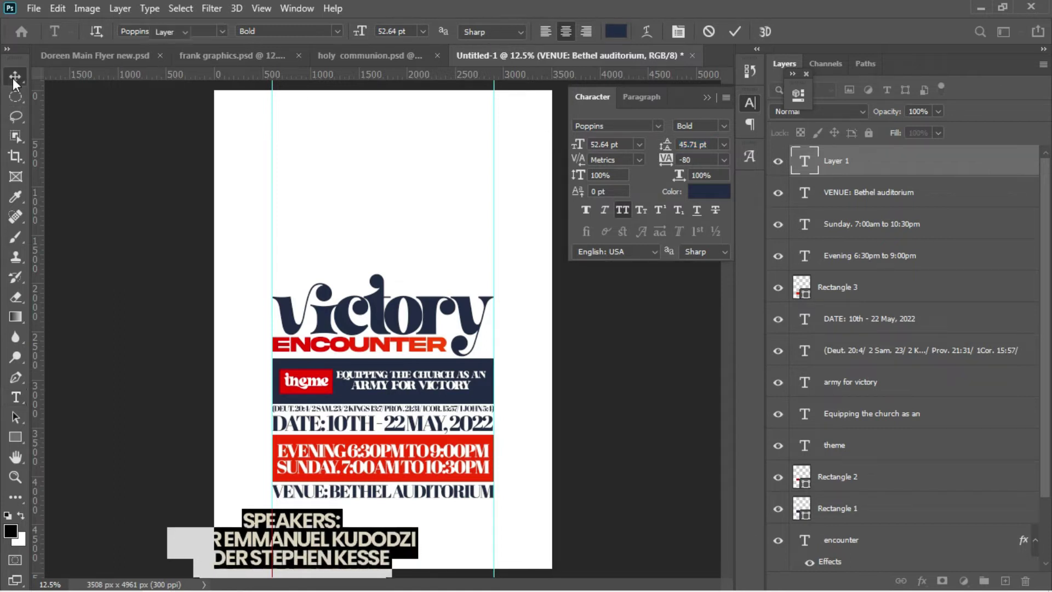
key("ctrl+t")
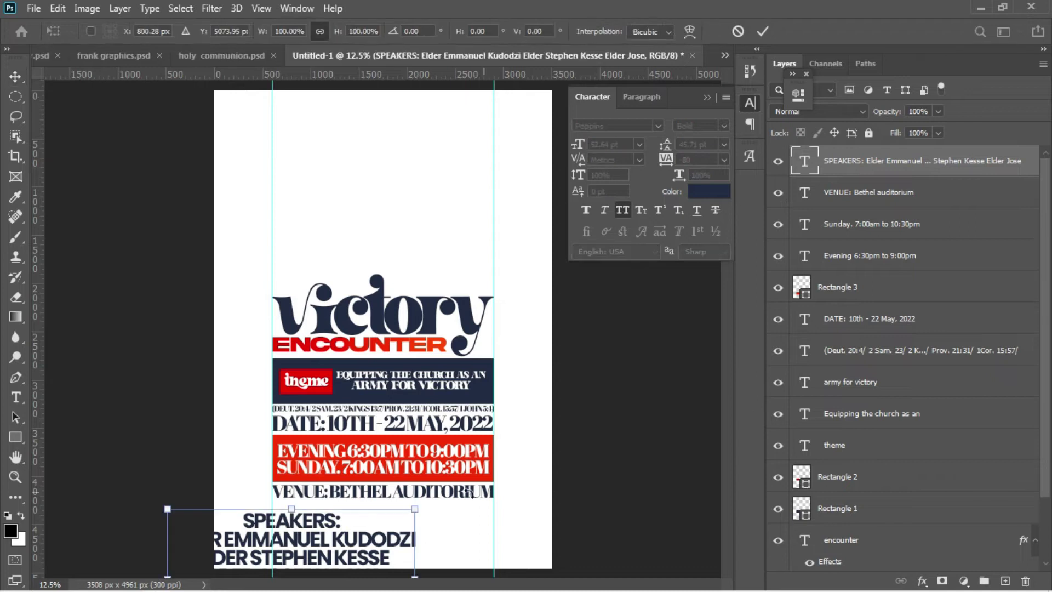
mouse_move(419, 507)
left_mouse_down()
mouse_move(289, 530)
mouse_move(409, 494)
left_mouse_up()
key("Return")
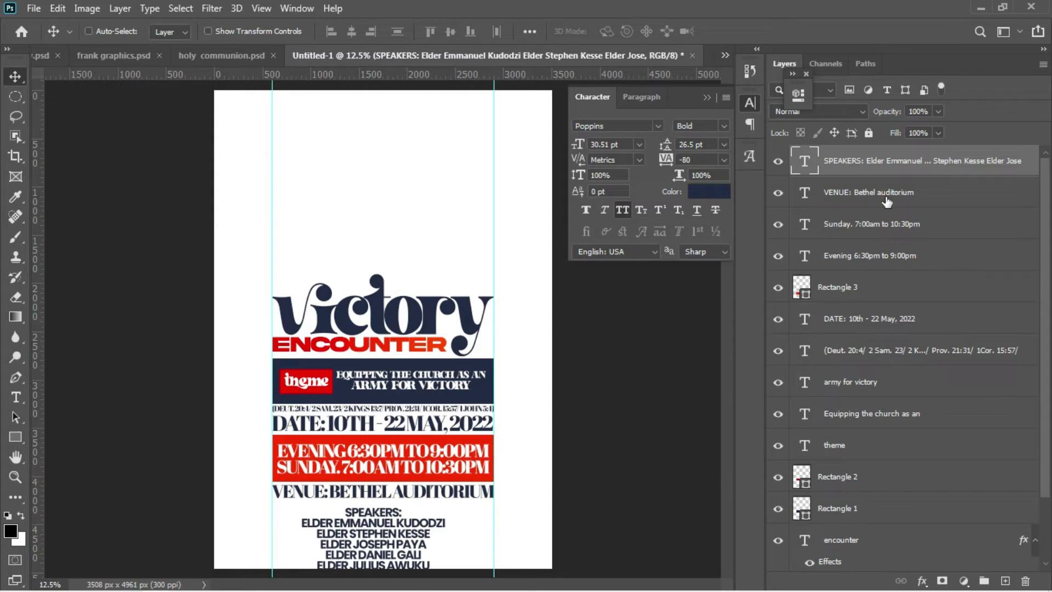
left_click(856, 191)
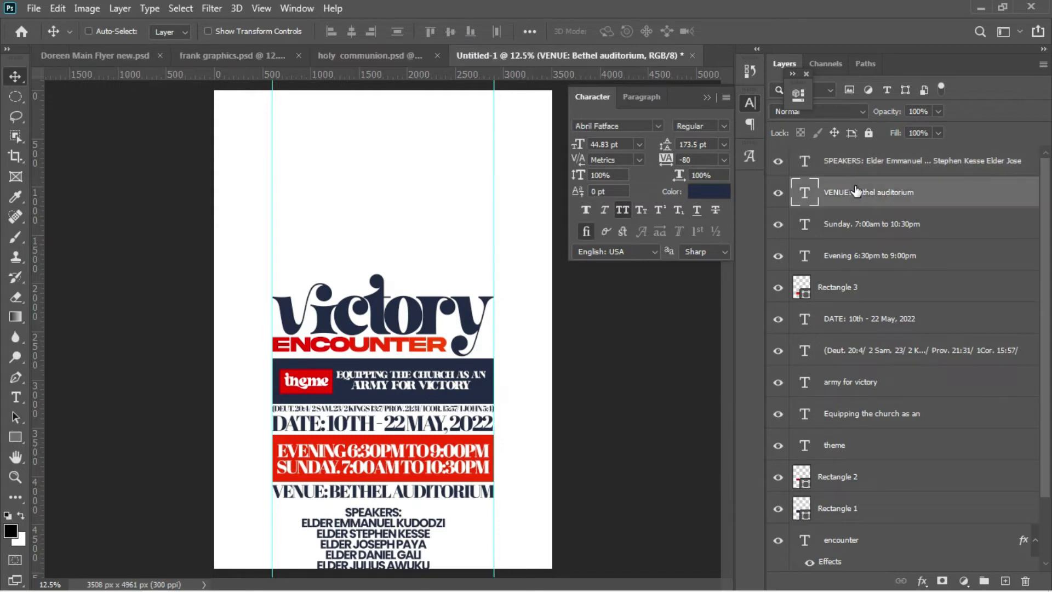
scroll(832, 408, "down", 2)
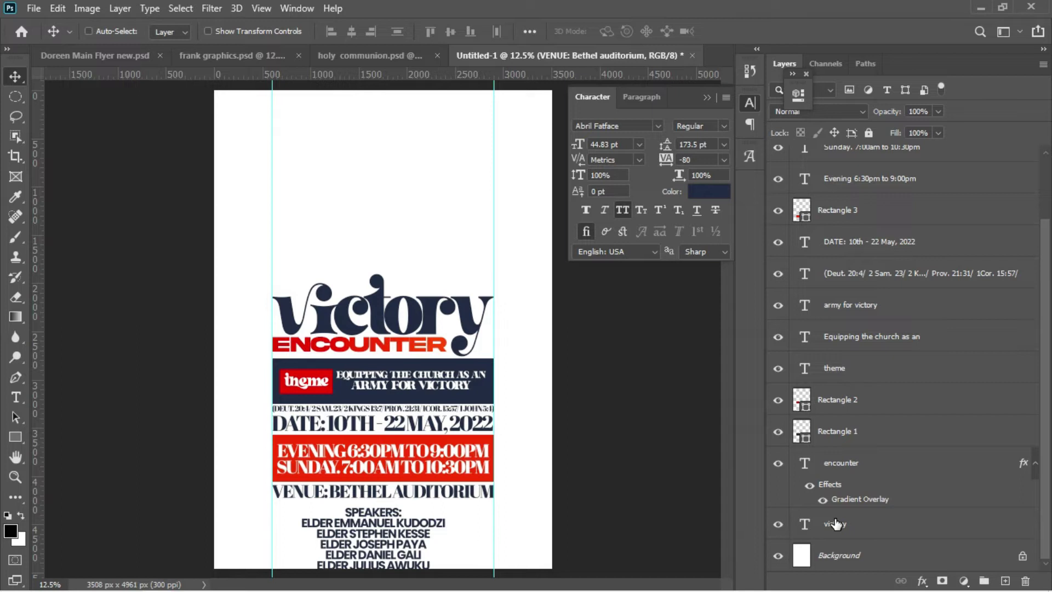
Step: Group the layers from the top down to victory as Group 1, raise it with five Shift+Up nudges, and pick the SPEAKERS layer
left_click(836, 523, "shift")
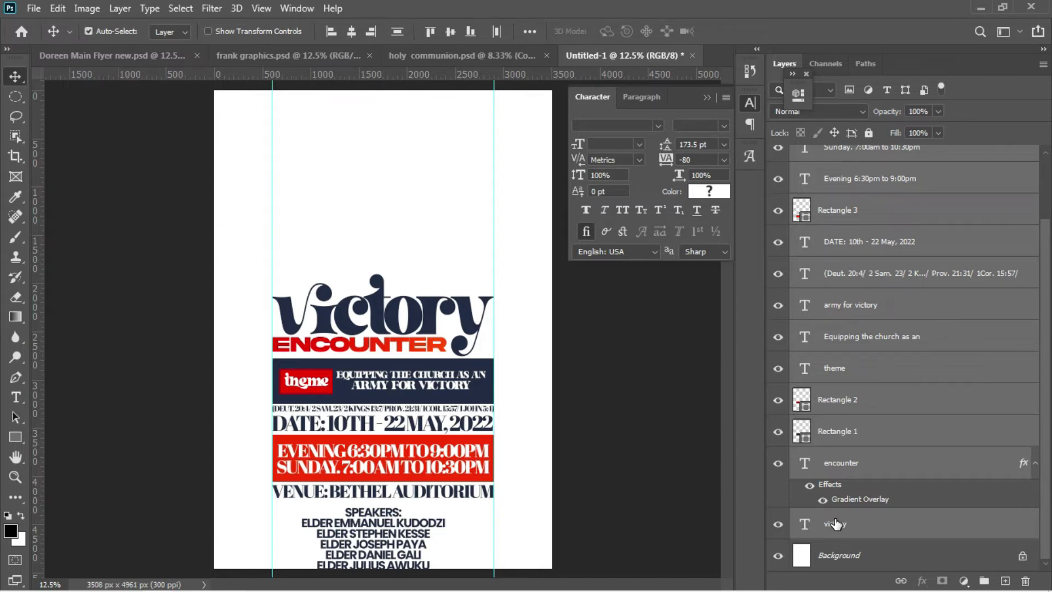
key("ctrl+g")
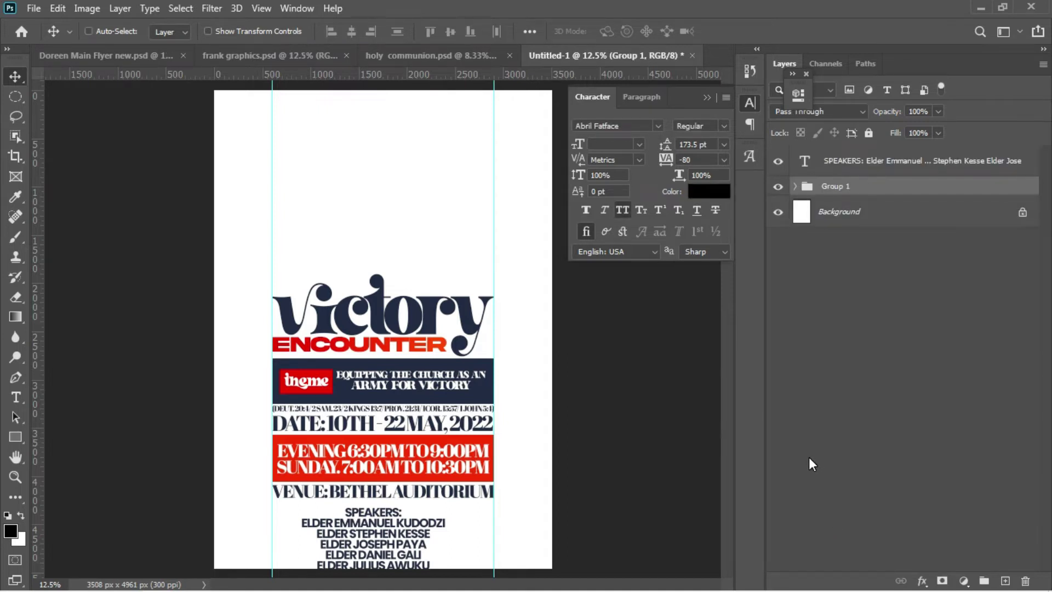
key("shift+Up")
key("shift+Up")
key("shift+Up")
key("shift+Up")
key("shift+Up")
key("shift+Up")
key("shift+Up")
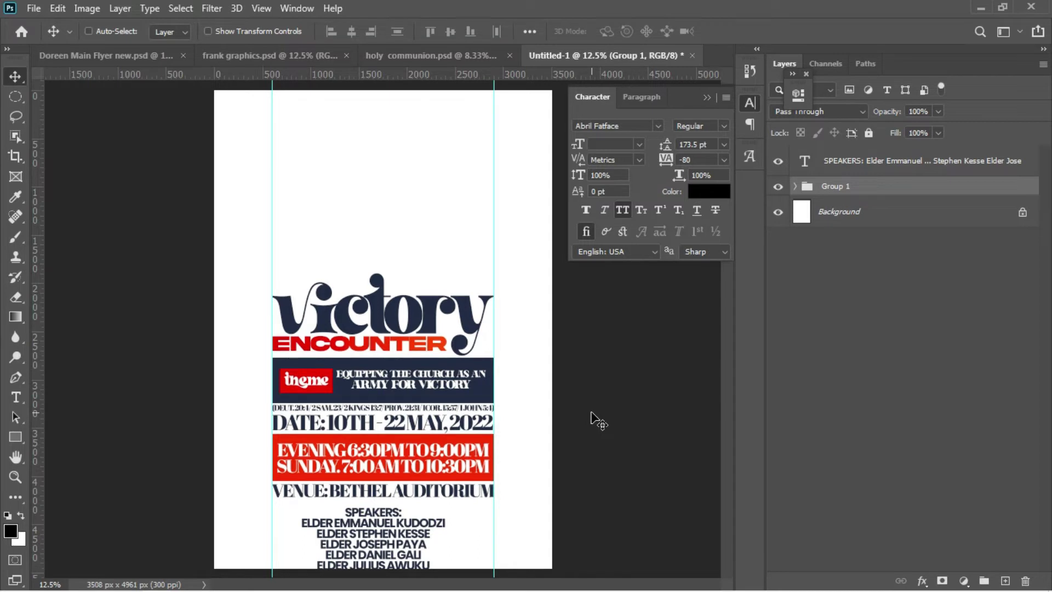
key("shift+Up")
key("shift+Up")
key("shift+Up")
key("shift+Up")
key("shift+Up")
key("shift+Up")
key("shift+Up")
key("shift+Up")
key("shift+Up")
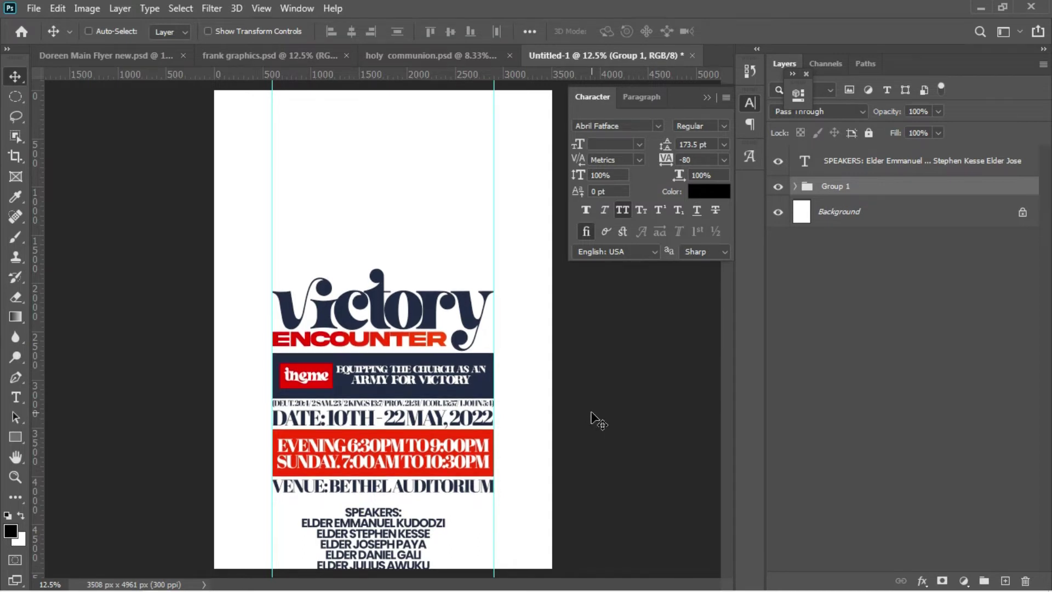
key("shift+Up")
key("shift+Up")
key("shift+Up")
key("shift+Up")
key("shift+Up")
key("shift+Up")
key("shift+Up")
key("shift+Up")
key("shift+Up")
key("shift+Up")
key("shift+Up")
key("shift+Up")
key("shift+Up")
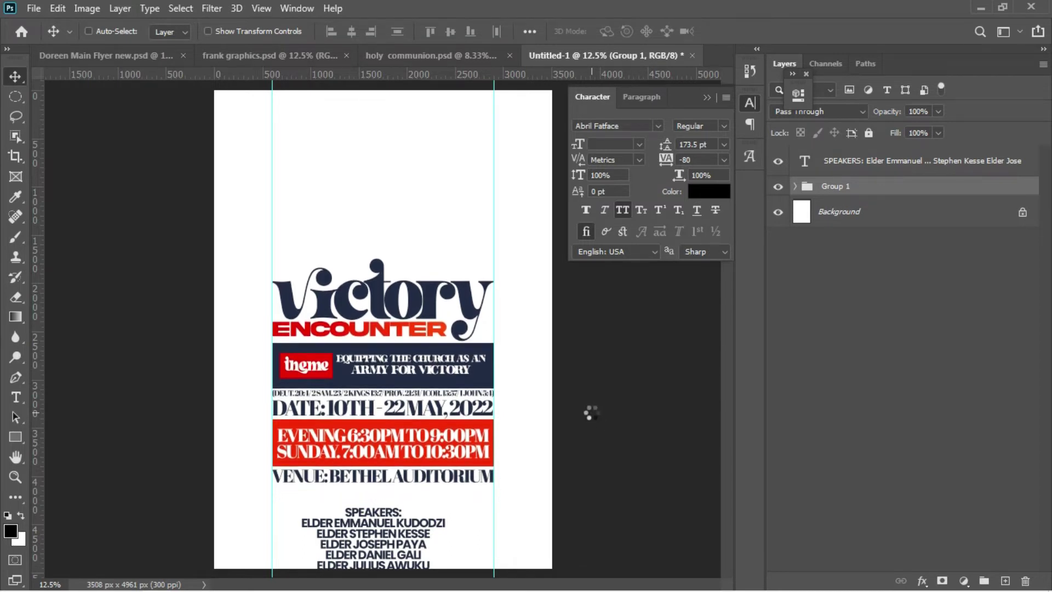
key("shift+Up")
key("shift+Up")
key("shift+Up")
key("shift+Up")
key("shift+Up")
key("shift+Up")
key("shift+Up")
key("shift+Up")
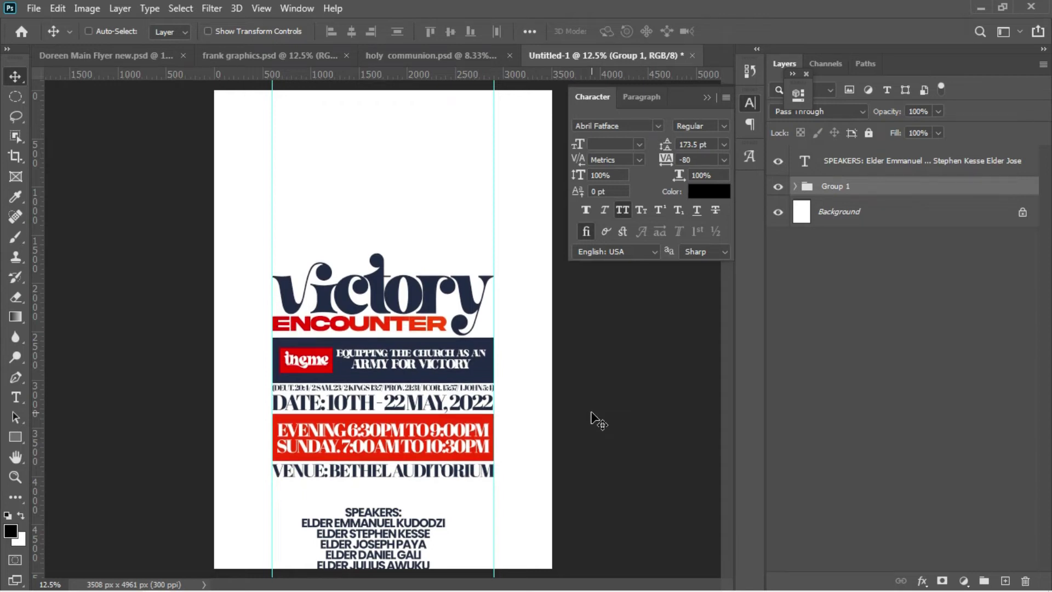
key("shift+Up")
key("shift+Up")
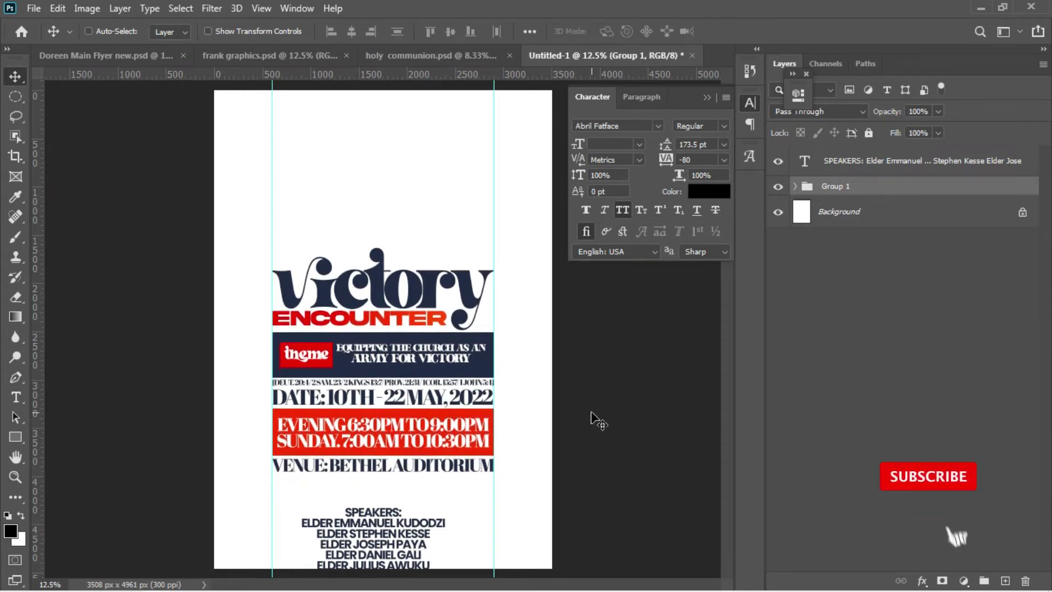
right_click(394, 526)
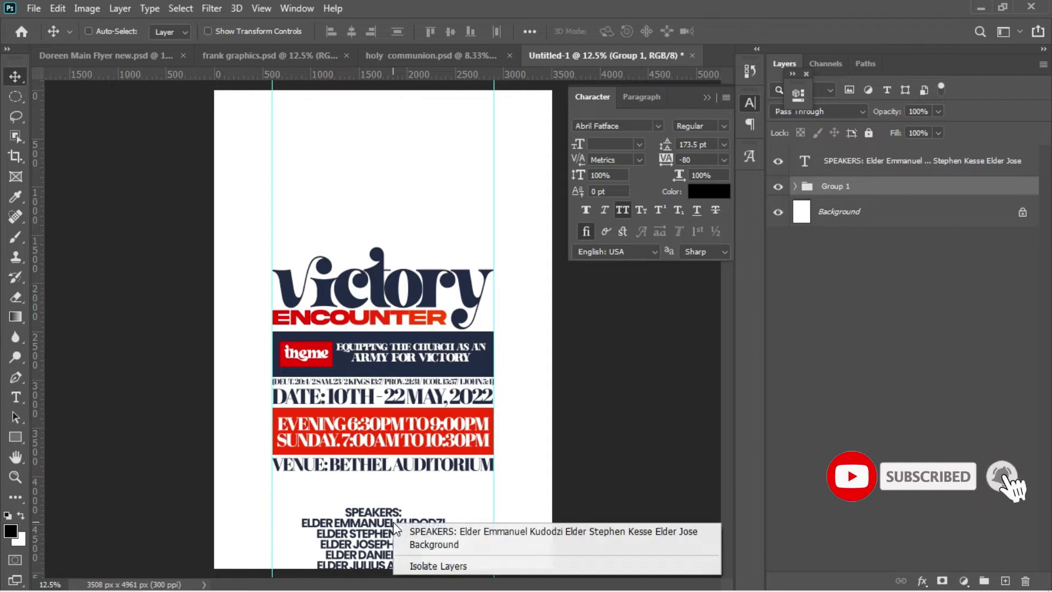
left_click(405, 527)
Step: Raise the SPEAKERS text a few nudges and centre it horizontally on the canvas
key("shift+Up")
key("shift+Up")
key("shift+Up")
key("shift+Up")
key("shift+Up")
key("shift+Up")
key("shift+Up")
key("shift+Up")
key("shift+Up")
key("shift+Up")
key("shift+Up")
key("shift+Up")
key("shift+Up")
key("shift+Up")
key("shift+Up")
key("shift+Up")
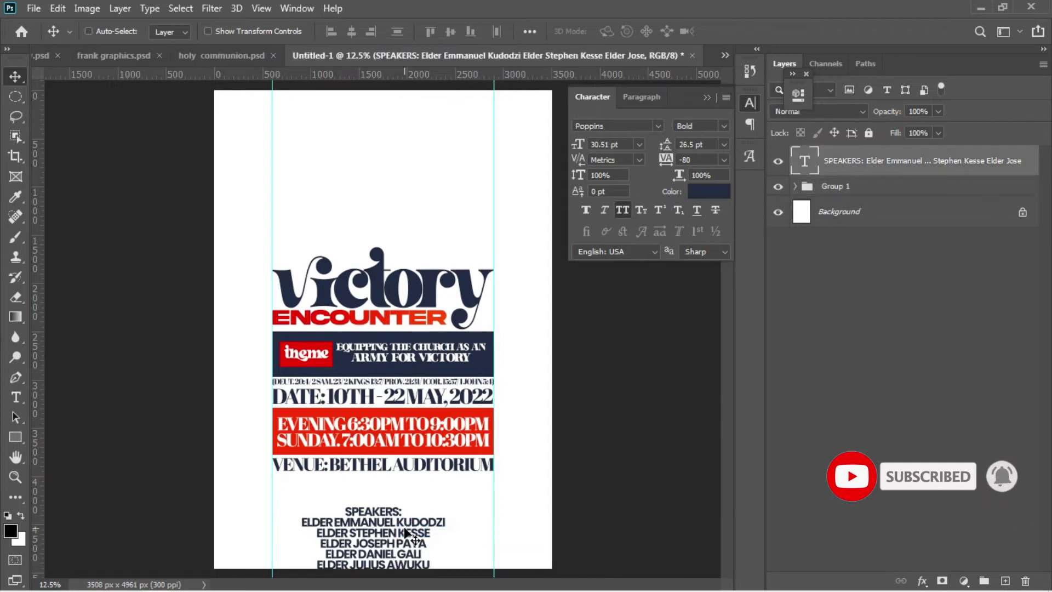
key("shift+Up")
key("shift+Up")
key("shift+Up")
key("shift+Up")
key("shift+Up")
key("shift+Up")
key("shift+Up")
key("shift+Up")
key("shift+Up")
key("shift+Up")
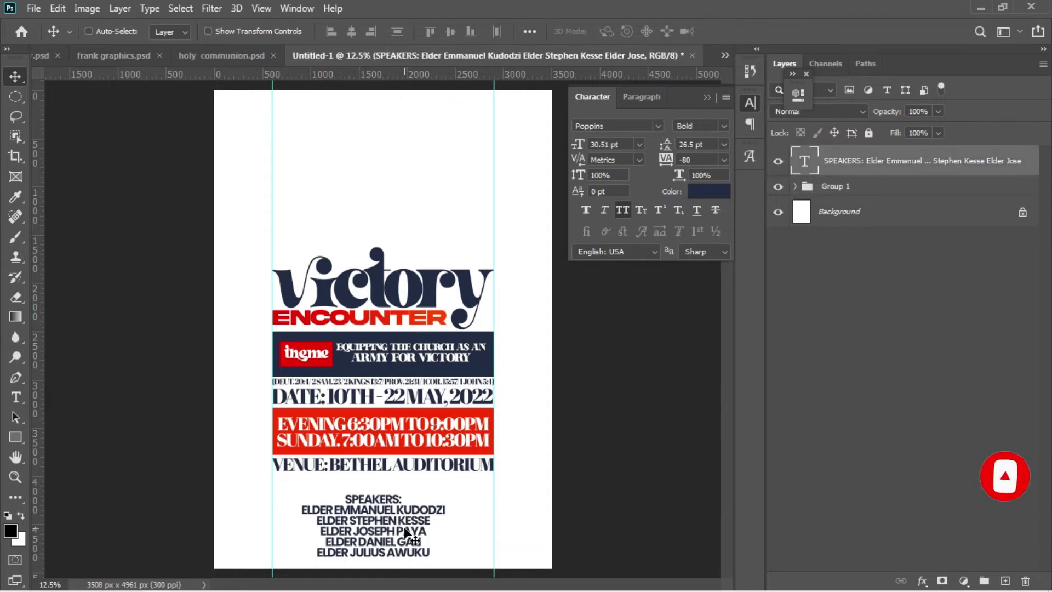
key("ctrl")
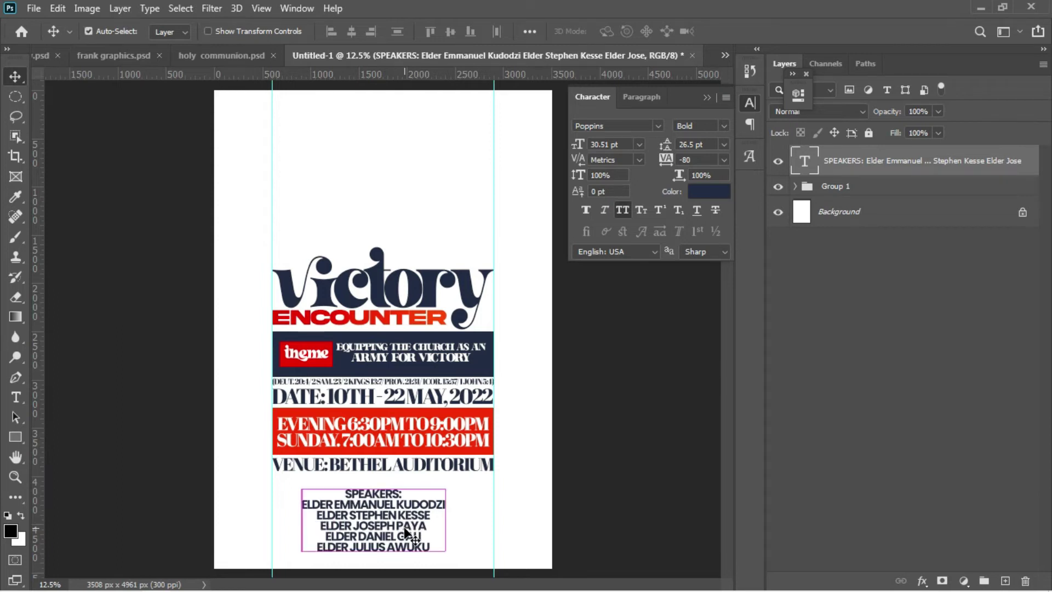
key("ctrl+a")
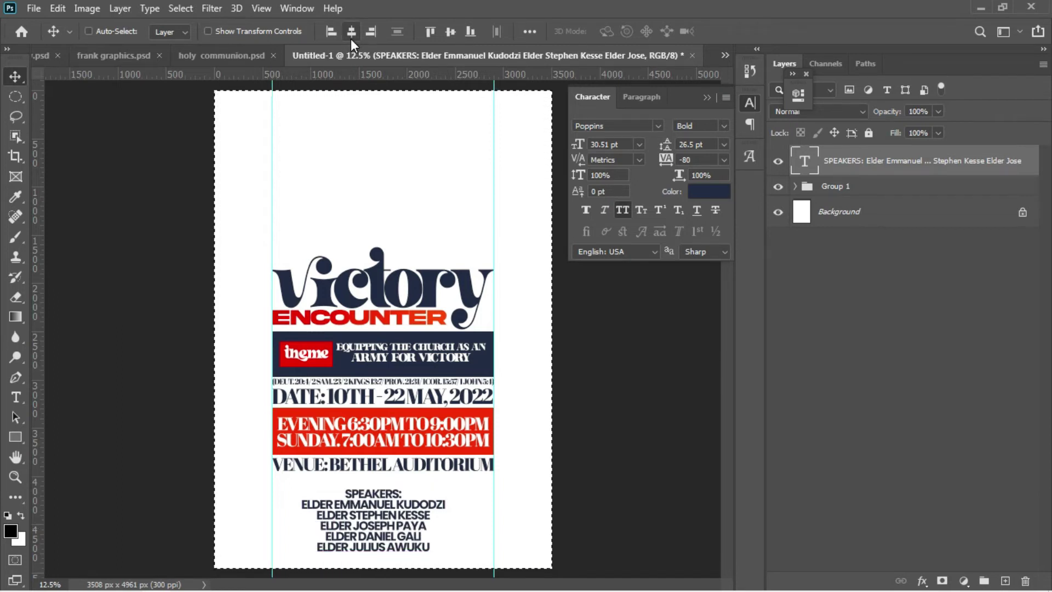
left_click(351, 38)
key("ctrl+d")
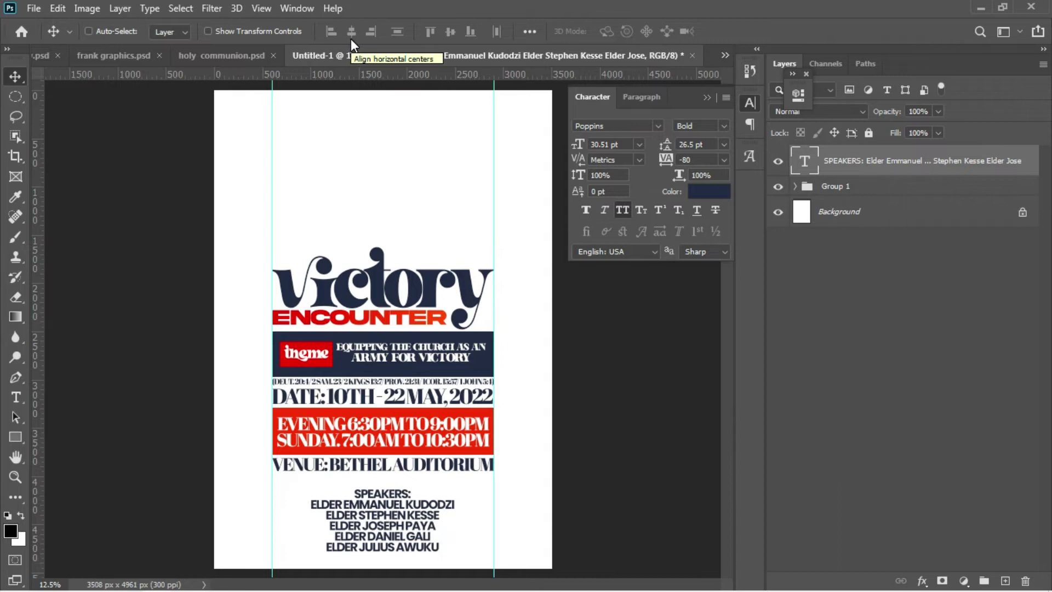
key("shift+Up")
key("shift+Up")
key("shift+Up")
key("shift+Up")
key("shift+Up")
key("shift+Up")
key("shift+Up")
key("shift+Up")
key("shift+Up")
key("shift+Up")
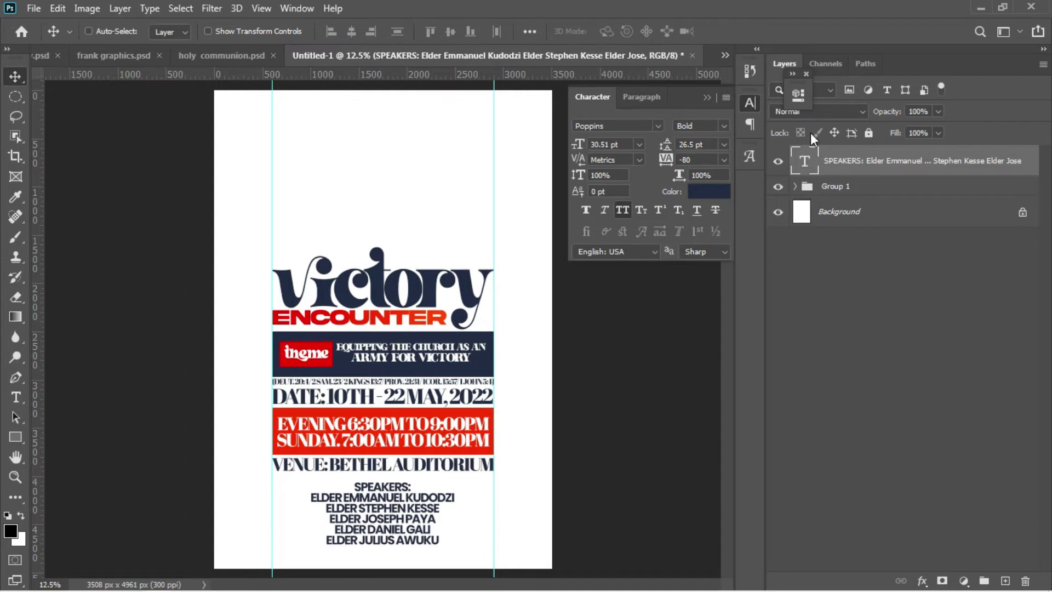
Step: Move the SPEAKERS layer into Group 1 and check the group's contents by toggling its visibility
left_click_drag(856, 171, 850, 185)
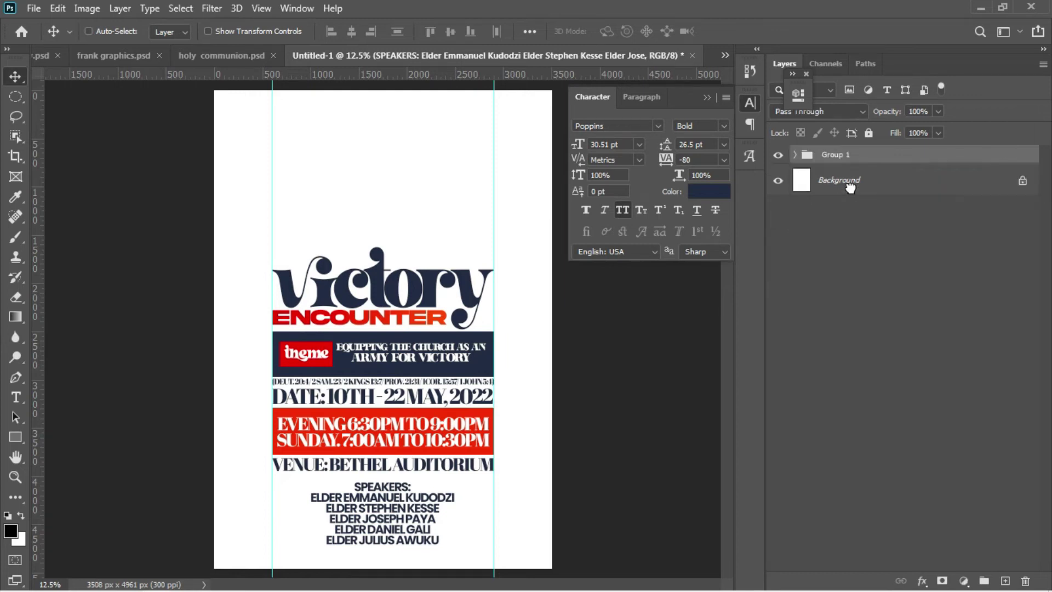
left_click(779, 157)
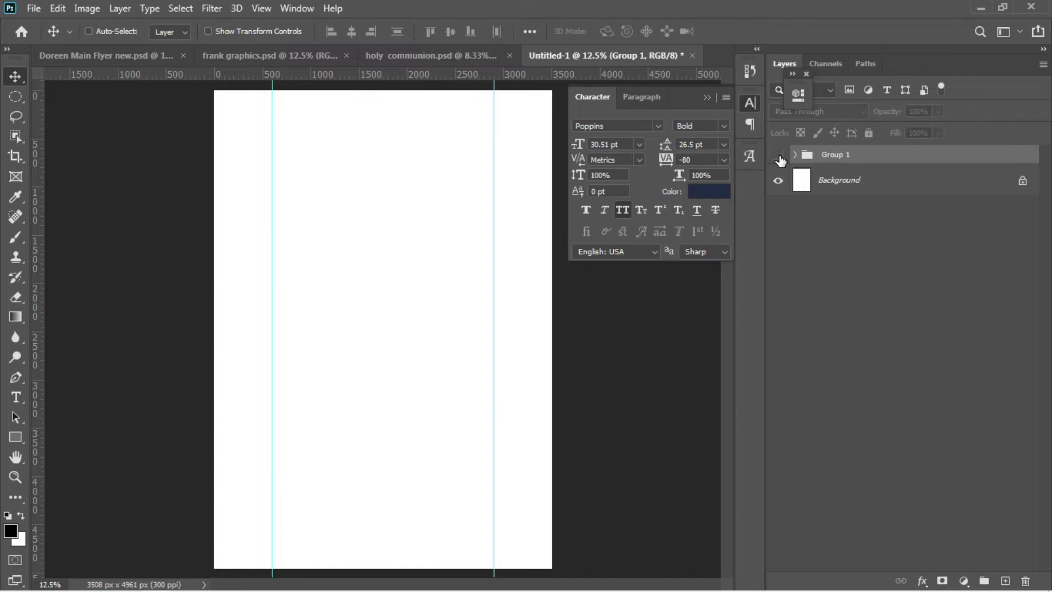
left_click(778, 156)
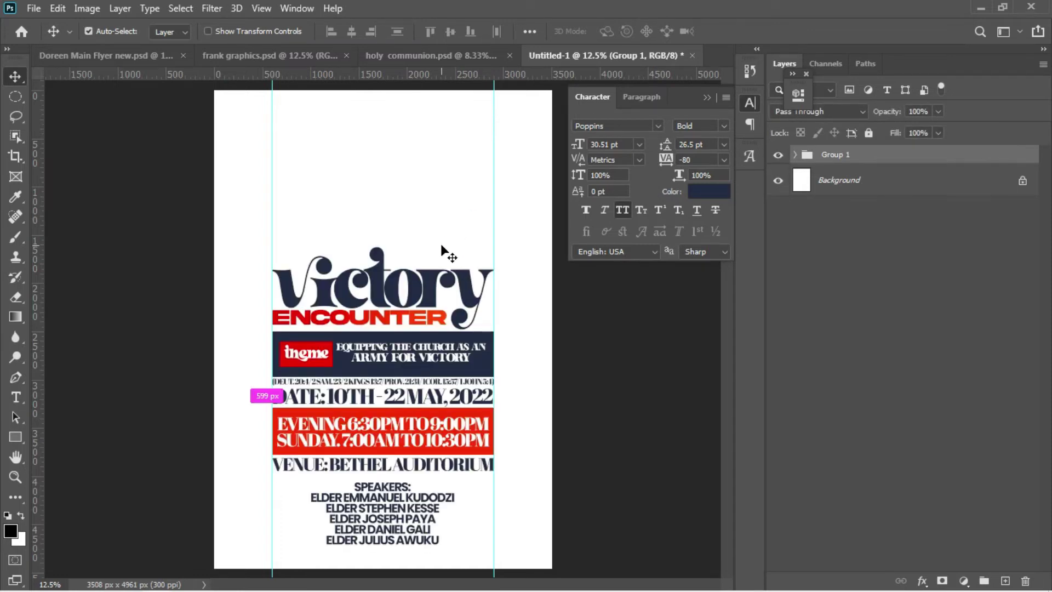
Step: Scale Group 1 up to about 103%
key("ctrl+t")
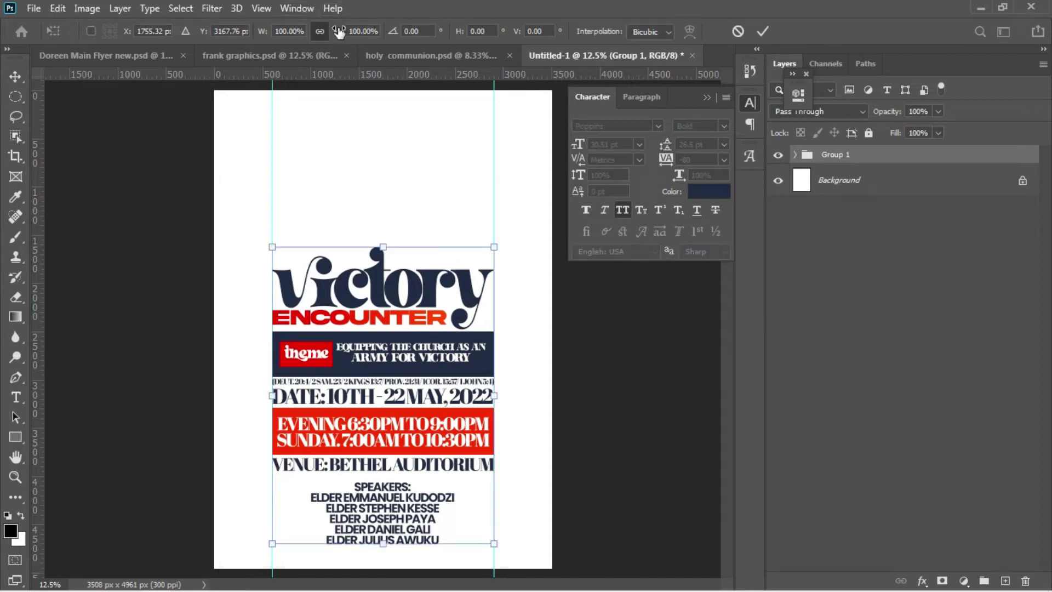
left_click_drag(339, 31, 343, 32)
key("Return")
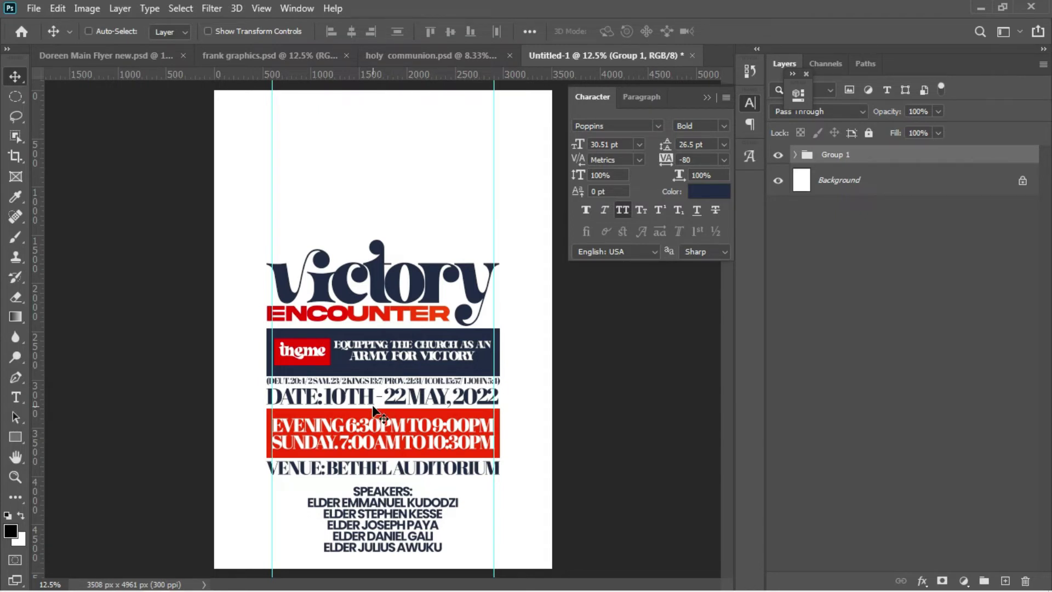
Step: Align Group 1 to the horizontal centre of the canvas
key("ctrl+a")
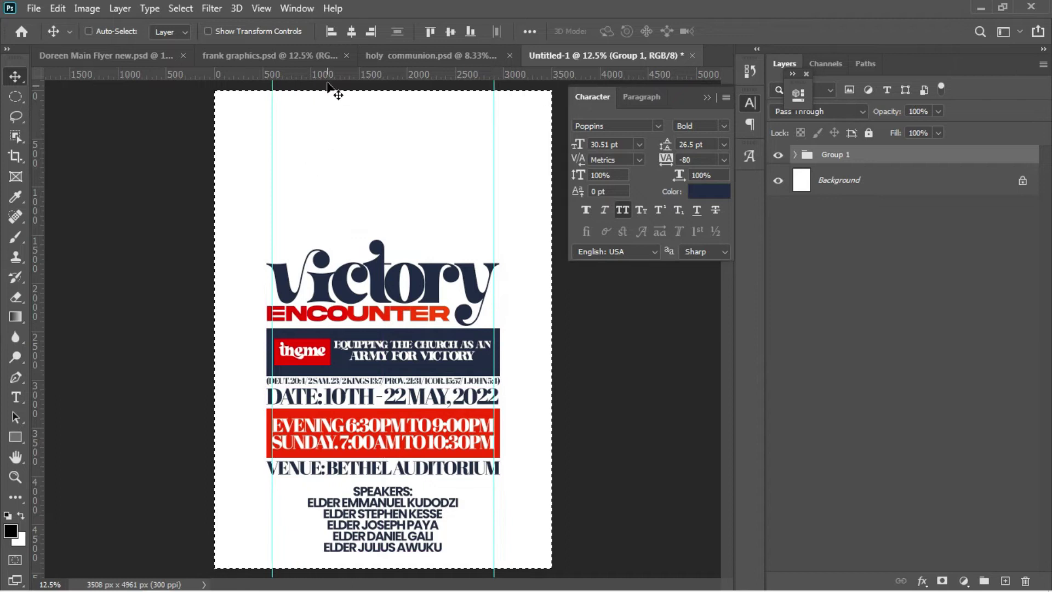
left_click(351, 33)
key("ctrl+d")
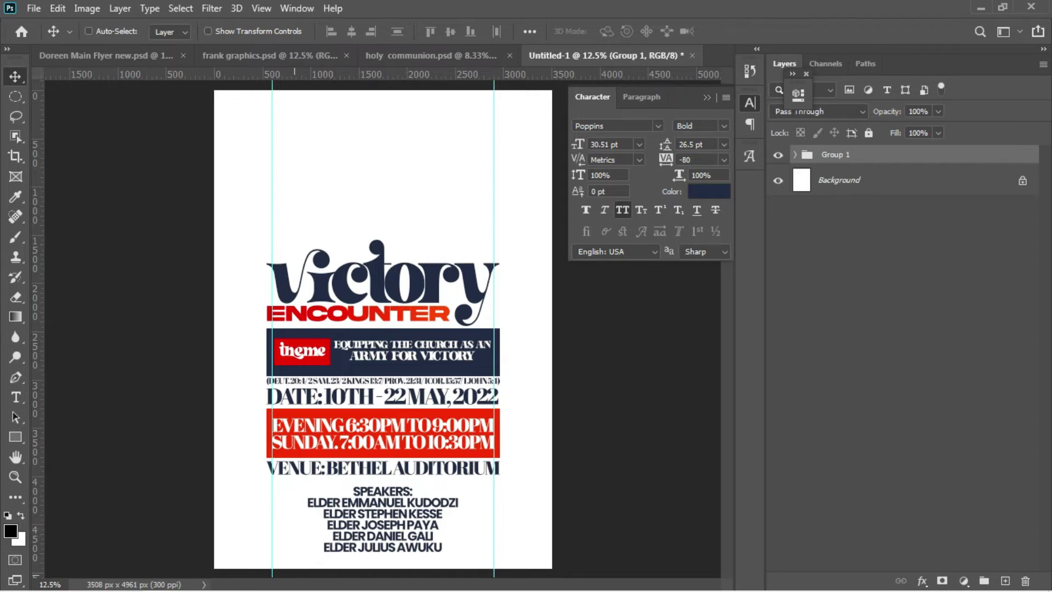
Step: Place the pics photo from the video folder onto the flyer, scale it to about 21%, then hide it
mouse_move(289, 588)
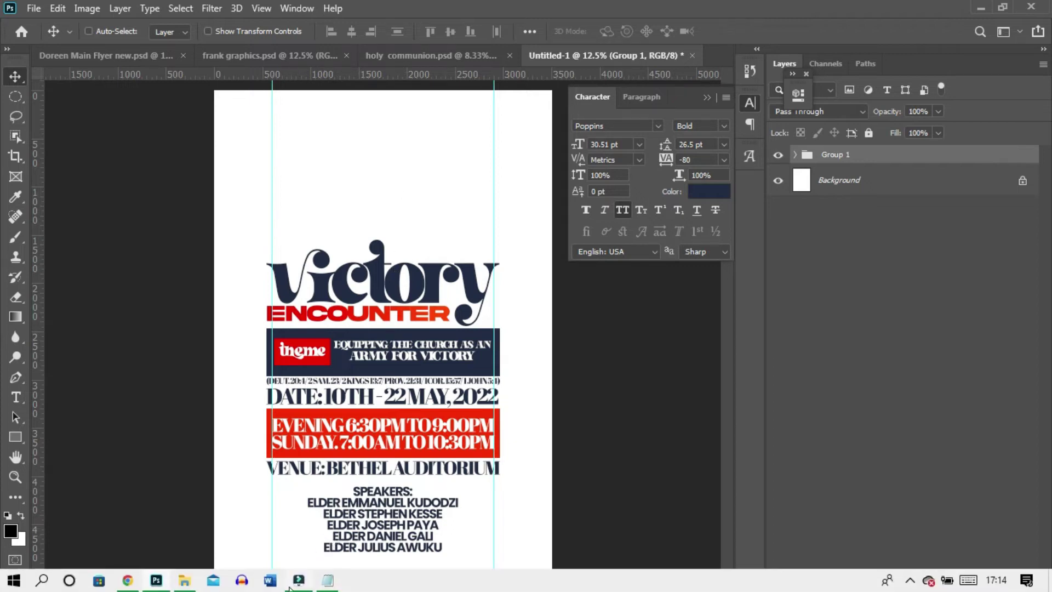
left_click(182, 583)
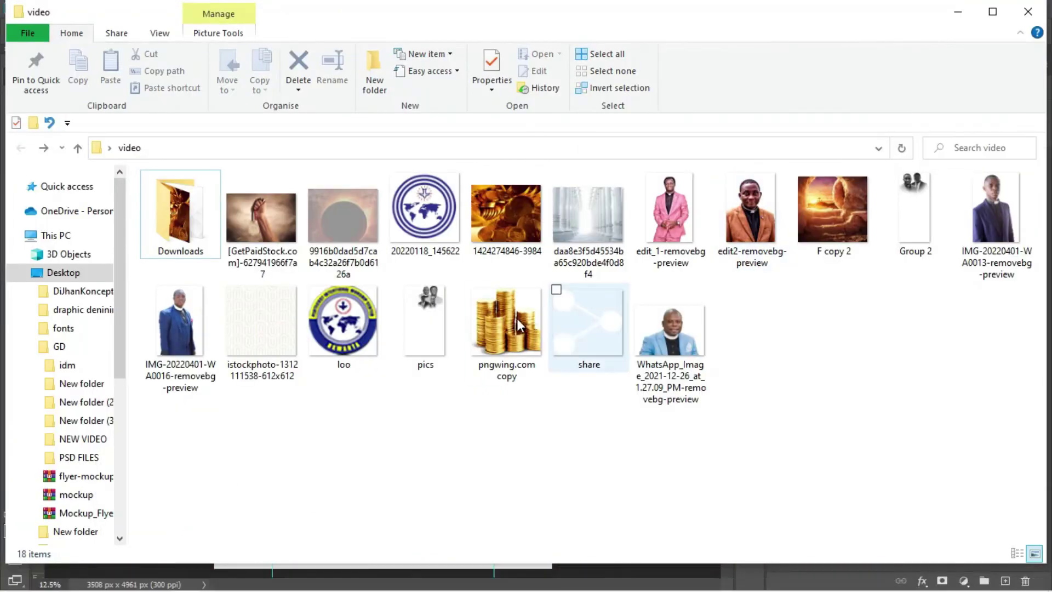
left_click_drag(425, 319, 364, 236)
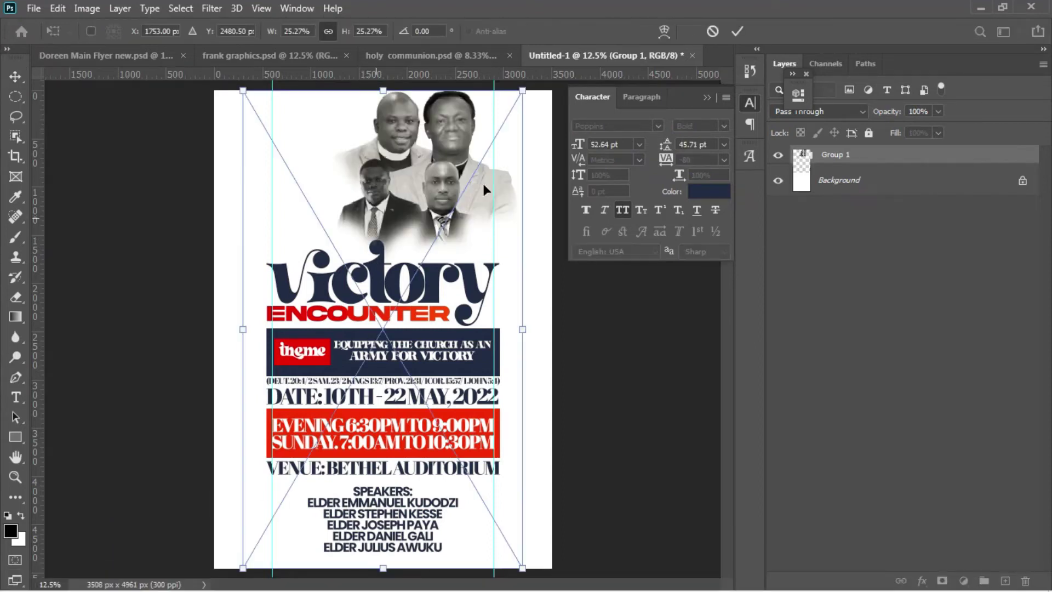
left_click_drag(523, 91, 423, 133)
key("Return")
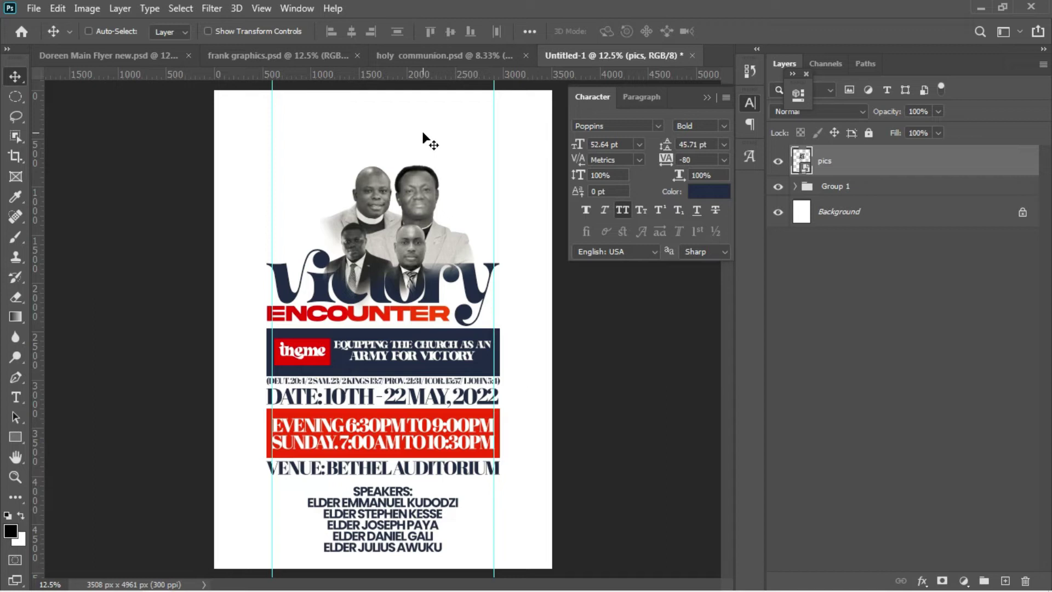
left_click(779, 162)
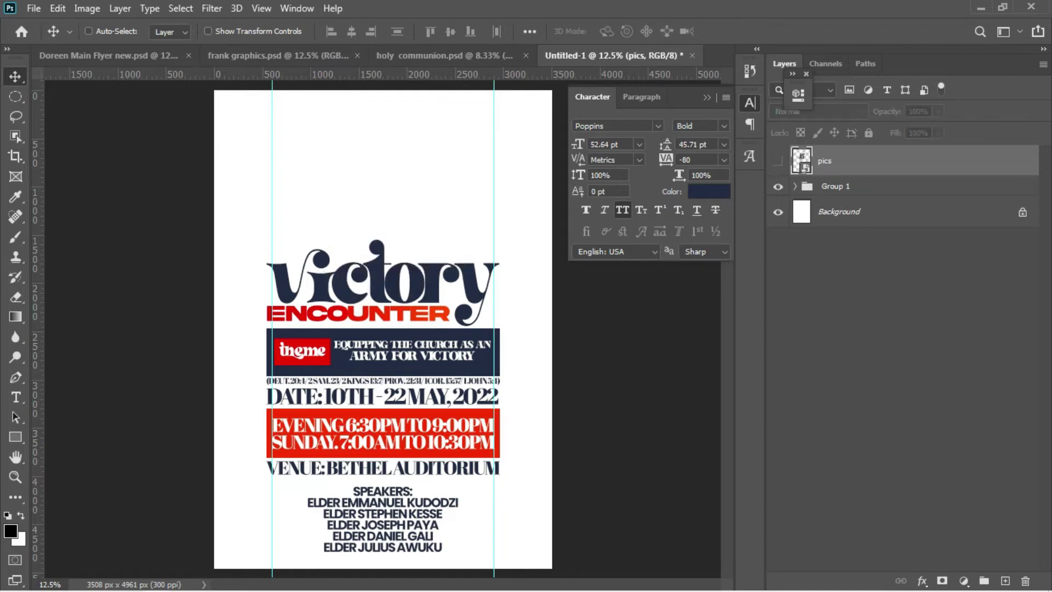
Step: Bring the Group 2 speakers' photo in from the video folder and shrink it
mouse_move(526, 589)
mouse_move(189, 584)
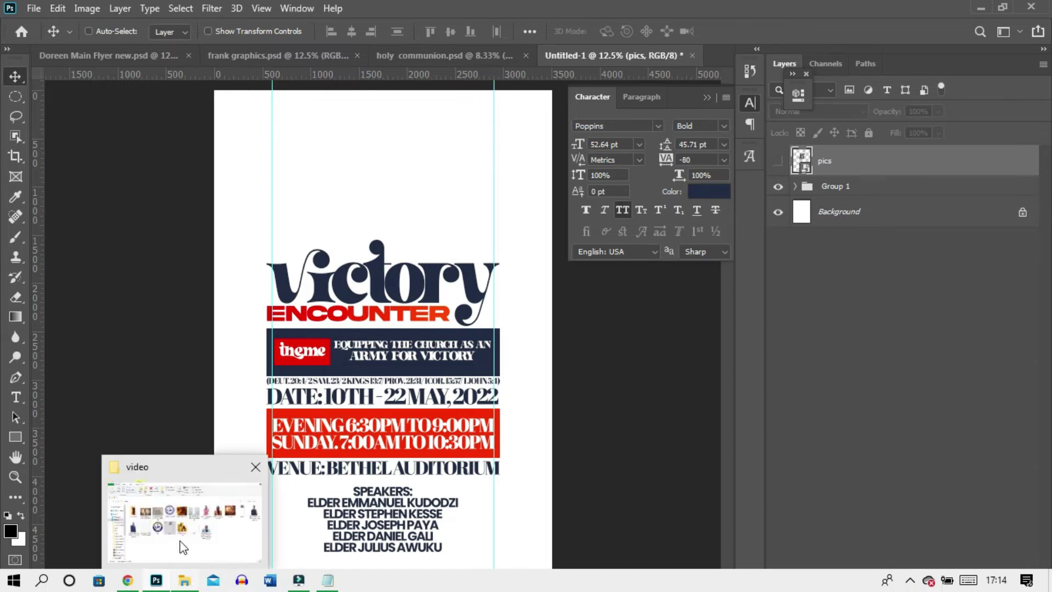
left_click(179, 534)
left_click_drag(914, 217, 381, 212)
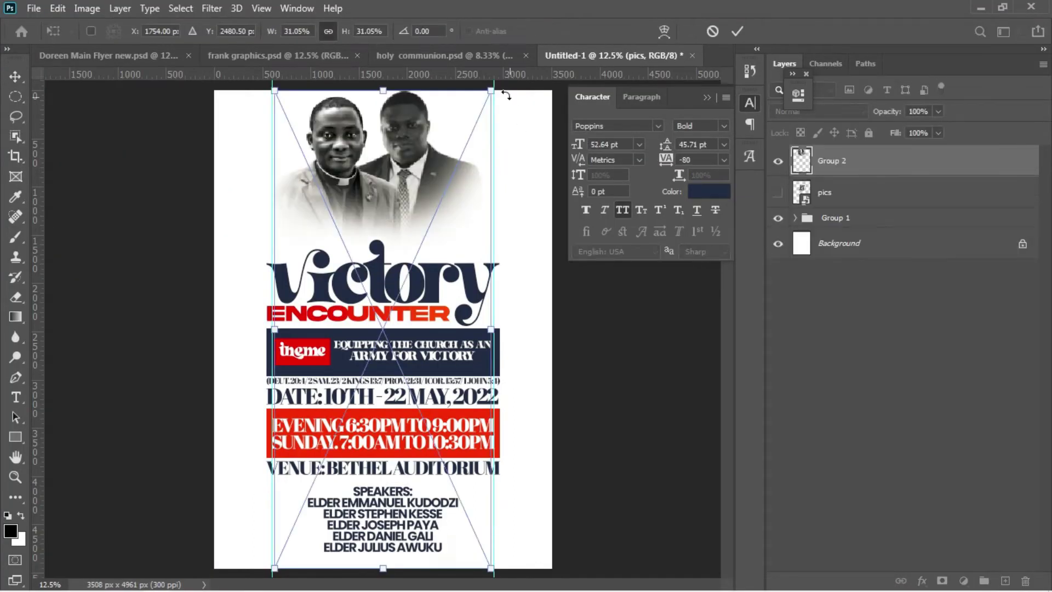
left_click_drag(491, 91, 404, 161)
key("Return")
Step: Move the photo up above the Victory title and place Group 2 beneath Group 1
left_click_drag(382, 236, 404, 199)
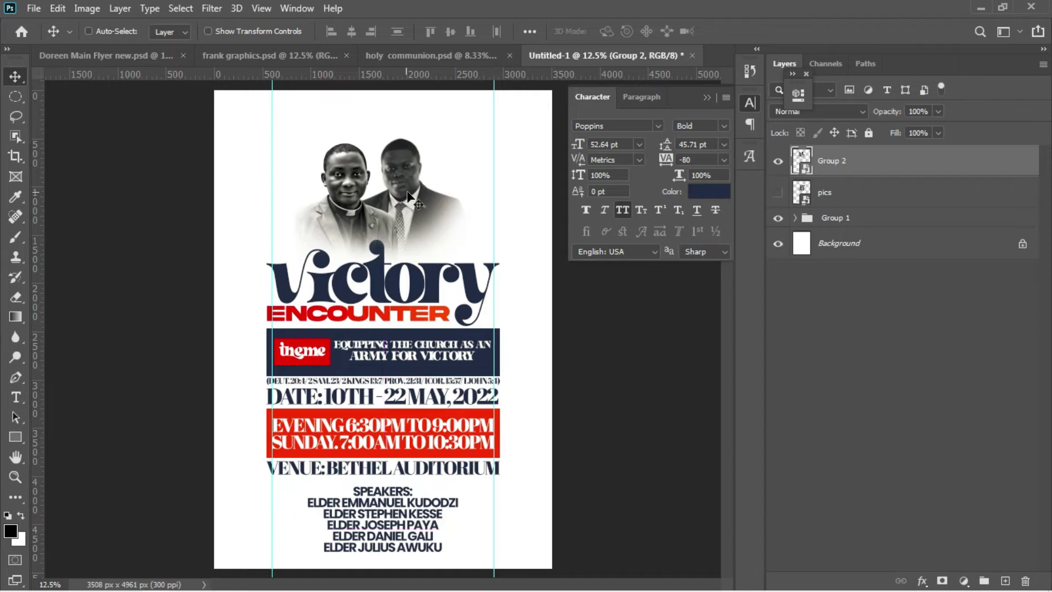
left_click_drag(799, 160, 831, 228)
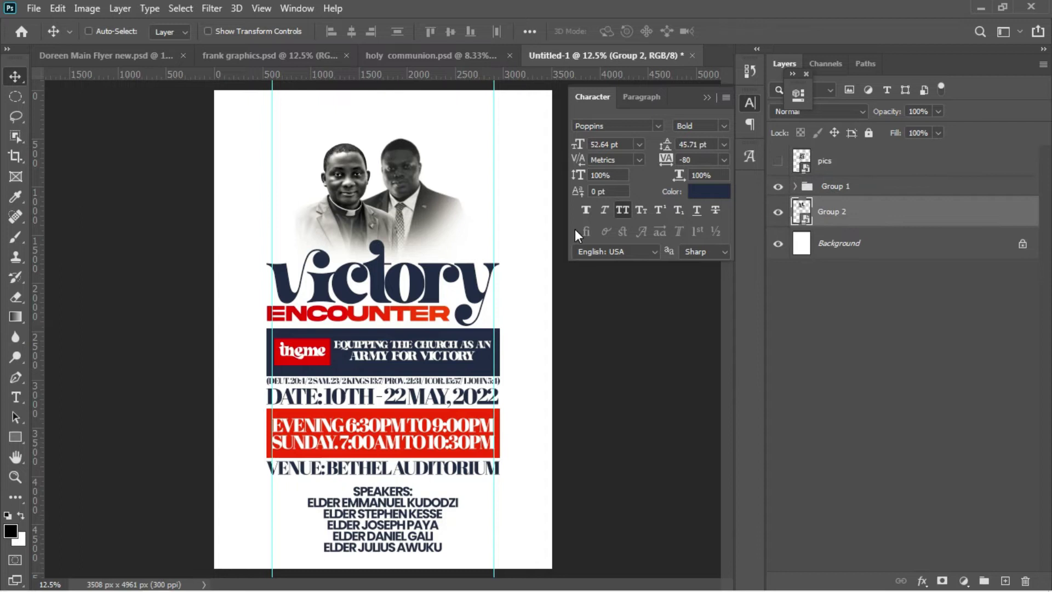
mouse_move(399, 221)
left_mouse_down()
mouse_move(399, 233)
mouse_move(404, 222)
left_mouse_up()
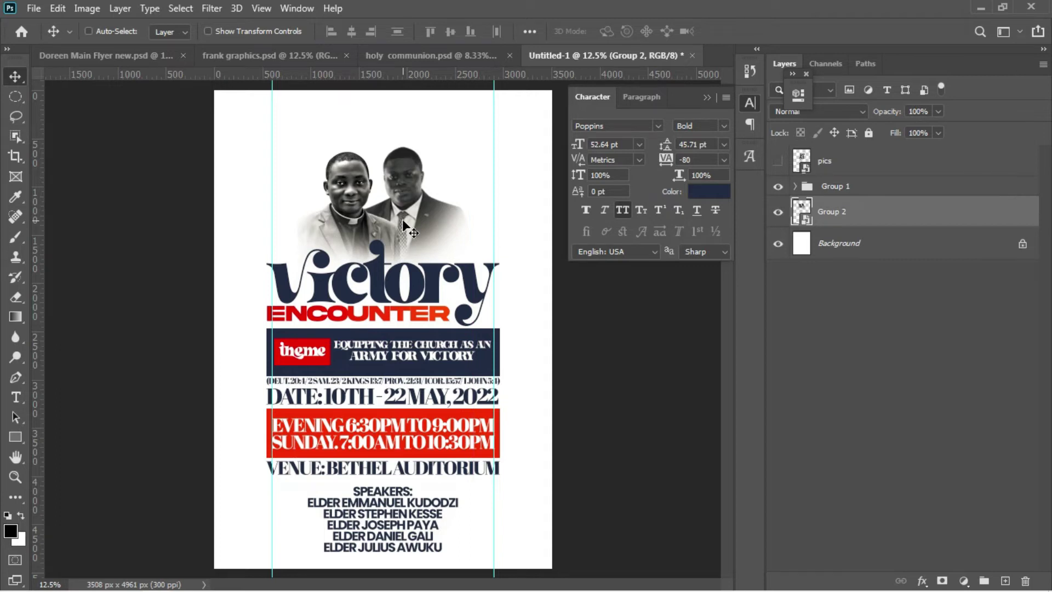
key("ctrl+a")
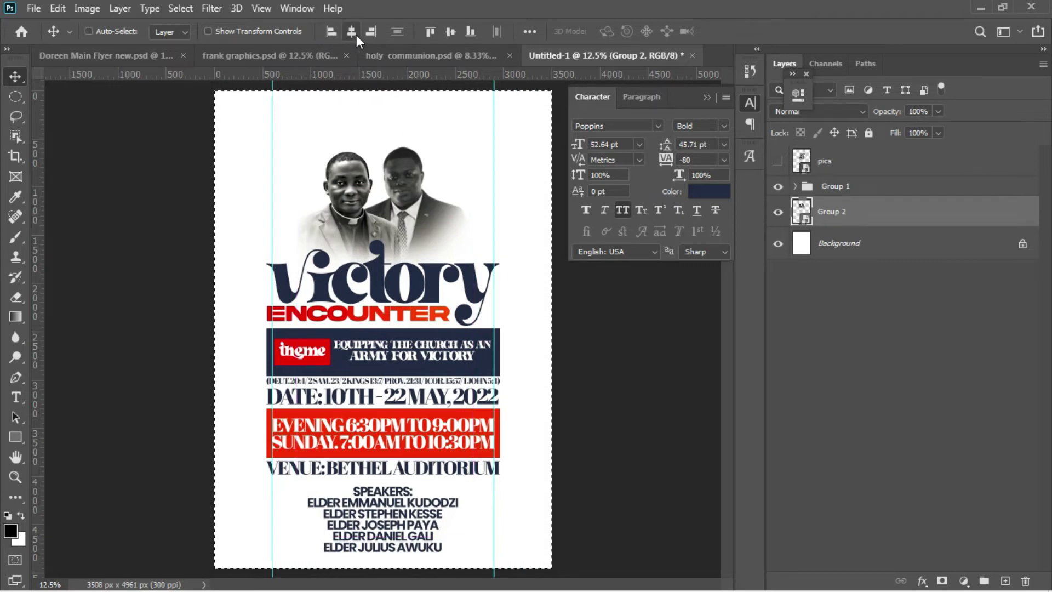
Step: Centre the speakers' photo horizontally, nudge the Group 1 text down and the photo up
left_click(354, 34)
key("ctrl+d")
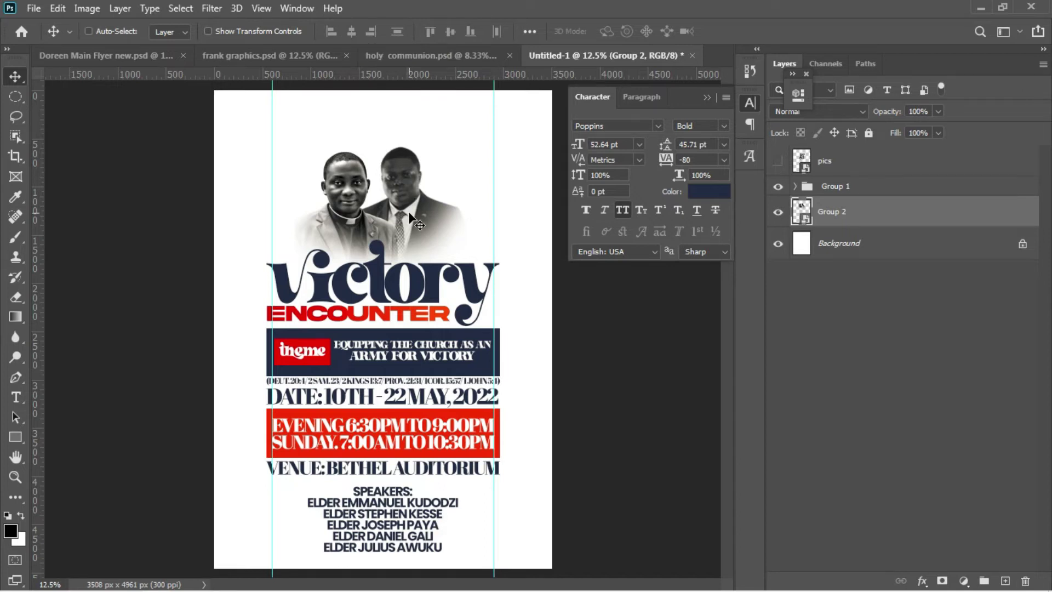
left_click_drag(410, 217, 408, 211)
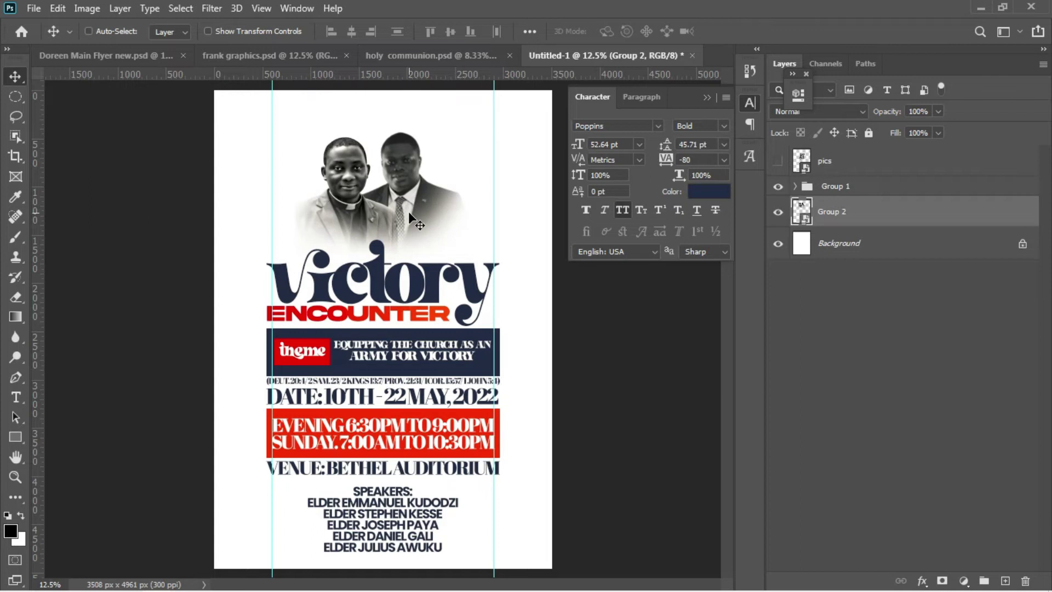
right_click(429, 302)
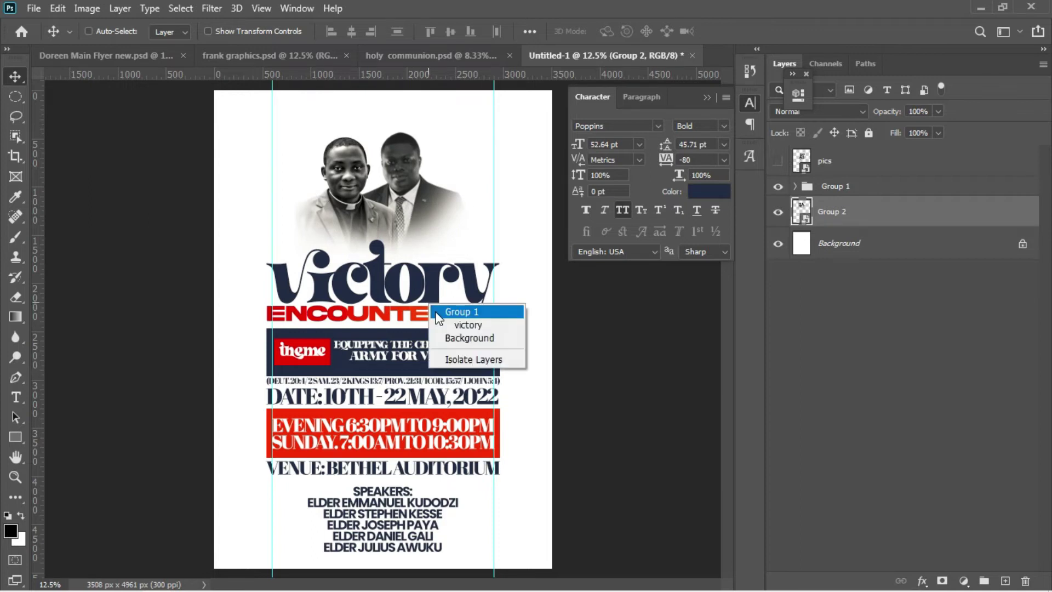
left_click(459, 307)
left_click_drag(438, 316, 438, 317)
key("shift+Down")
key("shift+Down")
key("shift+Down")
key("shift+Down")
key("shift+Down")
key("shift+Down")
key("shift+Down")
key("shift+Down")
key("shift+Down")
key("shift+Down")
key("shift+Down")
key("shift+Down")
key("shift+Down")
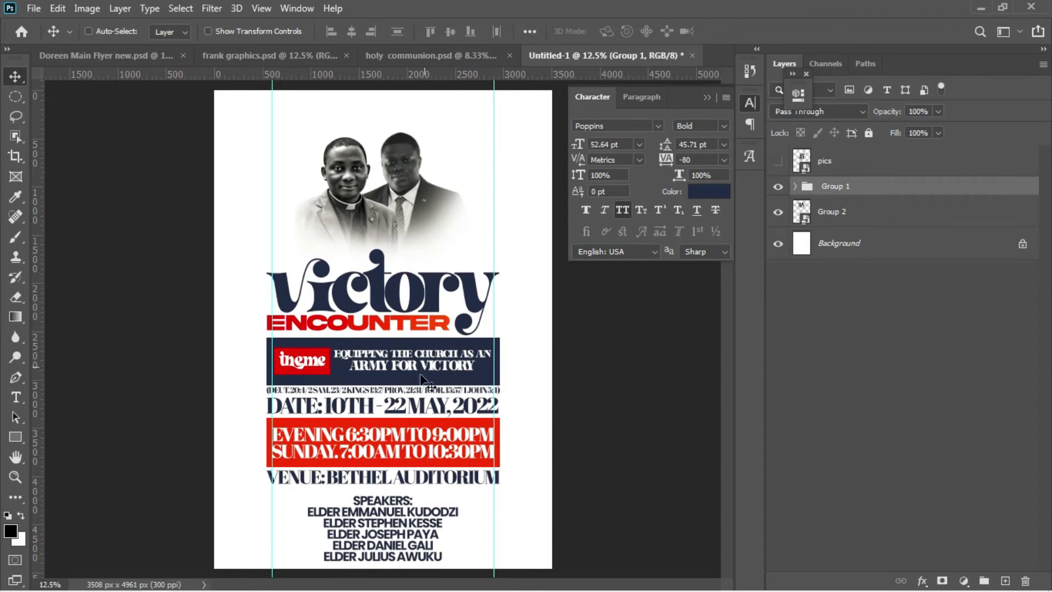
right_click(415, 209)
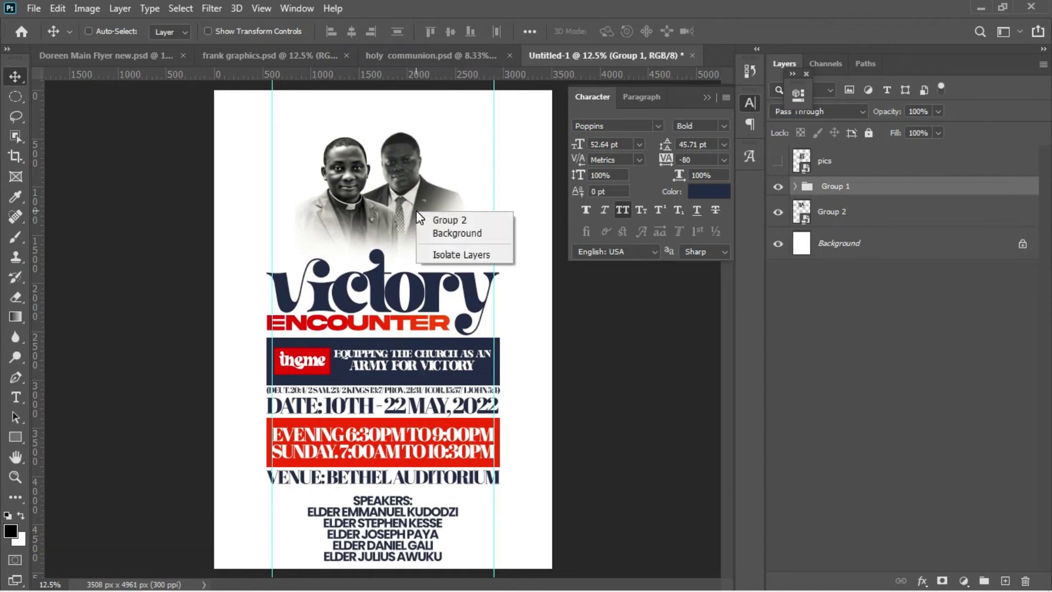
left_click(423, 219)
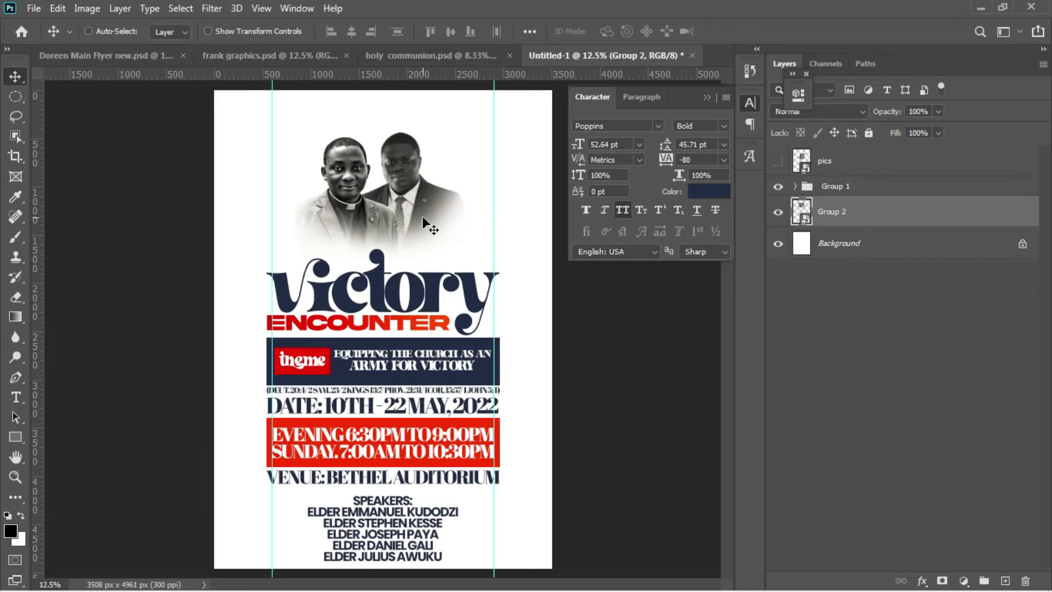
key("shift+Up")
key("shift+Up")
key("shift+Up")
key("shift+Up")
key("shift+Up")
key("shift+Up")
key("shift+Up")
key("shift+Up")
key("shift+Up")
key("shift+Up")
key("shift+Up")
key("shift+Up")
key("shift+Up")
key("shift+Up")
key("shift+Up")
key("shift+Up")
key("shift+Up")
key("shift+Up")
key("shift+Up")
key("shift+Up")
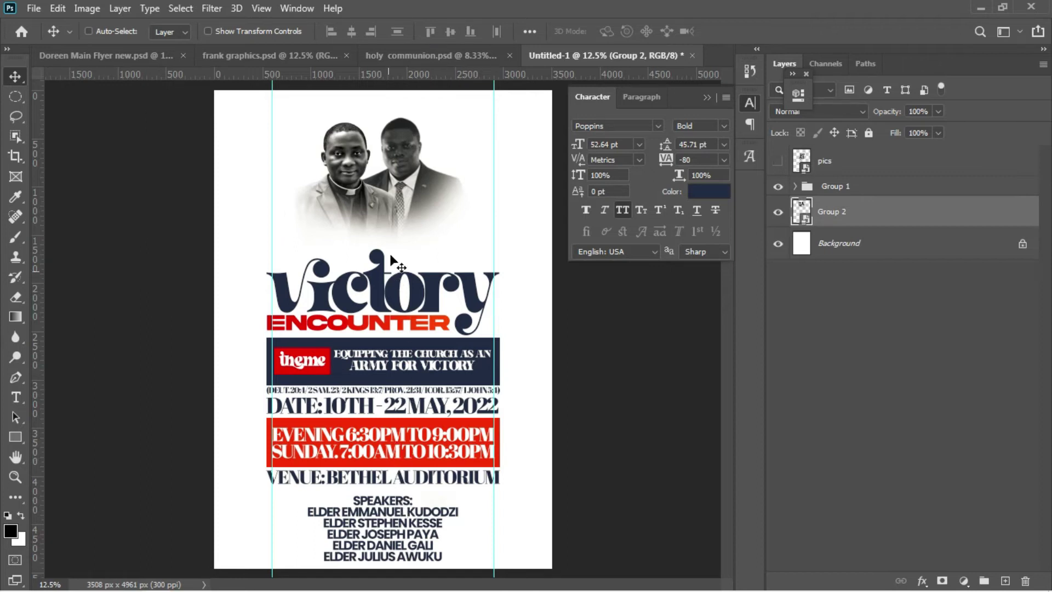
Step: Nudge the SPEAKERS list up and the Group 1 text block down
right_click(402, 159)
left_click(416, 172)
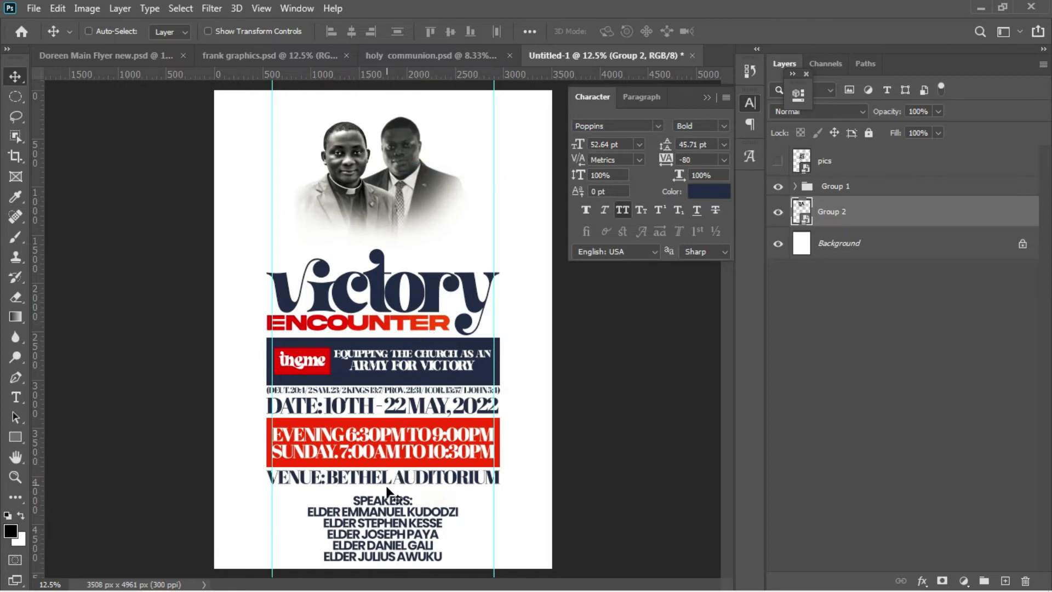
right_click(383, 505)
left_click(406, 528)
key("shift+Up")
key("shift+Up")
key("shift+Up")
key("shift+Up")
key("shift+Up")
key("shift+Up")
key("shift+Up")
key("shift+Up")
key("shift+Up")
key("shift+Up")
key("shift+Up")
key("shift+Up")
key("shift+Up")
key("shift+Up")
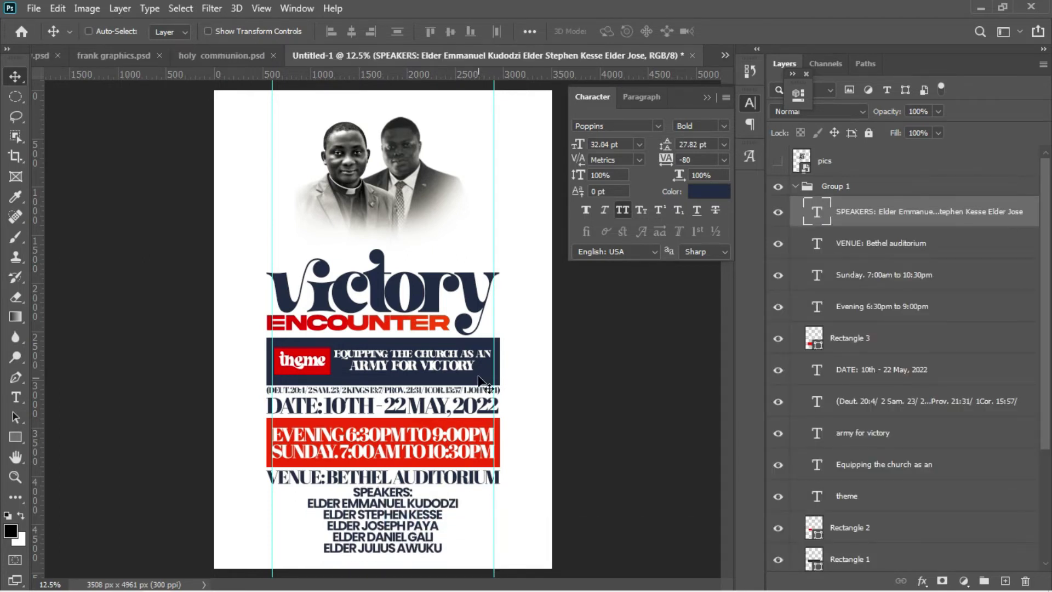
right_click(475, 365)
left_click(485, 373)
key("shift+Down")
key("shift+Down")
key("shift+Down")
key("shift+Down")
key("shift+Down")
key("shift+Down")
key("shift+Down")
key("shift+Down")
key("shift+Down")
key("shift+Down")
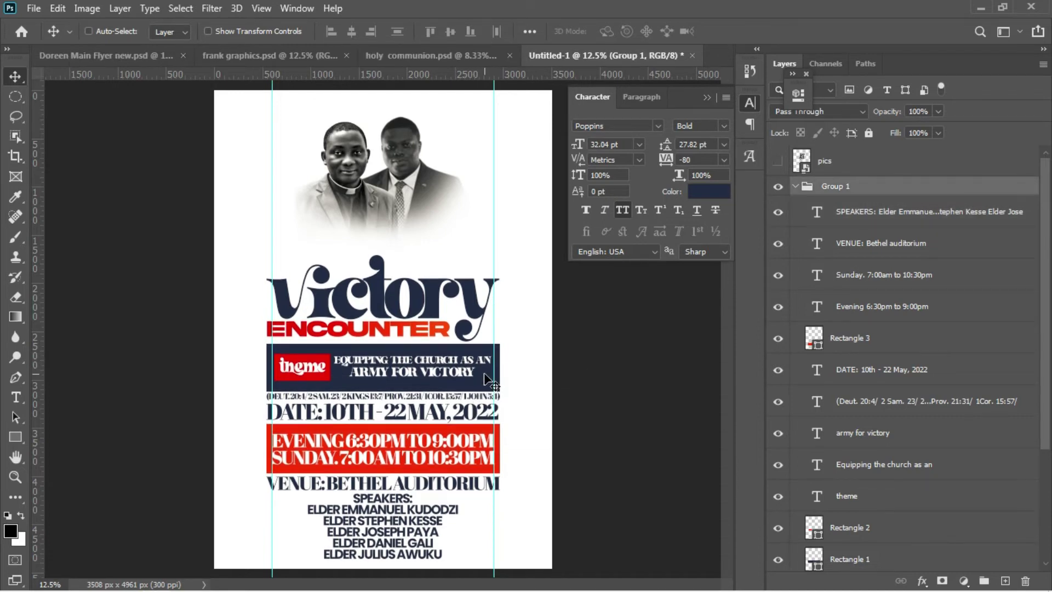
Step: Scale the Group 2 photo to 23.25%, move it up, and re-centre it horizontally
right_click(406, 170)
left_click(416, 177)
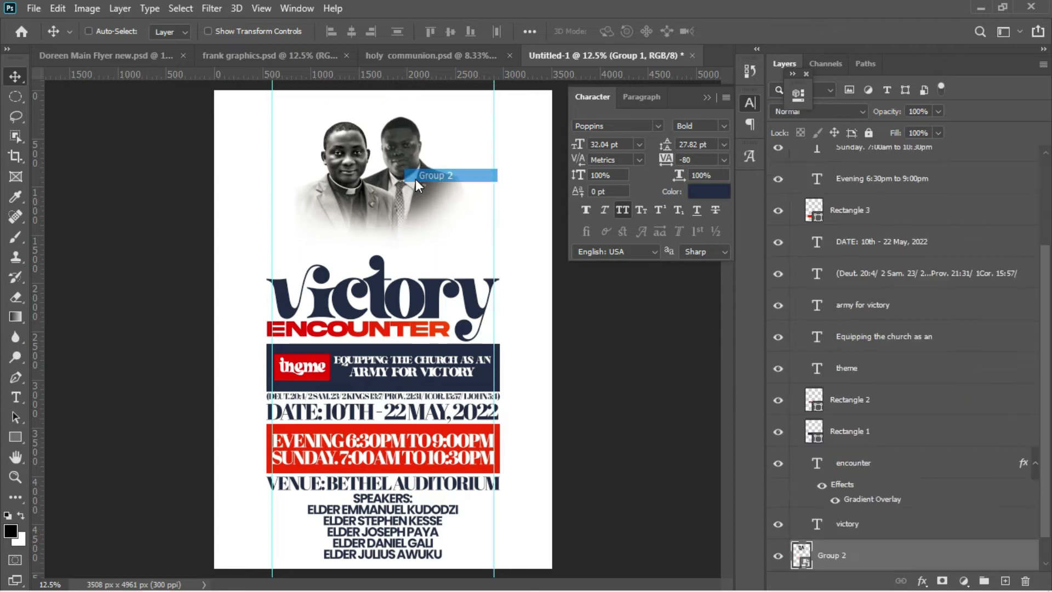
key("ctrl+t")
left_click_drag(474, 118, 441, 145)
key("Return")
left_click_drag(397, 199, 403, 180)
key("ctrl+a")
left_click(351, 32)
key("ctrl+d")
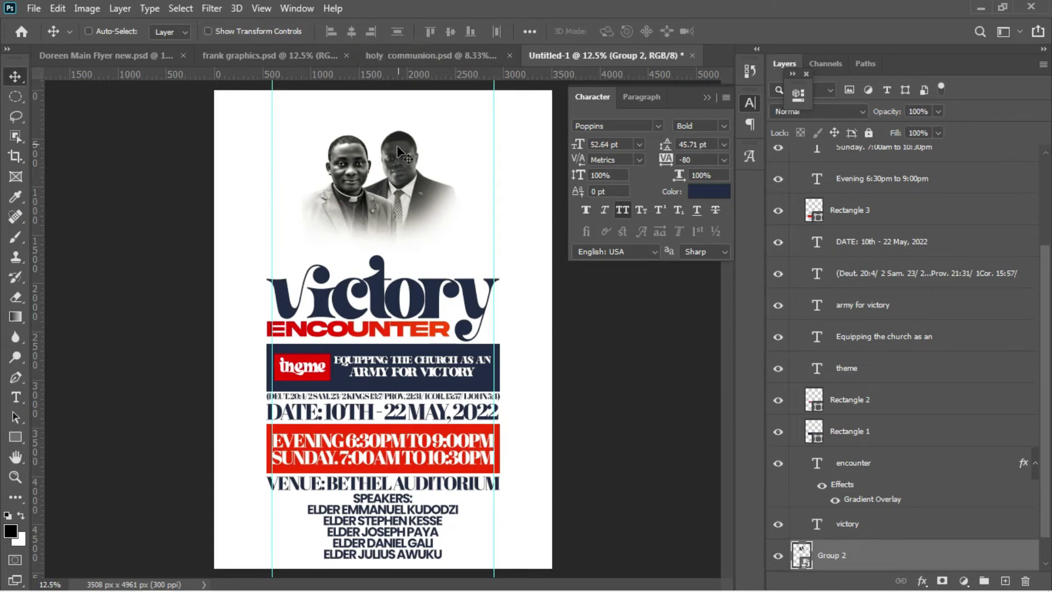
key("shift+Up")
key("shift+Up")
key("shift+Up")
key("shift+Up")
key("shift+Up")
key("shift+Up")
key("shift+Up")
key("shift+Up")
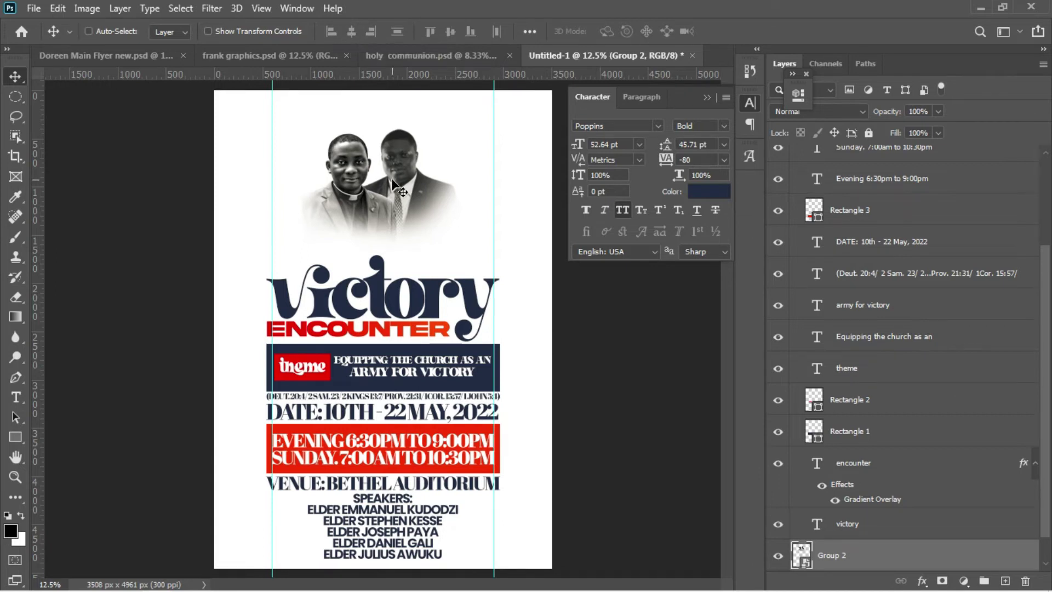
key("t")
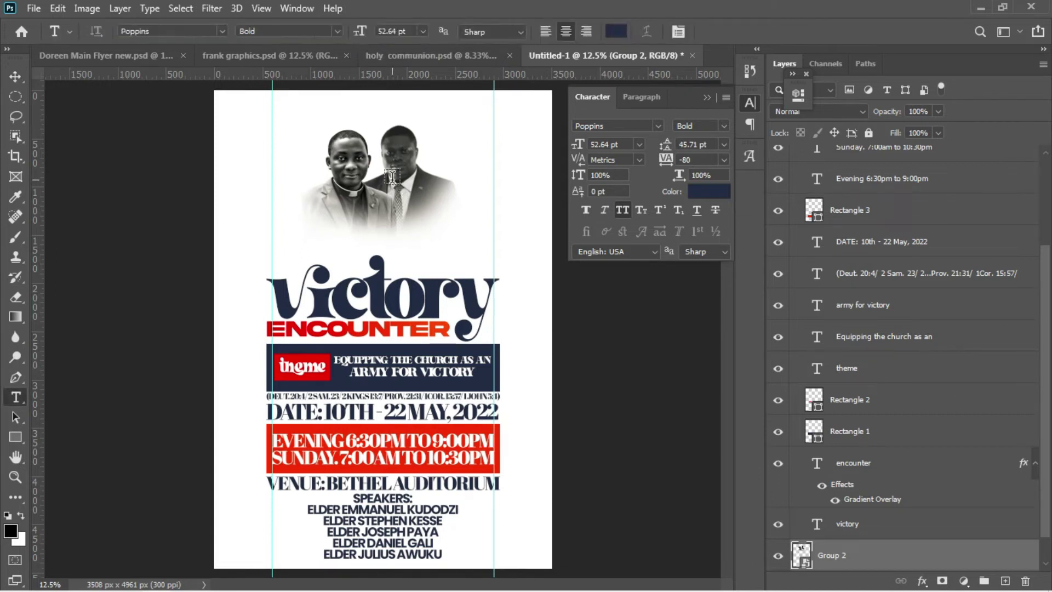
Step: Select the '2 week Equipping for' wording in the Notepad flyer notes and return to Photoshop
mouse_move(327, 580)
left_click(305, 526)
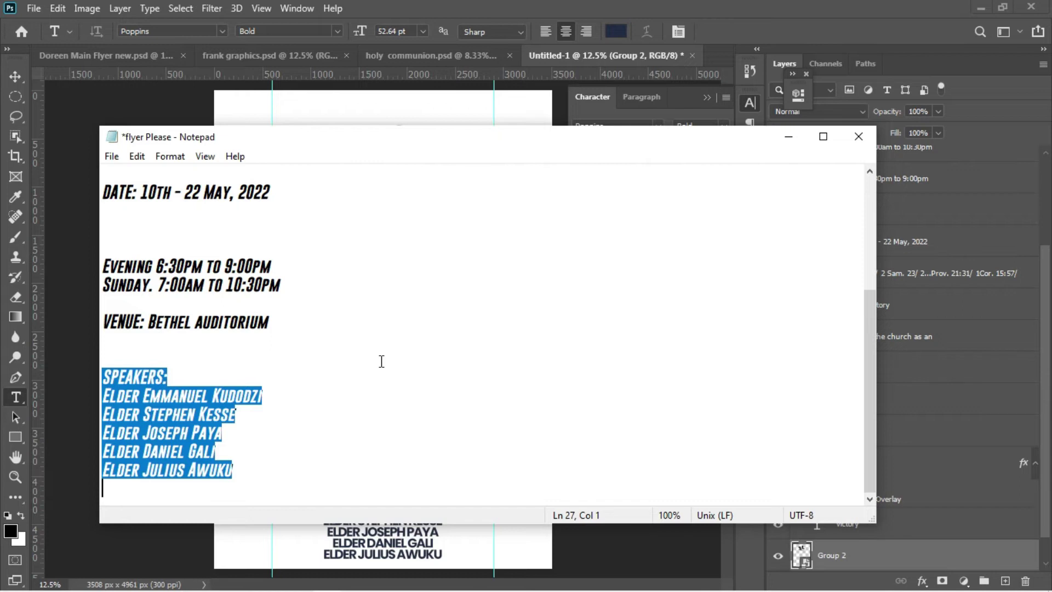
scroll(381, 361, "up", 4)
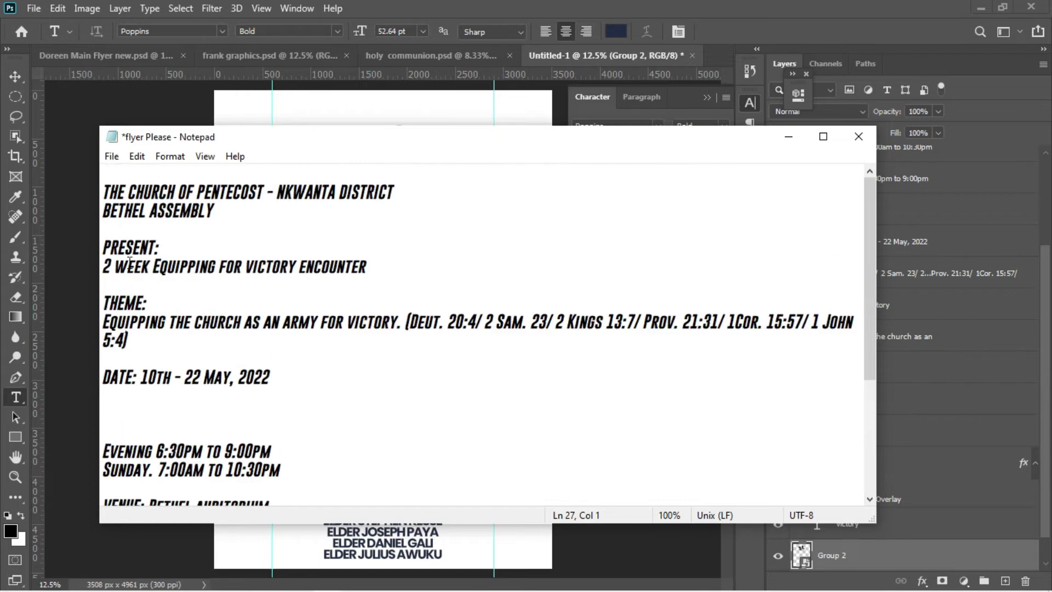
left_click_drag(110, 267, 183, 271)
left_click_drag(105, 267, 243, 270)
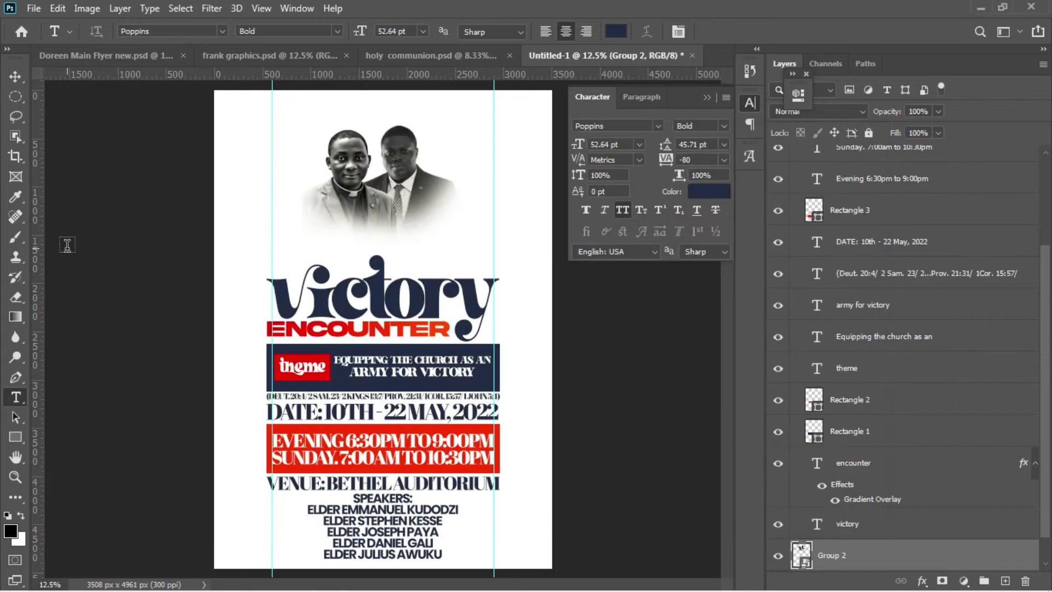
left_click(67, 250)
Step: Paste '2 WEEK EQUIPPING FOR' as a new line above the Victory title, set in Abril Fatface
left_click(321, 223)
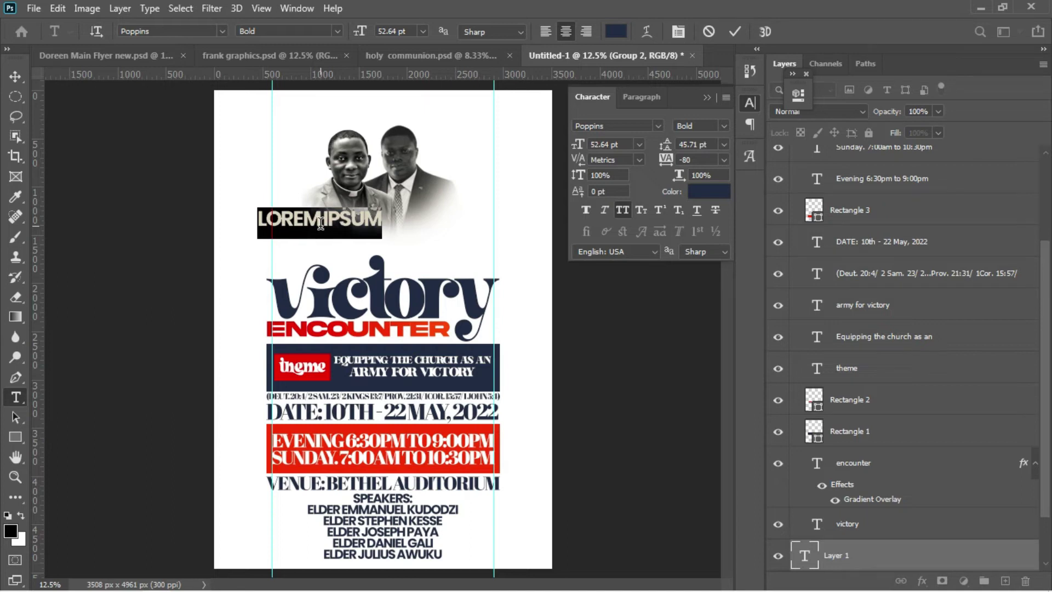
type("2 WEEK EQUIPPING FOR")
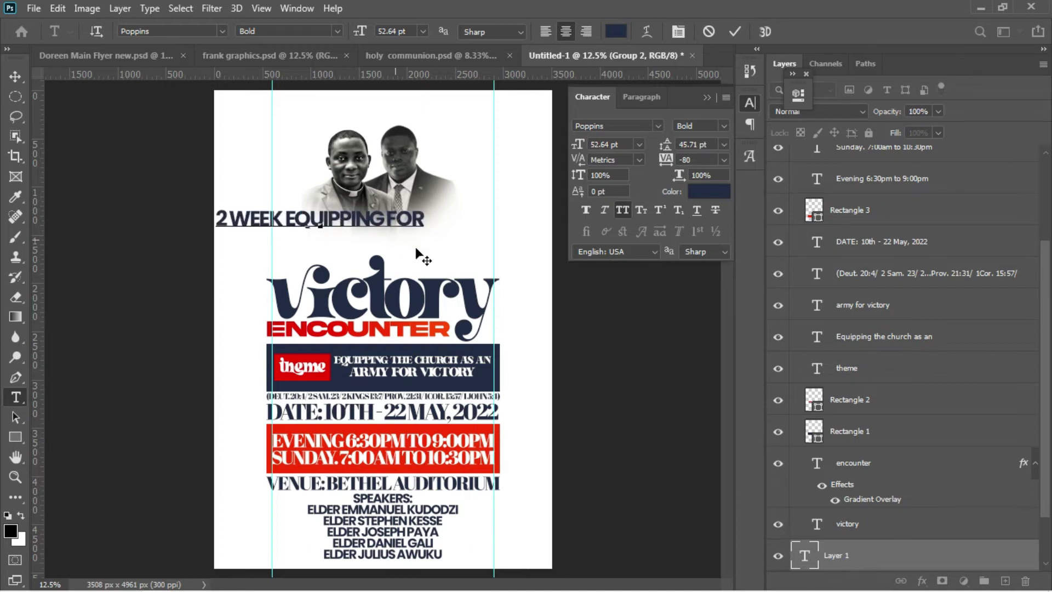
left_click_drag(417, 253, 469, 267)
key("ctrl")
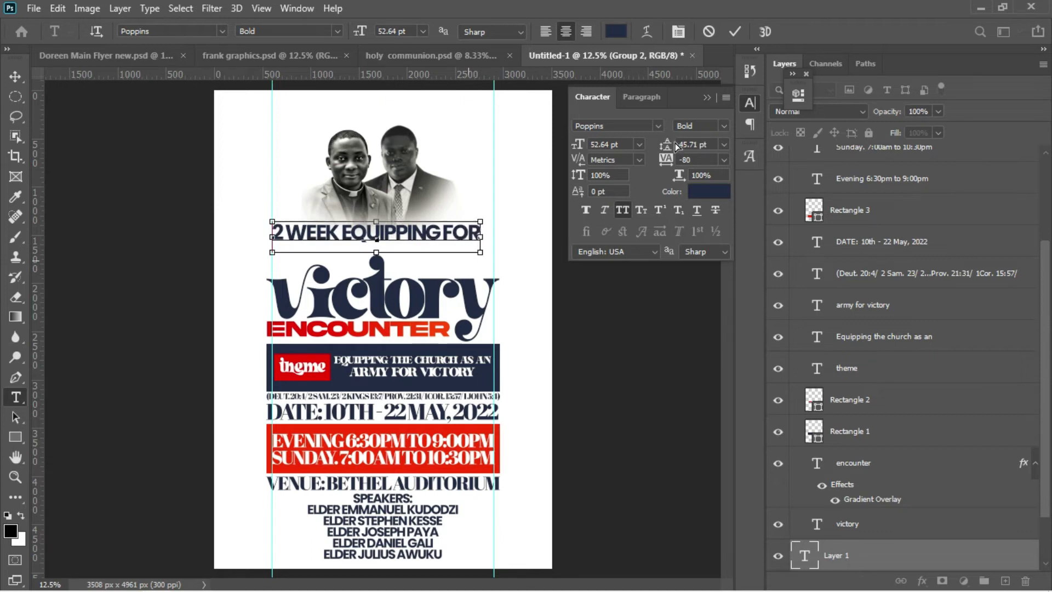
key("ctrl+a")
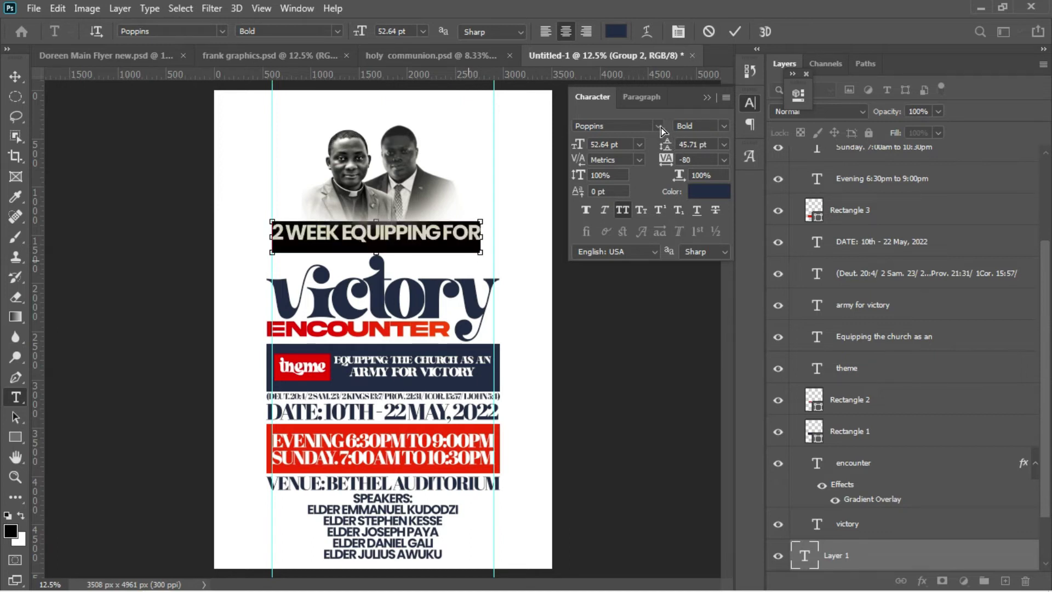
left_click(661, 127)
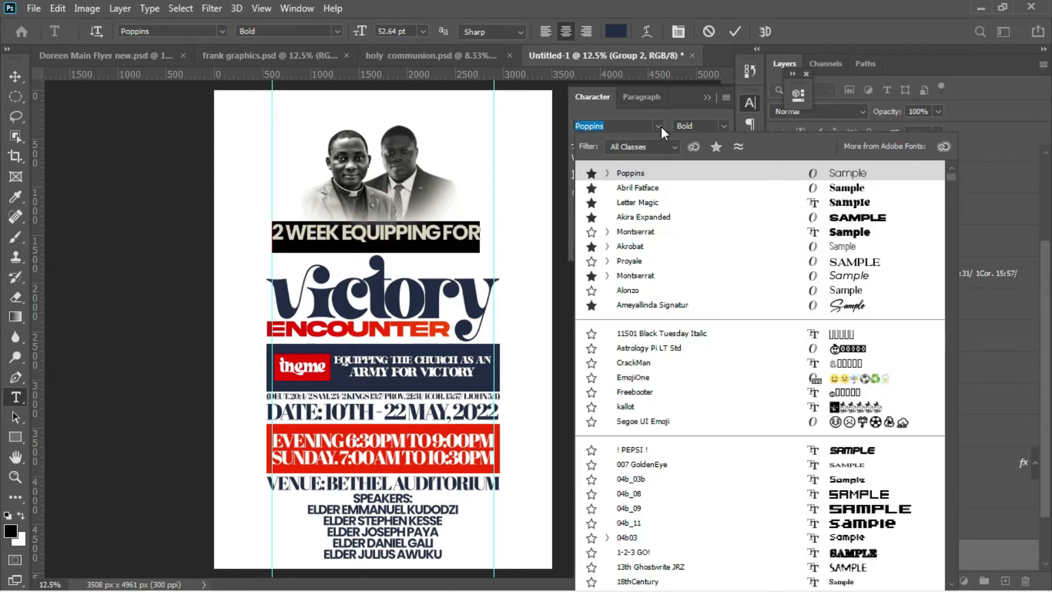
left_click(648, 192)
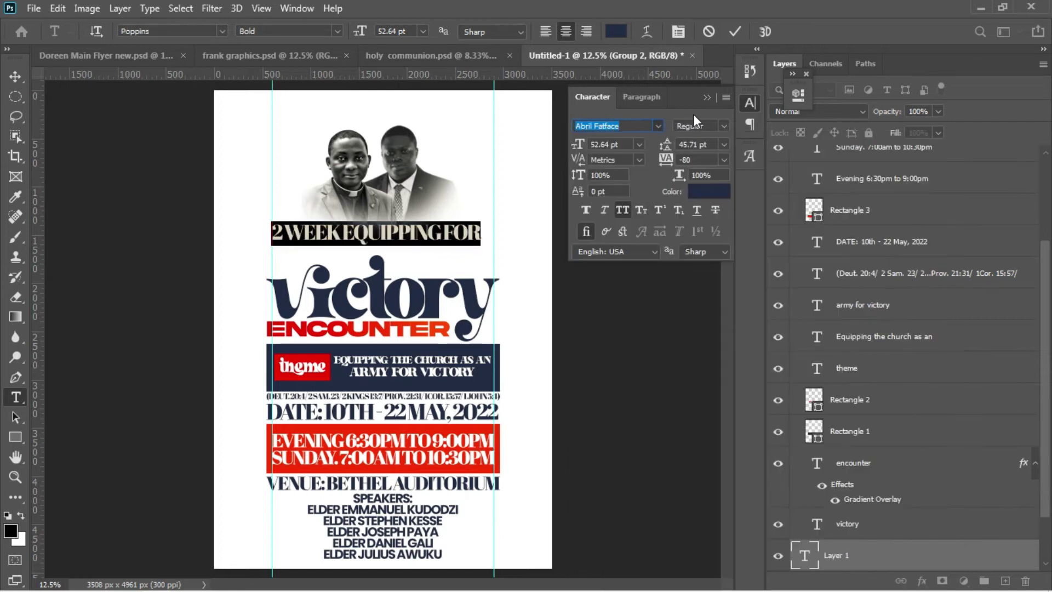
left_click(734, 26)
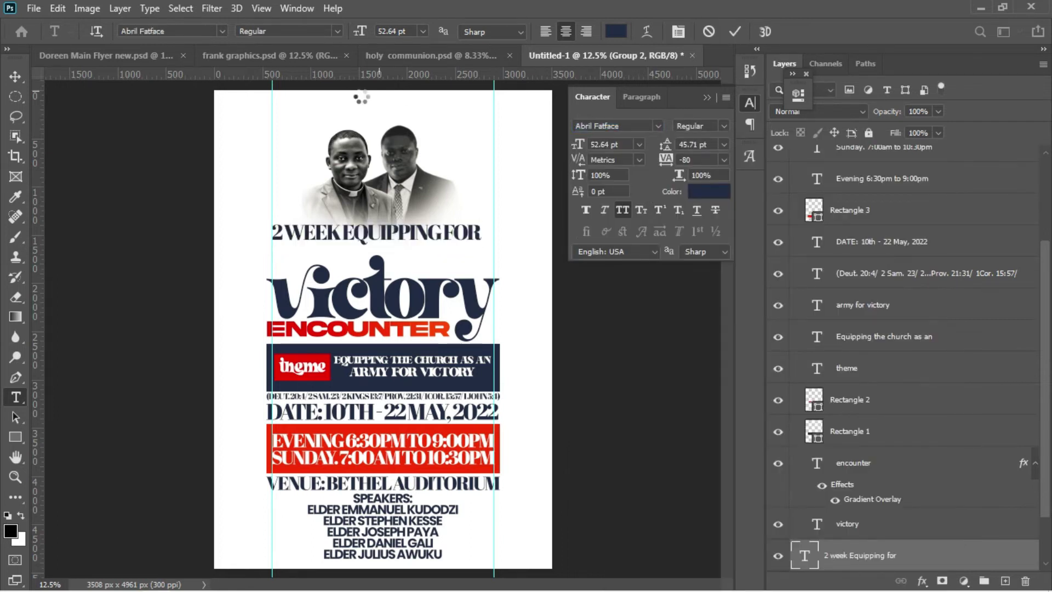
Step: Scale the 2 WEEK EQUIPPING FOR line to 89% and nudge it slightly lower
key("v")
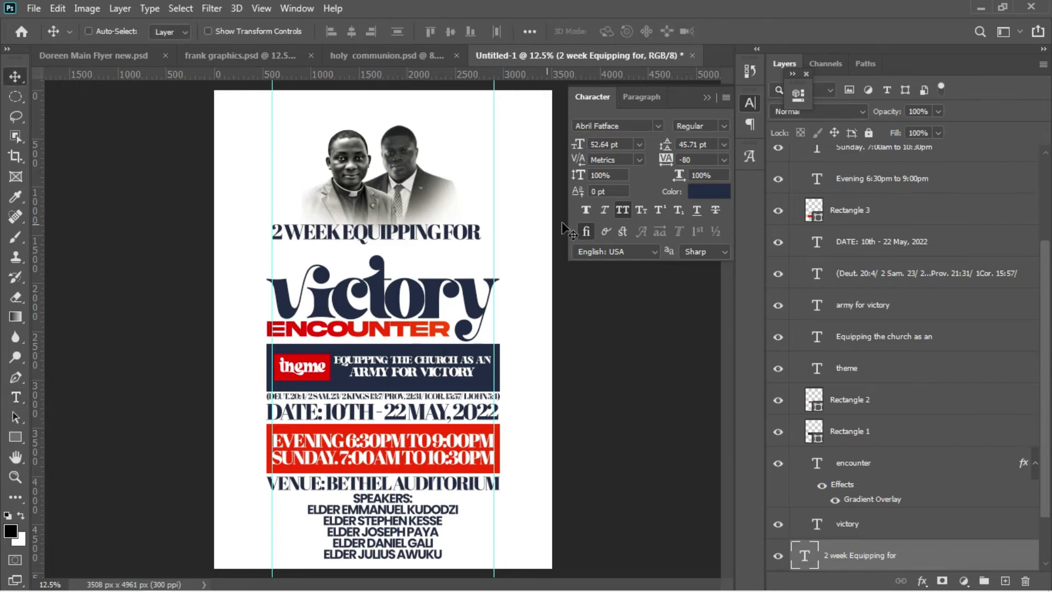
key("ctrl+t")
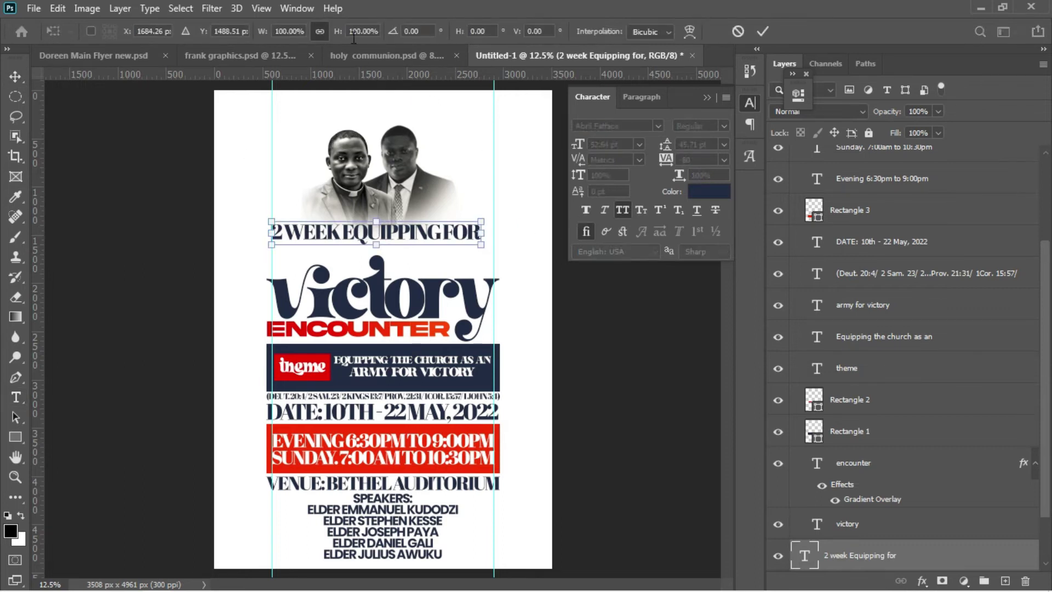
left_click_drag(337, 31, 328, 31)
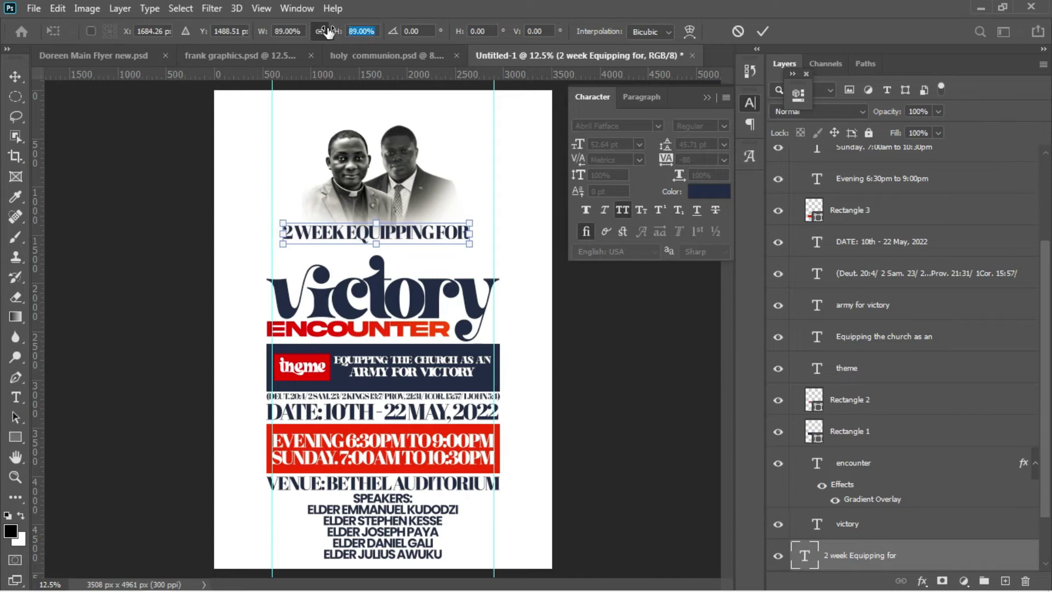
key("Return")
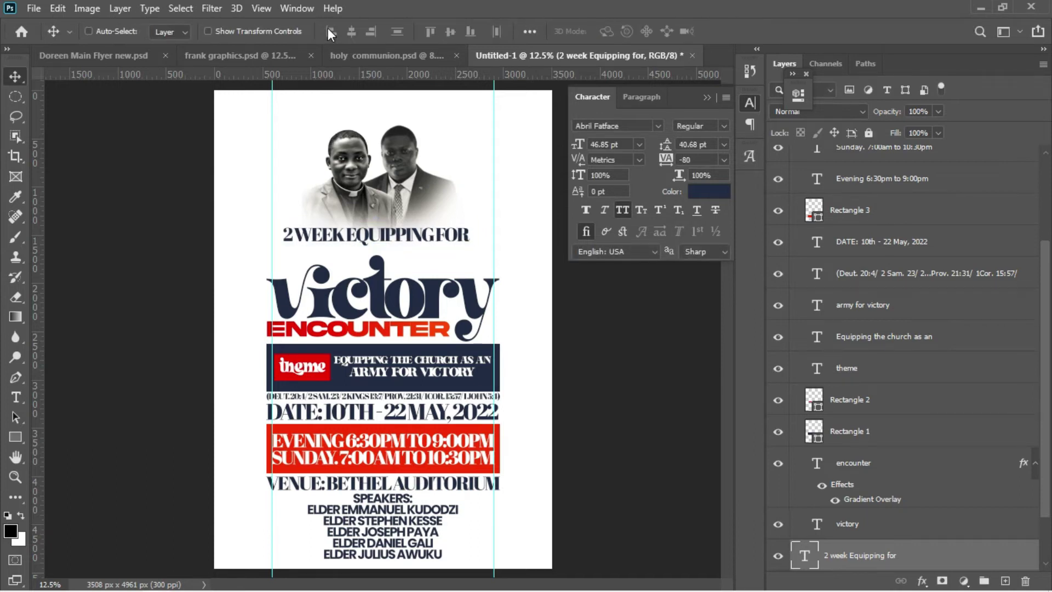
key("shift+Down")
key("shift+Down")
key("shift+Down")
key("shift+Down")
key("shift+Down")
key("shift+Down")
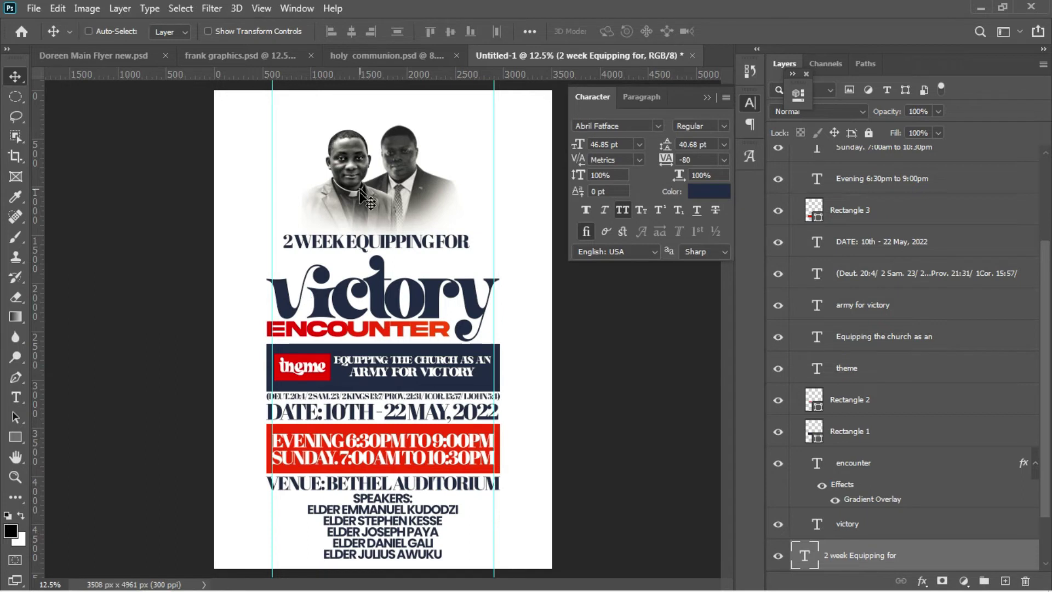
Step: Select the district pastor's name and title lines in the Notepad notes, then return to Photoshop
mouse_move(395, 589)
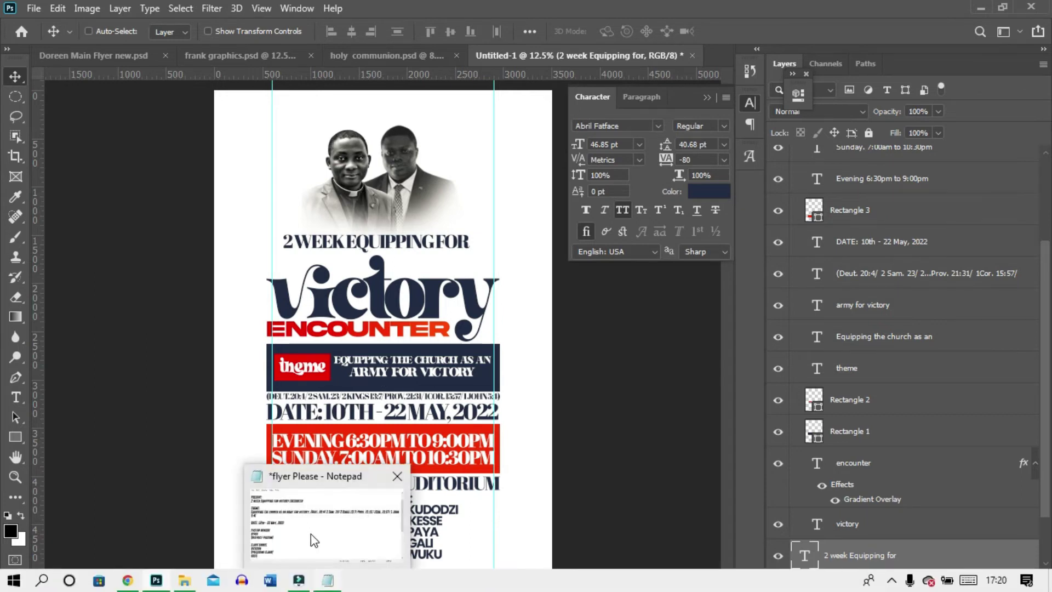
left_click(328, 582)
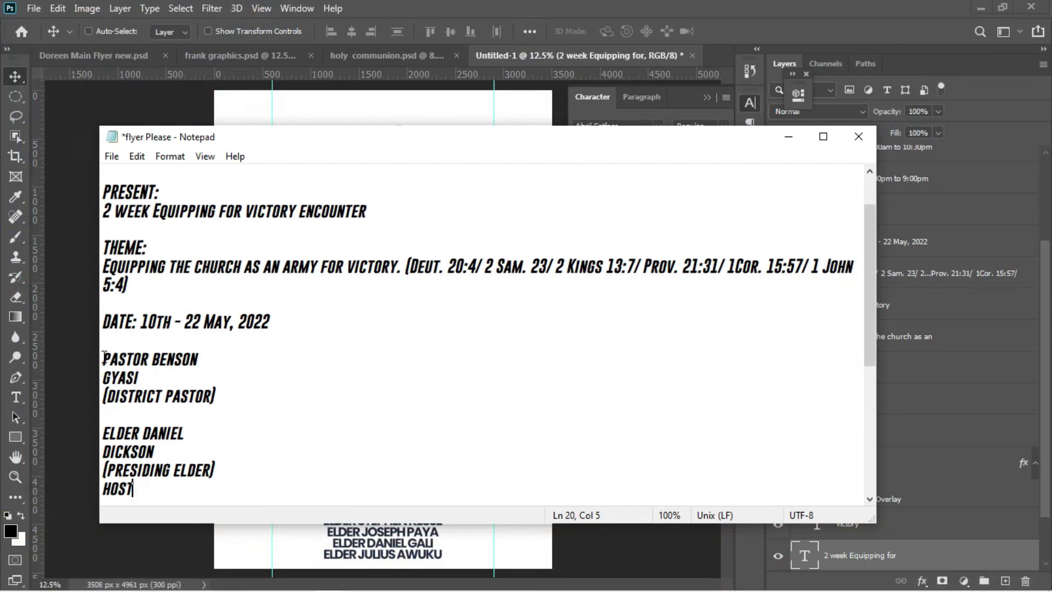
left_click_drag(103, 359, 226, 405)
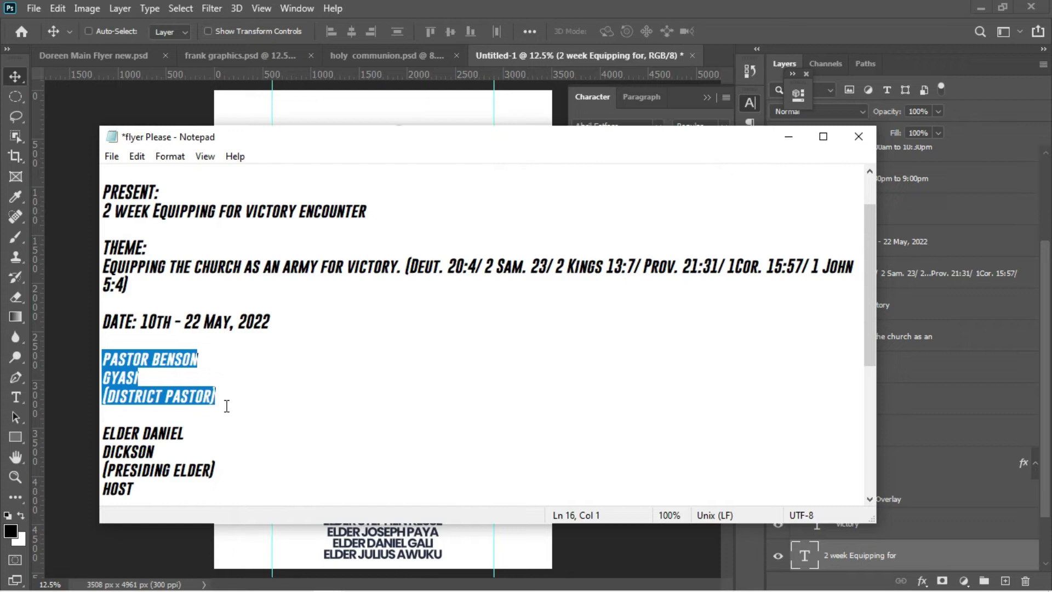
left_click(73, 366)
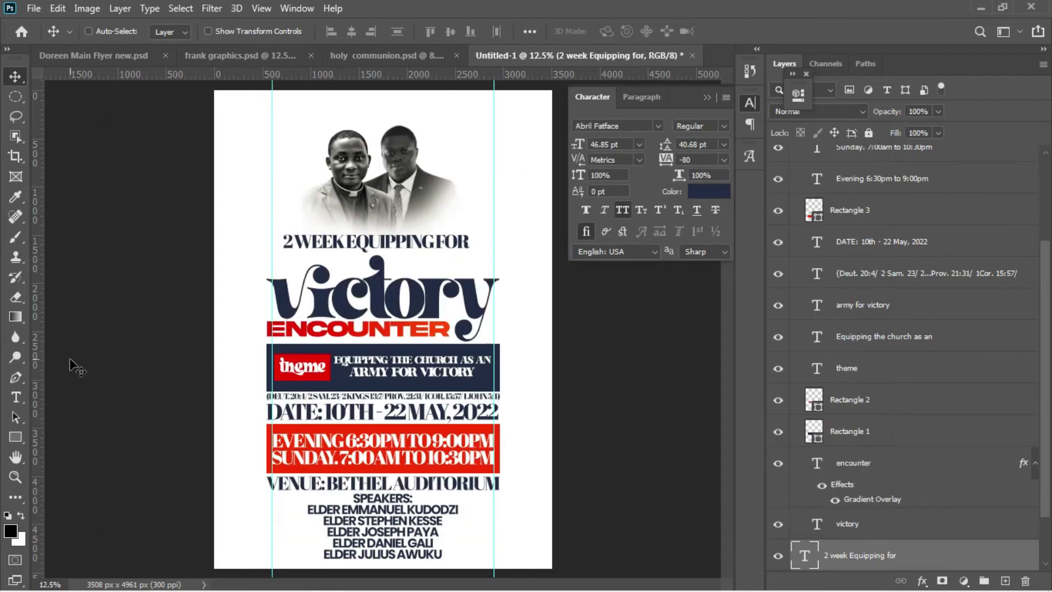
Step: Paste the district pastor's name and title as a new text layer set in Poppins
key("t")
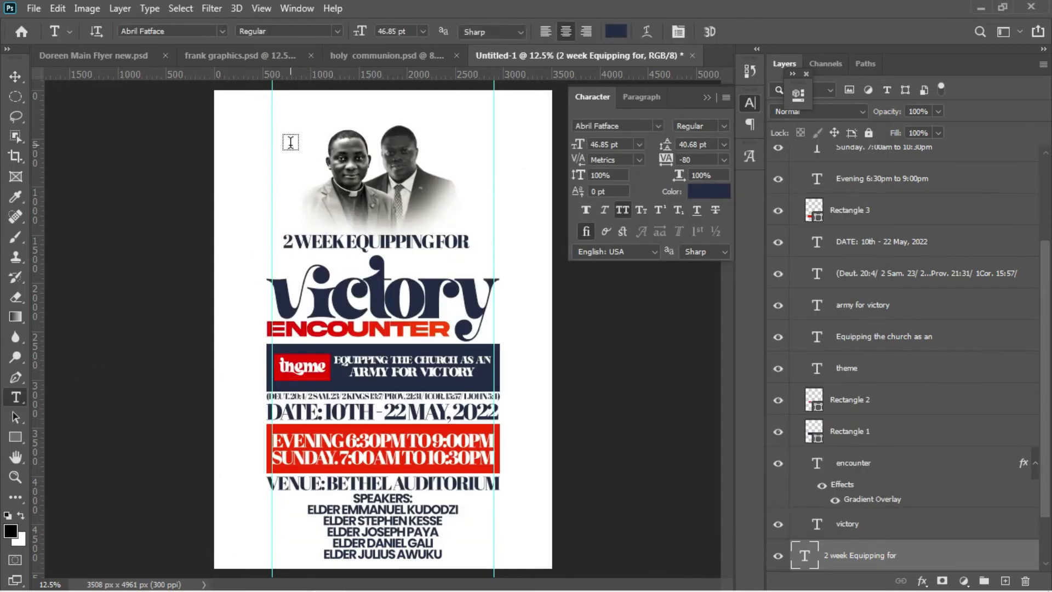
left_click(290, 142)
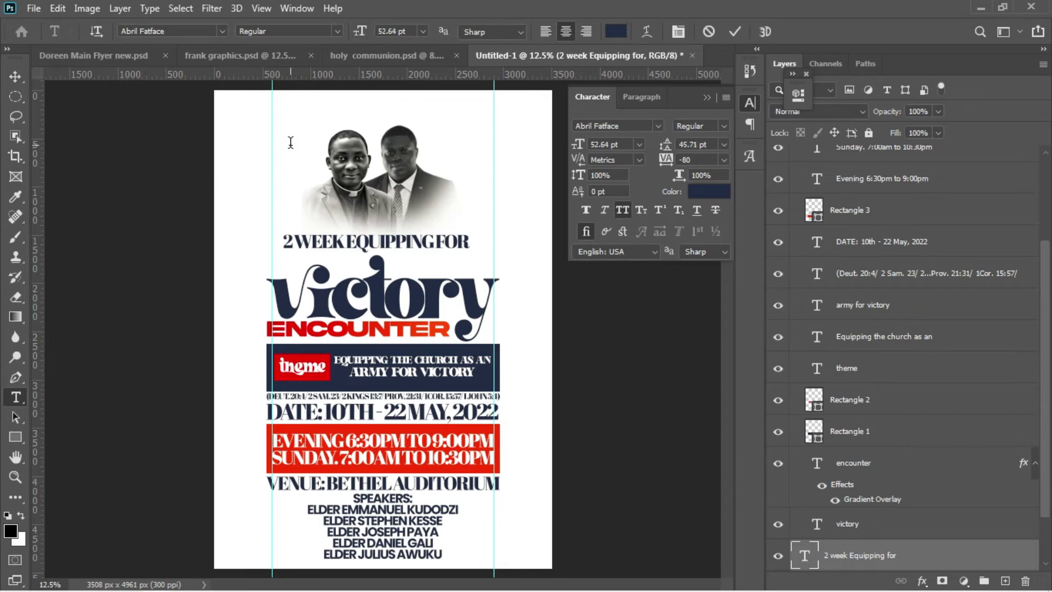
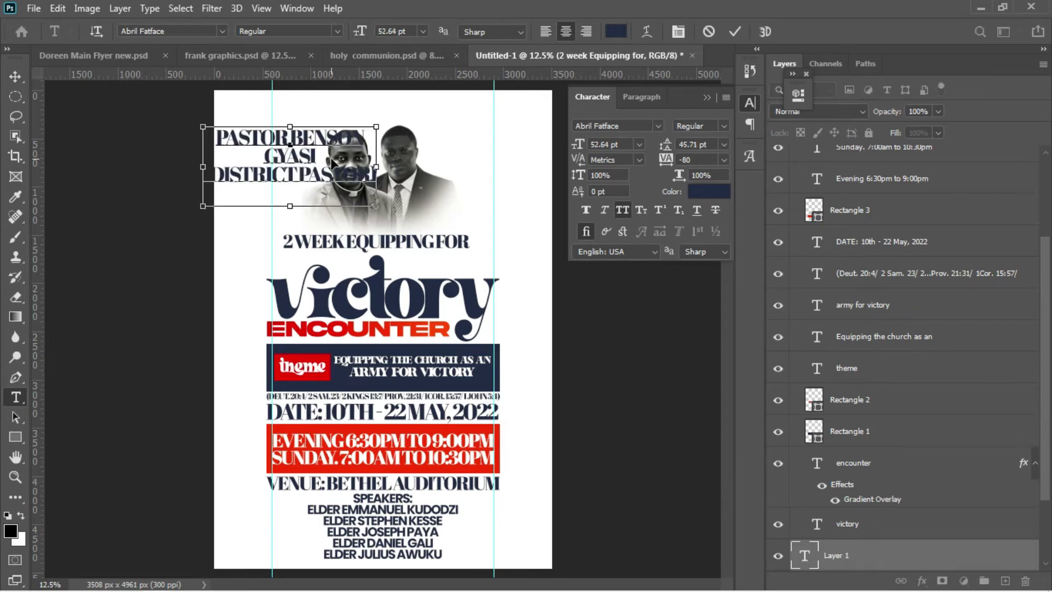
key("ctrl+a")
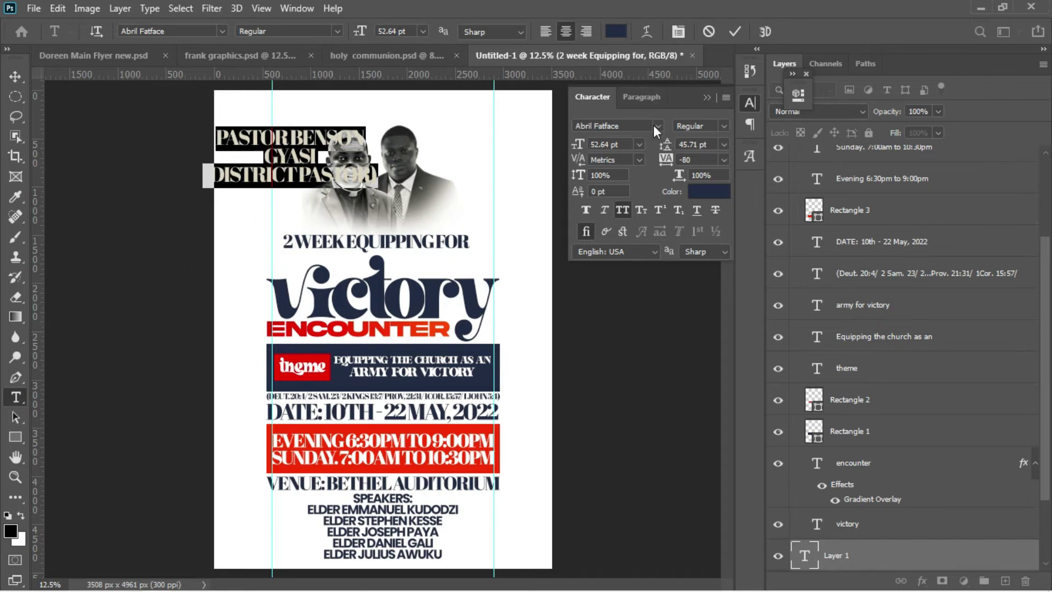
left_click(656, 125)
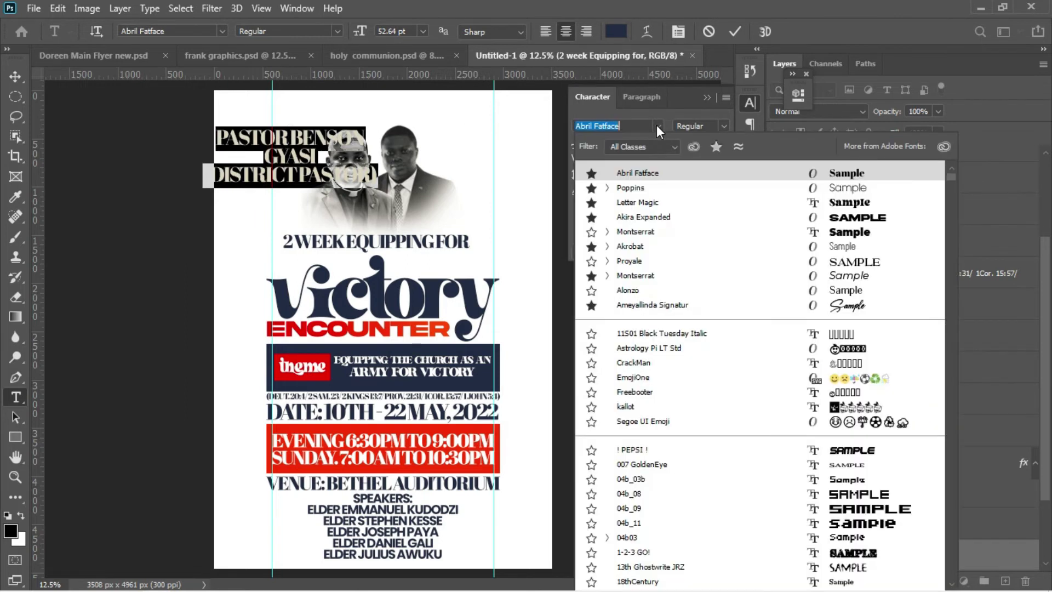
left_click(639, 188)
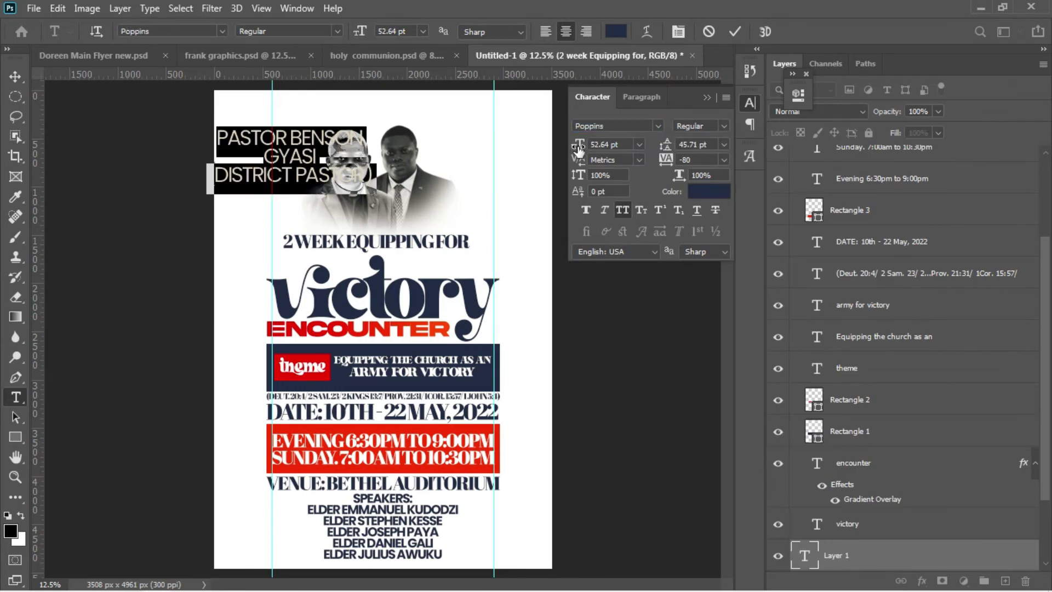
left_click(735, 32)
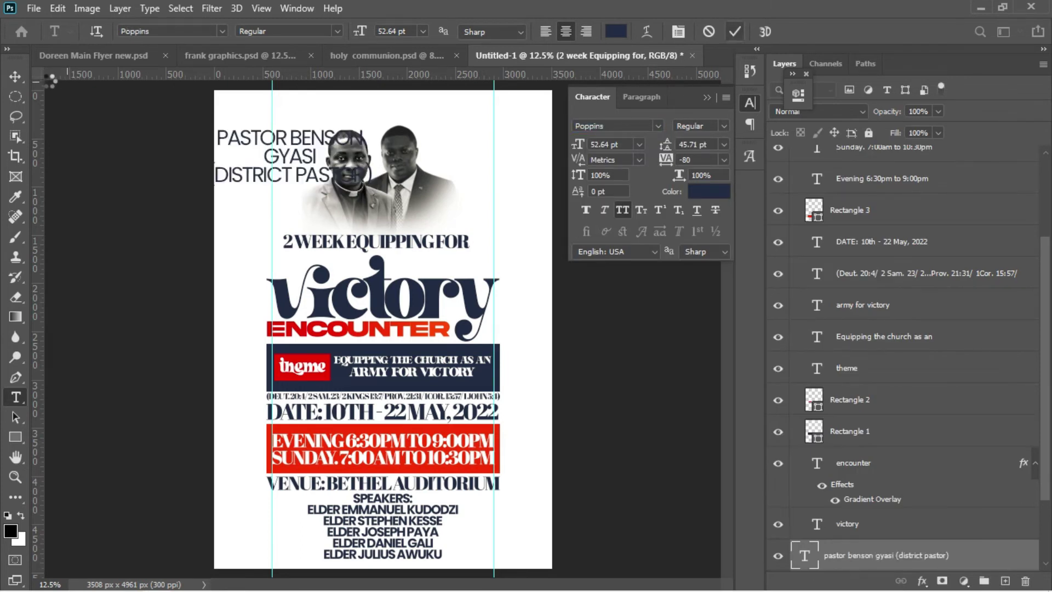
Step: Scale the pastor caption to about 48%, place it beside the left photo, and make it Bold
left_click(15, 80)
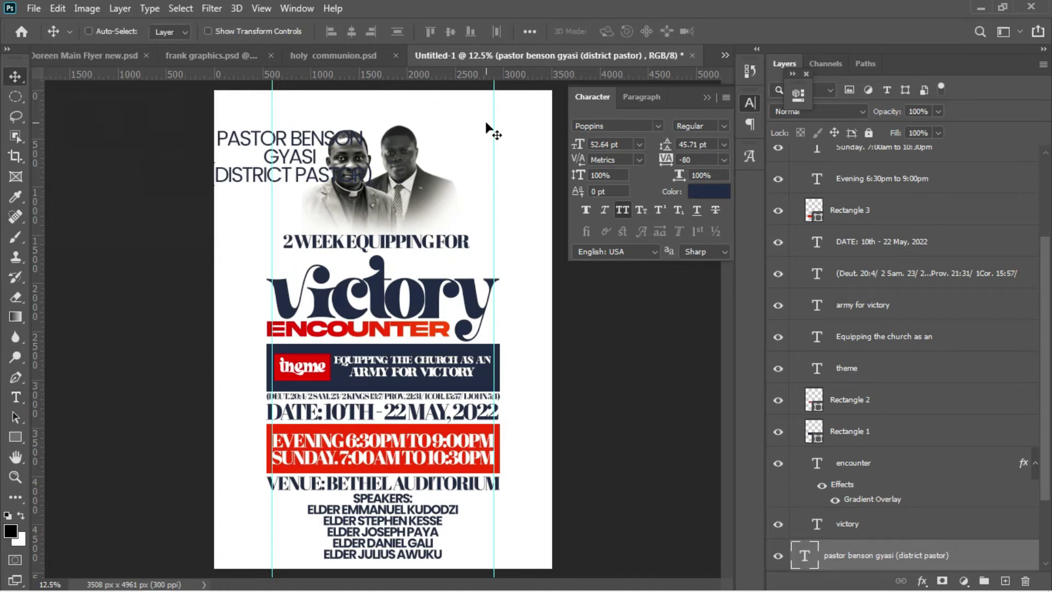
key("ctrl+t")
left_click_drag(373, 209, 284, 169)
key("Return")
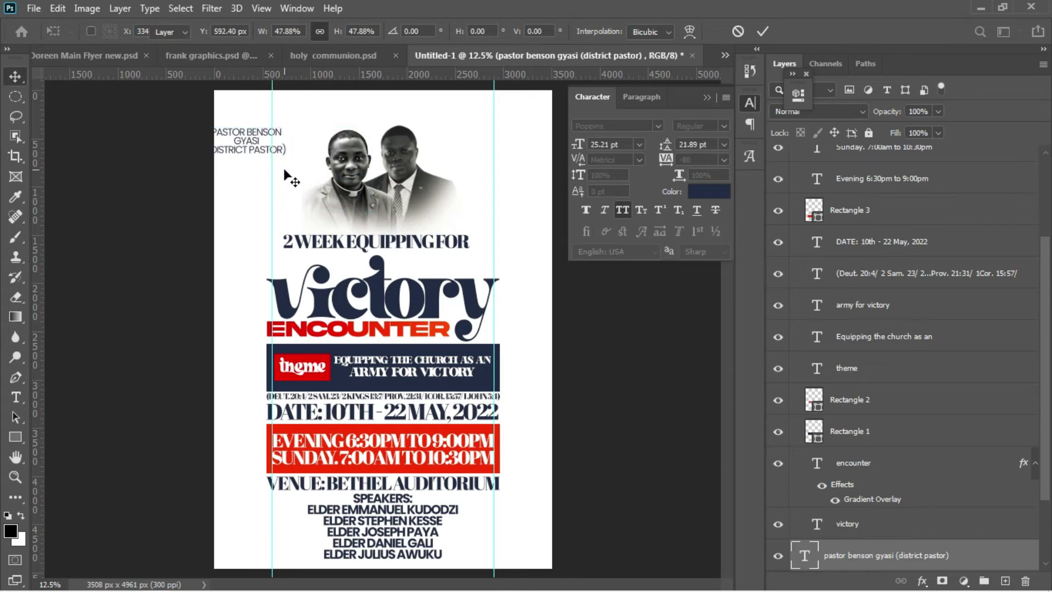
left_click_drag(257, 147, 294, 173)
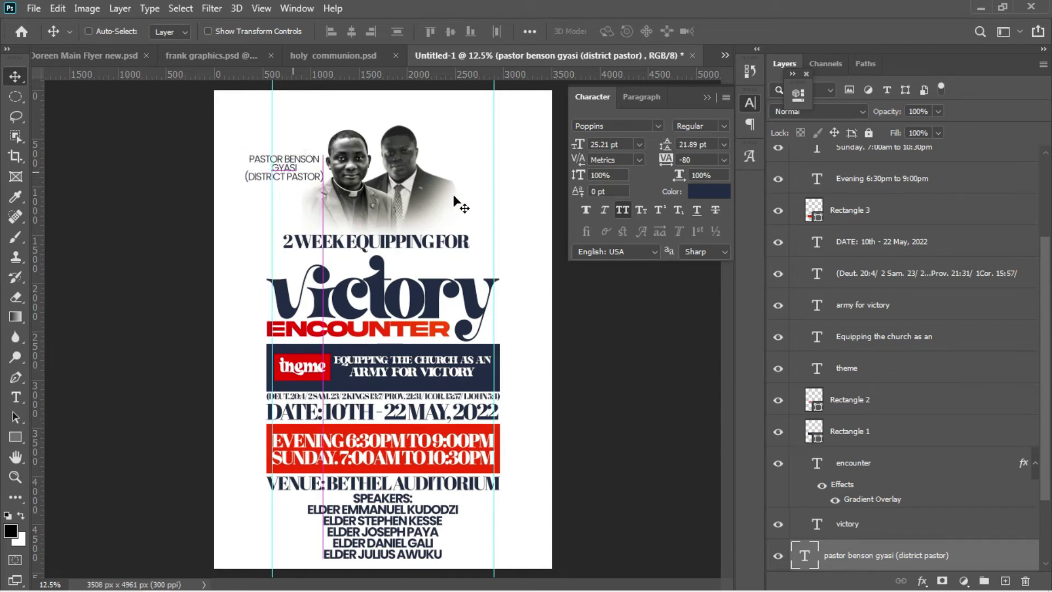
left_click(718, 125)
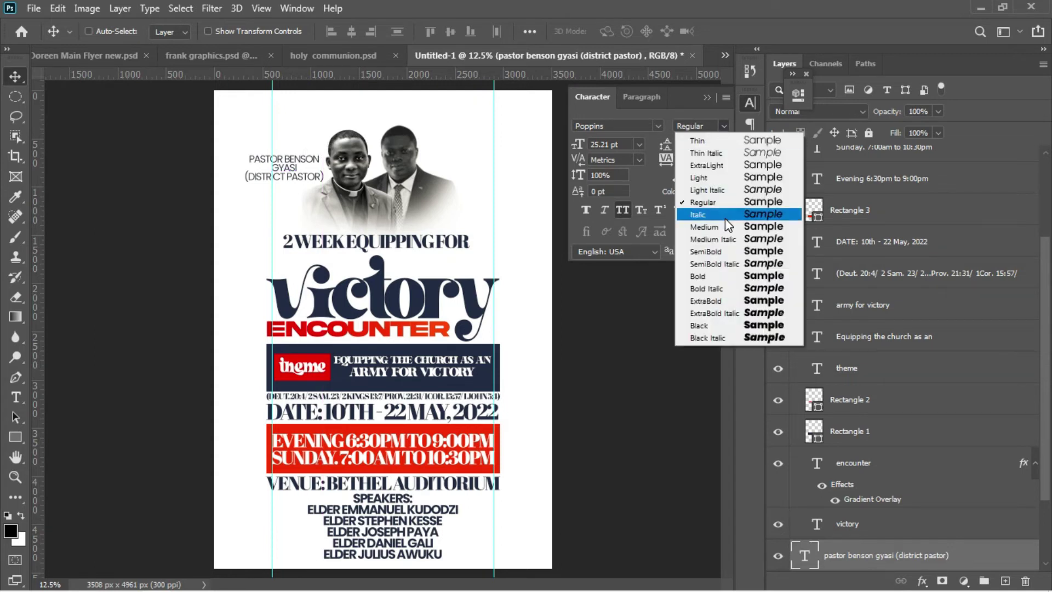
left_click(712, 272)
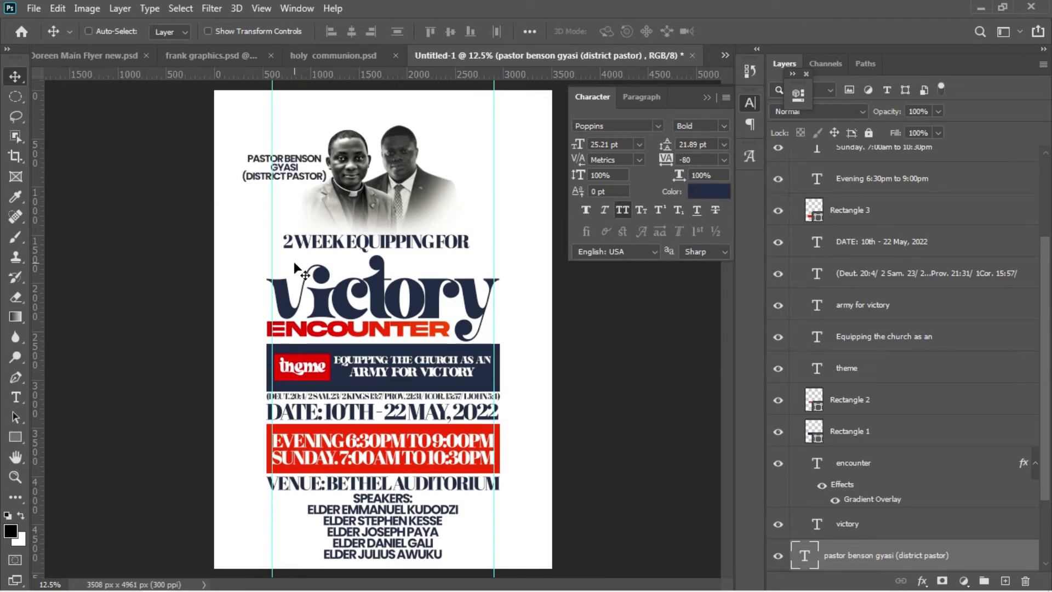
Step: Copy the presiding elder's name, title and HOST lines from the Notepad flyer notes
mouse_move(345, 587)
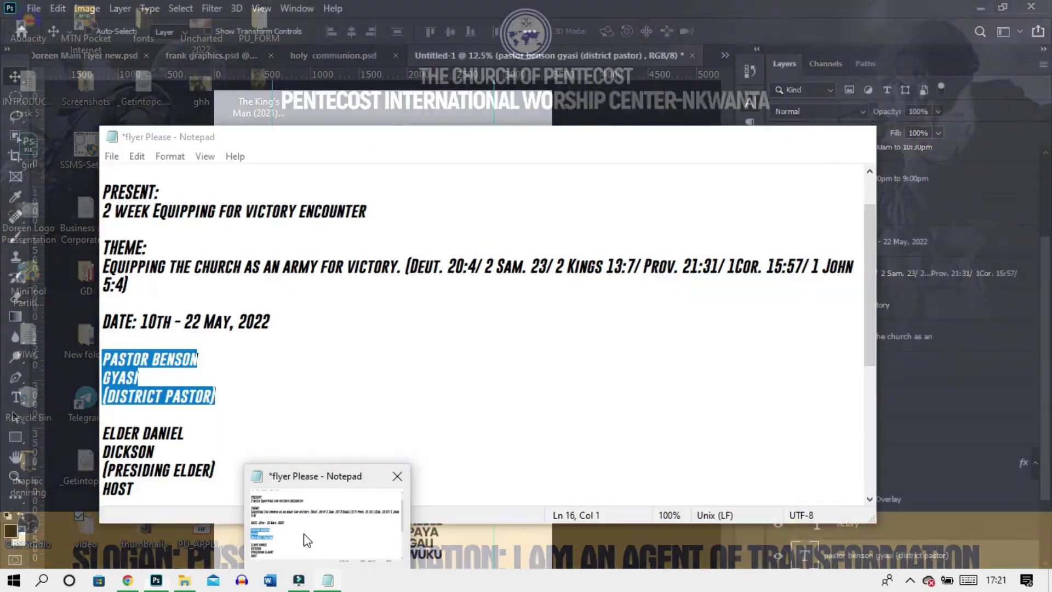
left_click(307, 541)
left_click_drag(106, 425, 211, 482)
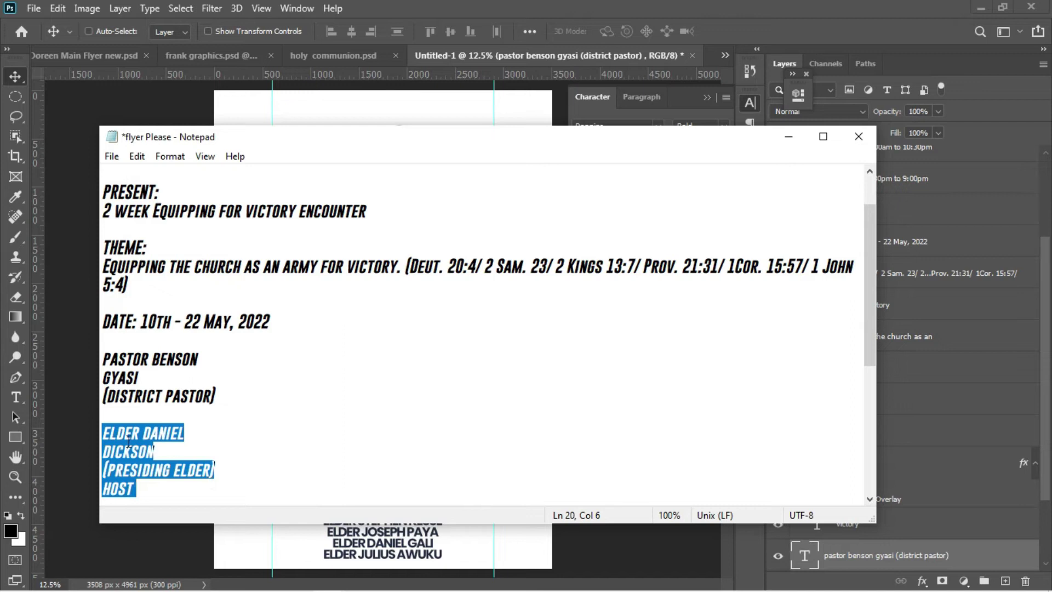
key("alt+Tab")
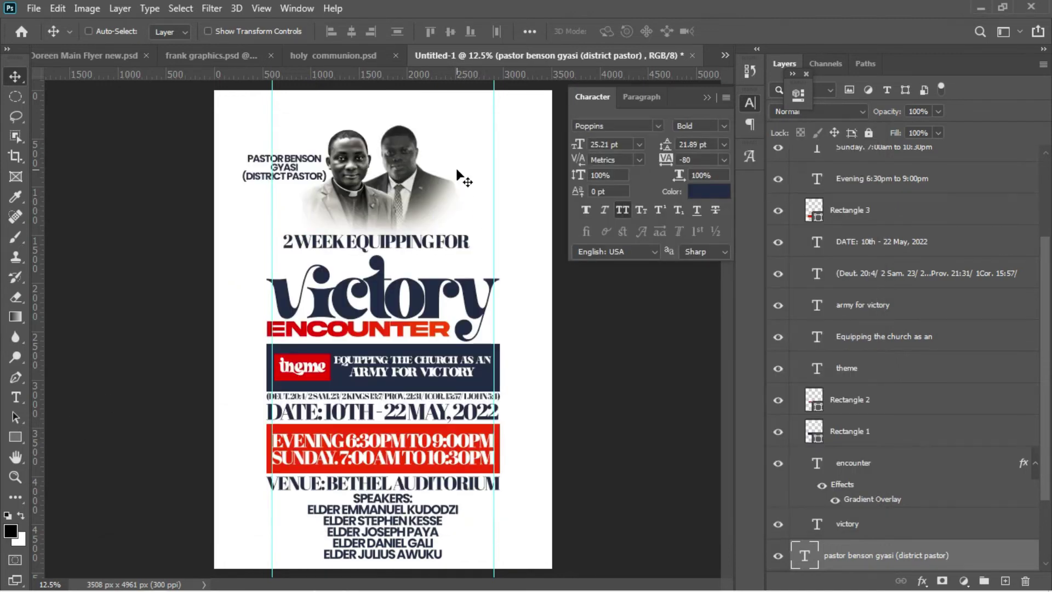
Step: Paste the presiding elder's name, title and HOST lines as a text layer beside the right photo
key("t")
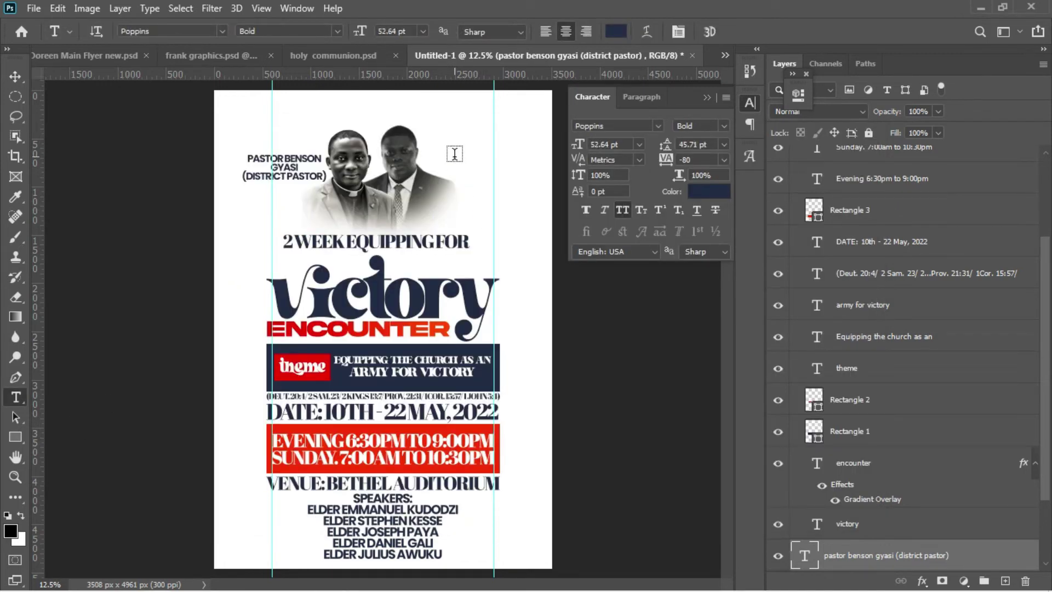
left_click(454, 154)
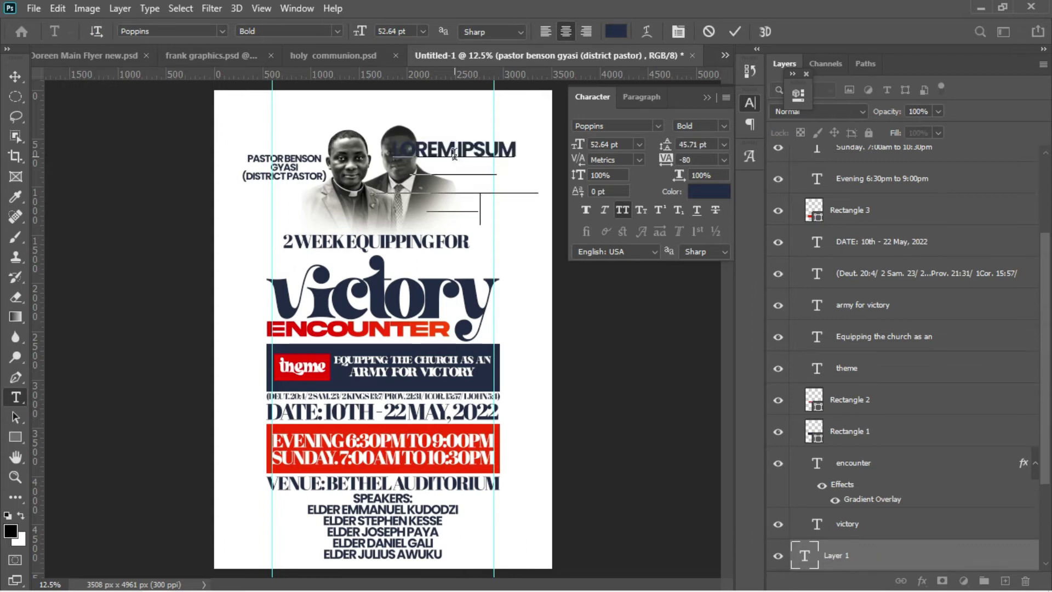
left_click(25, 79)
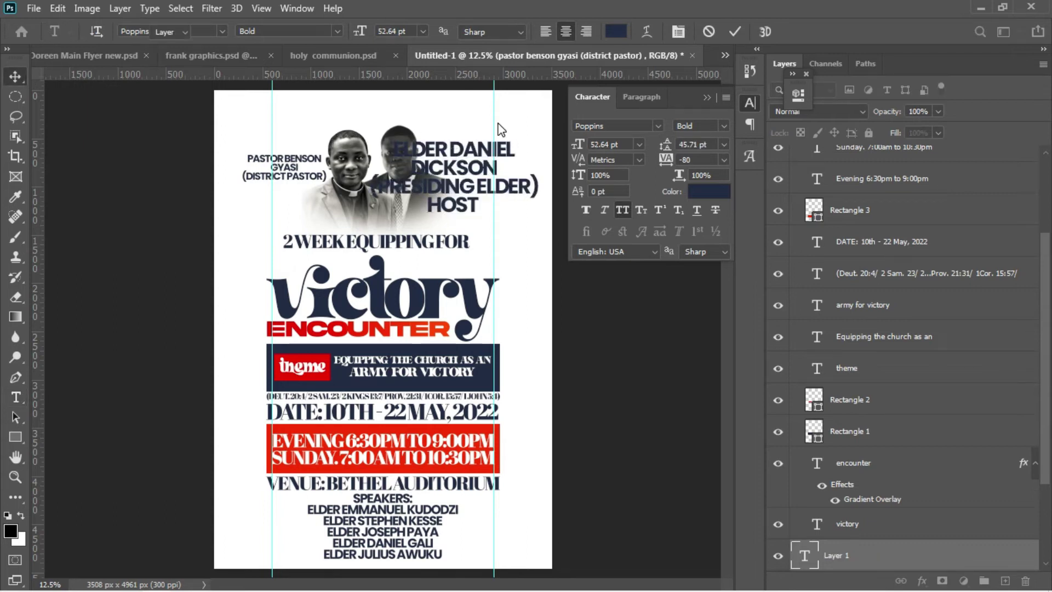
Step: Scale the host caption down to about 51% and select the Group 2 layer
key("ctrl+t")
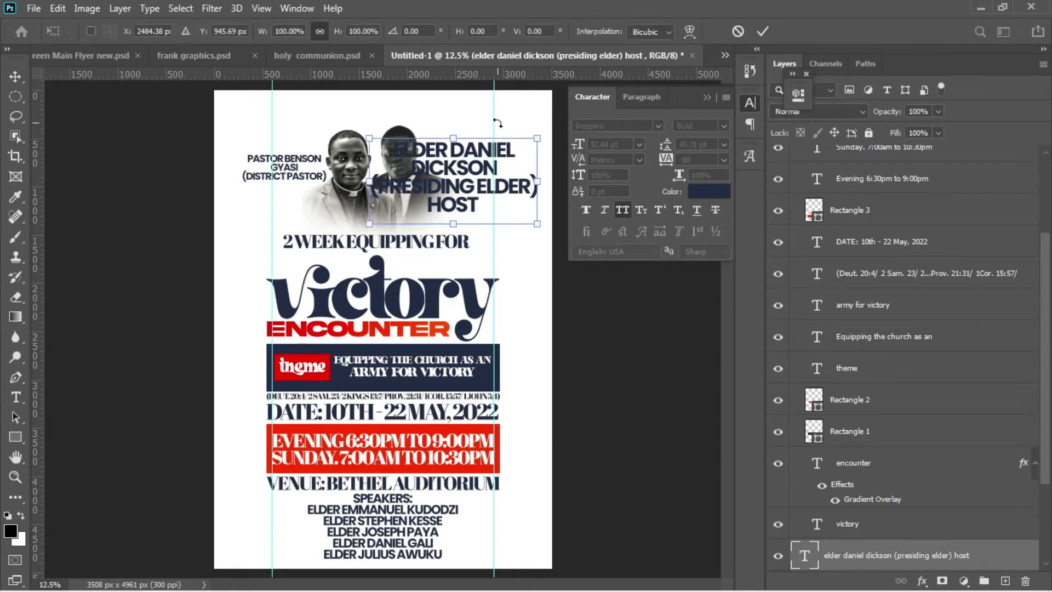
left_click_drag(538, 137, 485, 164)
key("Return")
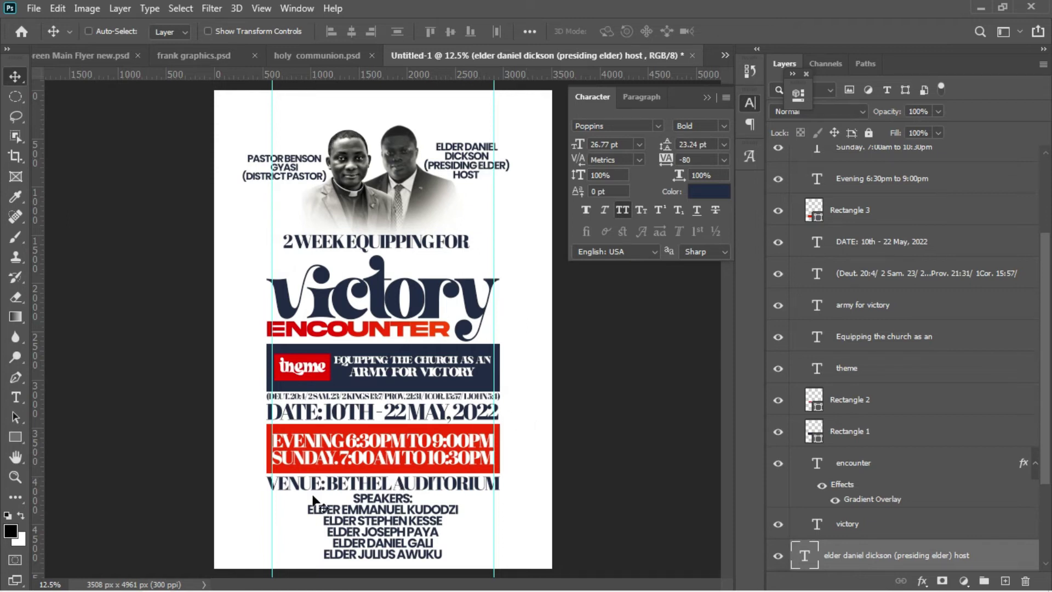
scroll(800, 453, "down", 2)
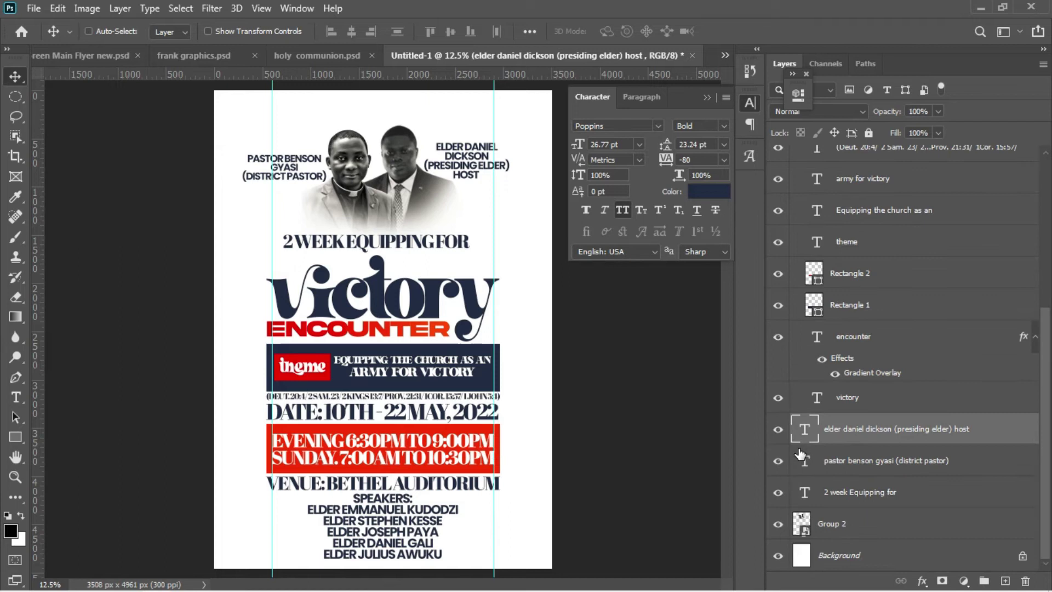
left_click(855, 523)
Step: Place the white pillars image from the 'video' folder over the flyer's top half
mouse_move(174, 589)
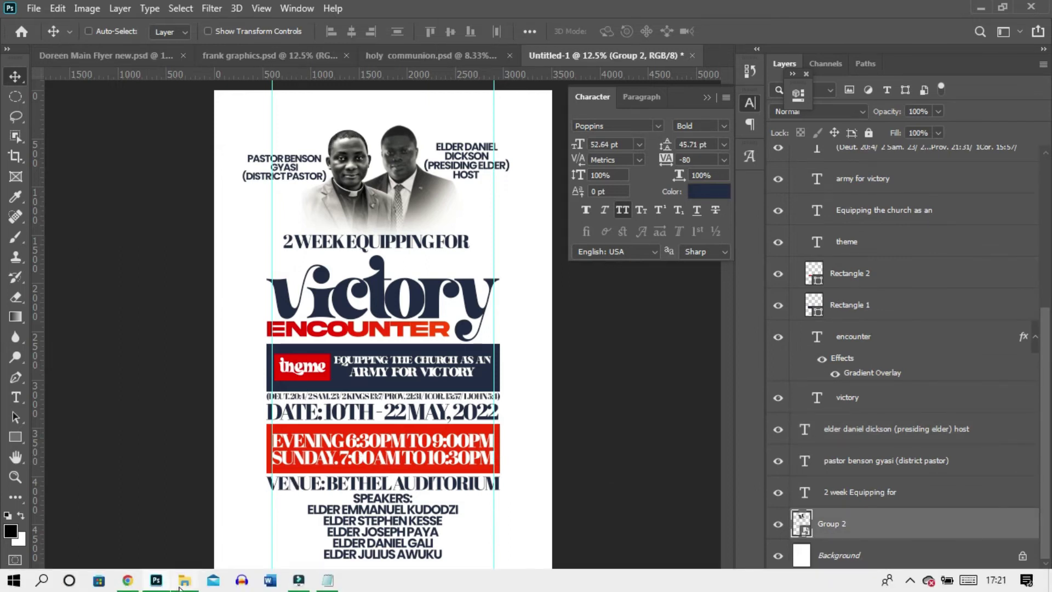
left_click(179, 534)
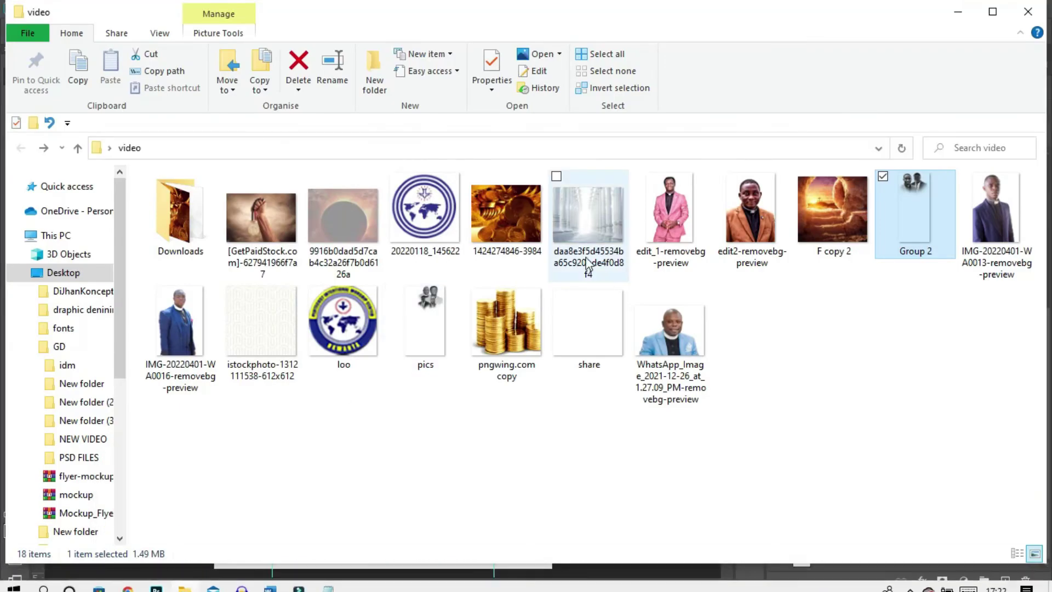
left_click_drag(581, 225, 438, 111)
key("Return")
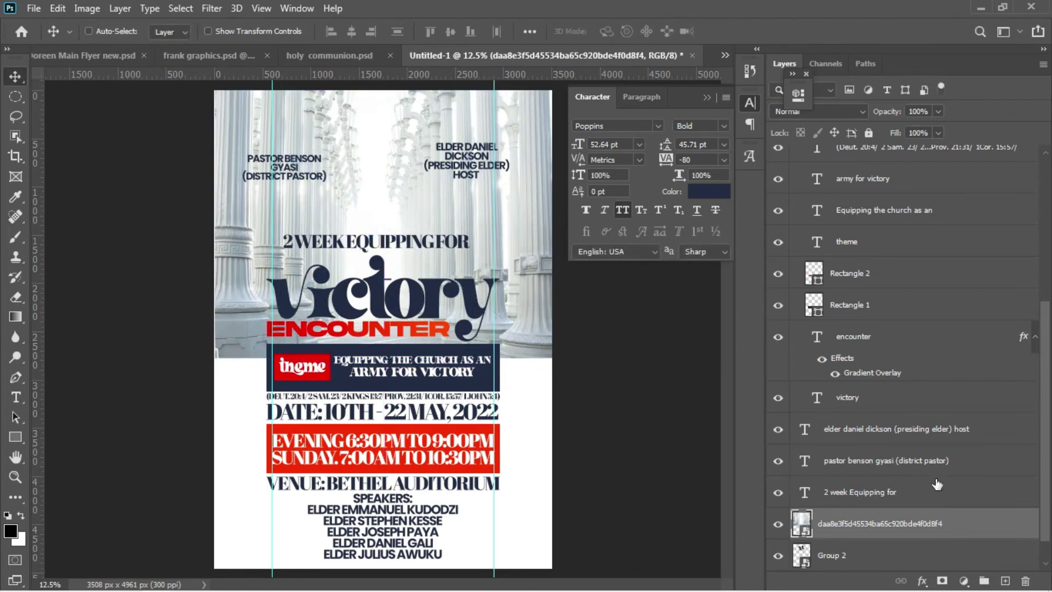
Step: Rasterize the pillars layer, add a layer mask, and choose a Foreground-to-Transparent gradient
right_click(928, 520)
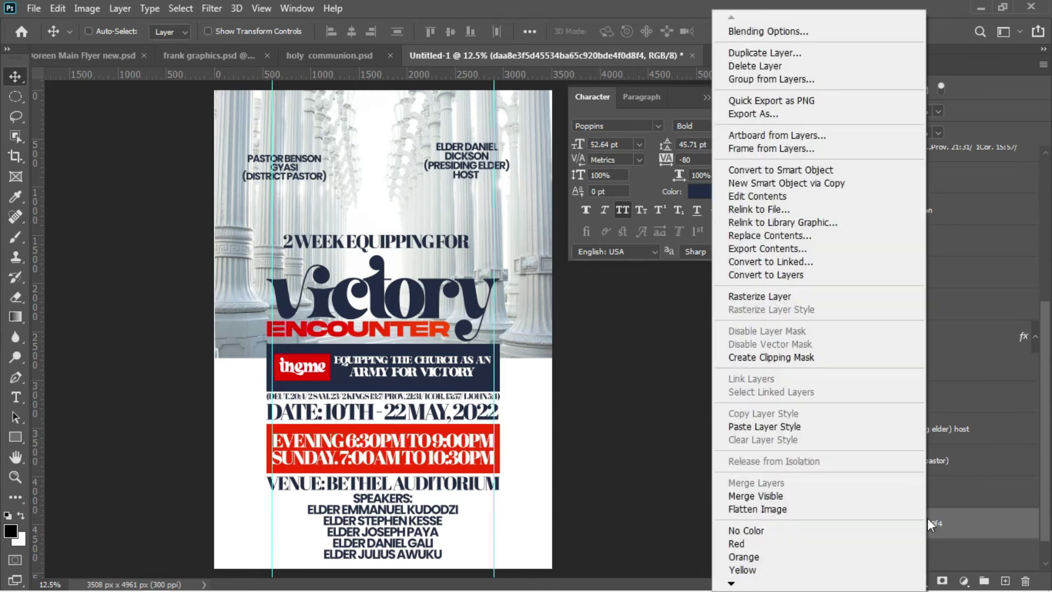
left_click(779, 299)
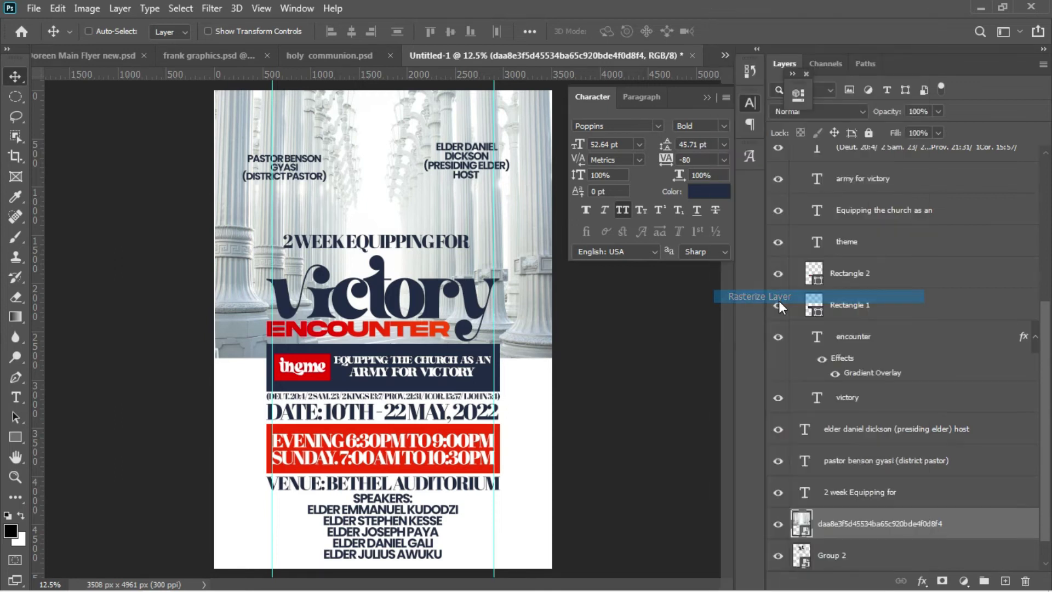
left_click(942, 580)
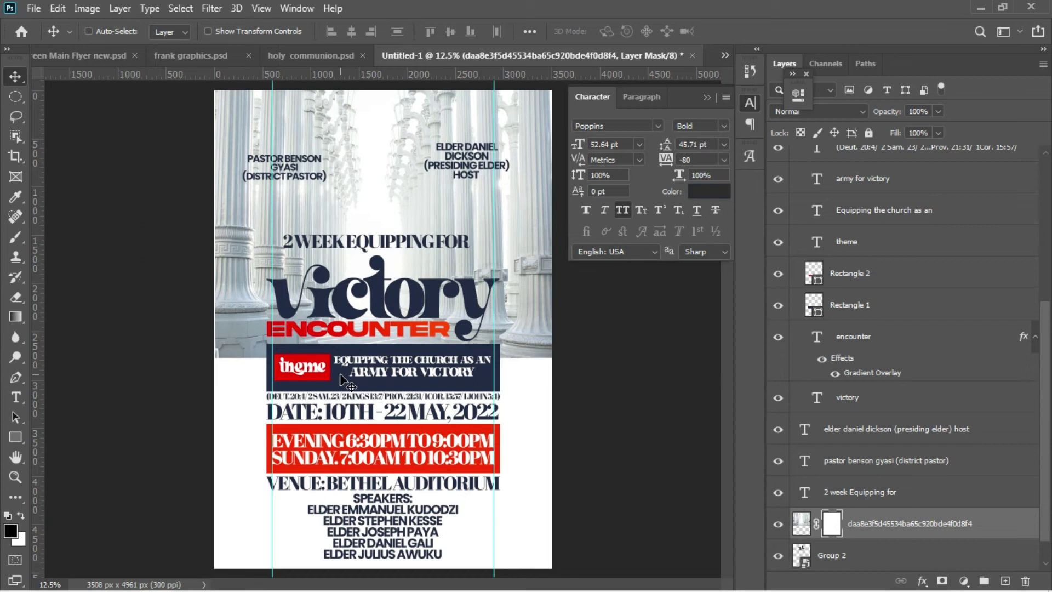
key("g")
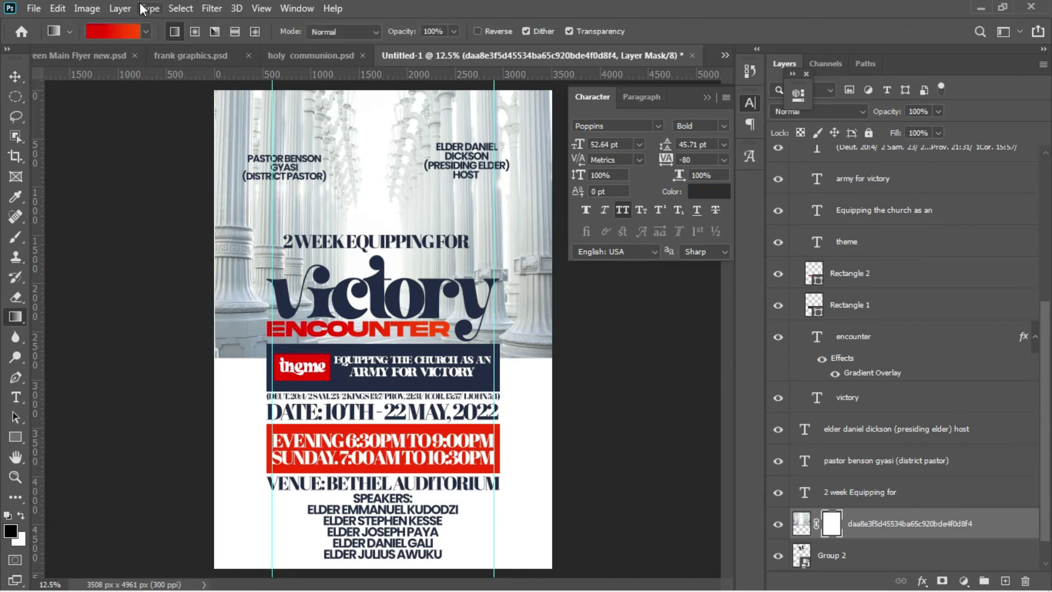
left_click(128, 35)
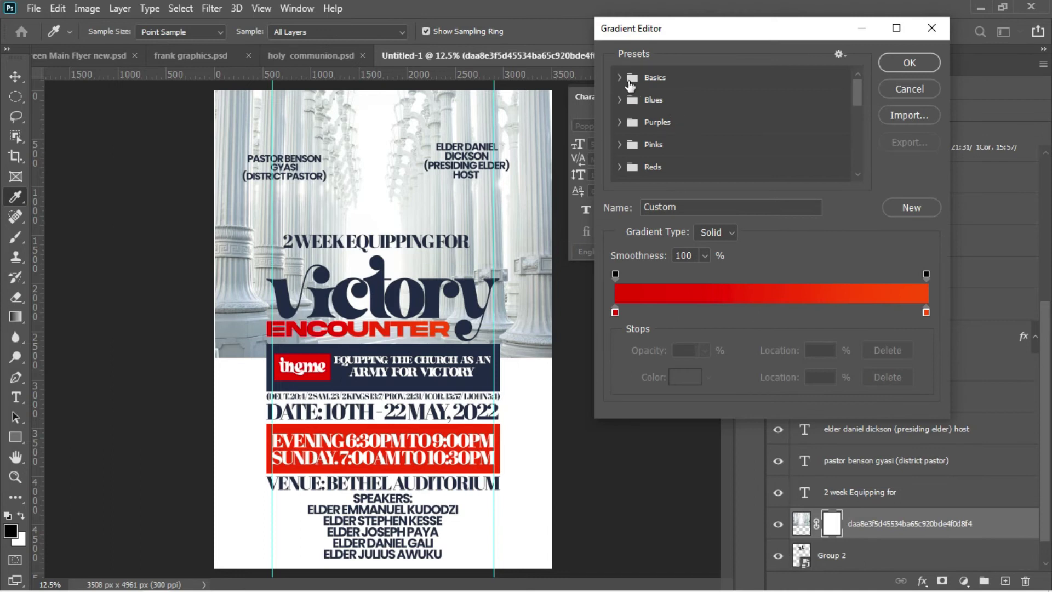
left_click(621, 79)
left_click(685, 126)
left_click(909, 63)
Step: Fade the pillars photo with gradients on its mask and move the layer below Group 2
left_click_drag(395, 407, 410, 172)
left_click_drag(359, 360, 342, 321)
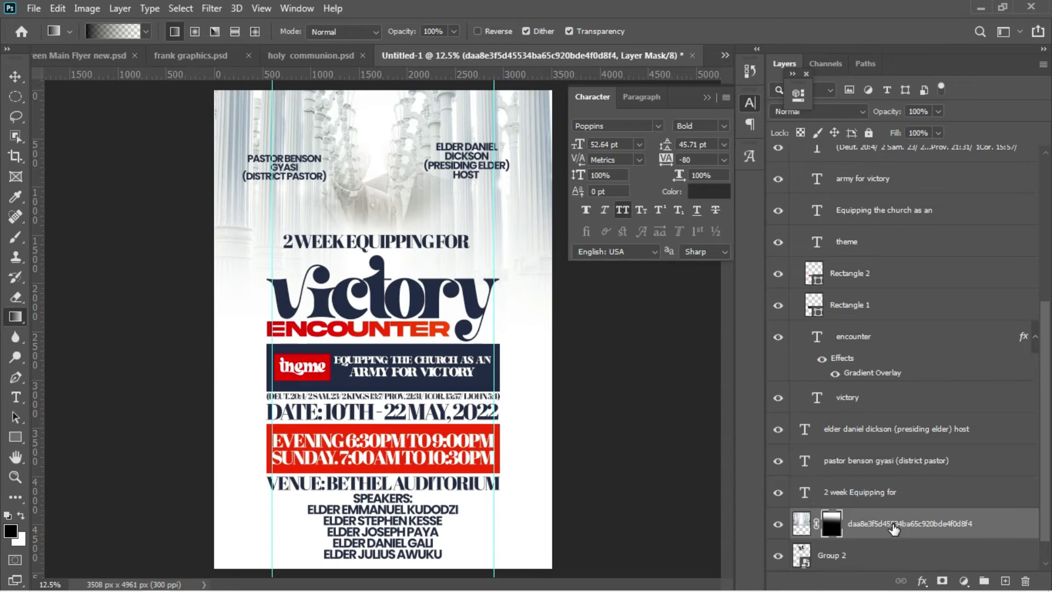
left_click_drag(894, 529, 868, 540)
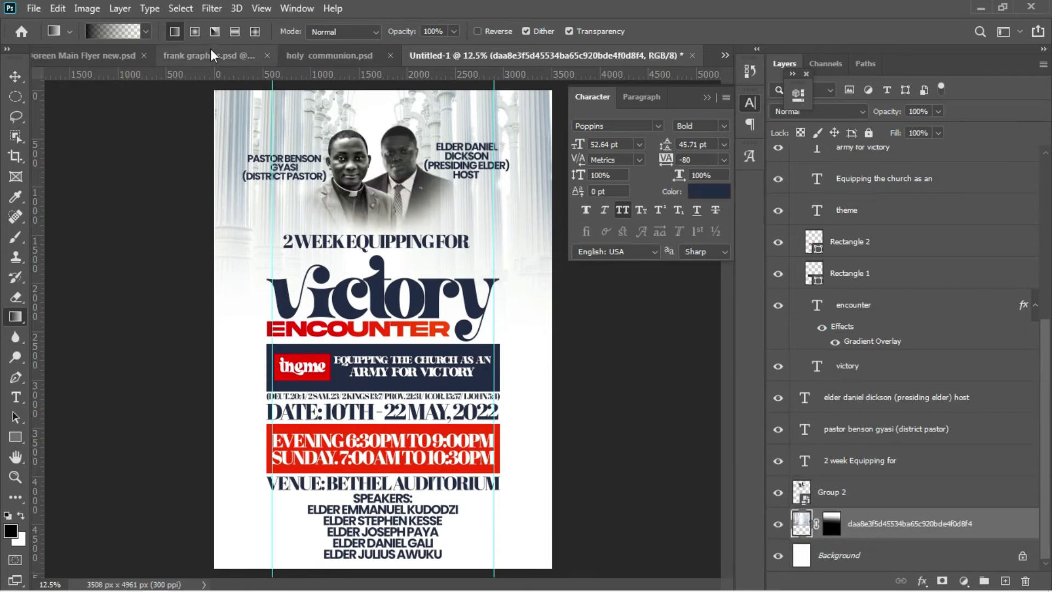
Step: Apply an 18-pixel Gaussian Blur to the pillars background layer
left_click(211, 9)
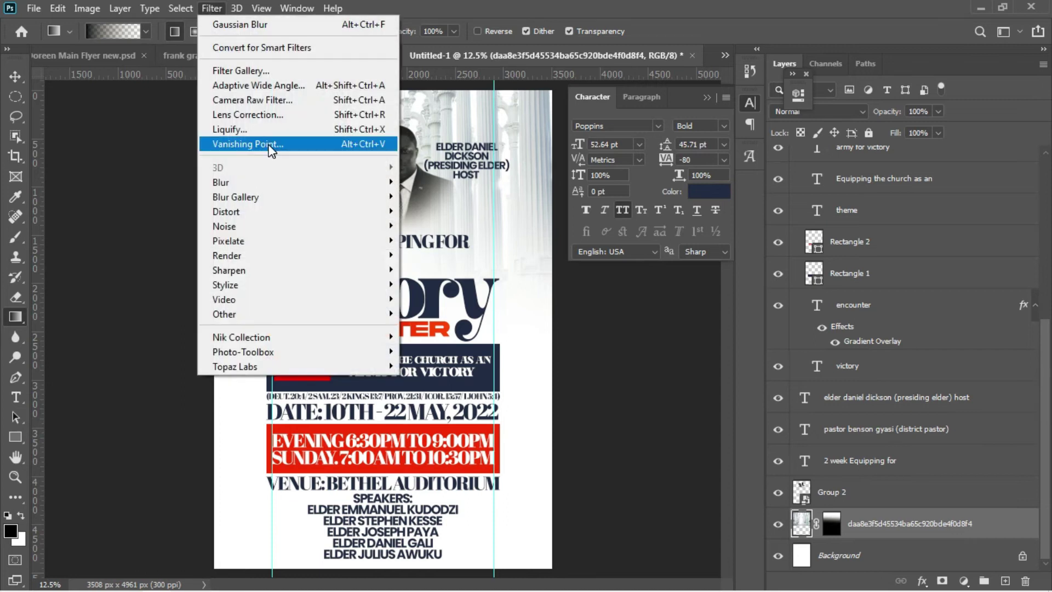
mouse_move(258, 184)
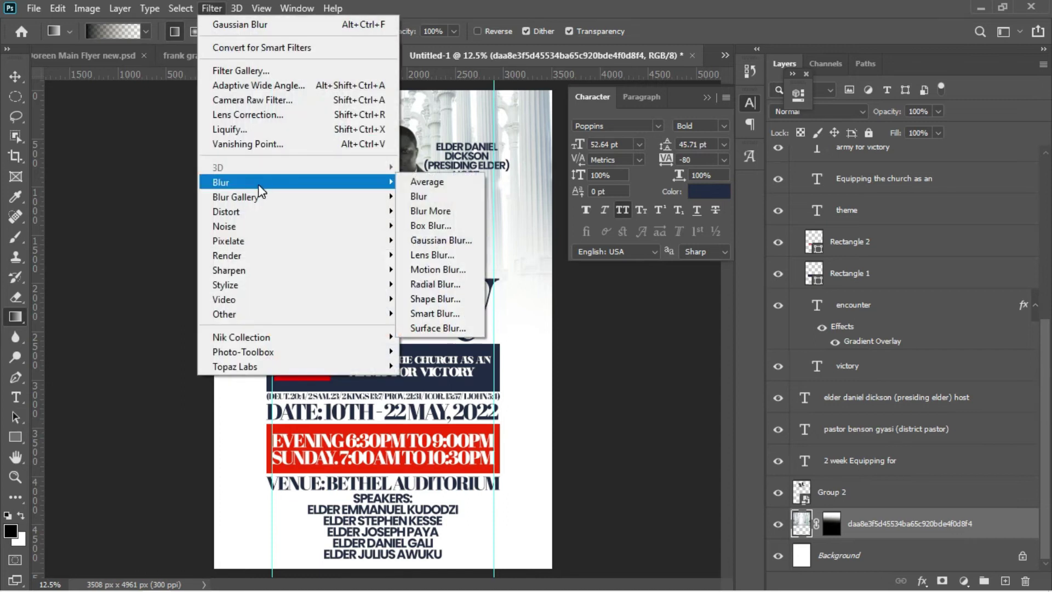
left_click(451, 241)
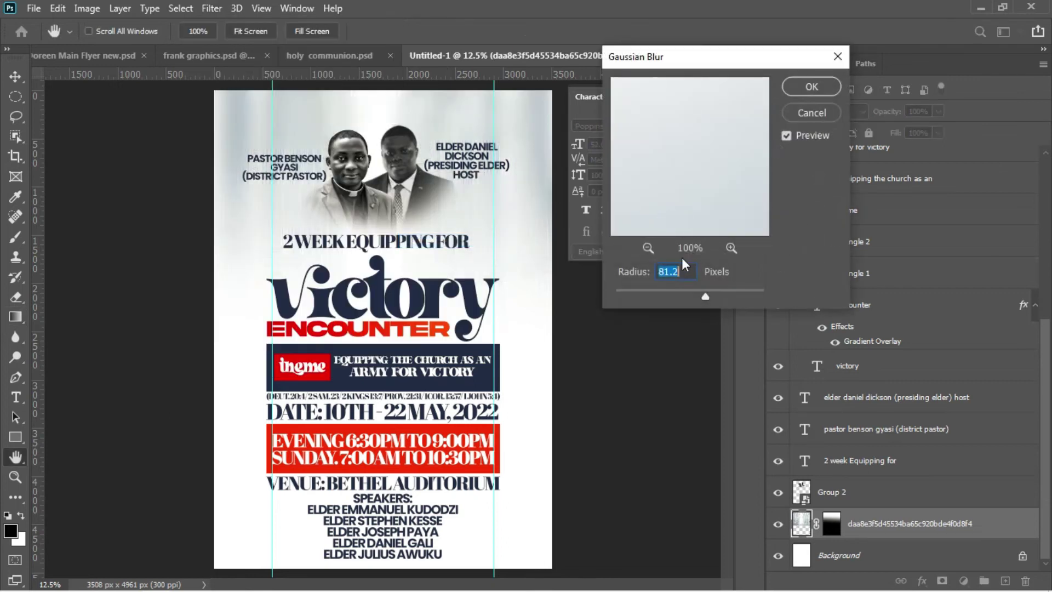
left_click_drag(705, 296, 676, 298)
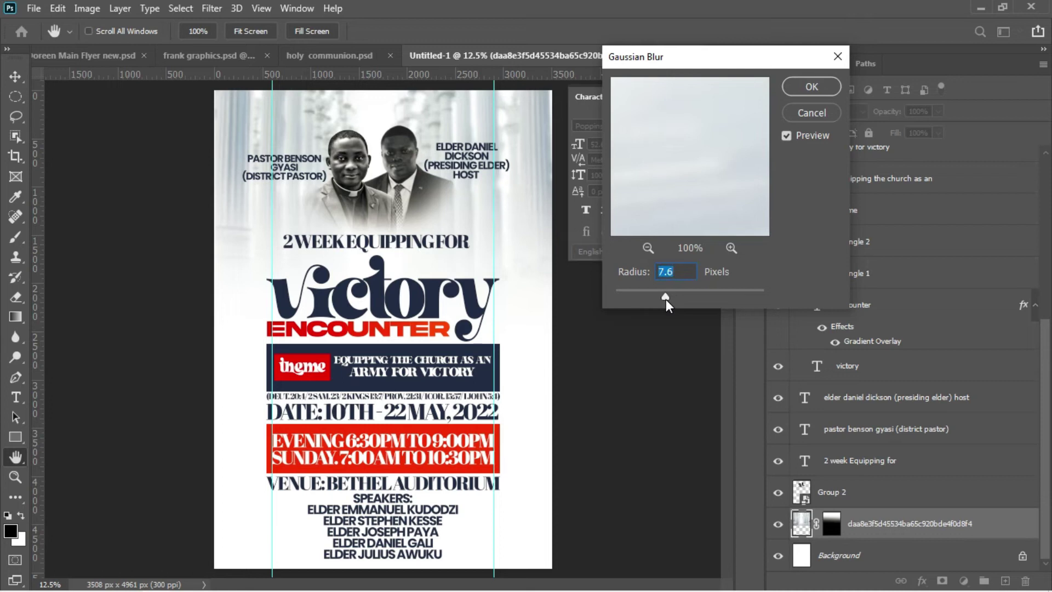
key("BackSpace")
type("45")
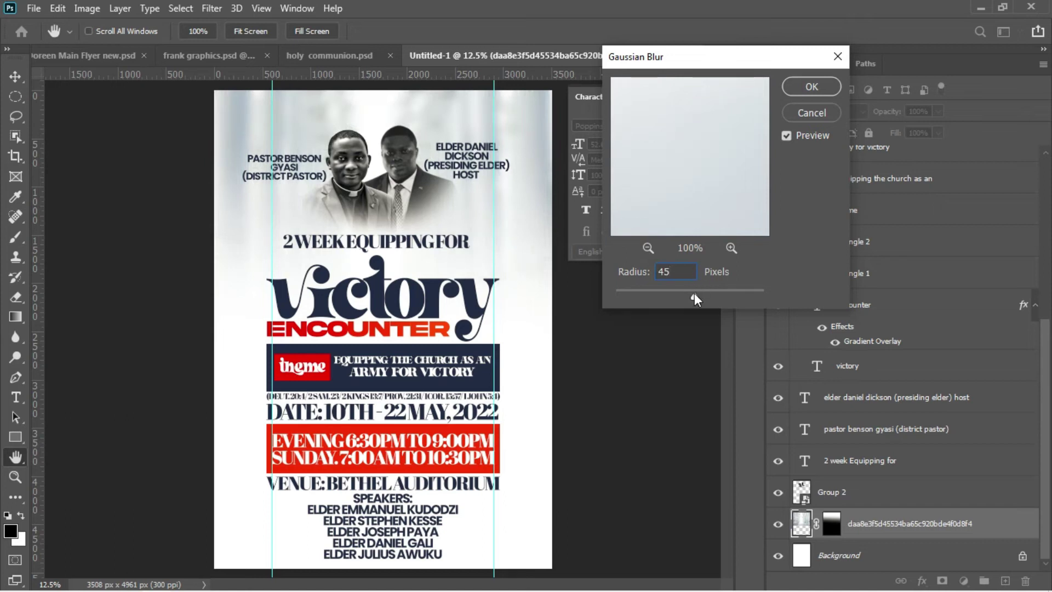
left_click_drag(693, 297, 685, 298)
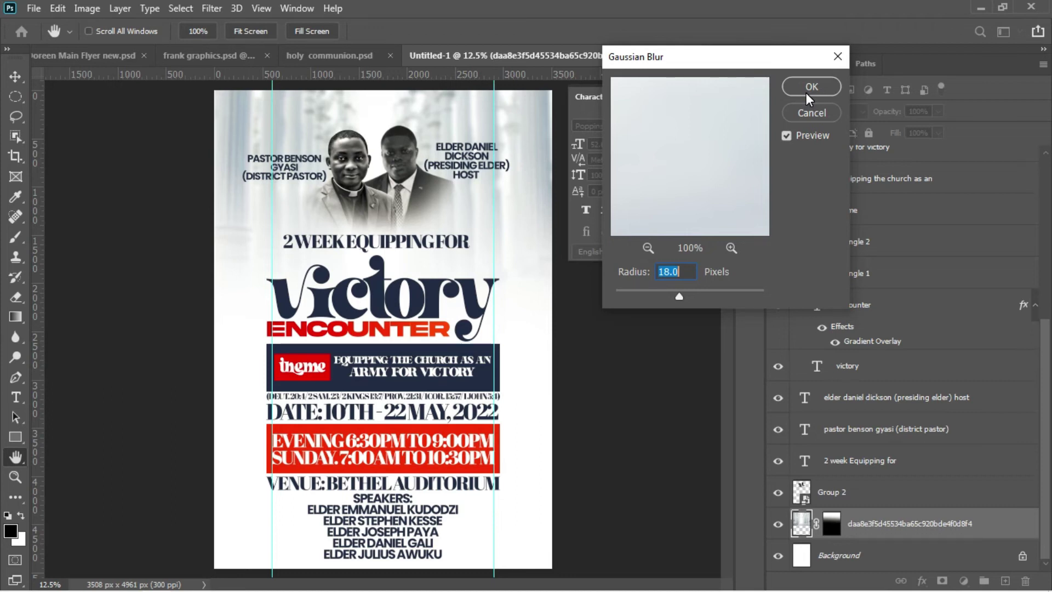
left_click(807, 93)
key("g")
Step: Set the pillars layer's blend mode to Luminosity
key("v")
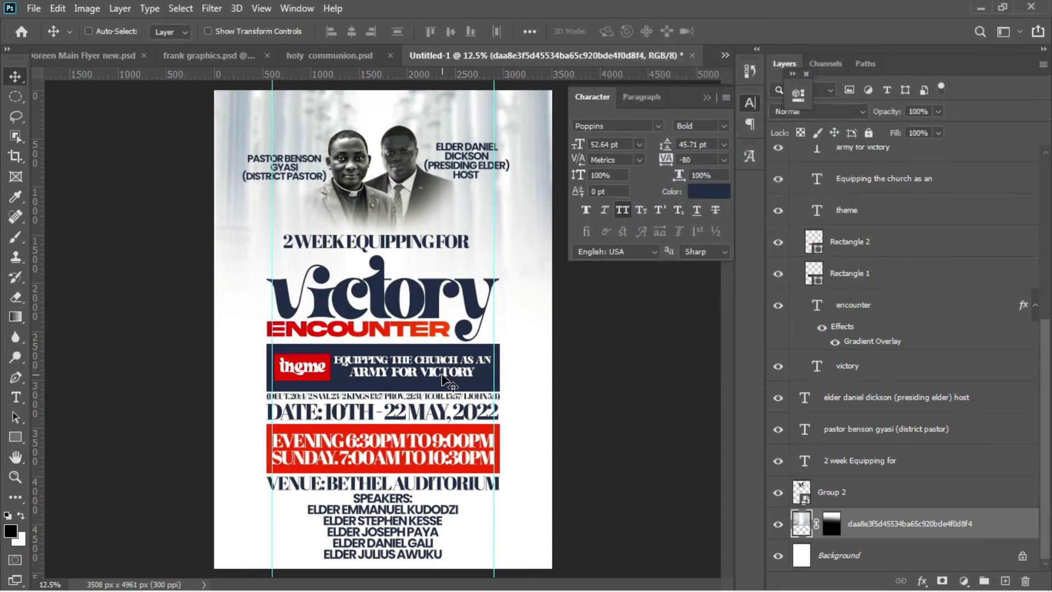
left_click(850, 112)
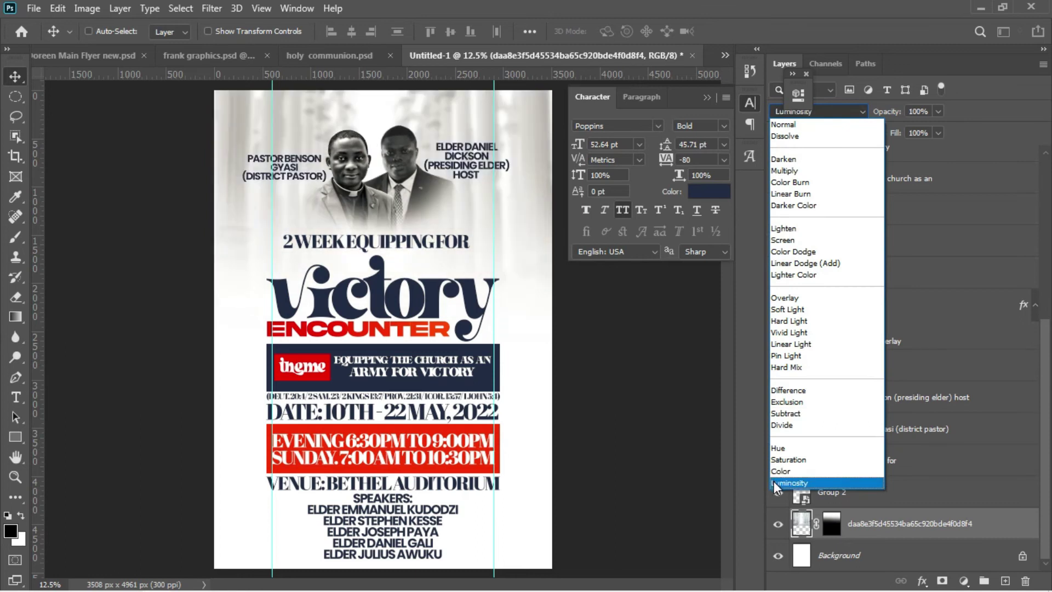
left_click(774, 483)
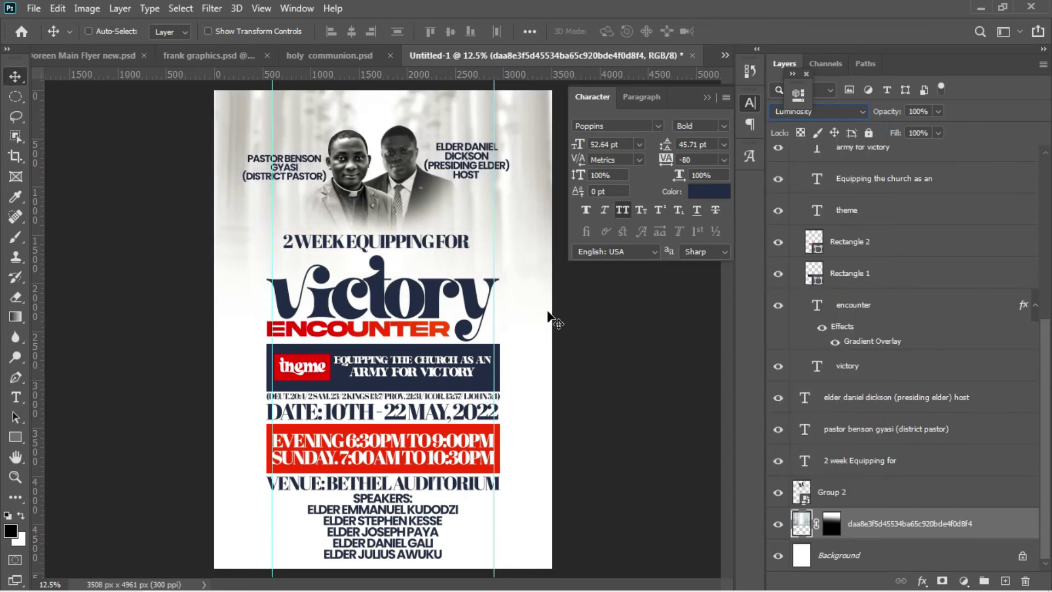
mouse_move(274, 589)
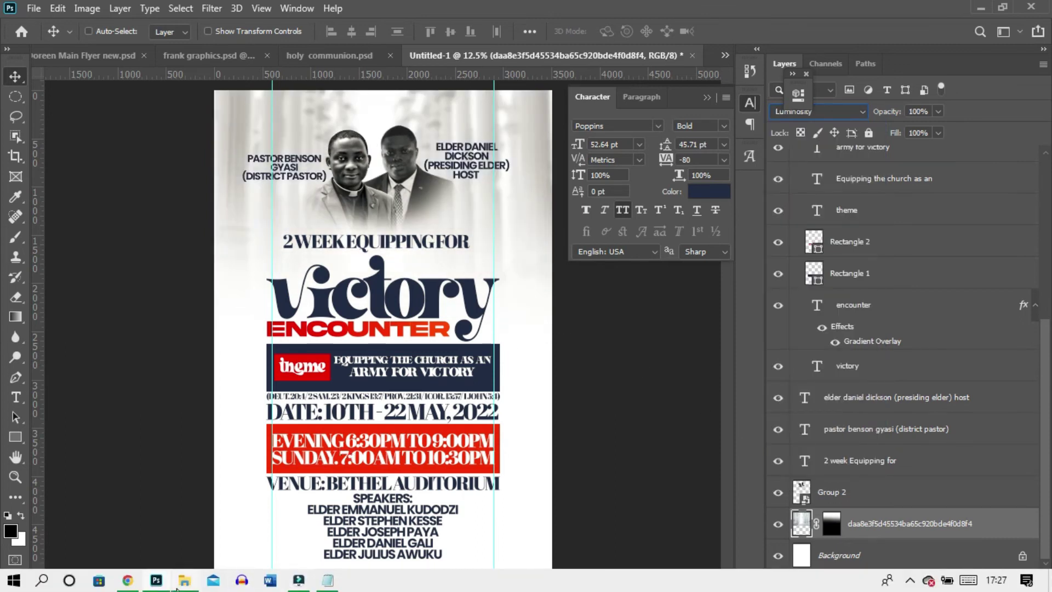
mouse_move(183, 582)
left_click(168, 536)
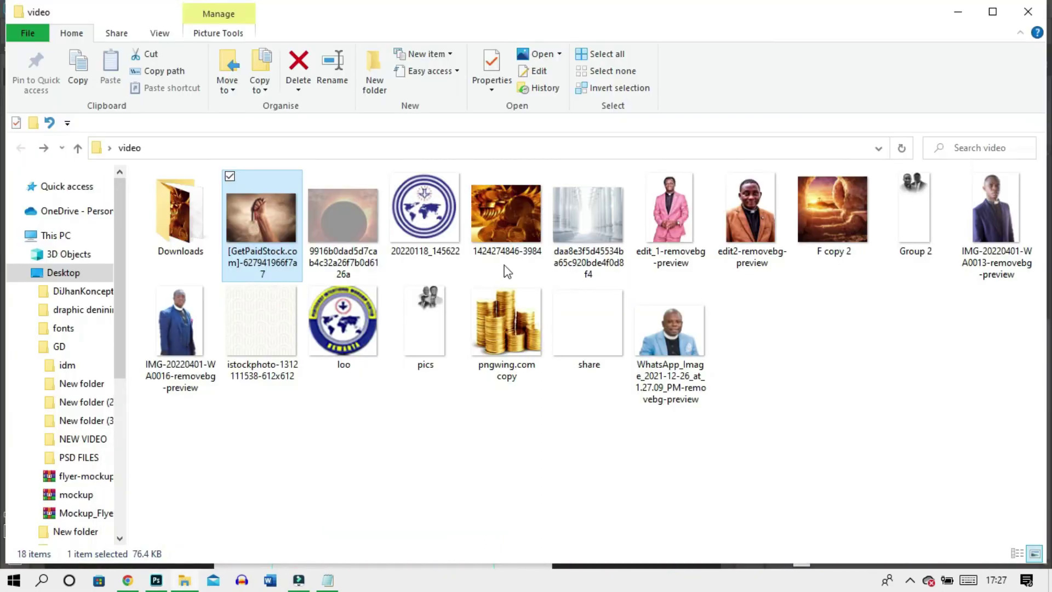
Step: Place the GetPaidStock hands photo into the flyer and enlarge it to about 341%
left_click_drag(262, 222, 411, 260)
left_click_drag(345, 31, 530, 46)
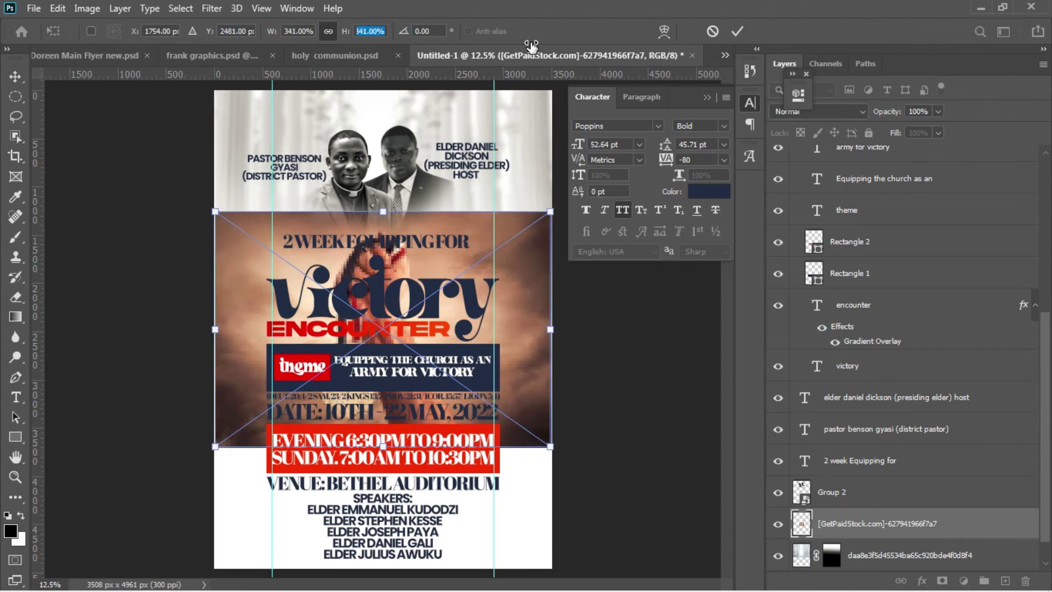
Step: Apply the photo's size, move it up the flyer, and position its layer just above Background
key("Return")
key("Return")
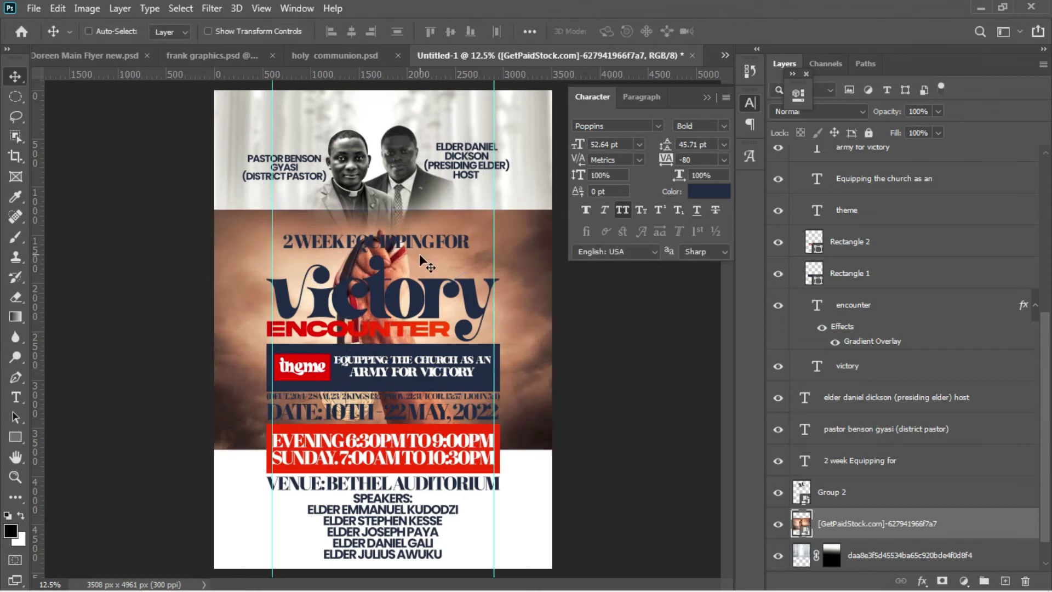
left_click_drag(417, 254, 422, 130)
left_click_drag(838, 518, 861, 540)
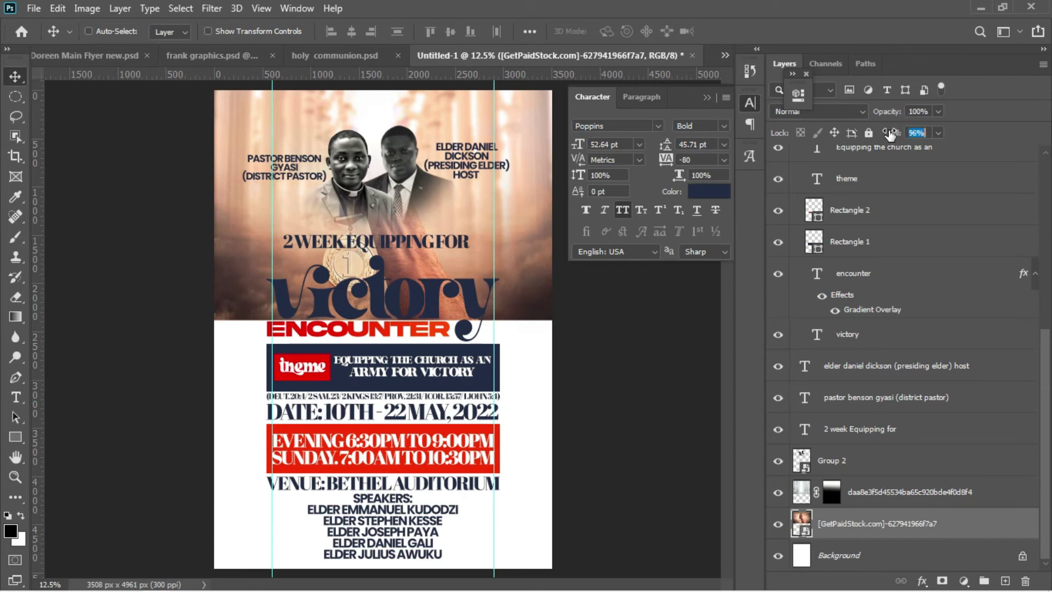
Step: Lower the hands photo layer's fill to 44%
left_click_drag(893, 133, 854, 130)
left_click_drag(849, 130, 849, 130)
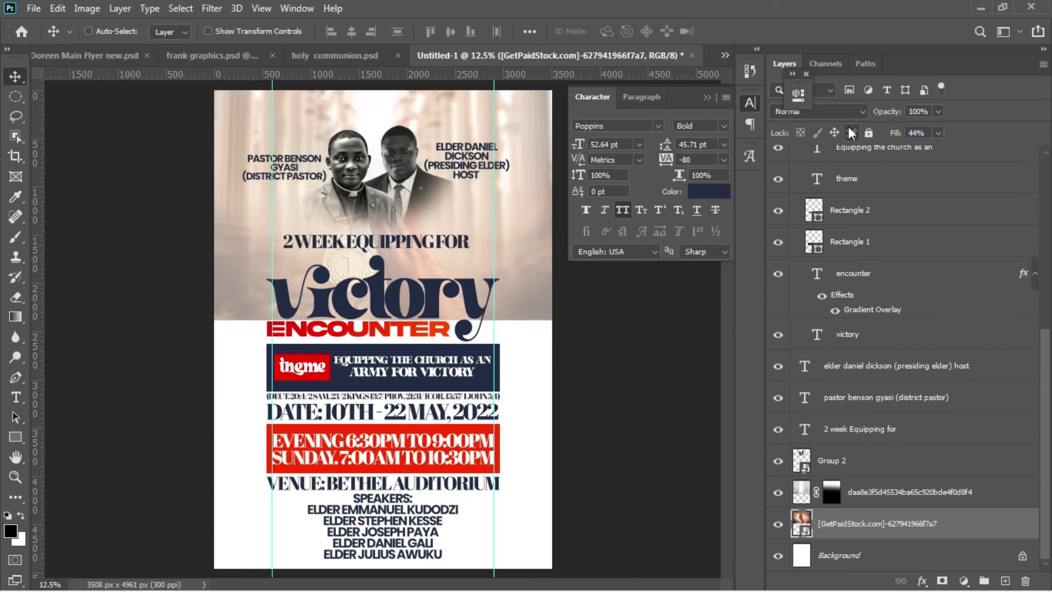
right_click(887, 525)
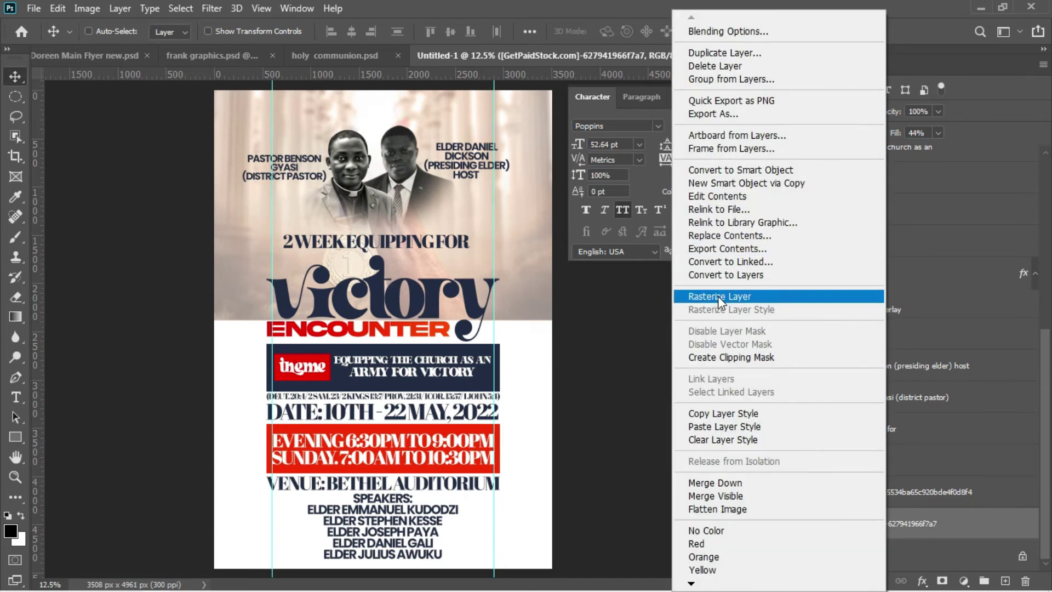
Step: Rasterize the hands photo, add a layer mask, and fade its lower part into white with gradients
left_click(718, 296)
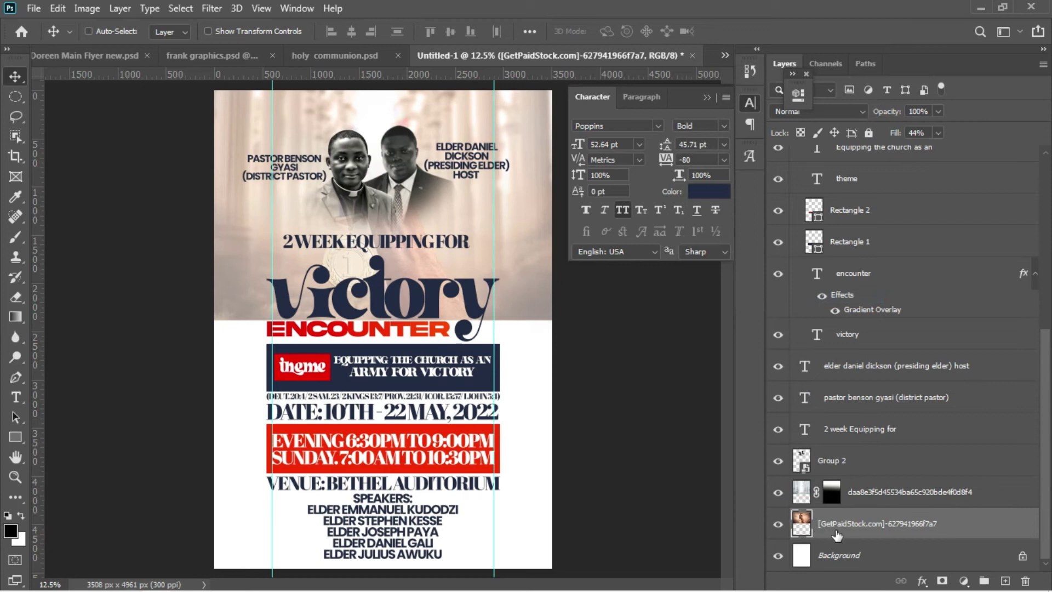
left_click(942, 580)
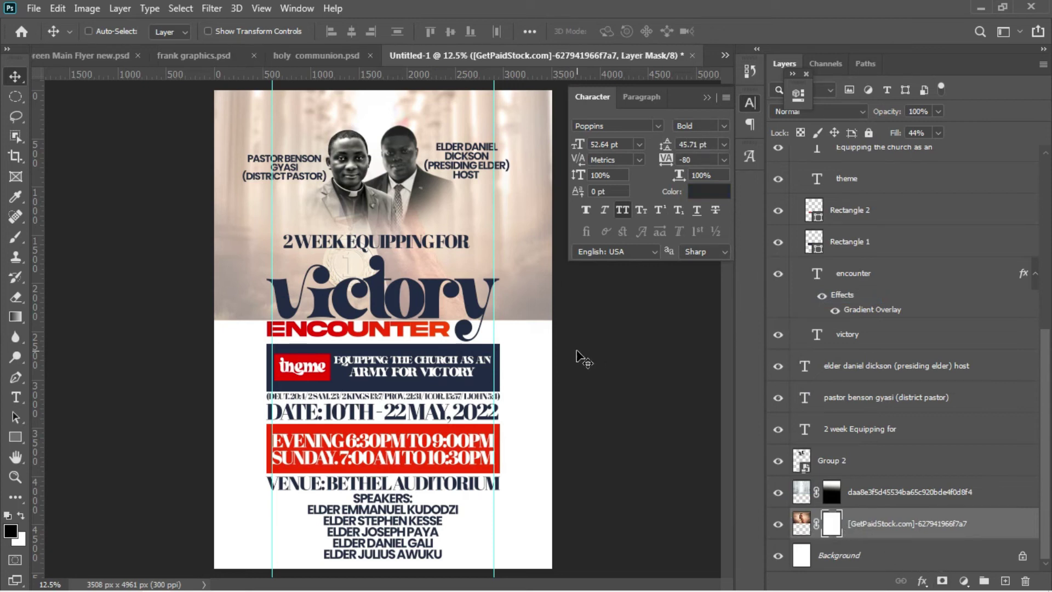
key("g")
left_click_drag(372, 356, 375, 201)
left_click_drag(377, 337, 377, 212)
left_click_drag(364, 294, 377, 162)
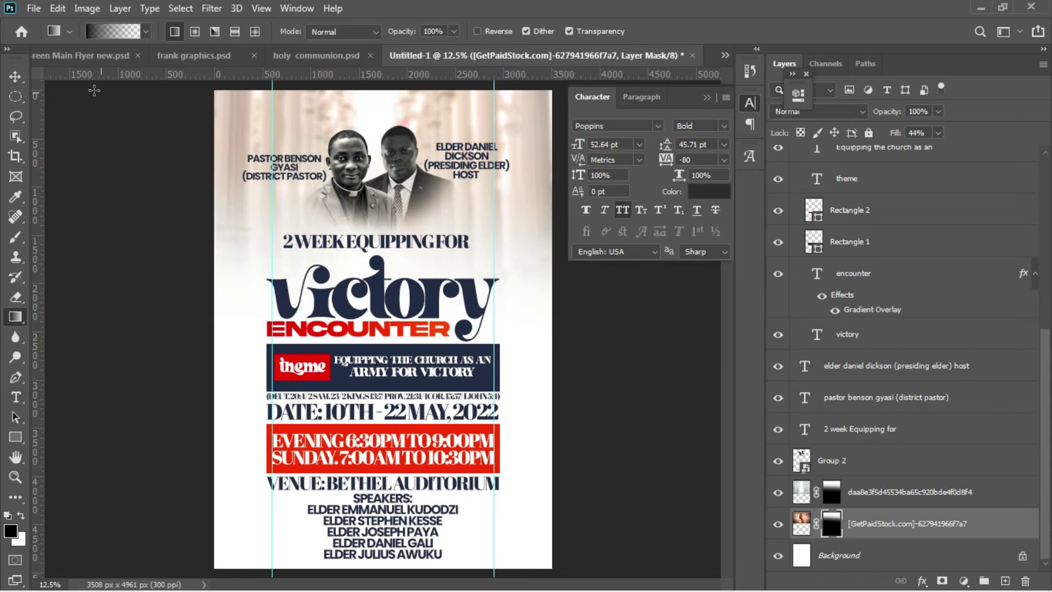
left_click(13, 80)
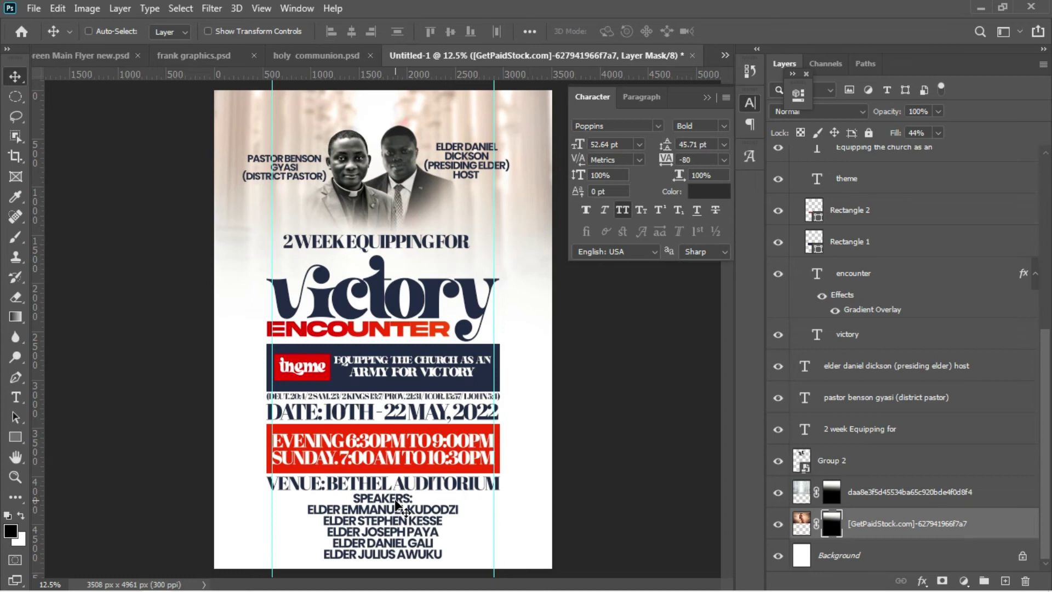
mouse_move(314, 587)
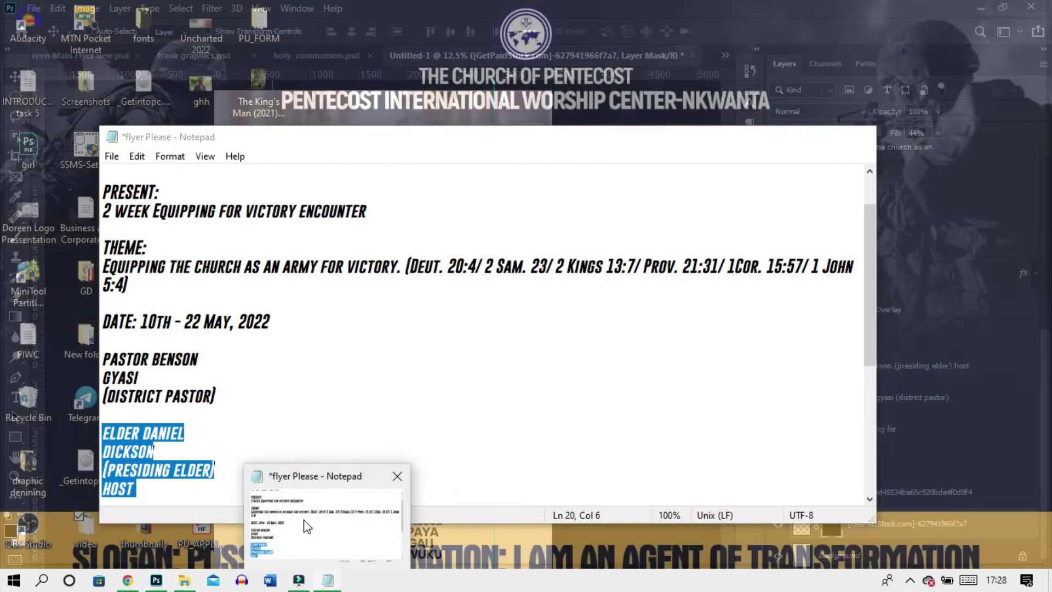
Step: Copy the church name and assembly lines from the Notepad flyer notes
left_click(310, 548)
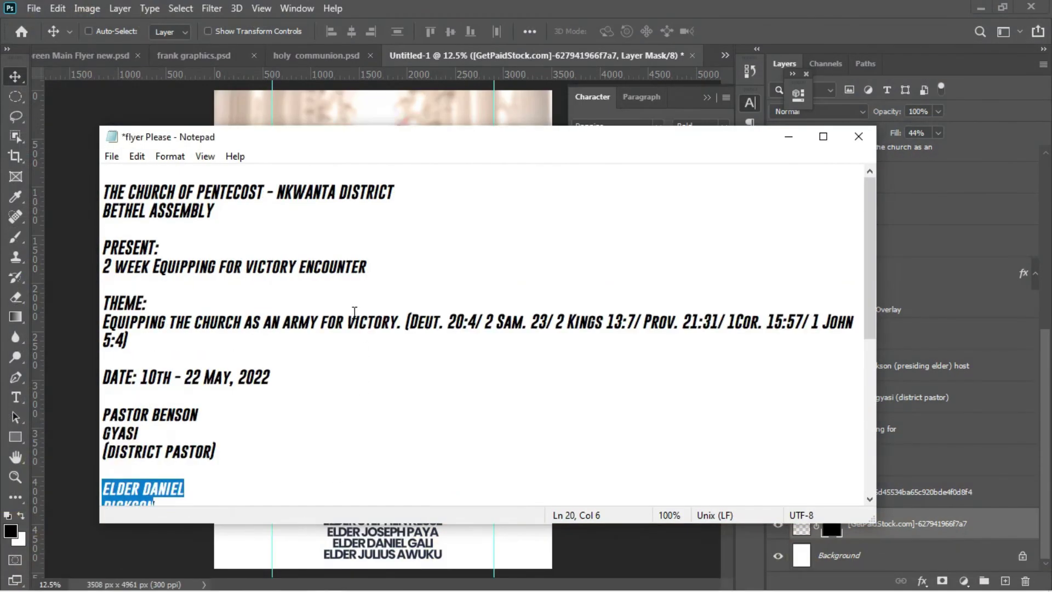
left_click_drag(103, 192, 401, 207)
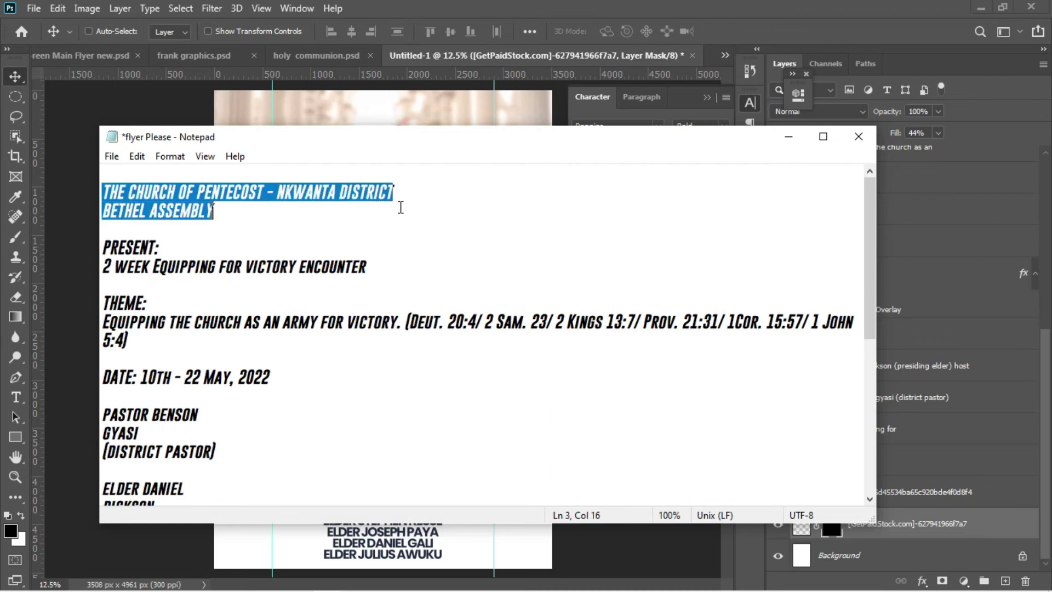
left_click(296, 109)
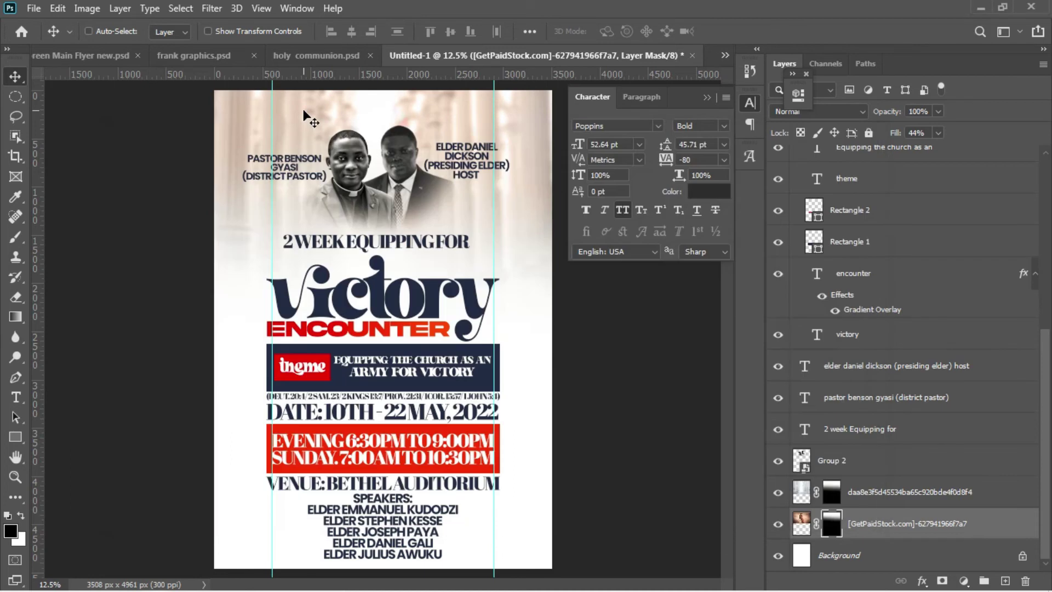
key("t")
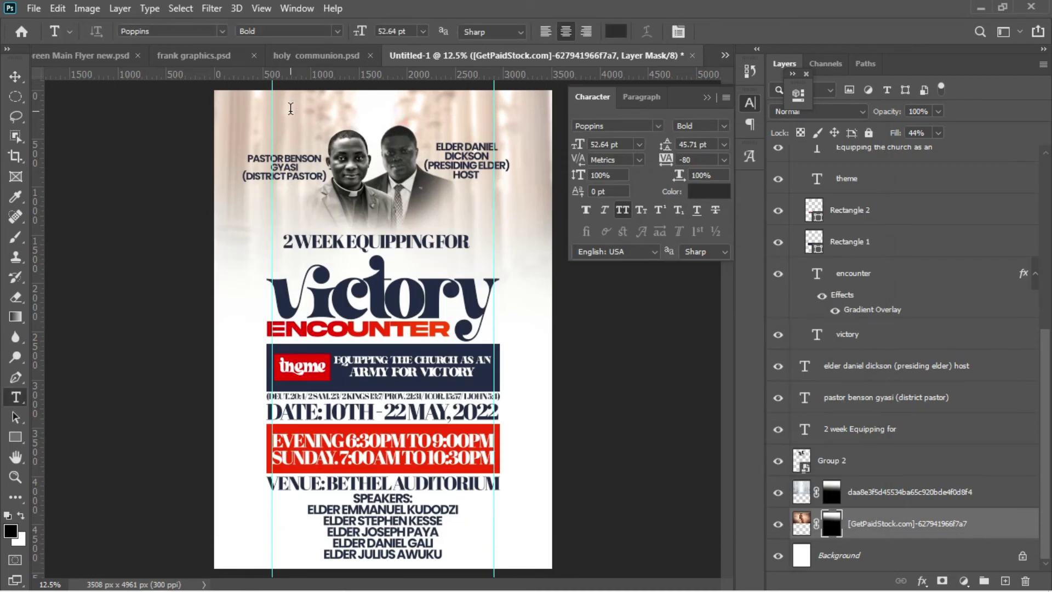
left_click(291, 109)
Step: Paste 'THE CHURCH OF PENTECOST - NKWANTA DISTRICT BETHEL ASSEMBLY' and colour it navy 1e2946
key("ctrl+v")
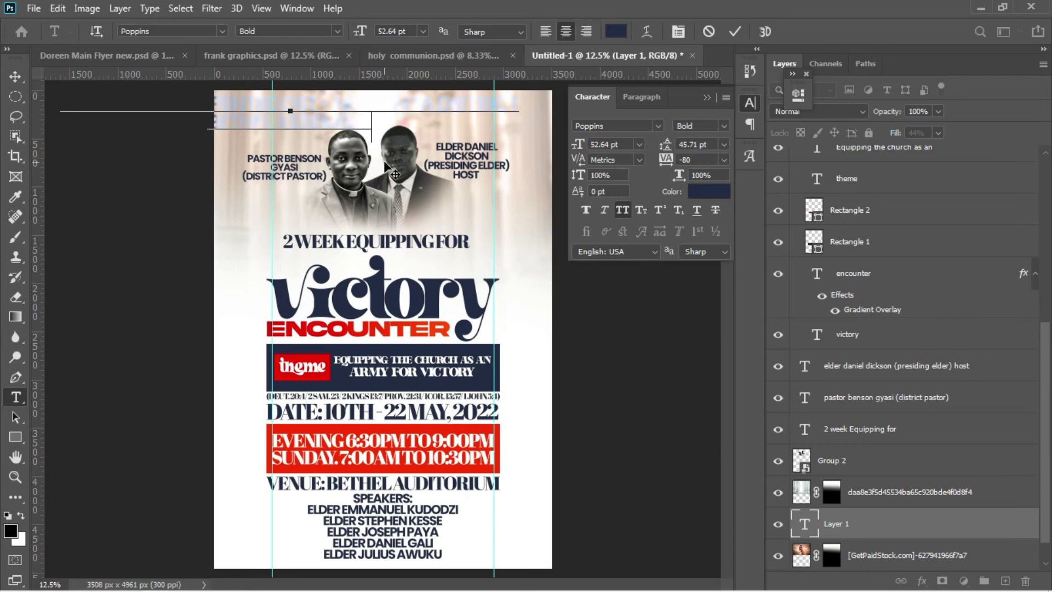
key("ctrl+a")
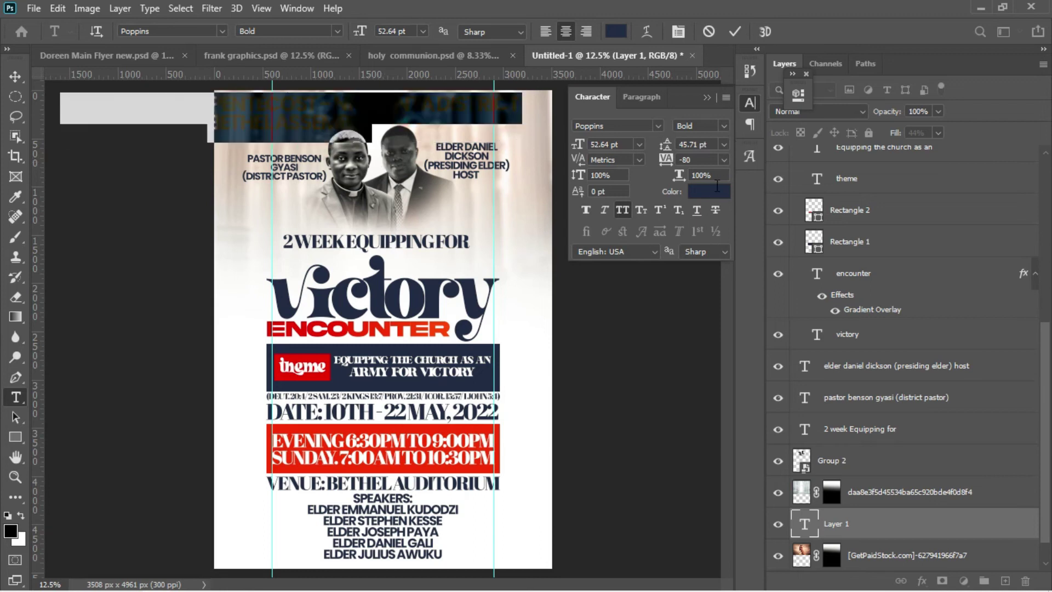
left_click(712, 191)
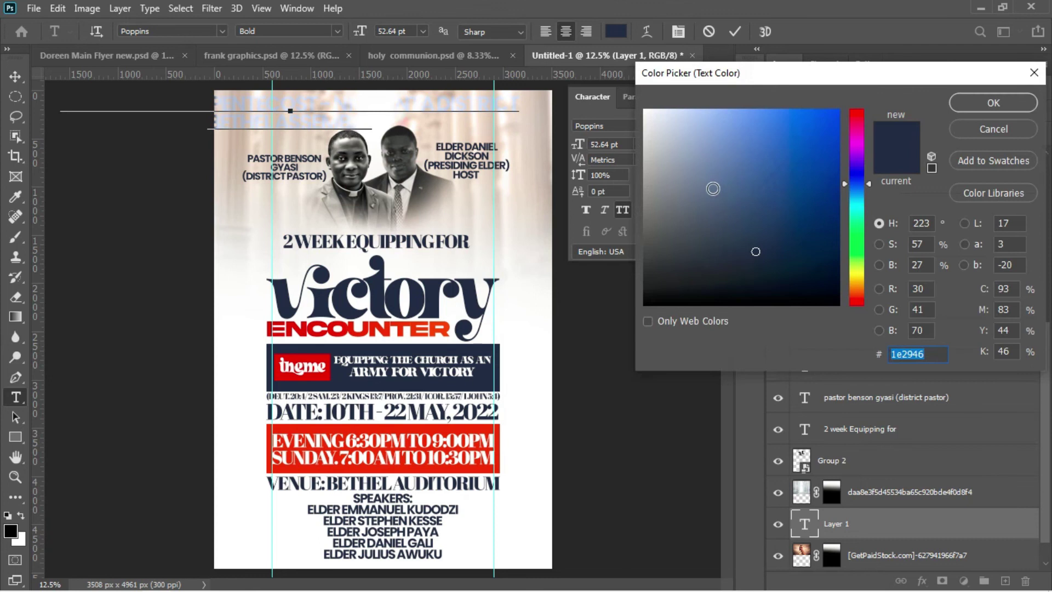
left_click(993, 97)
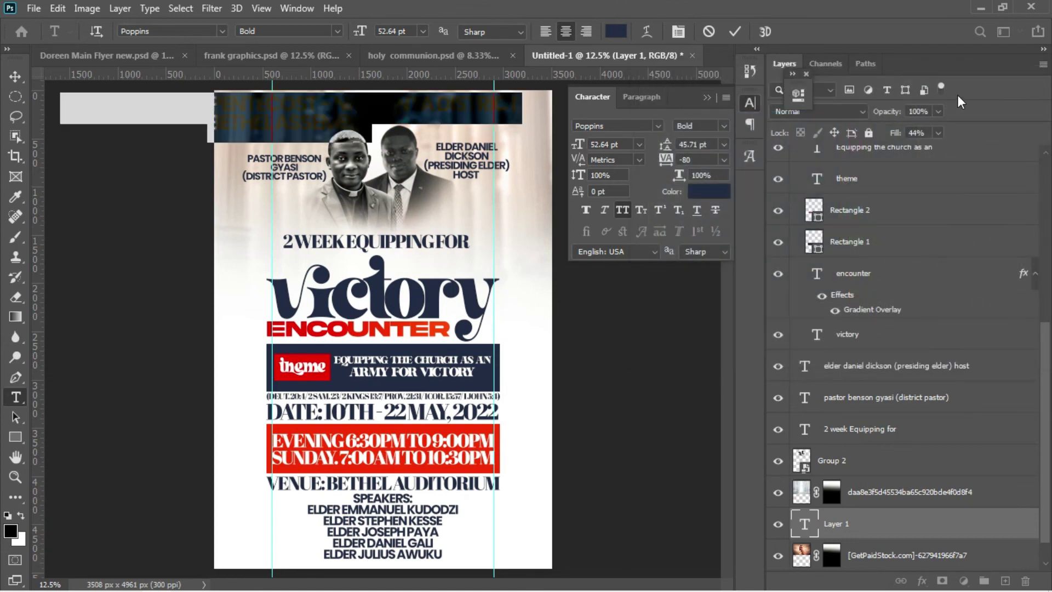
left_click(731, 31)
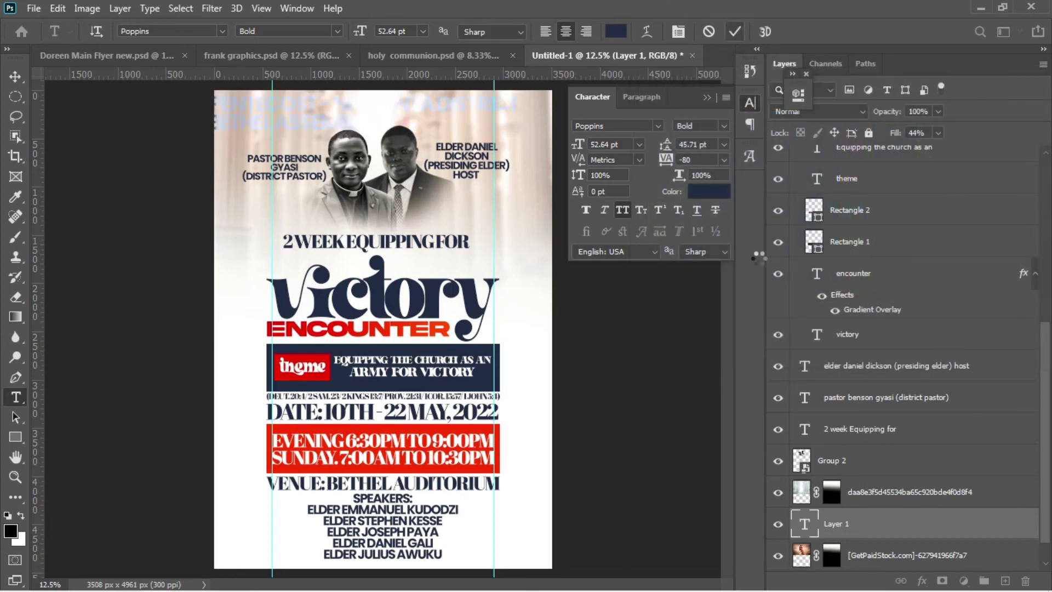
Step: Move the heading layer to the top of the stack and scale it to about 57%
left_click_drag(857, 529, 440, 128)
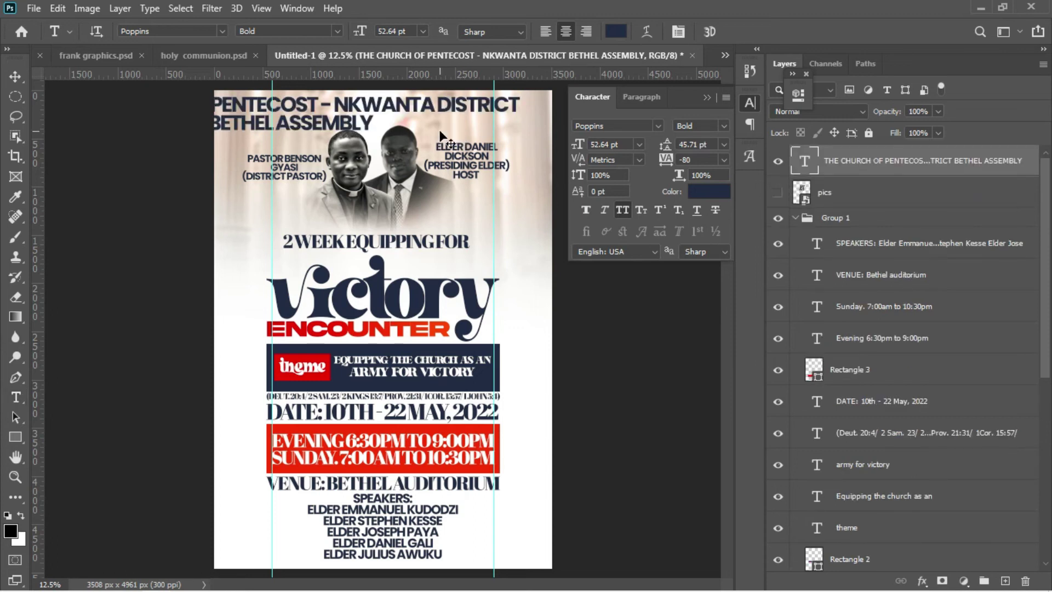
key("ctrl+t")
left_click_drag(518, 142, 466, 110)
Step: Change the church heading's font to Cinzel Black
key("Return")
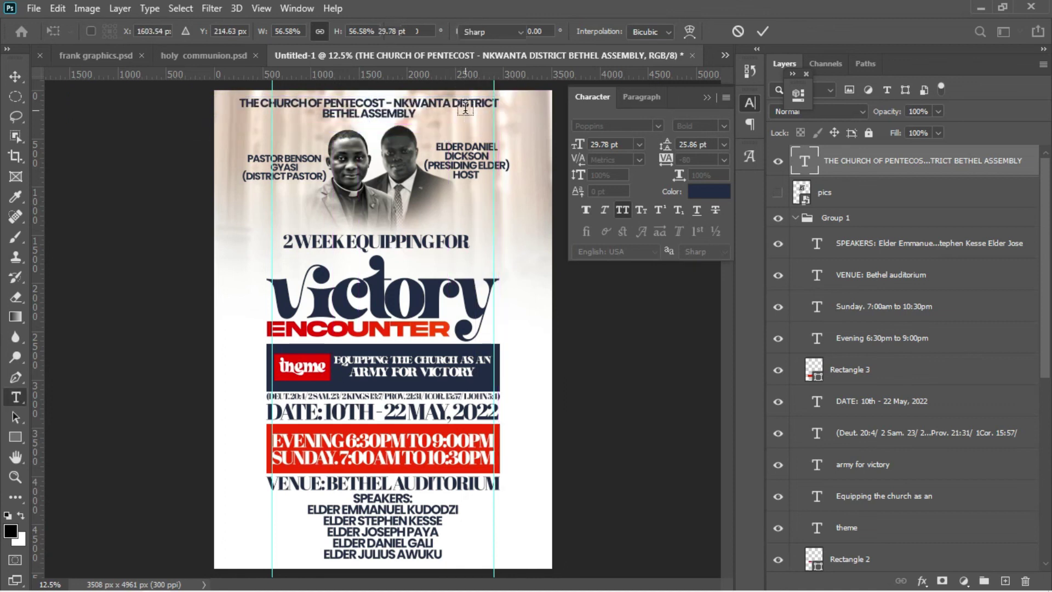
left_click(404, 110)
key("ctrl+a")
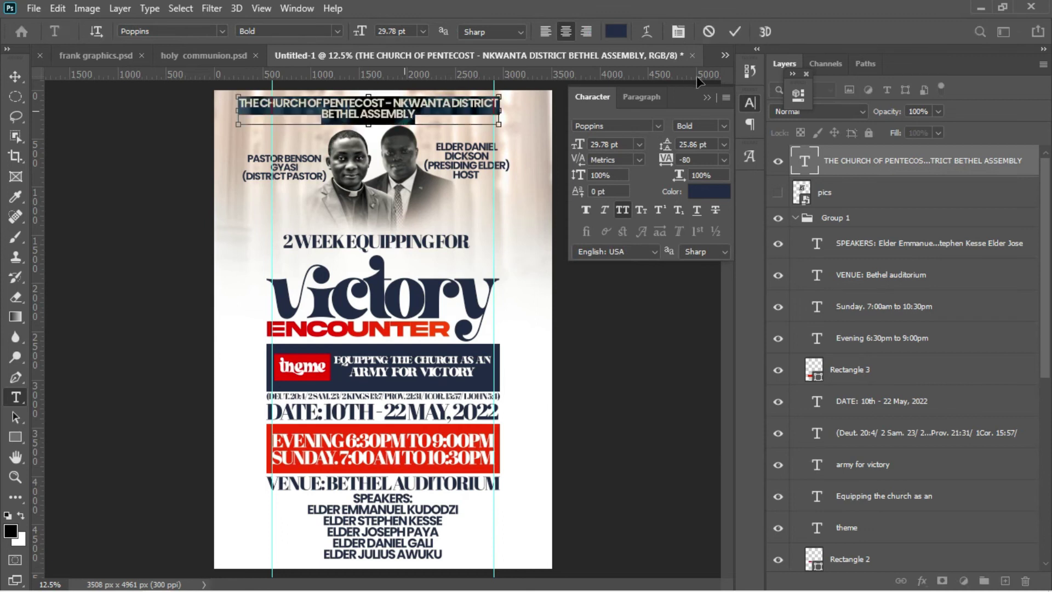
left_click(630, 126)
key("BackSpace")
type("ci")
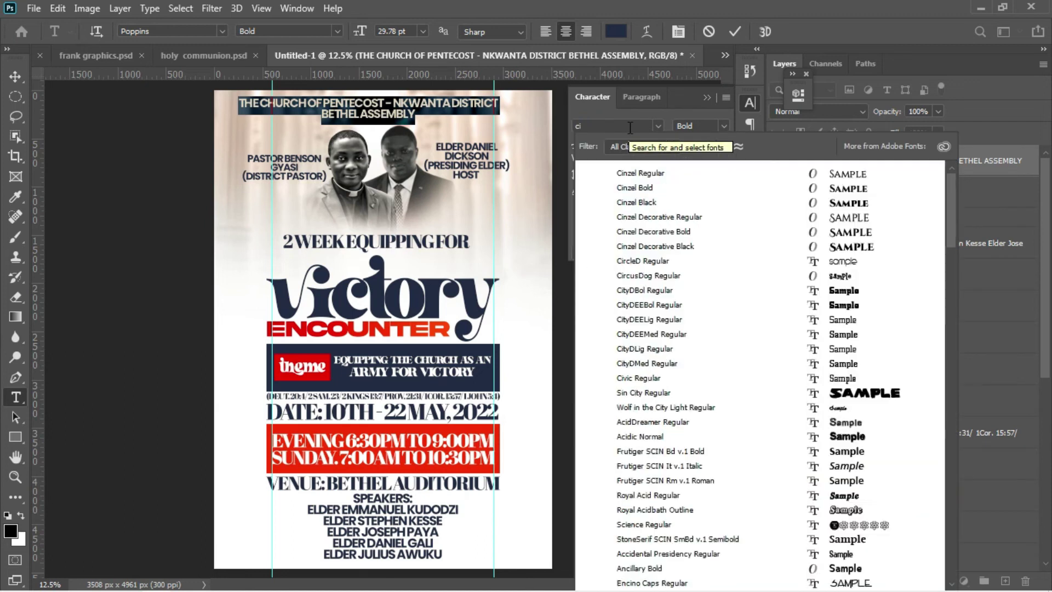
type("nze")
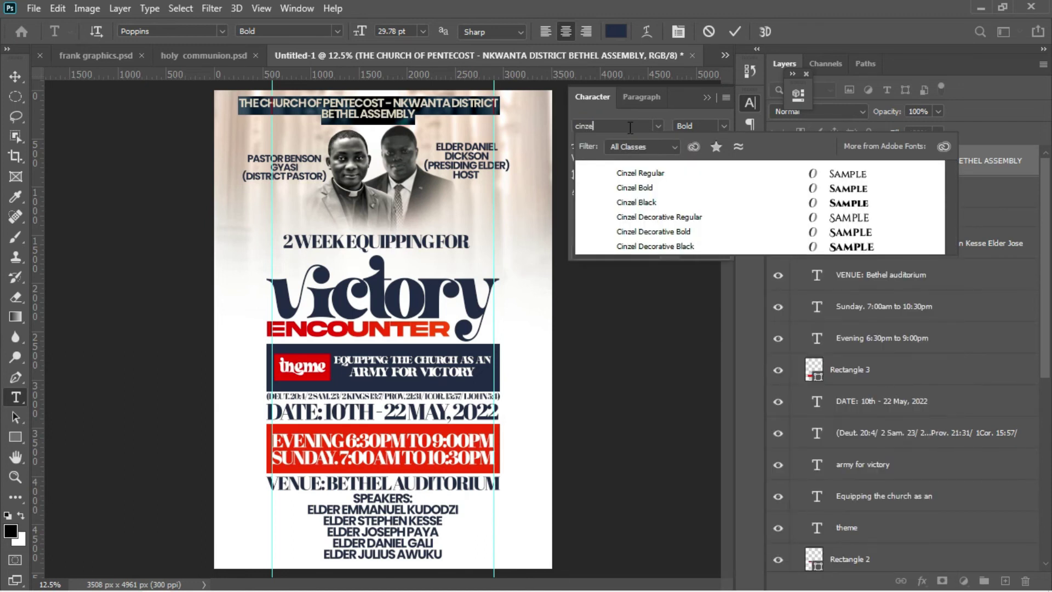
left_click(830, 204)
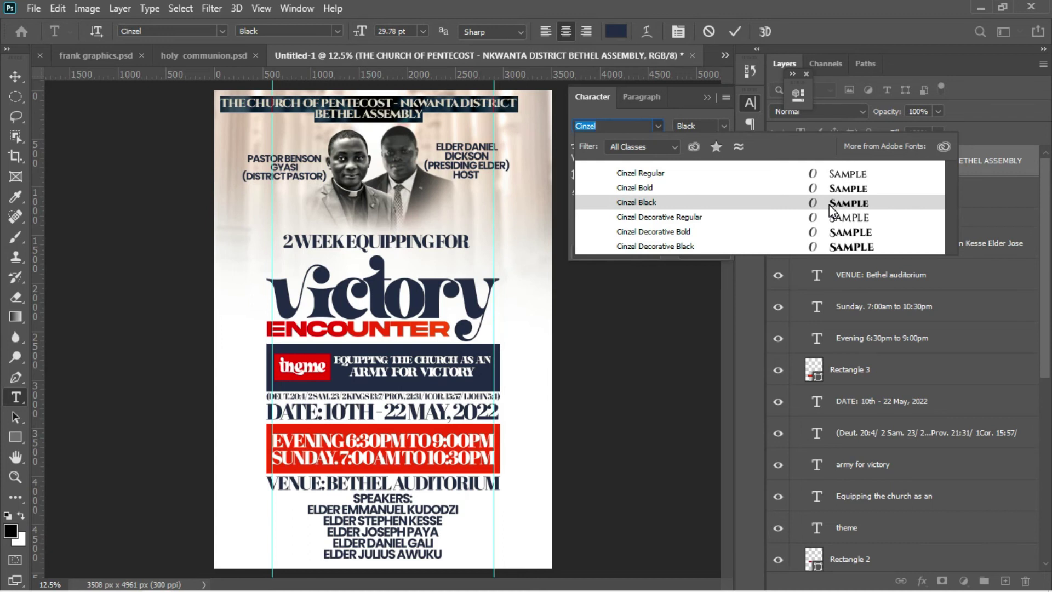
left_click(830, 205)
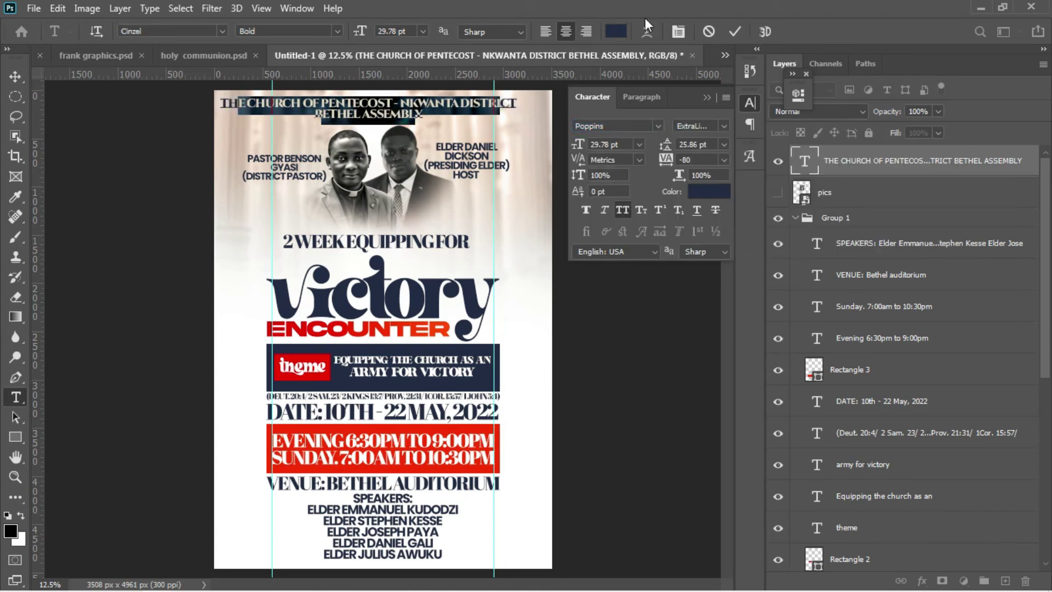
left_click(14, 75)
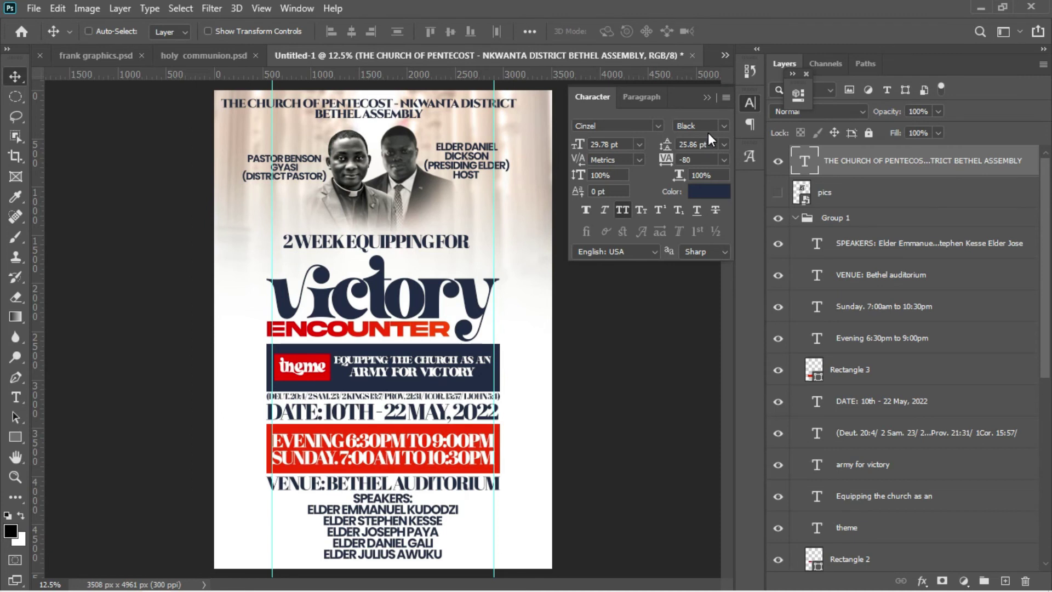
Step: Add 'PRESENTS' after 'BETHEL ASSEMBLY' on the heading's second line
key("t")
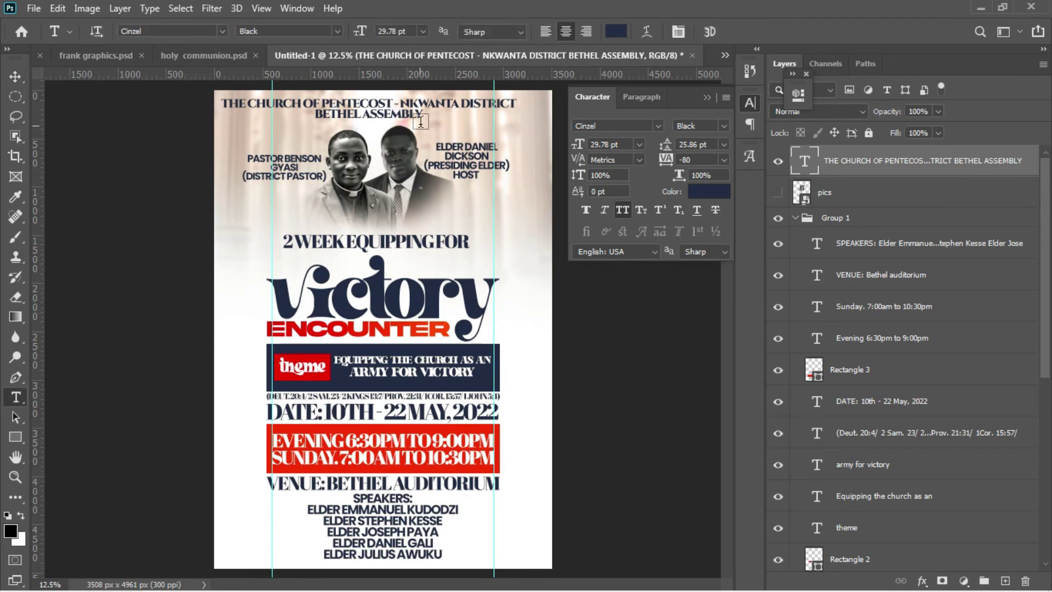
left_click(421, 116)
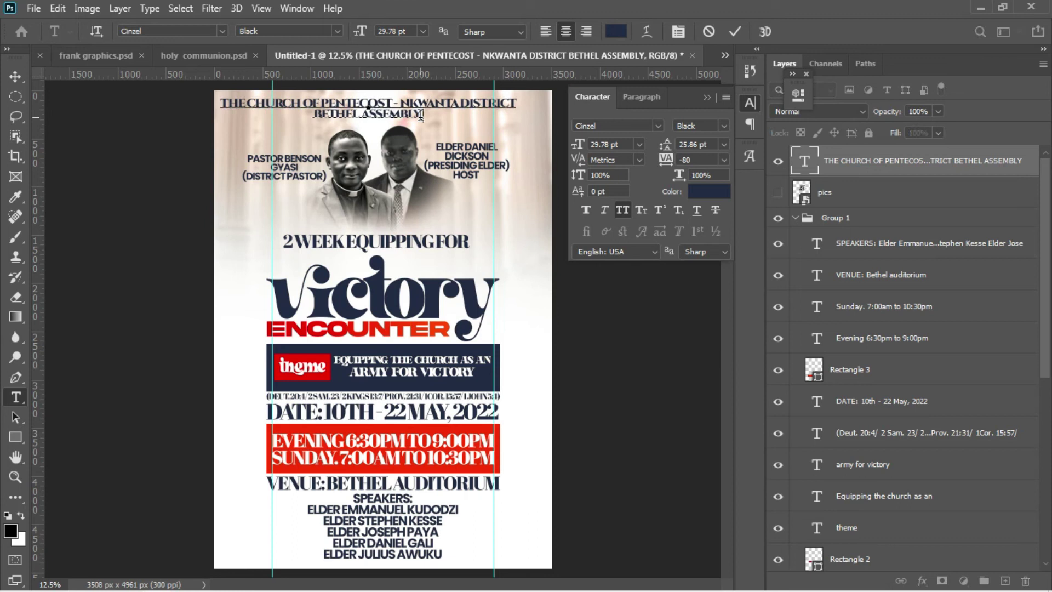
type("PRE")
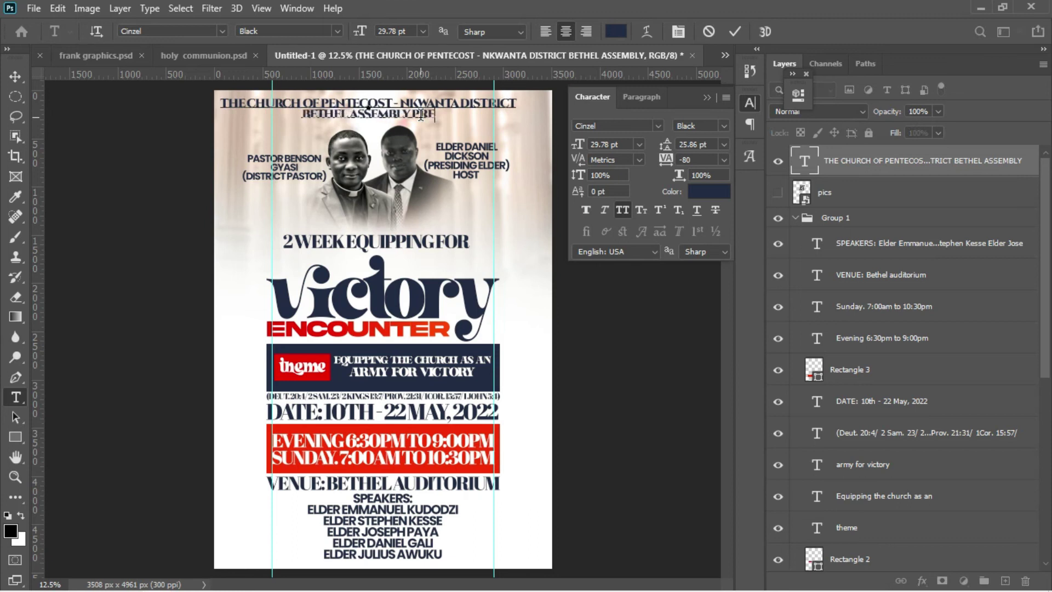
type("SENTS")
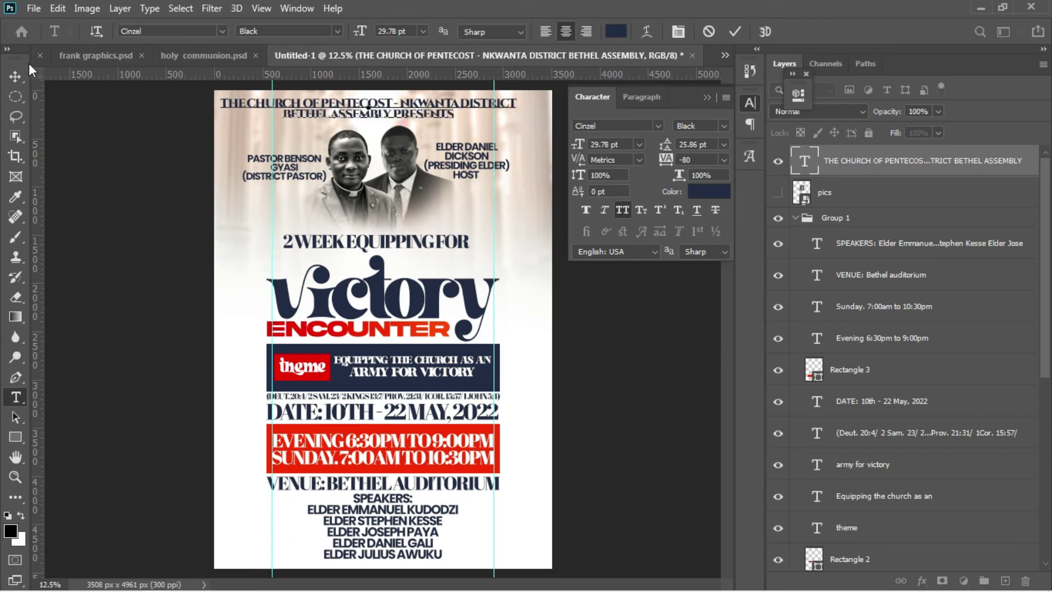
left_click(14, 78)
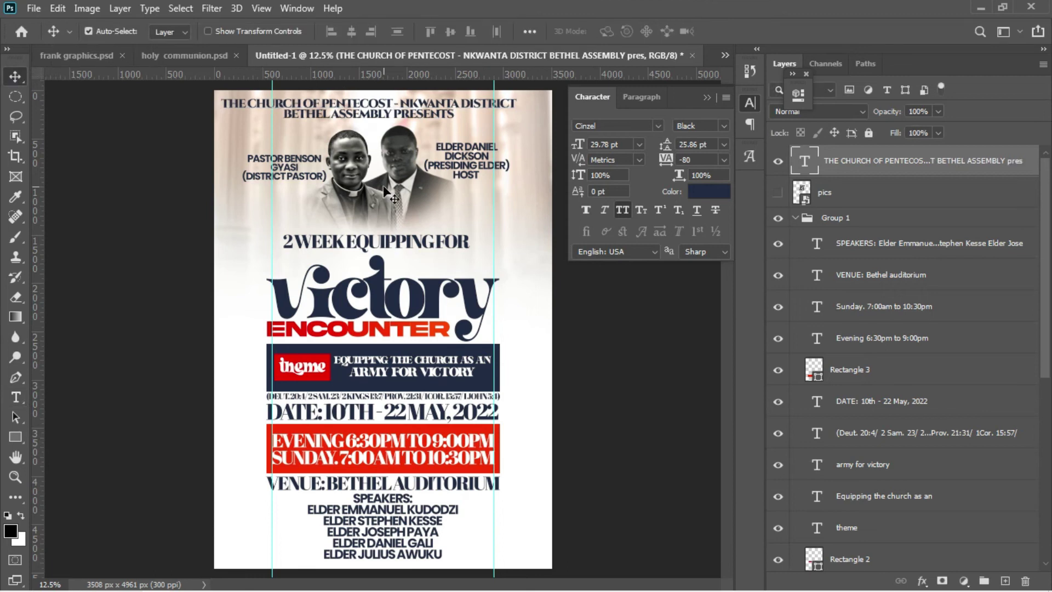
Step: Centre the church-name heading horizontally on the canvas and scale it proportionally to 83%
key("ctrl+a")
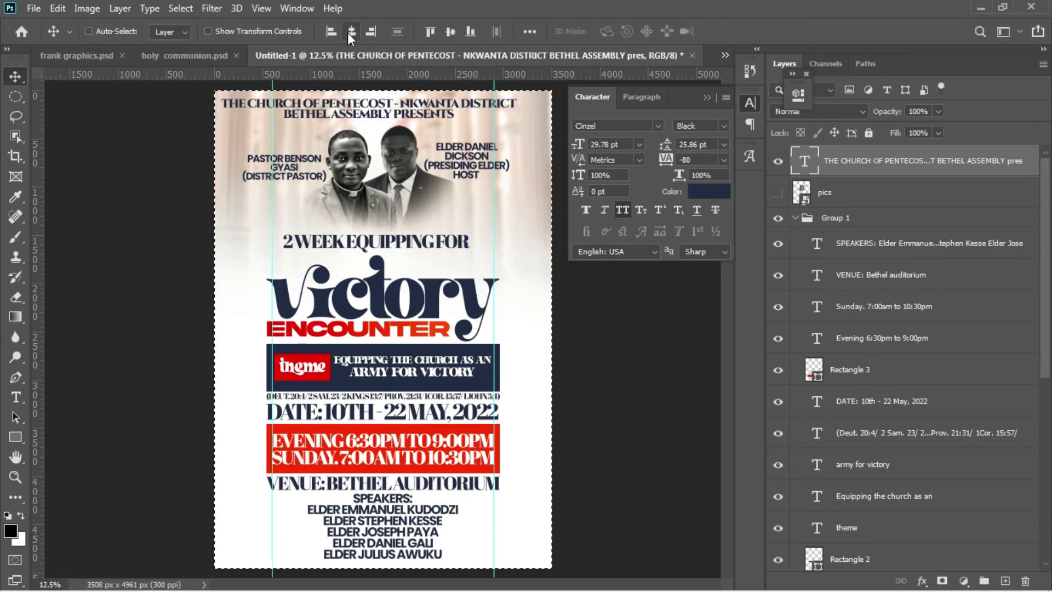
left_click(347, 31)
key("ctrl+d")
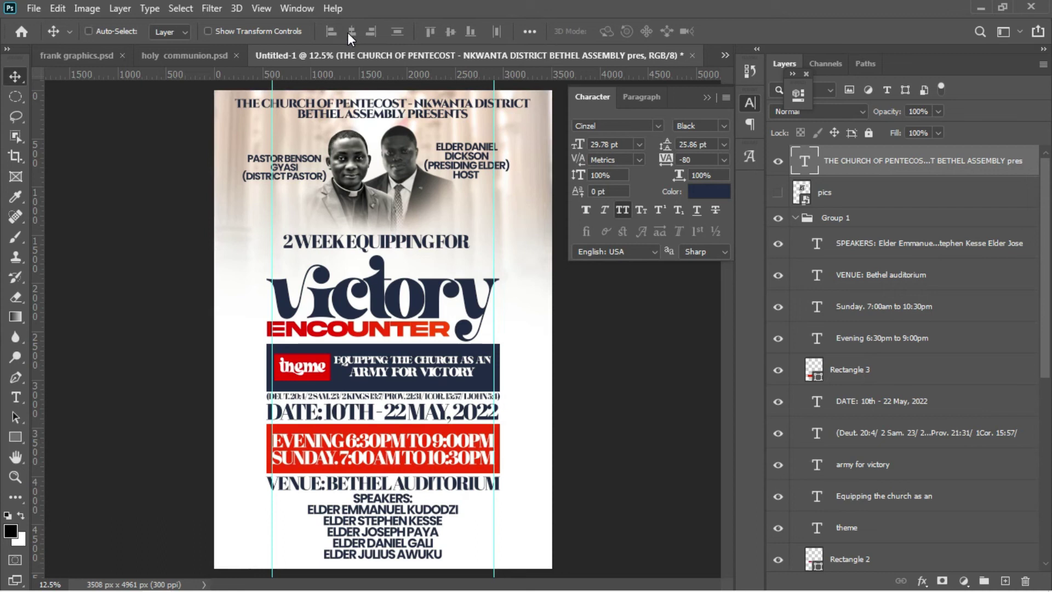
key("ctrl+t")
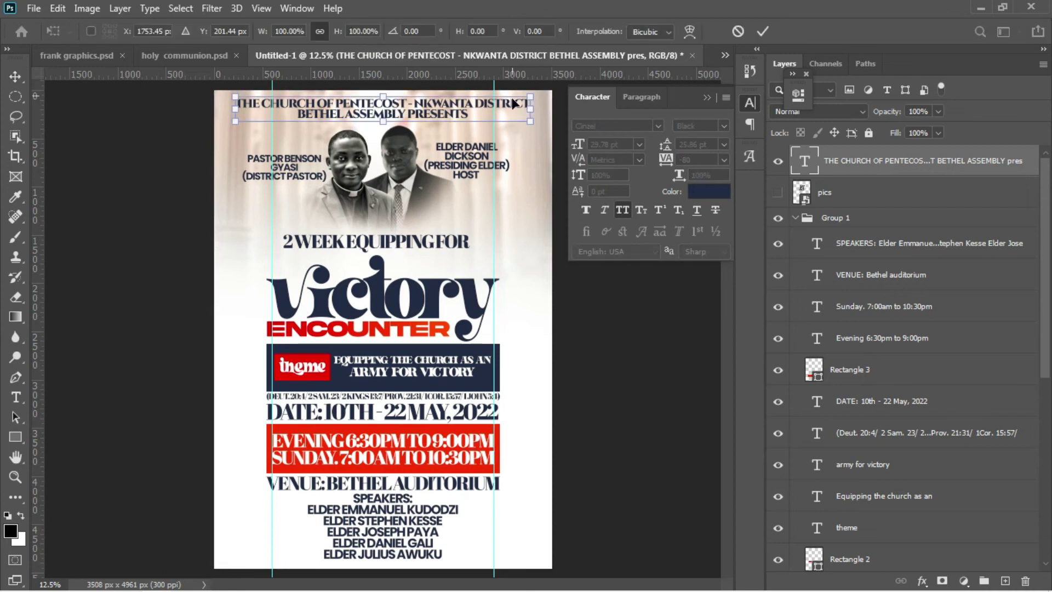
left_click_drag(343, 35, 328, 34)
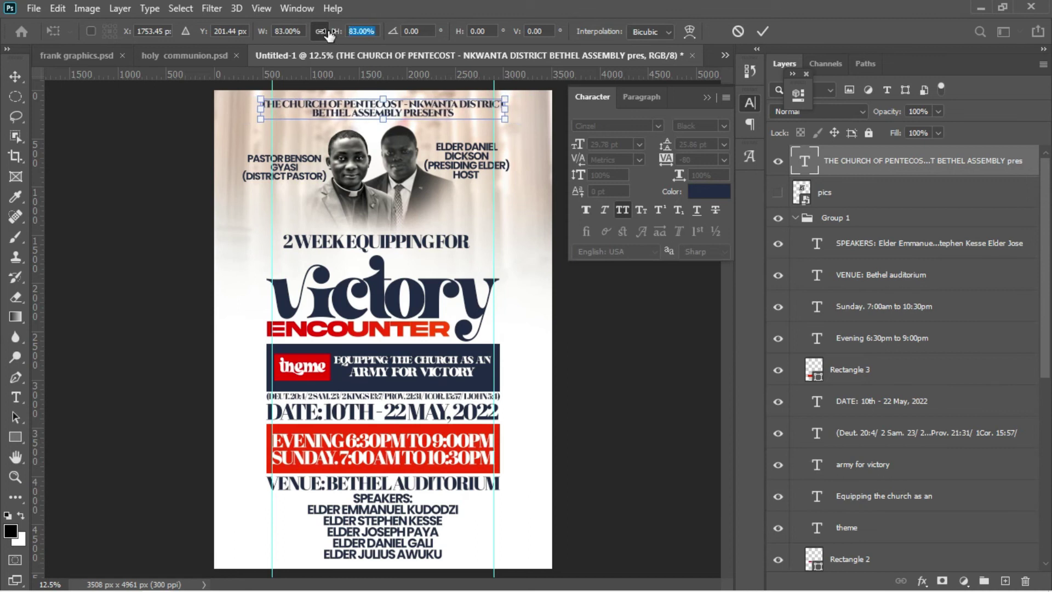
key("Return")
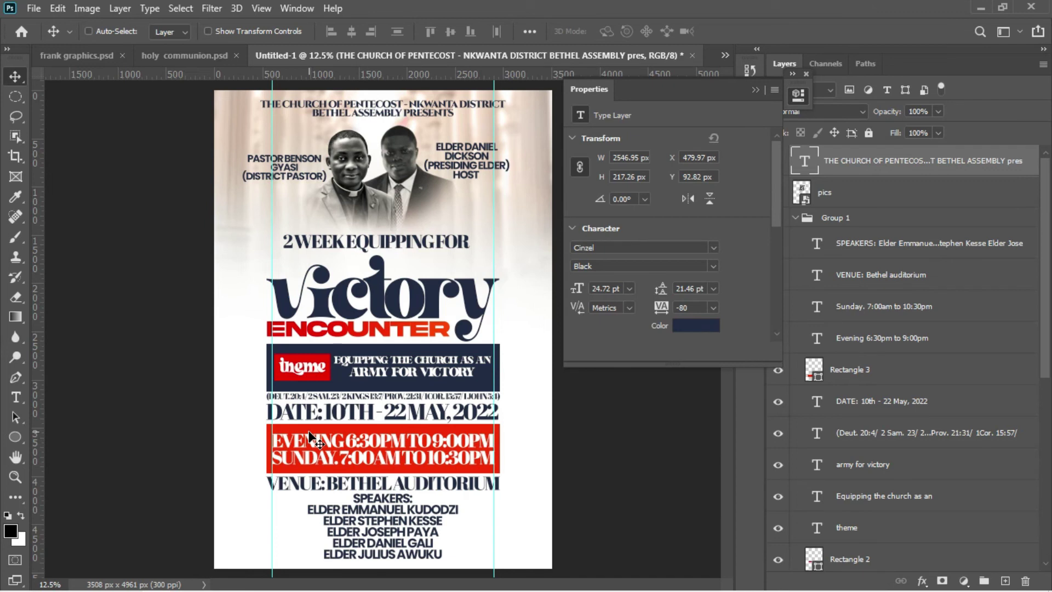
left_click(21, 440)
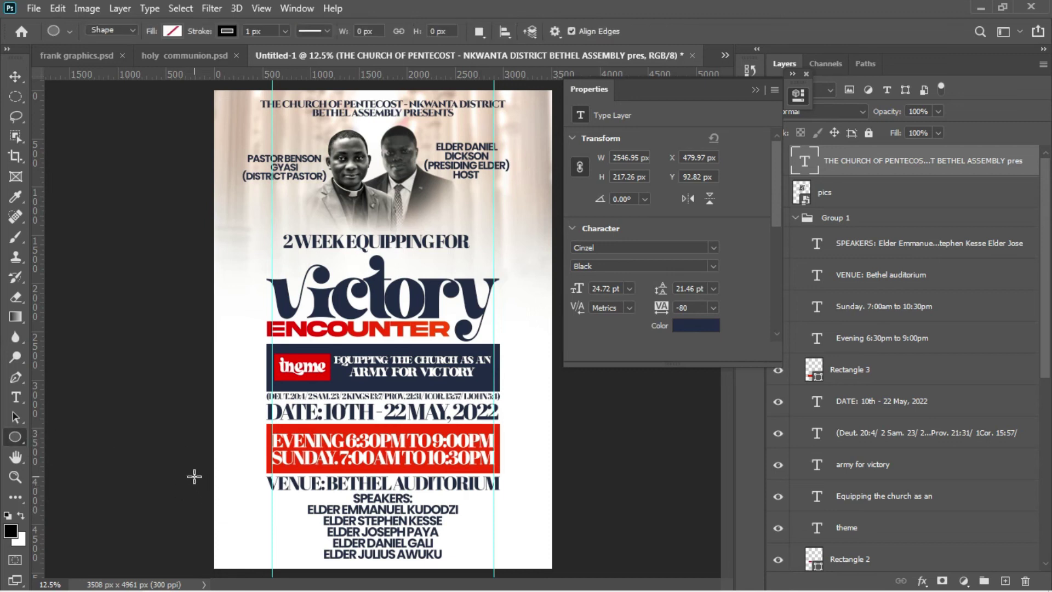
Step: Draw a circle near the bottom left with no stroke and a red fill
left_click_drag(194, 476, 268, 550)
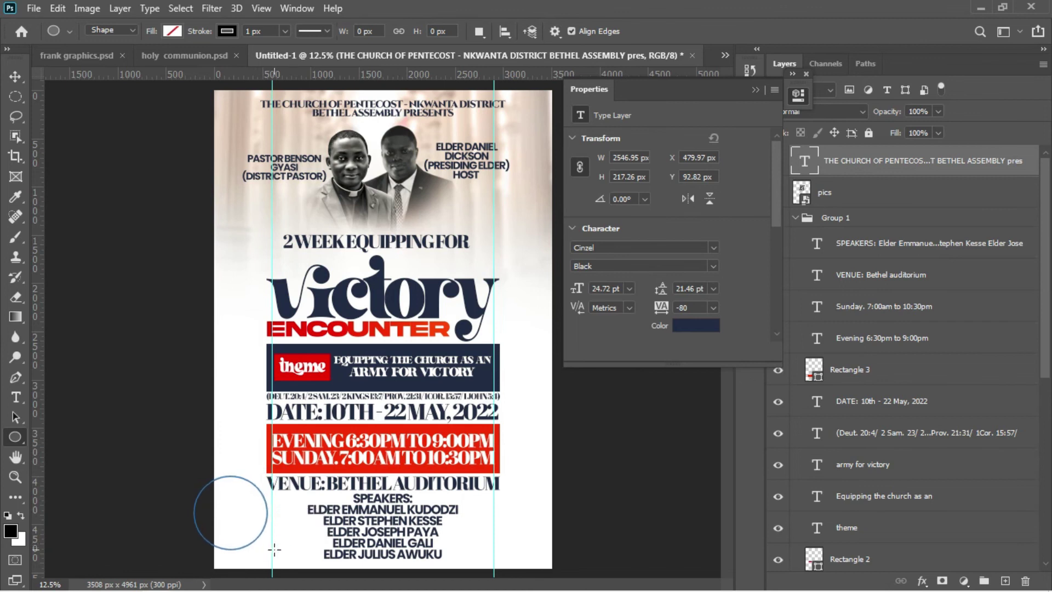
left_click(605, 212)
left_click(585, 243)
left_click(581, 211)
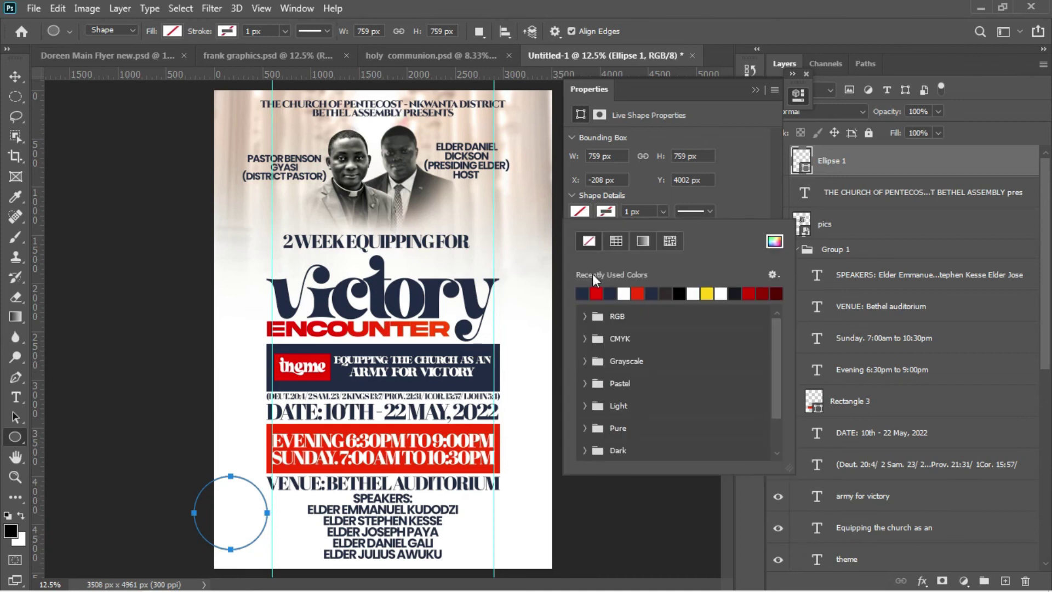
left_click(598, 293)
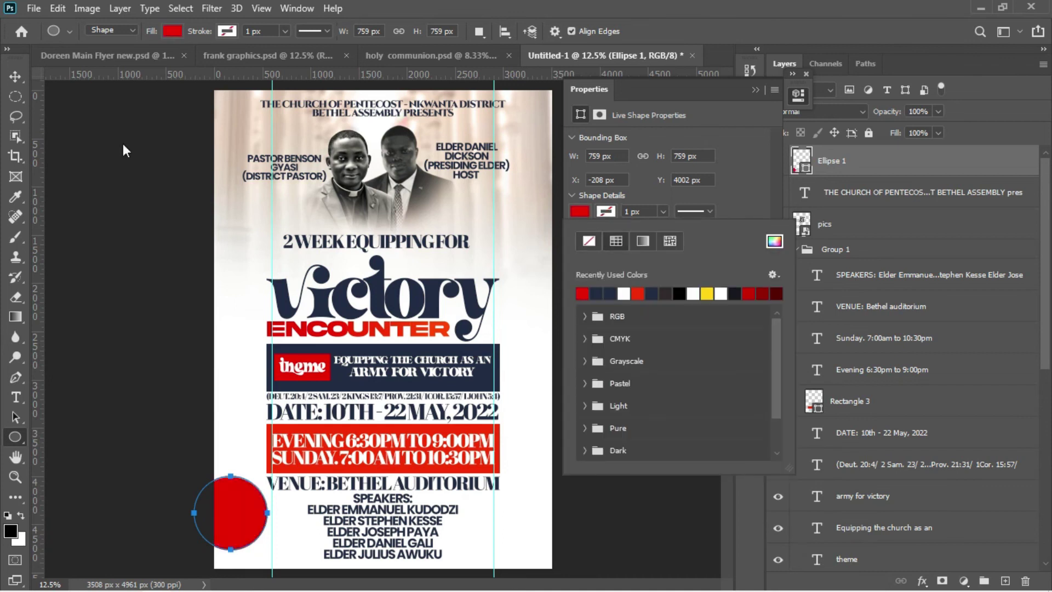
Step: Move the red circle partly past the flyer's bottom-left edge and duplicate it
left_click(15, 77)
left_click_drag(228, 520, 223, 528)
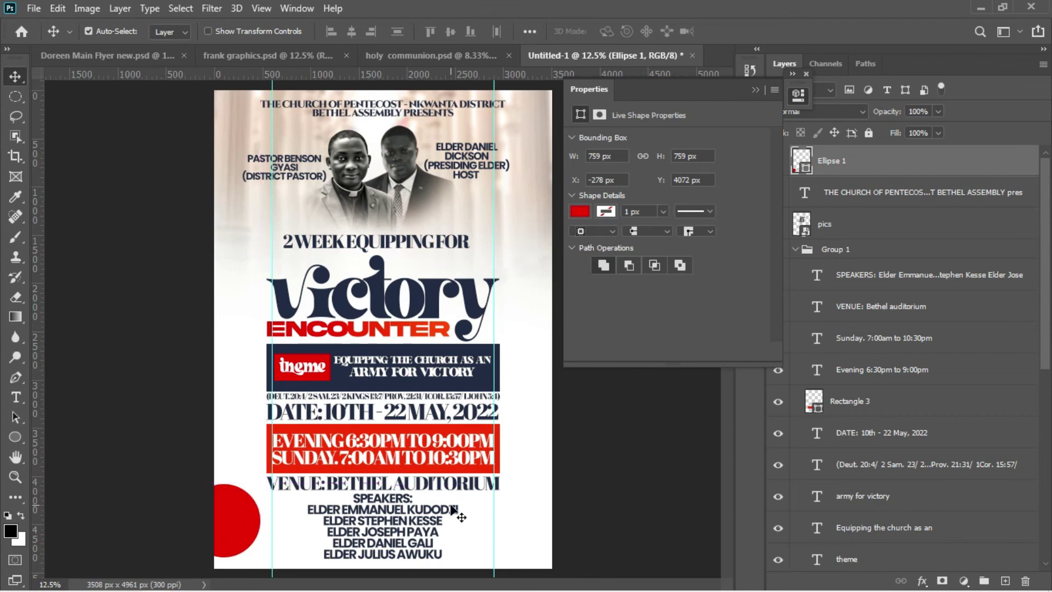
key("ctrl+j")
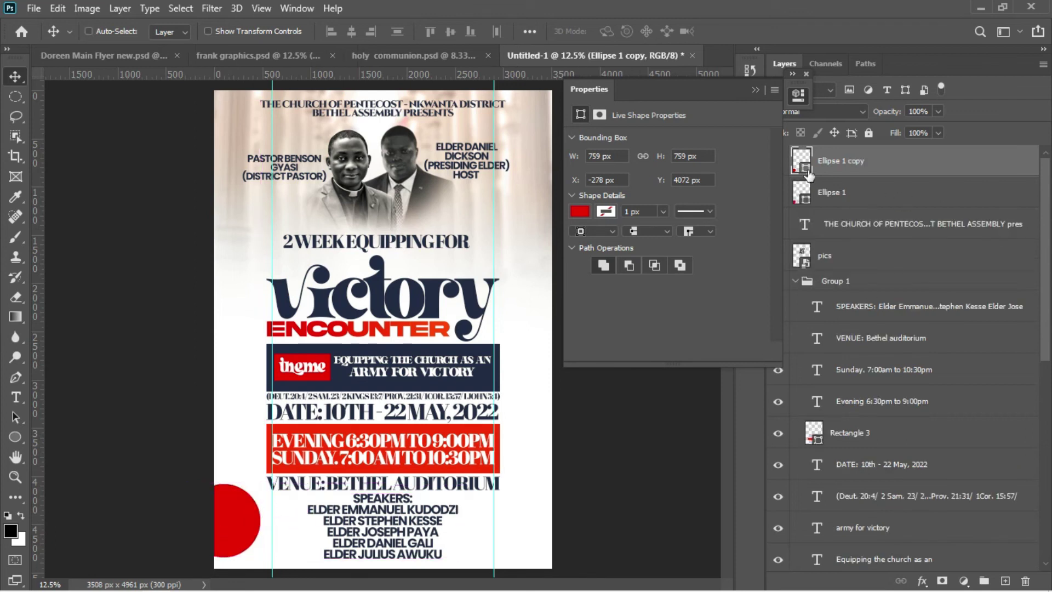
Step: Fill the copied circle with the navy sampled from the banner
double_click(801, 161)
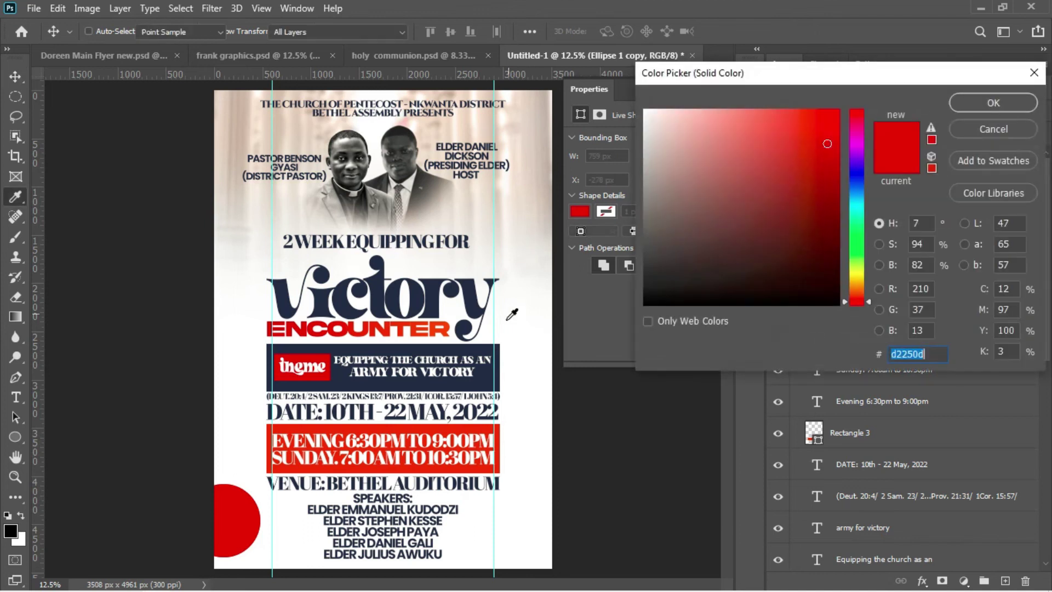
left_click(478, 376)
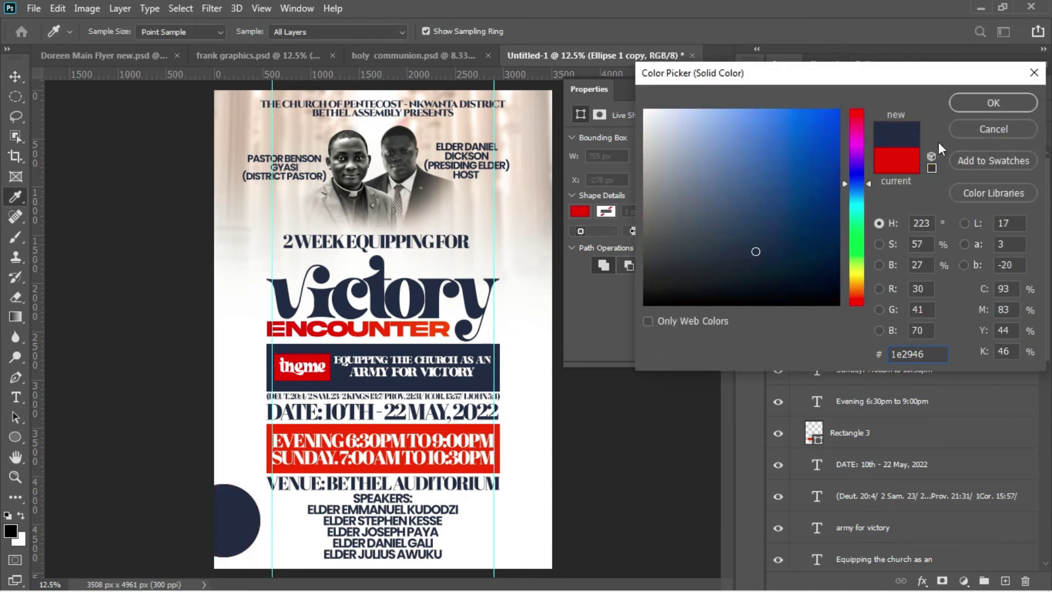
left_click(967, 100)
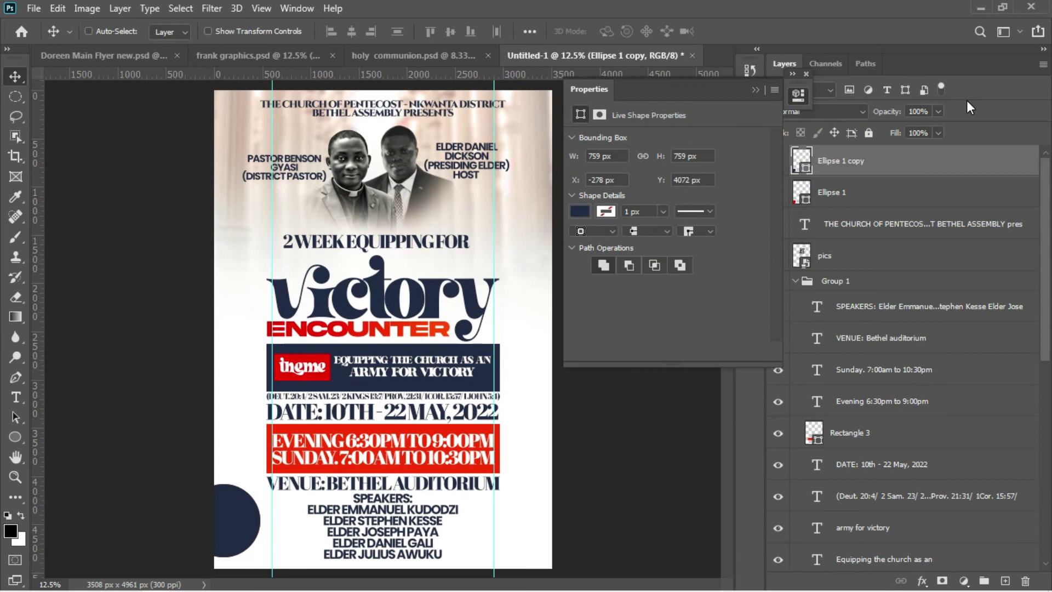
Step: Give the navy circle a 43 px white outside Stroke layer style
right_click(895, 164)
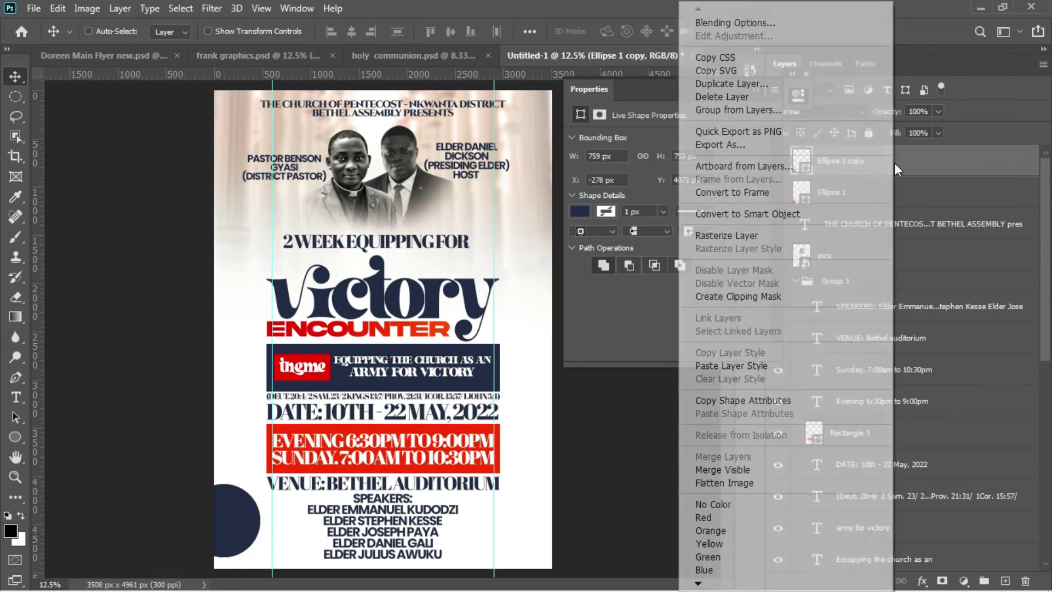
left_click(756, 22)
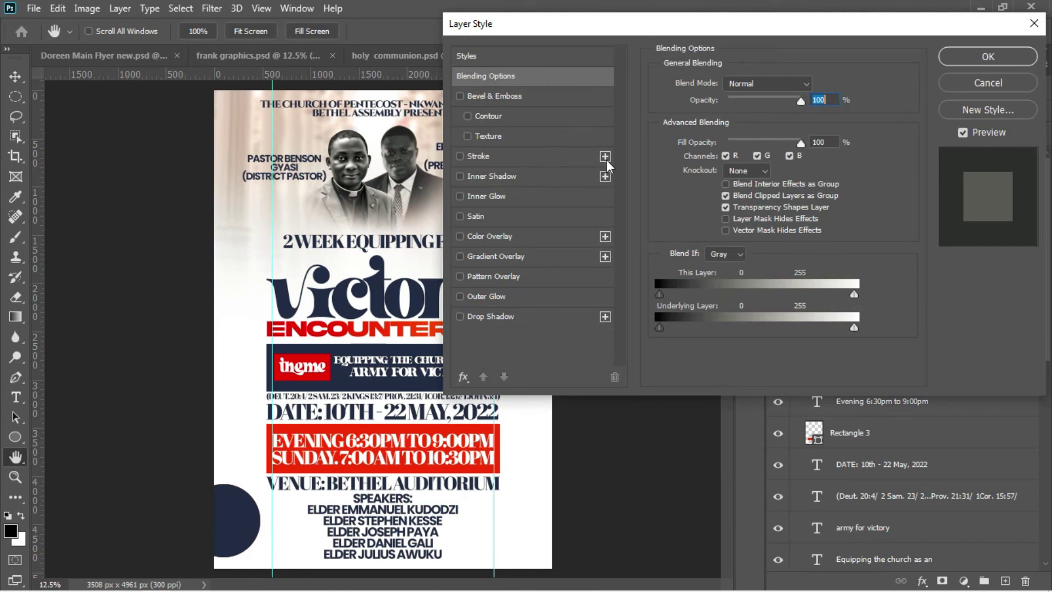
left_click(547, 161)
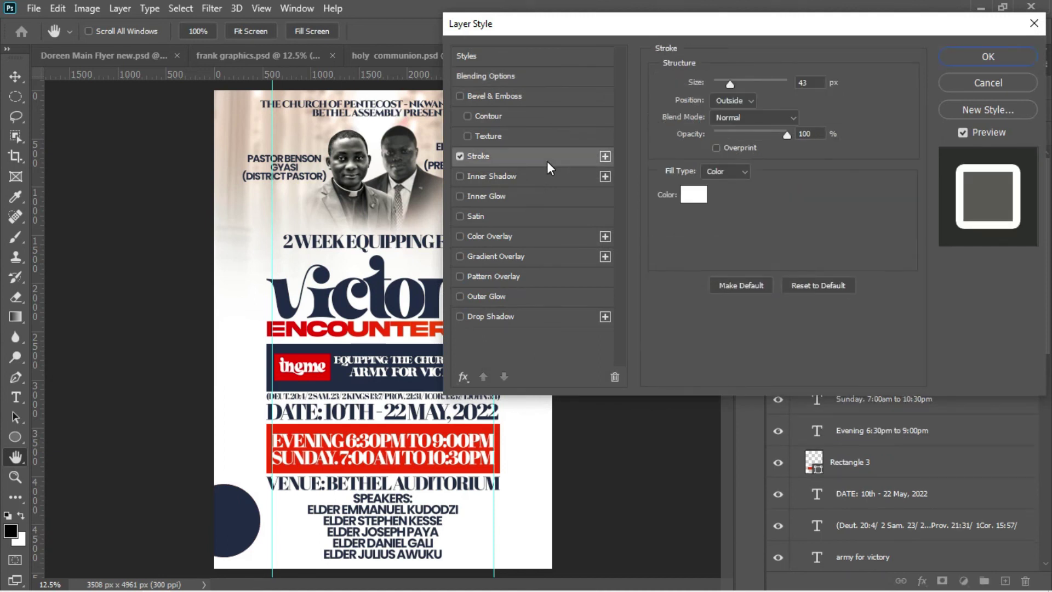
left_click(988, 57)
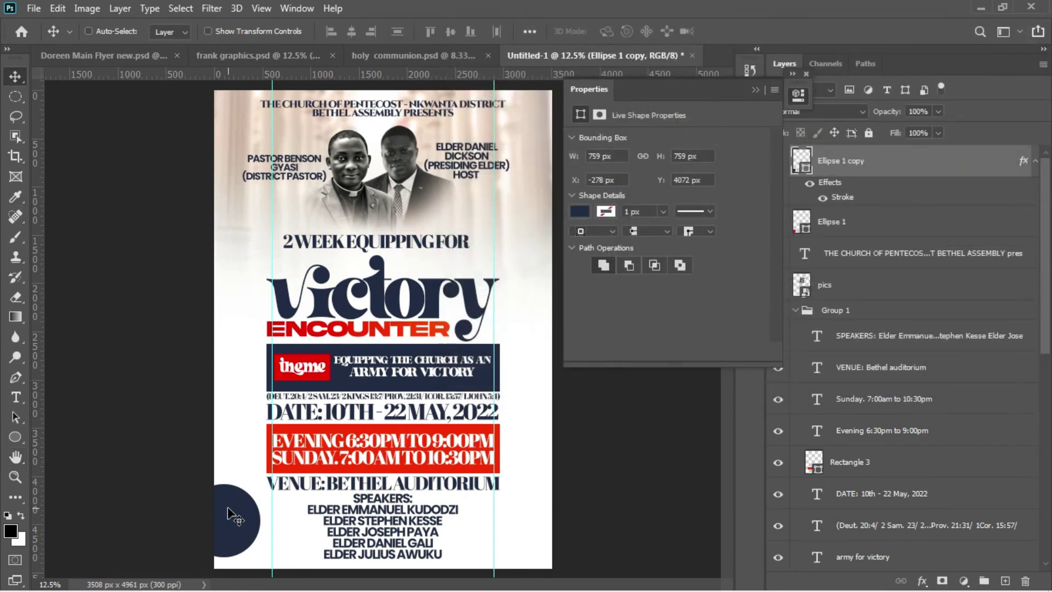
Step: Offset the navy circle left of the red one, group both, and nudge the group up-left
mouse_move(228, 510)
left_mouse_down()
mouse_move(217, 509)
mouse_move(226, 524)
left_mouse_up()
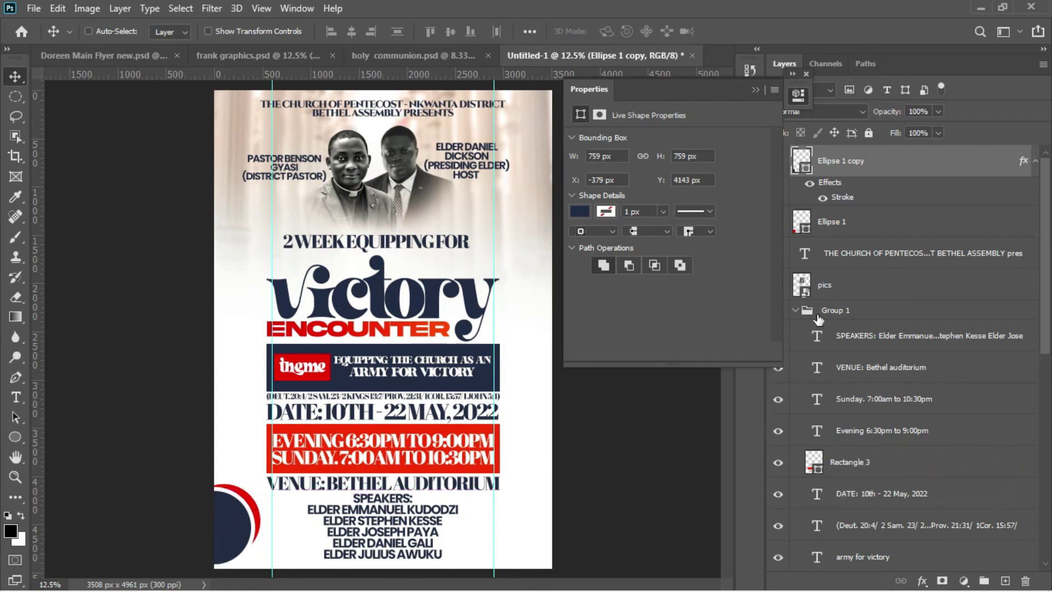
left_click(842, 225, "shift")
key("ctrl+g")
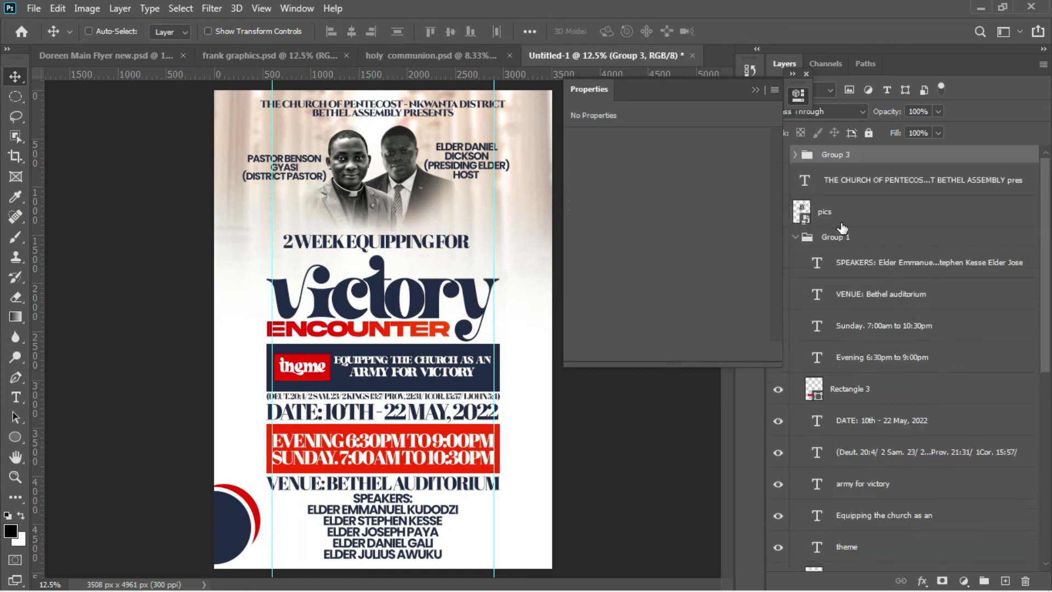
key("shift+Up")
key("shift+Up")
key("shift+Up")
key("shift+Up")
key("shift+Up")
key("shift+Up")
key("shift+Up")
key("shift+Up")
key("shift+Up")
key("shift+Up")
key("shift+Up")
key("shift+Up")
key("shift+Up")
key("shift+Up")
key("shift+Up")
key("shift+Up")
key("shift+Up")
key("shift+Up")
key("shift+Up")
key("shift+Up")
key("shift+Left")
key("shift+Left")
key("shift+Left")
key("shift+Left")
key("shift+Left")
key("shift+Left")
key("shift+Left")
key("shift+Left")
key("shift+Left")
key("shift+Left")
key("shift+Left")
key("shift+Left")
key("shift+Left")
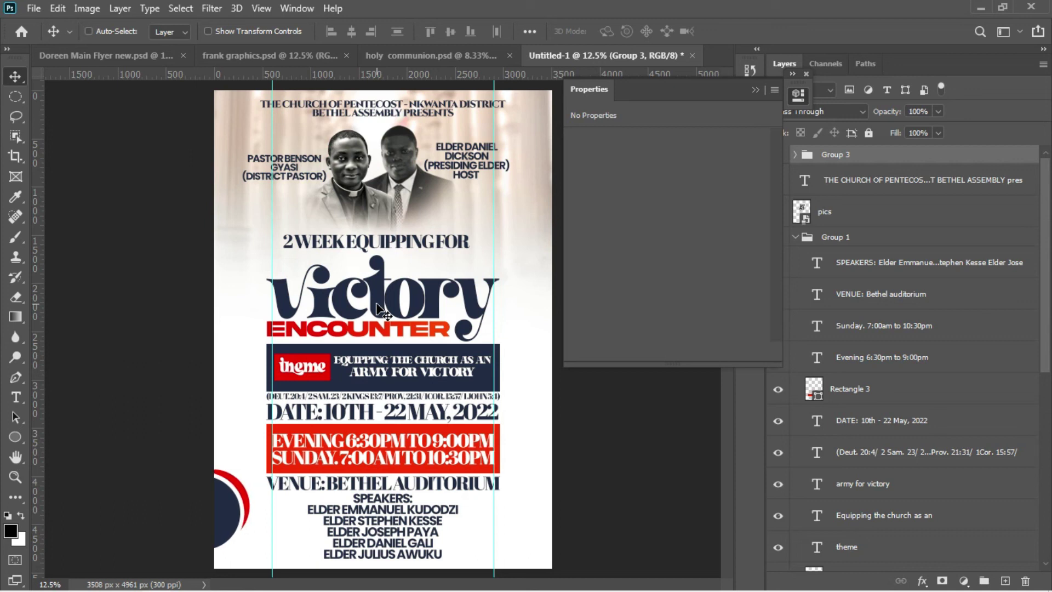
key("shift+Left")
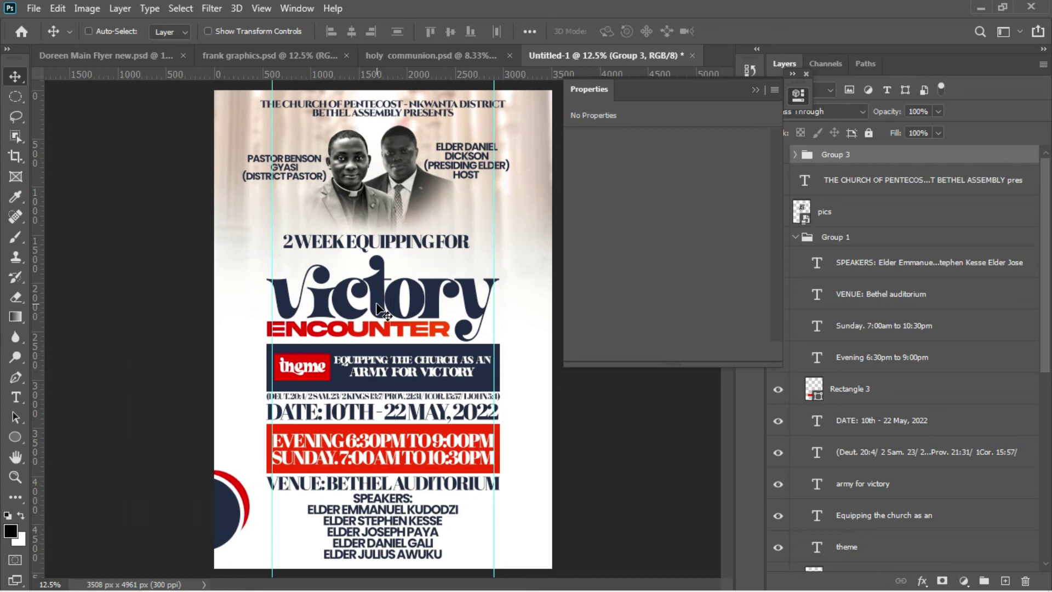